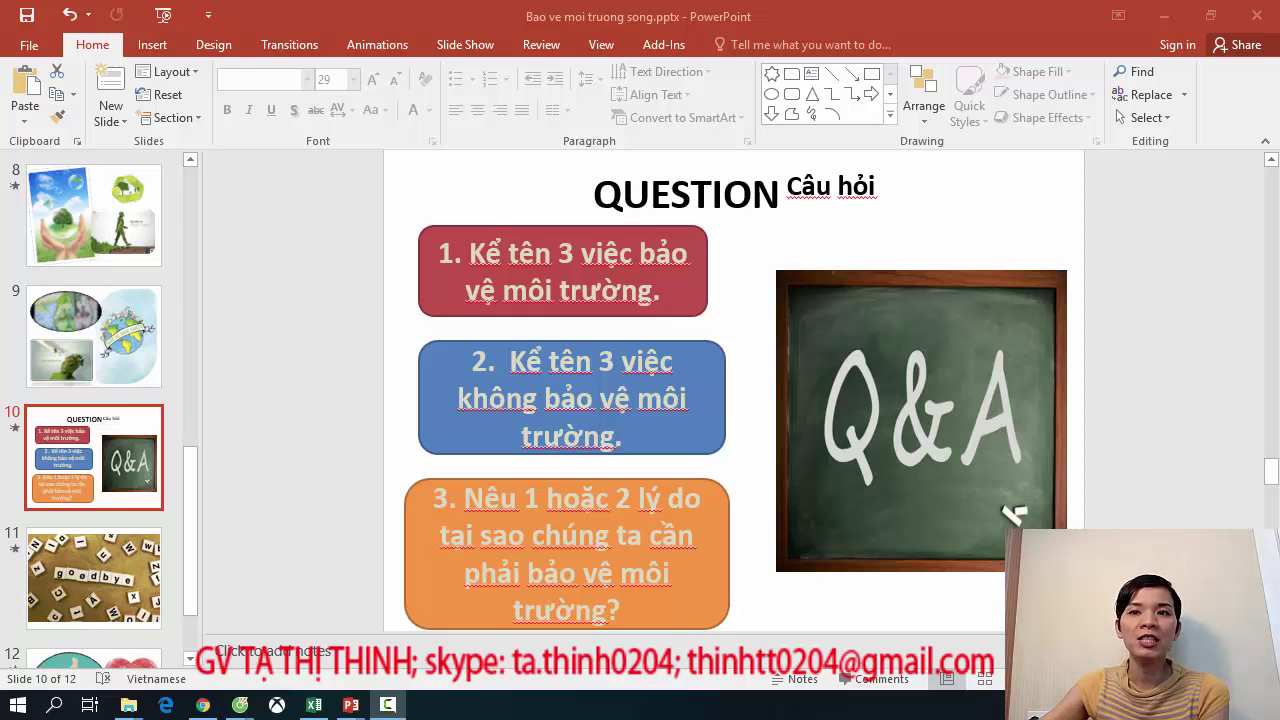
# Scroll the thumbnail pane to the top and select slide 1, 'Bảo vệ môi trường'.
pyautogui.scroll(5, 75, 460)
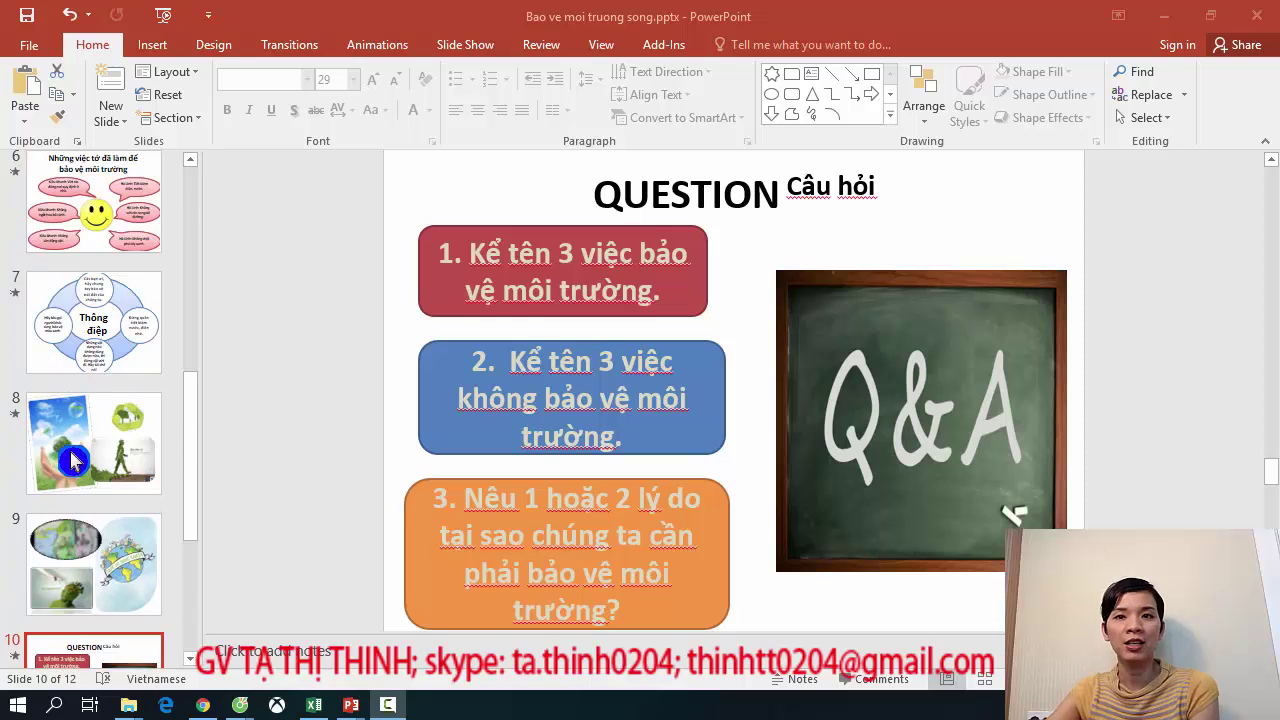
pyautogui.scroll(2, 75, 460)
pyautogui.scroll(2, 73, 458)
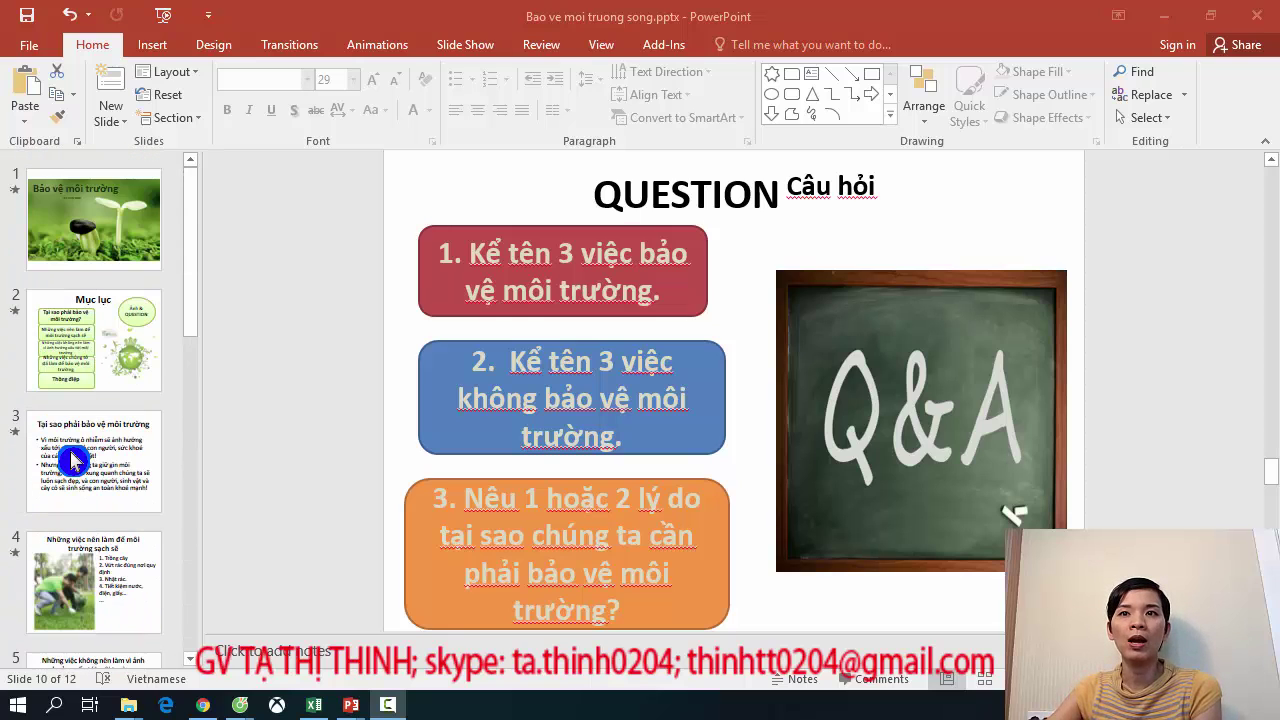
pyautogui.click(100, 240)
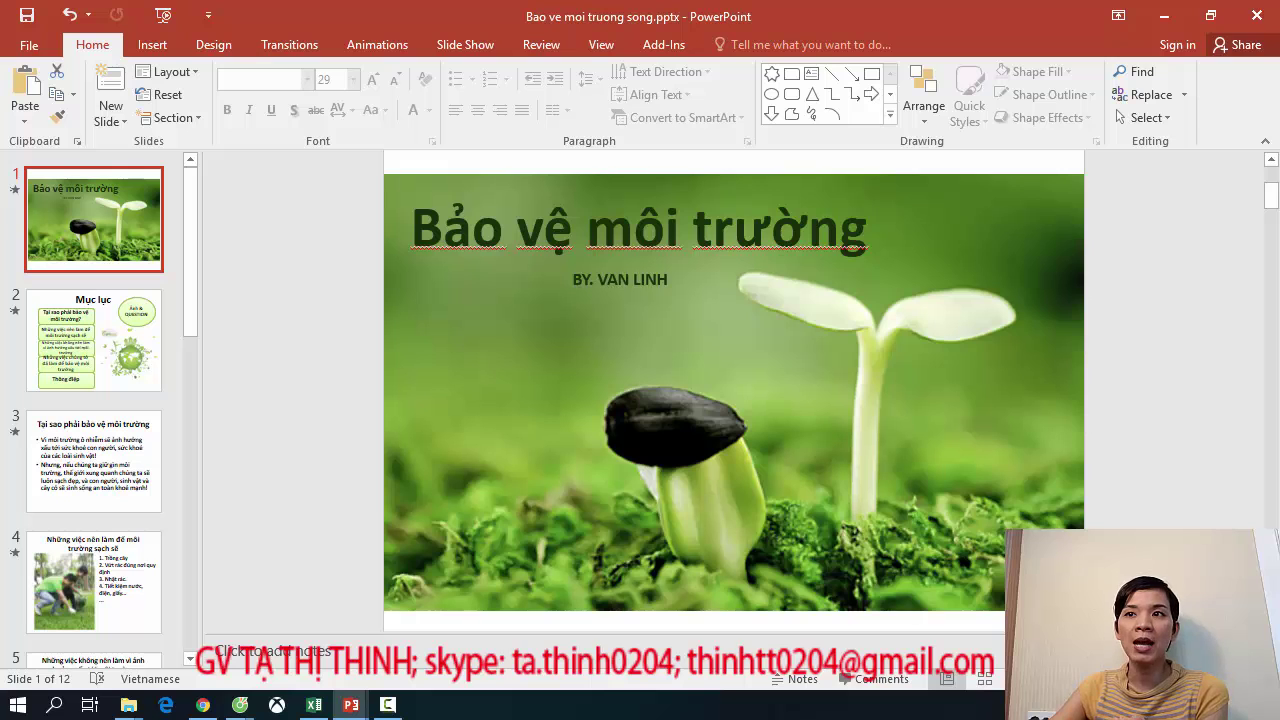
# Start the slide show from slide 1 and advance six slides to the Thông điệp diagram.
pyautogui.press('F5')
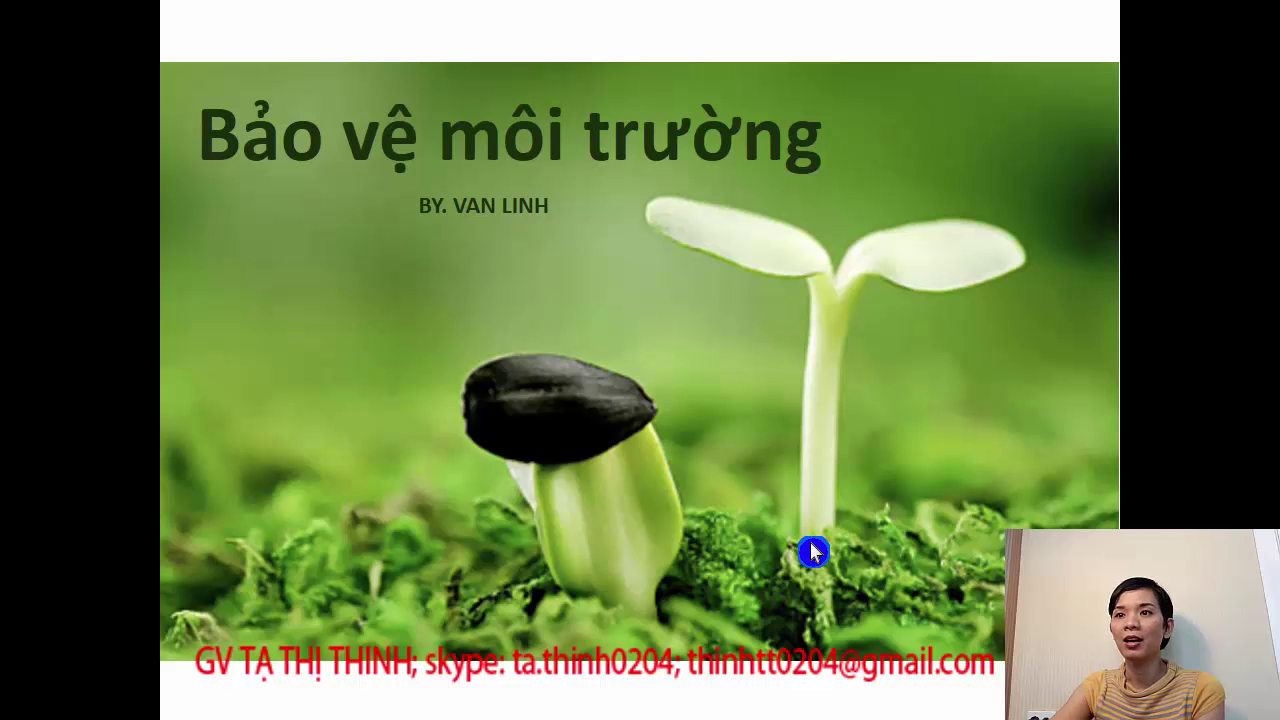
pyautogui.click(813, 551)
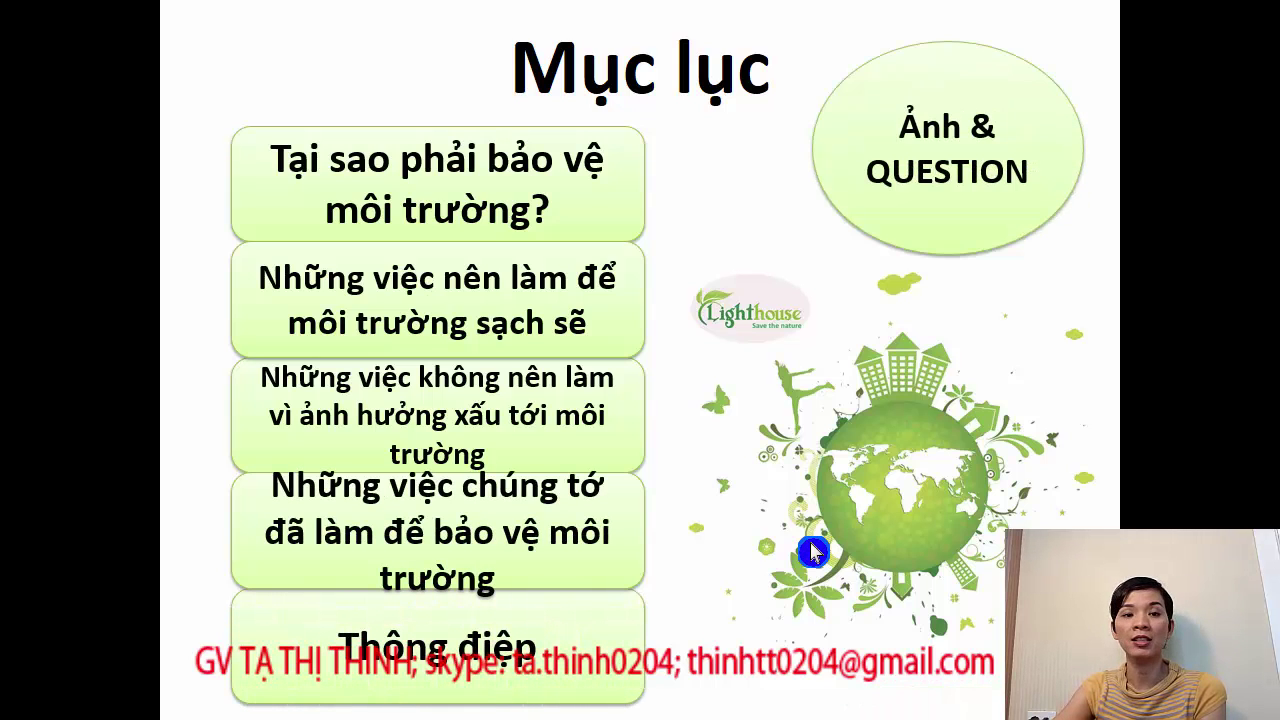
pyautogui.click(813, 551)
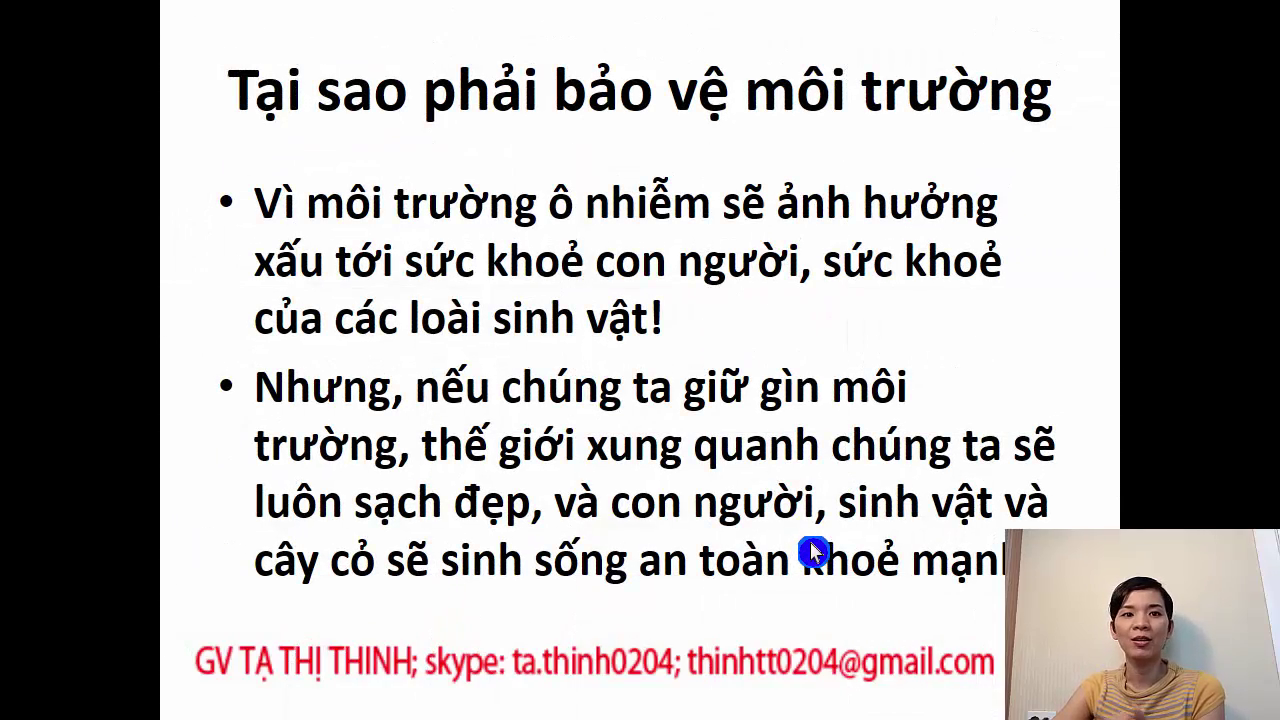
pyautogui.click(813, 551)
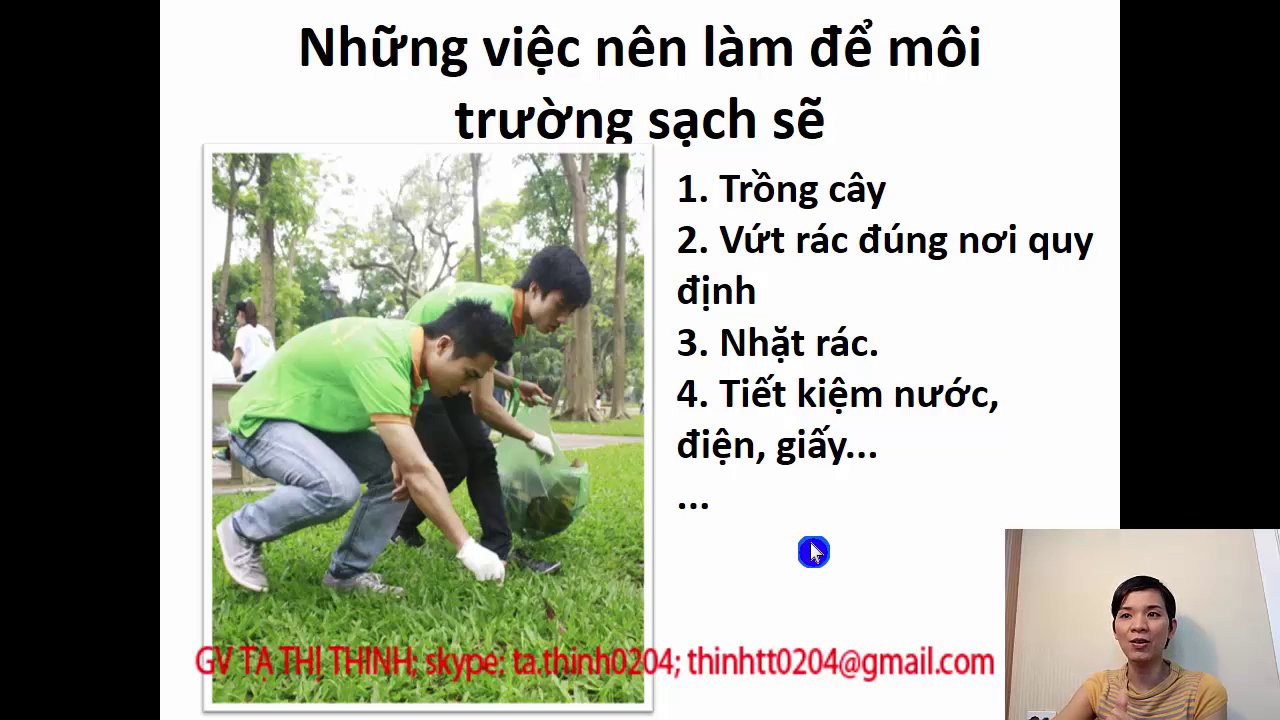
pyautogui.click(813, 552)
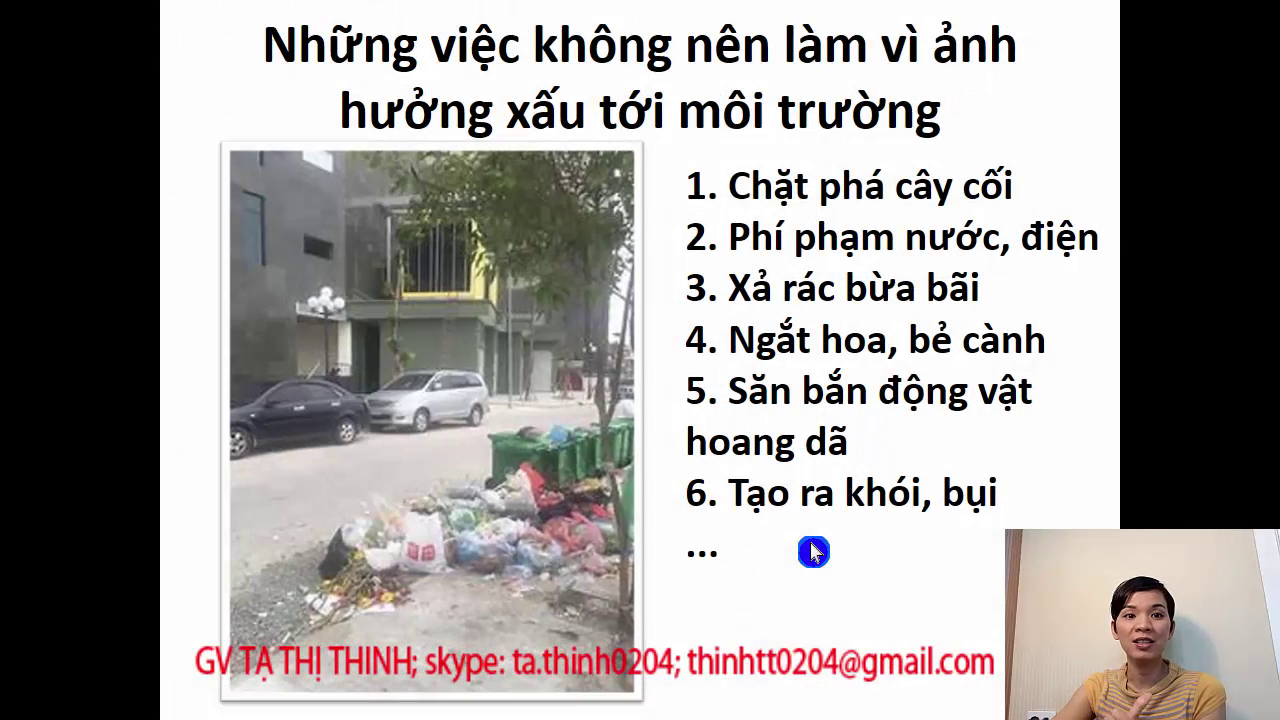
pyautogui.click(813, 552)
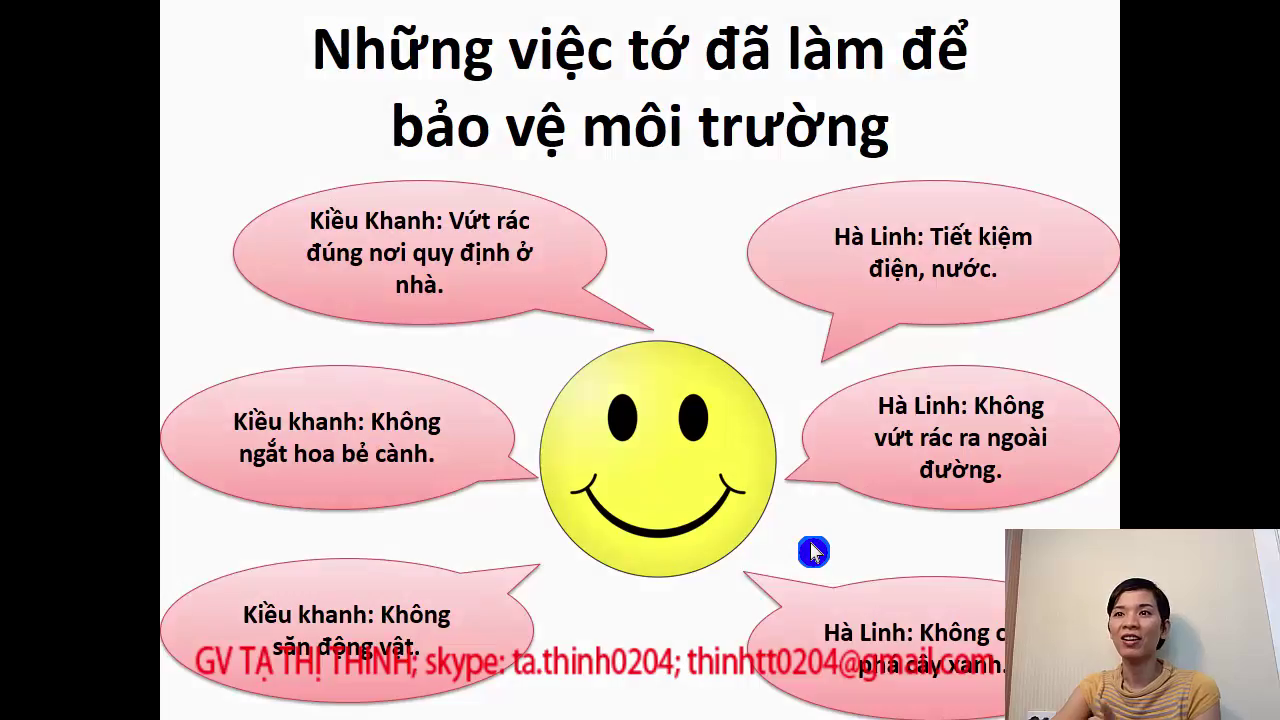
pyautogui.click(813, 551)
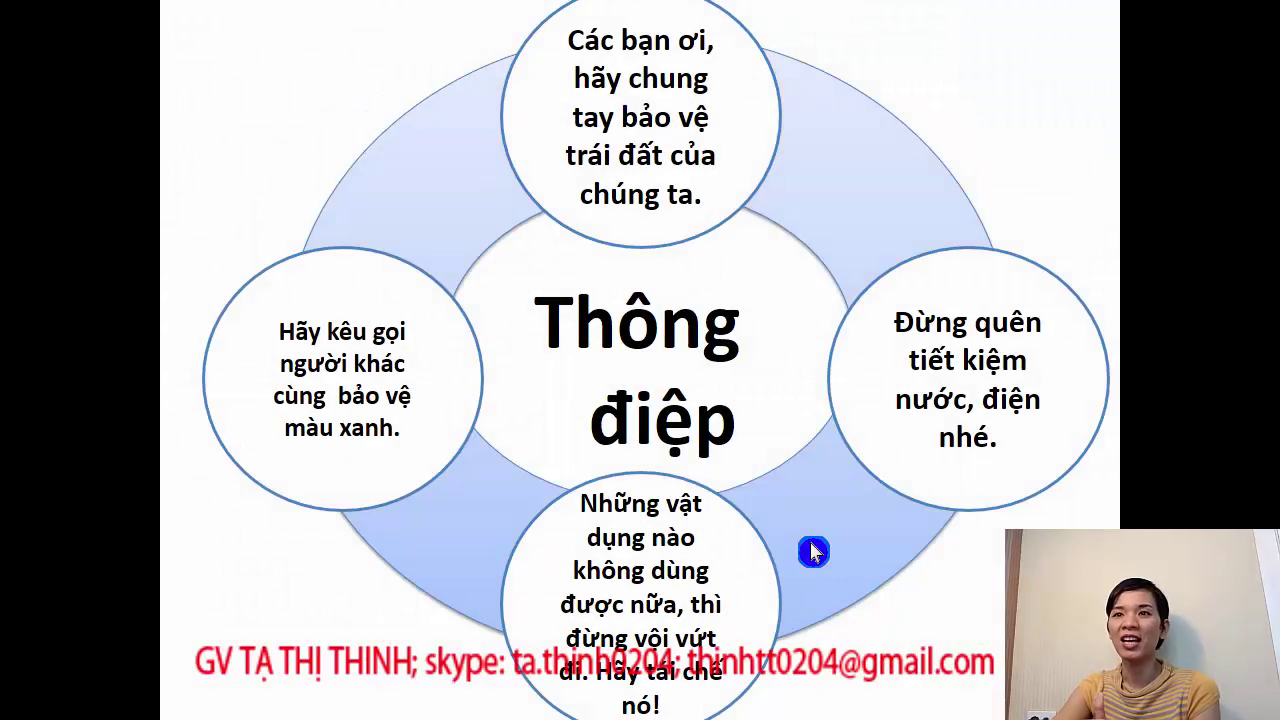
# Advance past the picture slides and the Save Us Save Earth collage to the QUESTION slide.
pyautogui.click(813, 551)
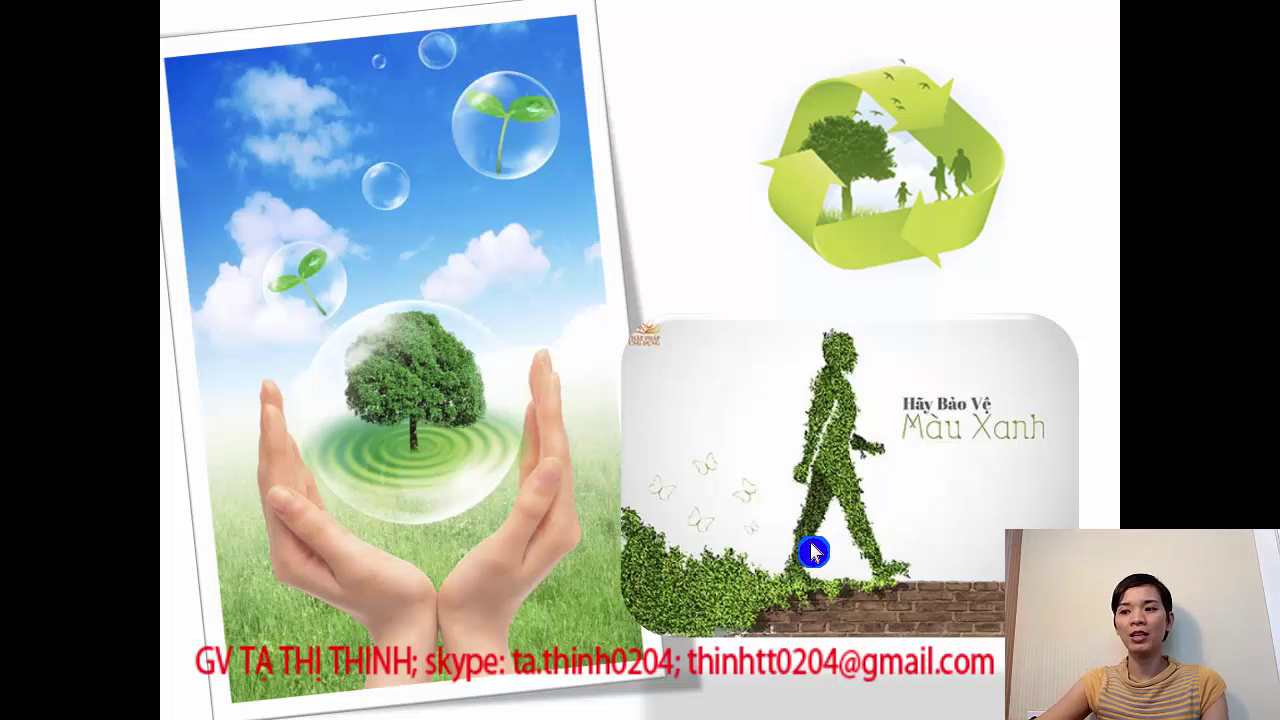
pyautogui.click(813, 551)
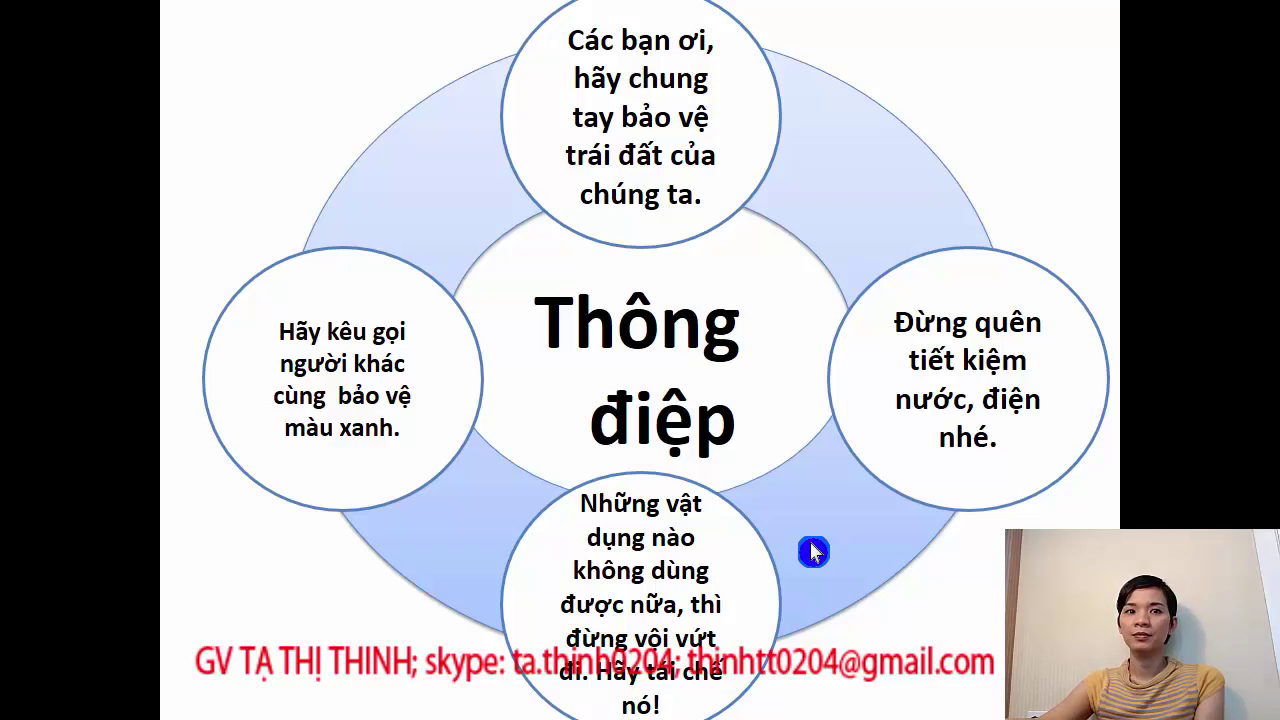
pyautogui.click(813, 551)
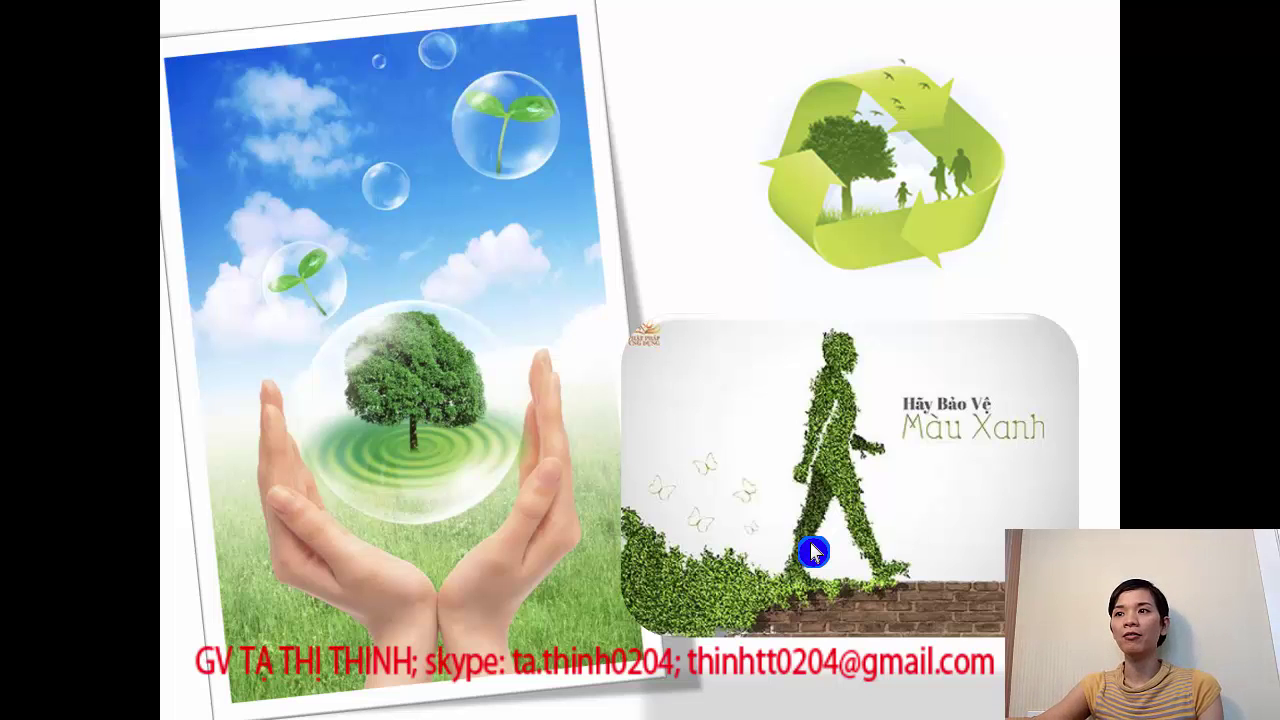
pyautogui.click(813, 551)
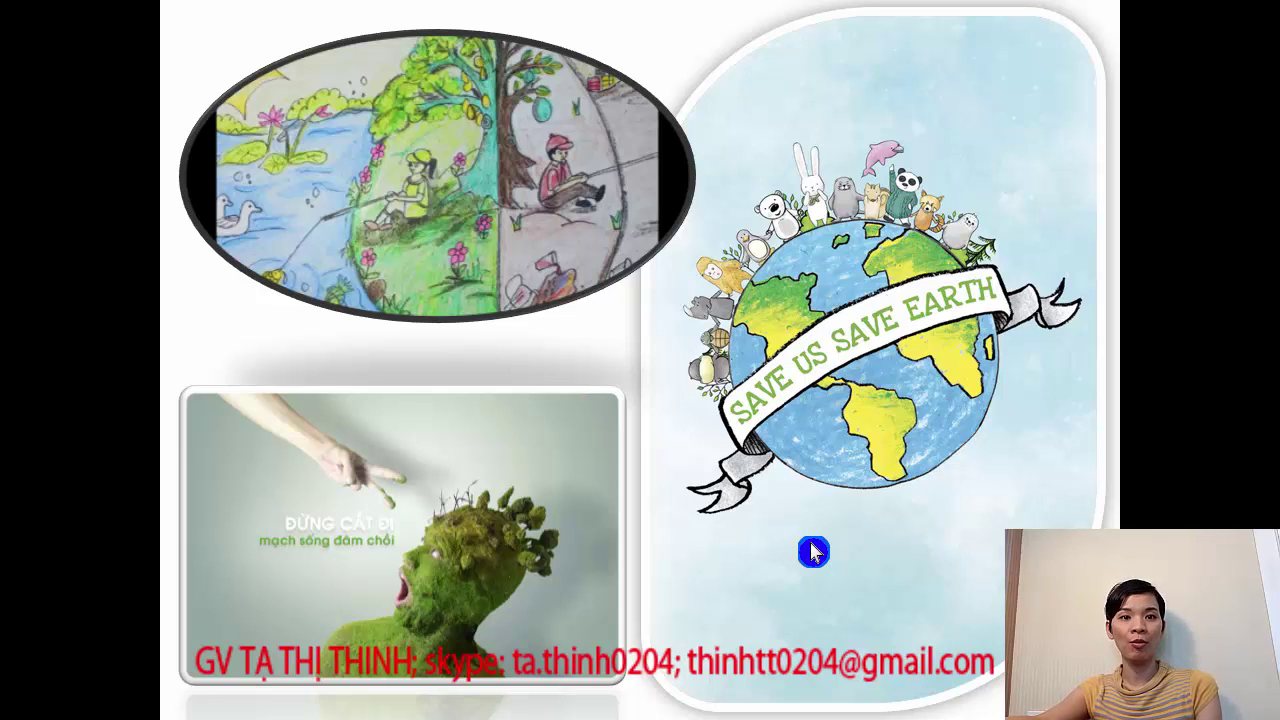
pyautogui.click(813, 552)
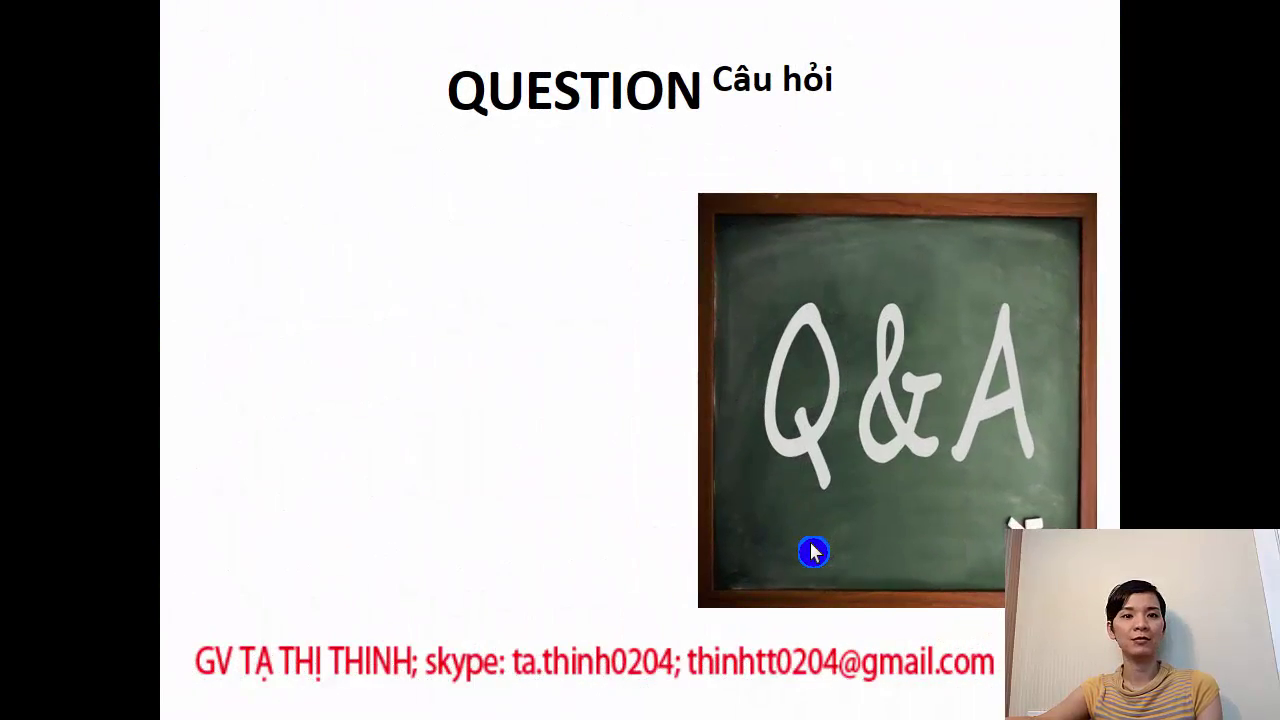
# Reveal the question boxes, advance through the goodbye and voting slides, and exit the show.
pyautogui.click(813, 552)
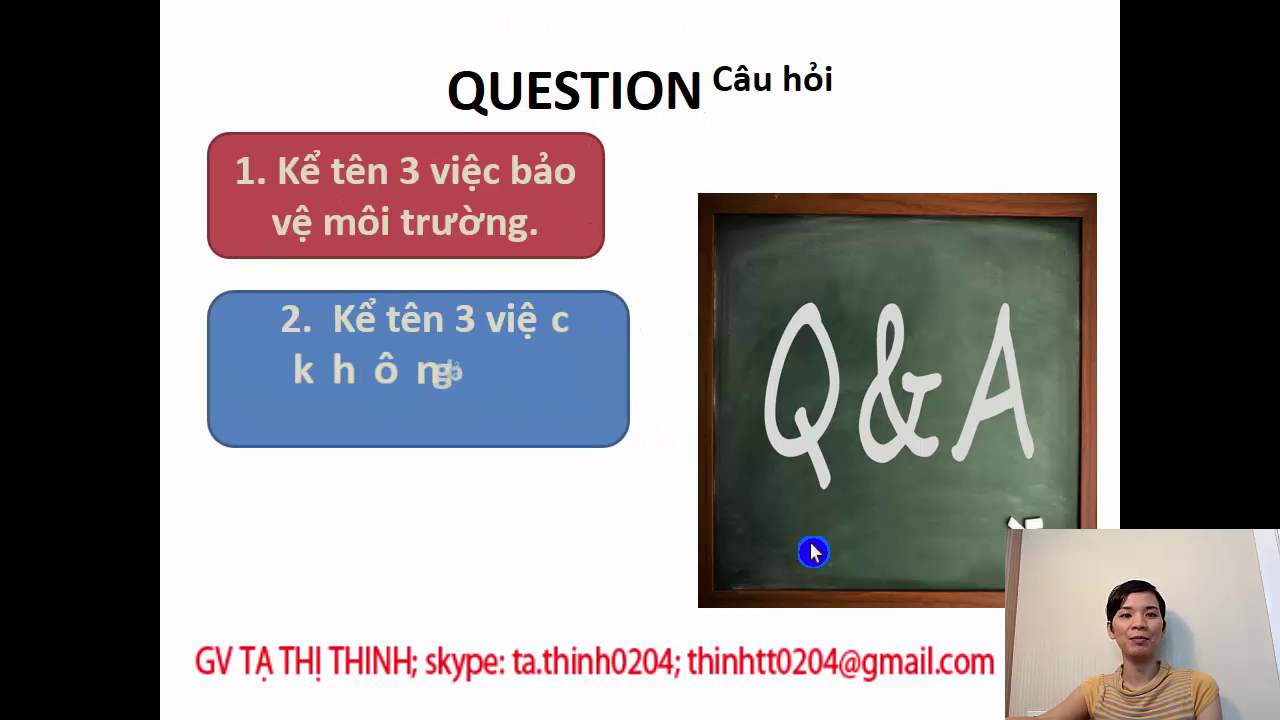
pyautogui.click(813, 552)
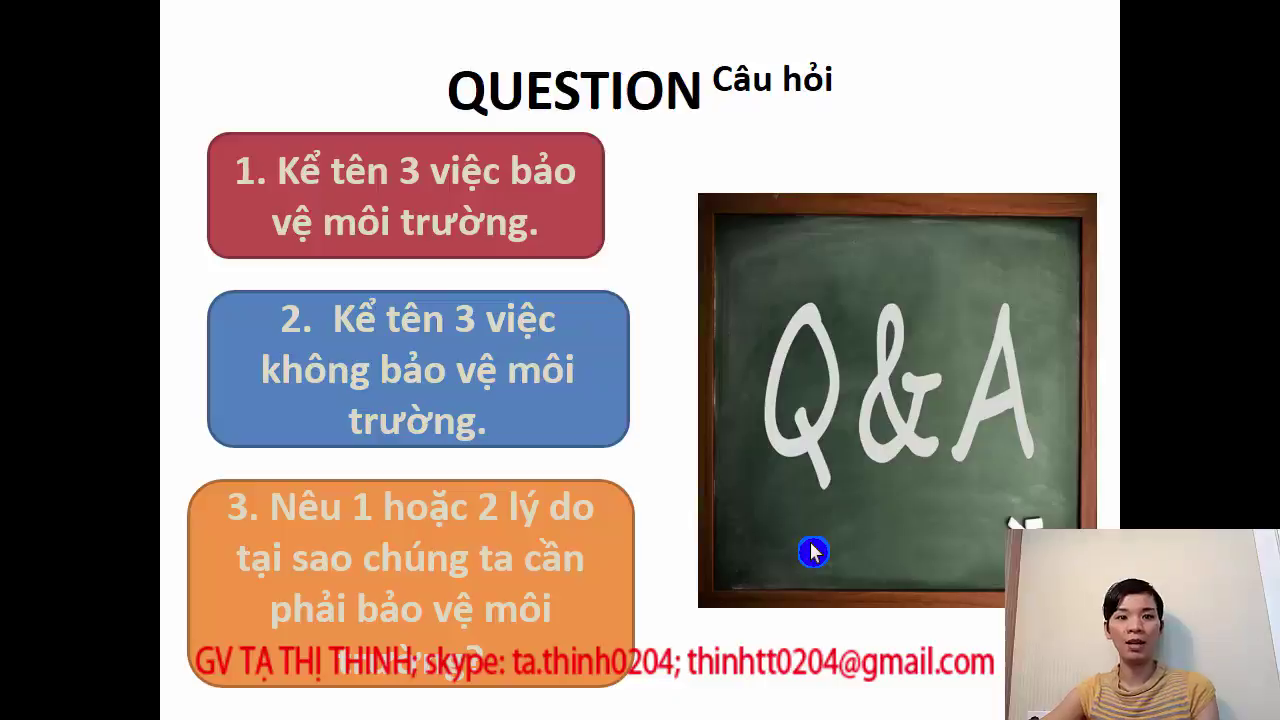
pyautogui.click(813, 551)
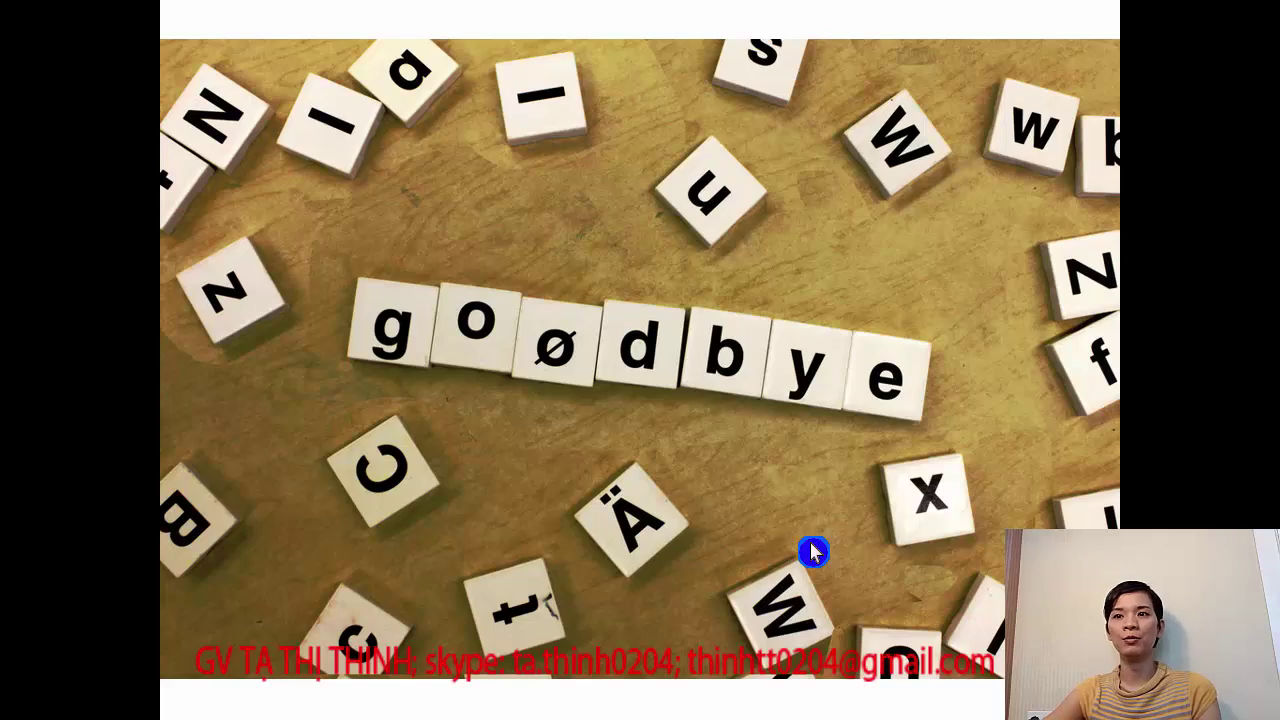
pyautogui.click(813, 551)
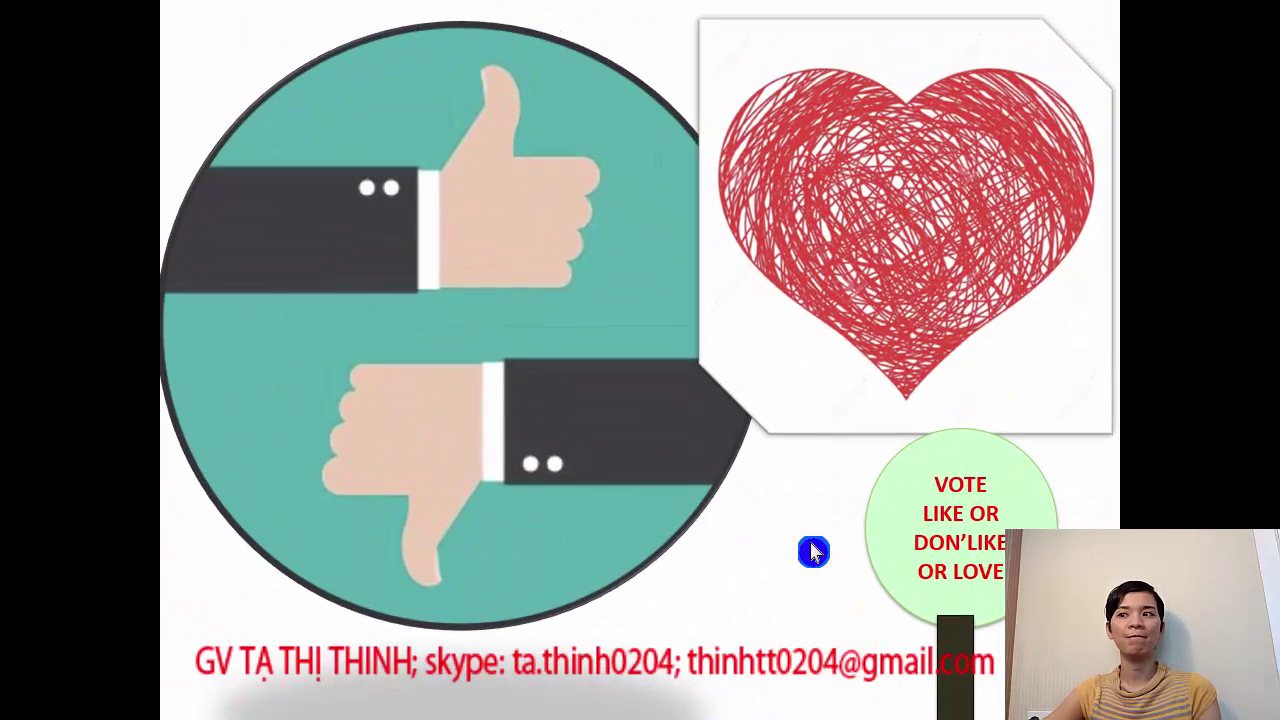
pyautogui.click(813, 551)
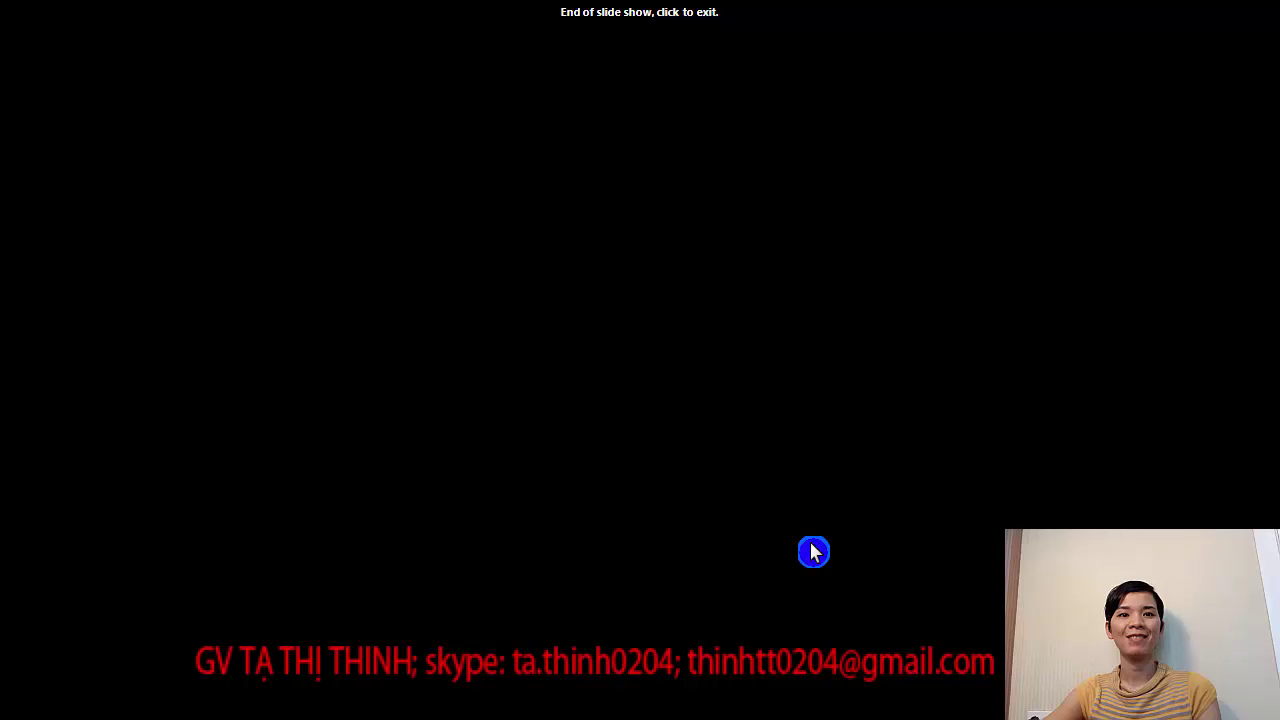
pyautogui.click(813, 551)
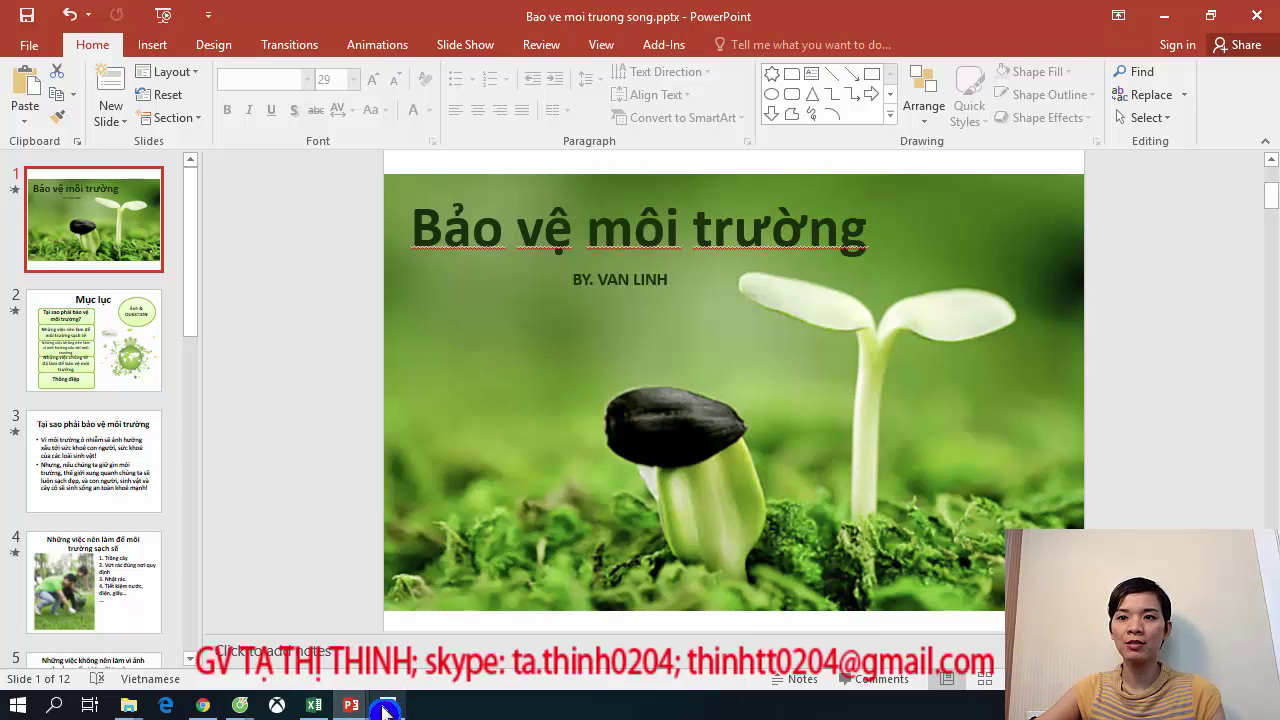
# Switch to Presentation6 from the taskbar previews and select its first slide.
pyautogui.click(350, 704)
pyautogui.click(775, 636)
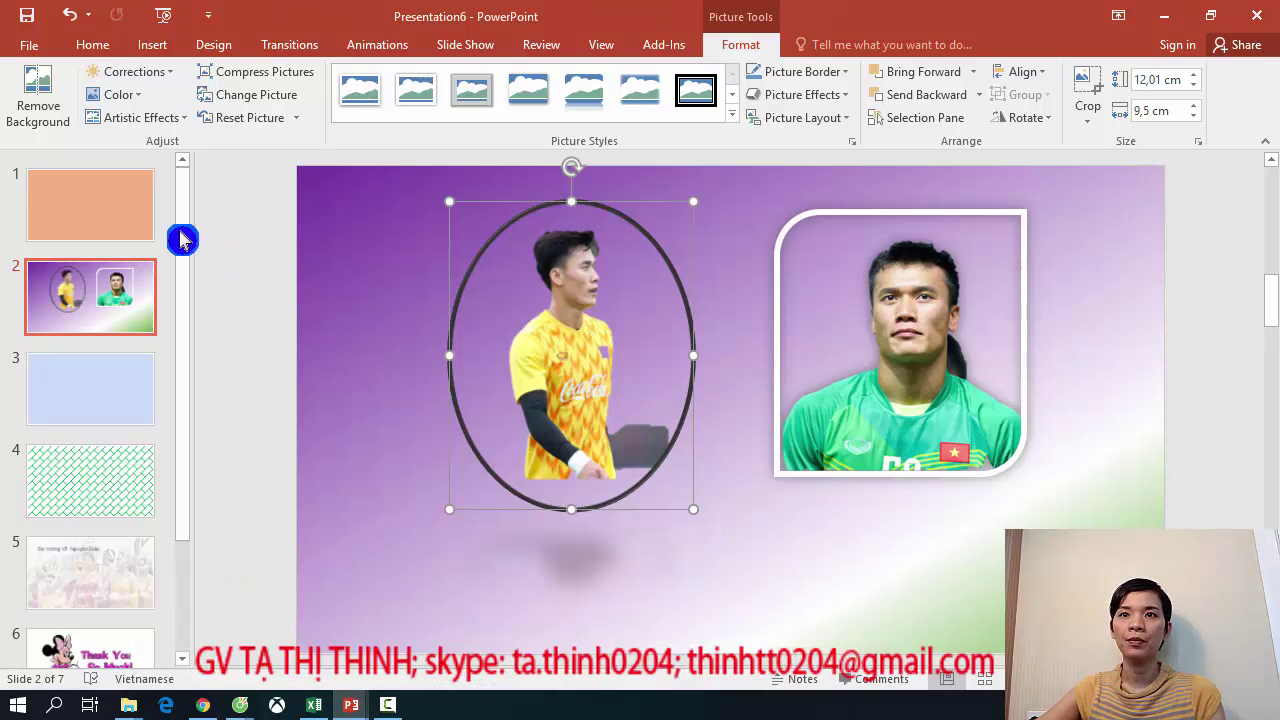
pyautogui.click(118, 222)
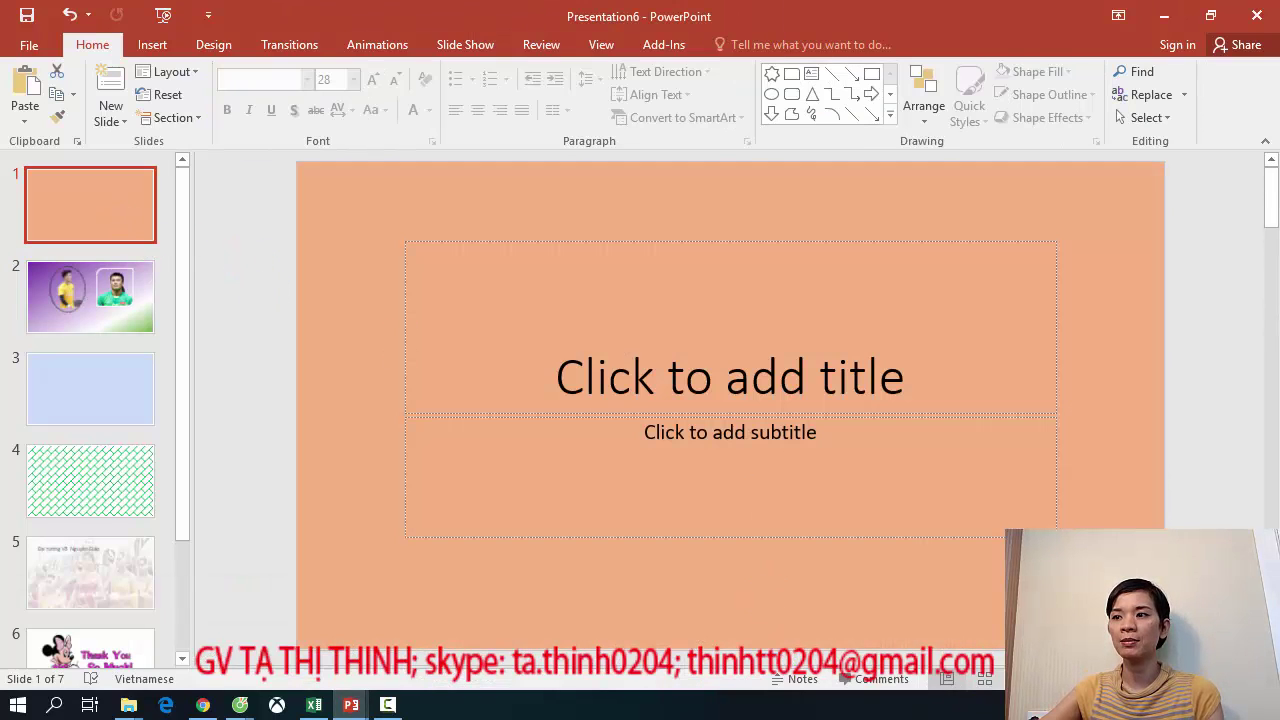
# Play Presentation6 from slide 1, stepping forward three slides and back two.
pyautogui.press('F5')
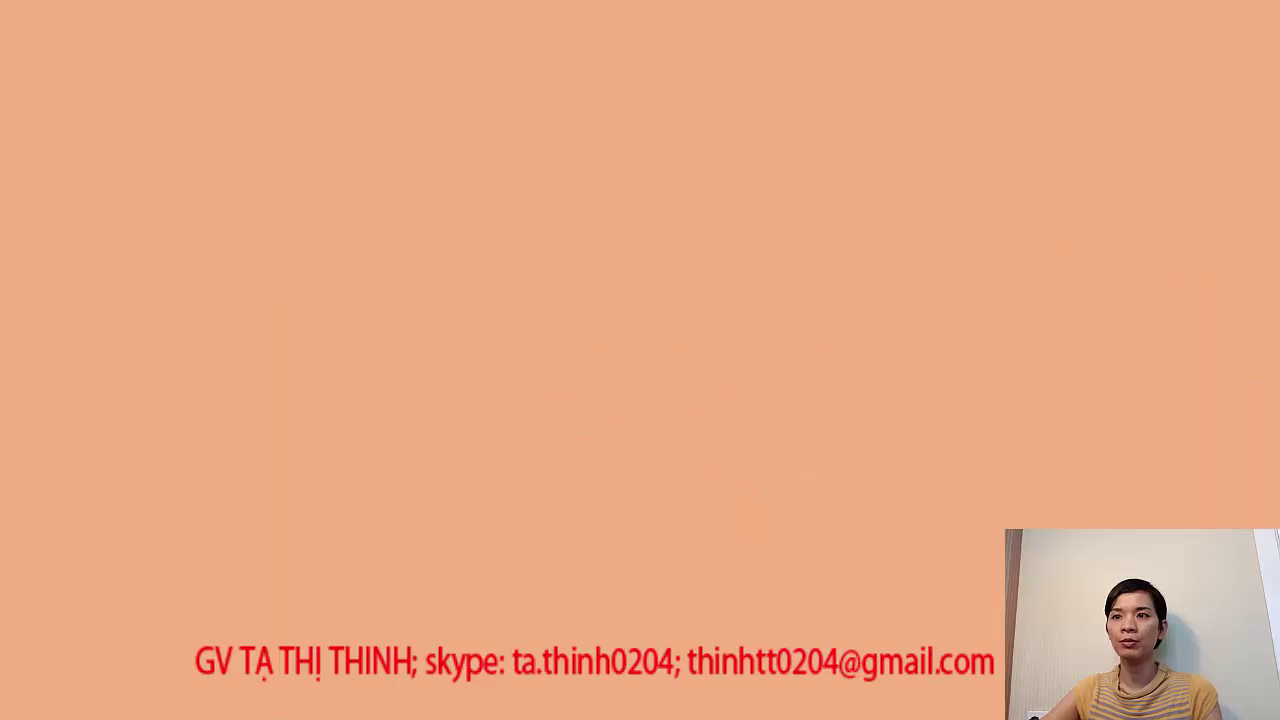
pyautogui.press('Right')
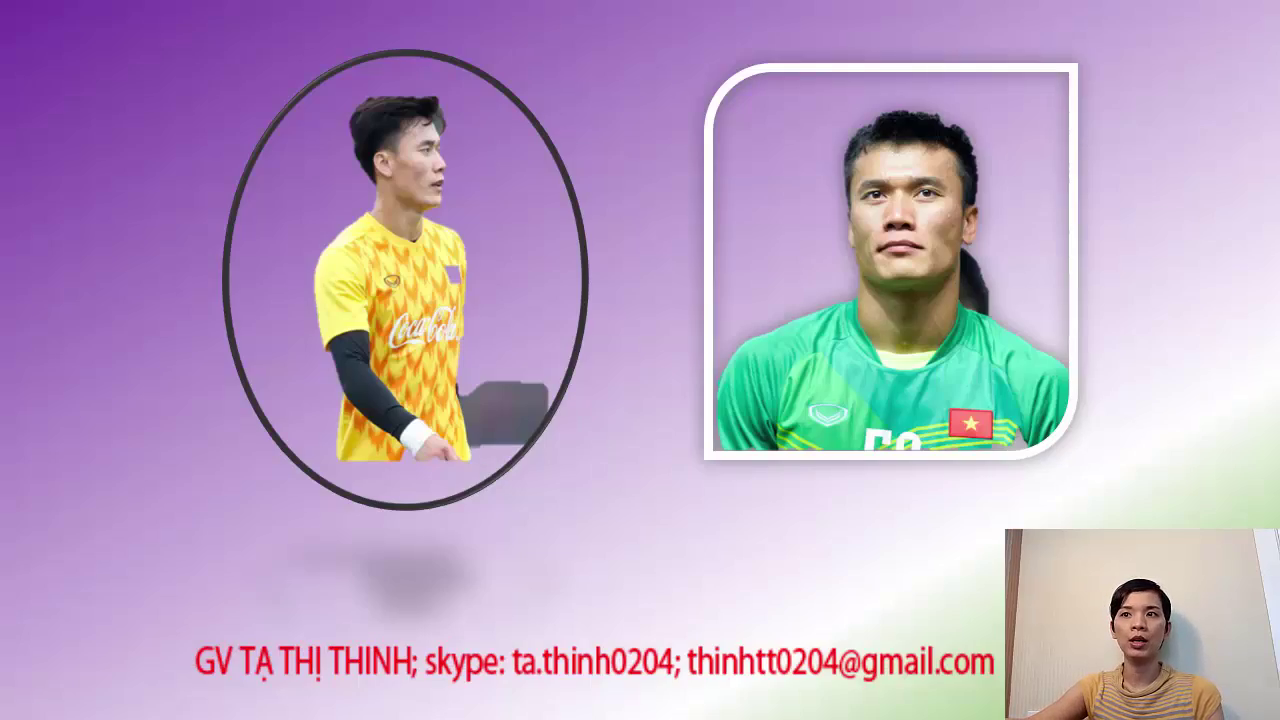
pyautogui.press('Right')
pyautogui.press('Right')
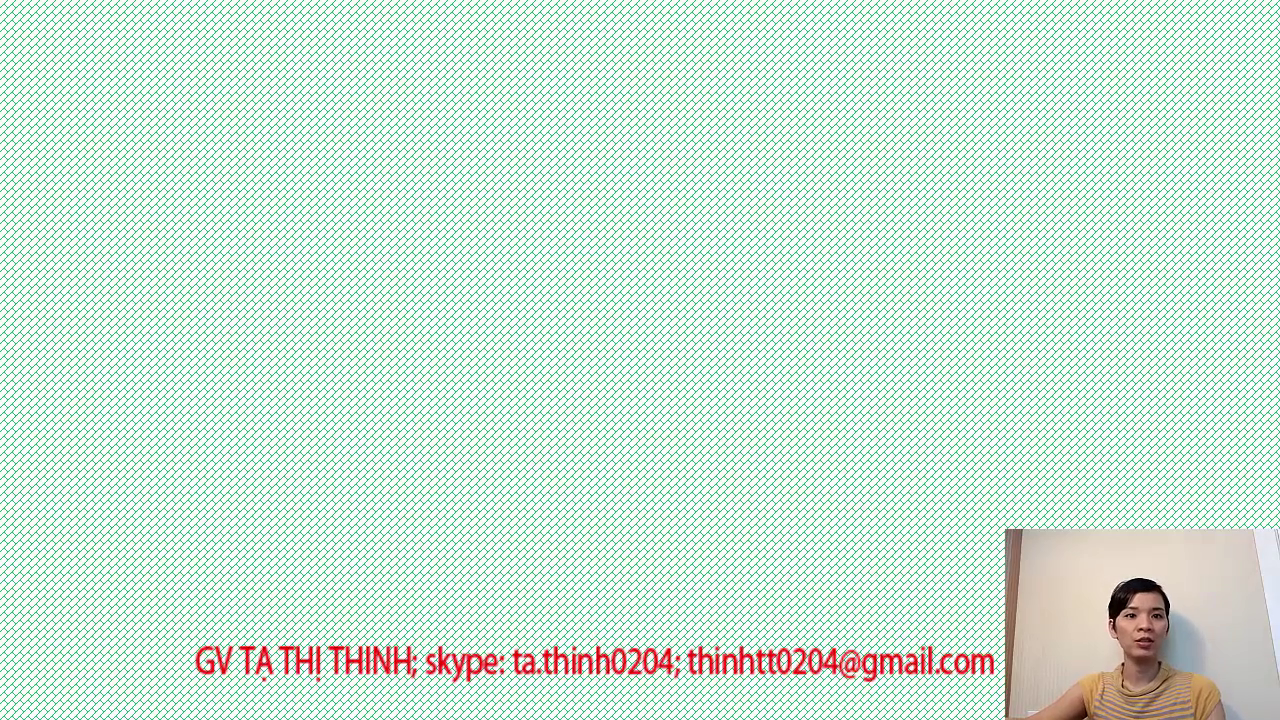
pyautogui.press('Right')
pyautogui.press('Right')
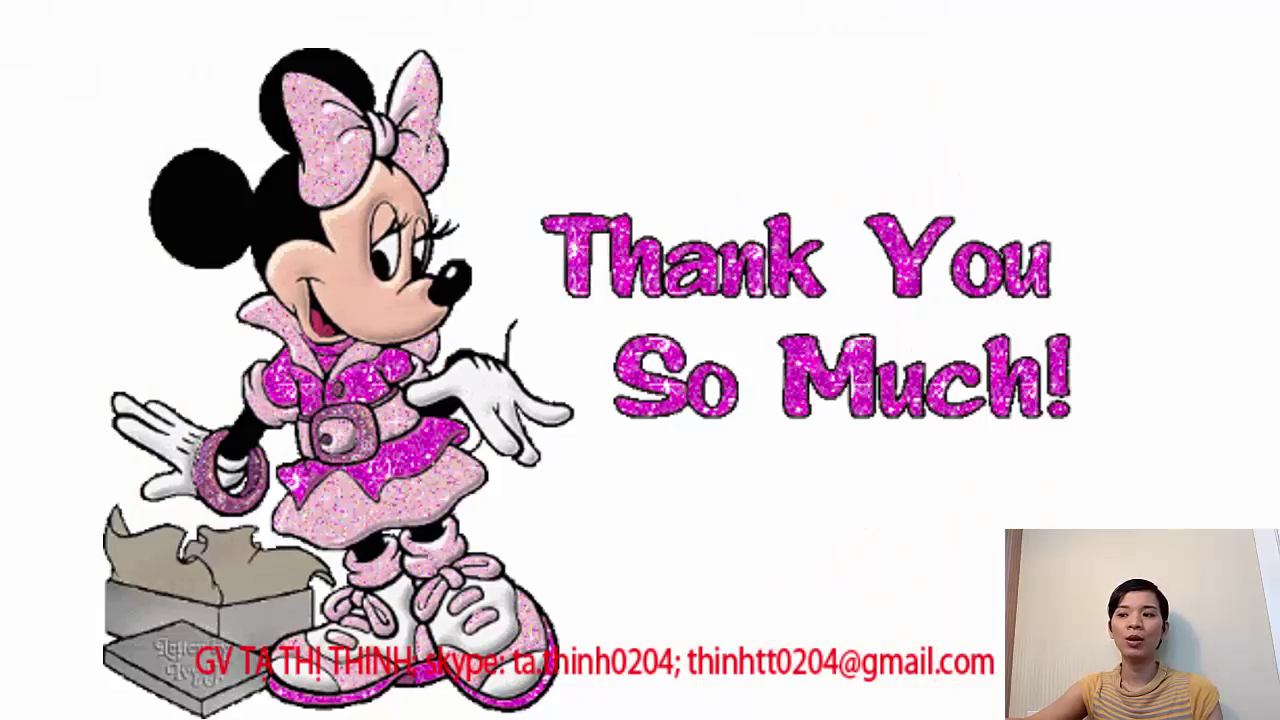
pyautogui.press('Left')
pyautogui.press('Left')
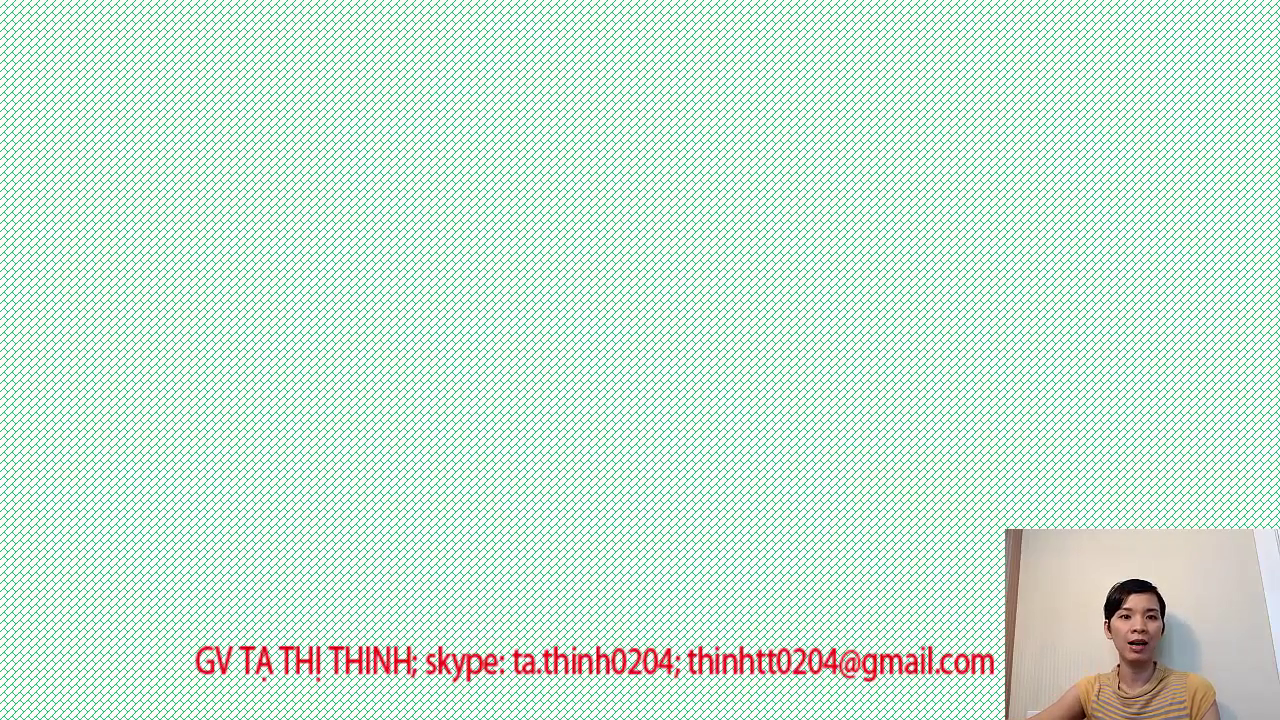
pyautogui.press('Left')
# End the Presentation6 show and bring up the open PowerPoint window previews.
pyautogui.rightClick(508, 440)
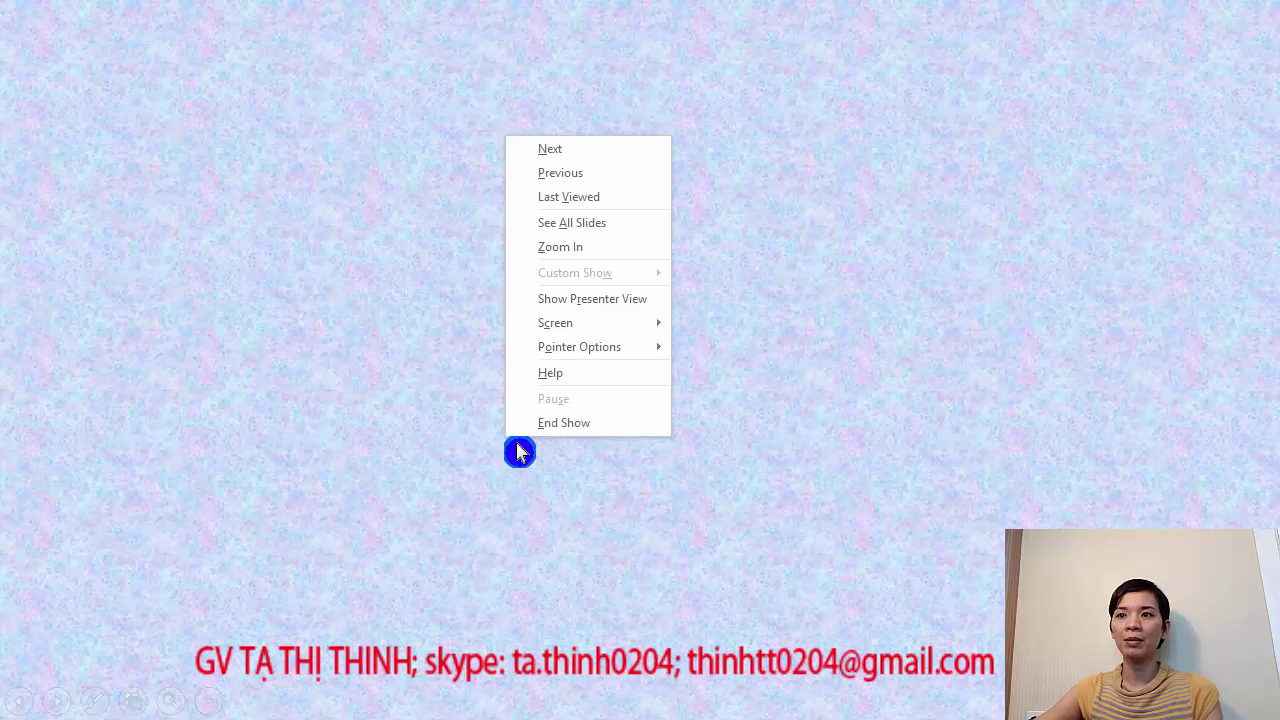
pyautogui.click(571, 433)
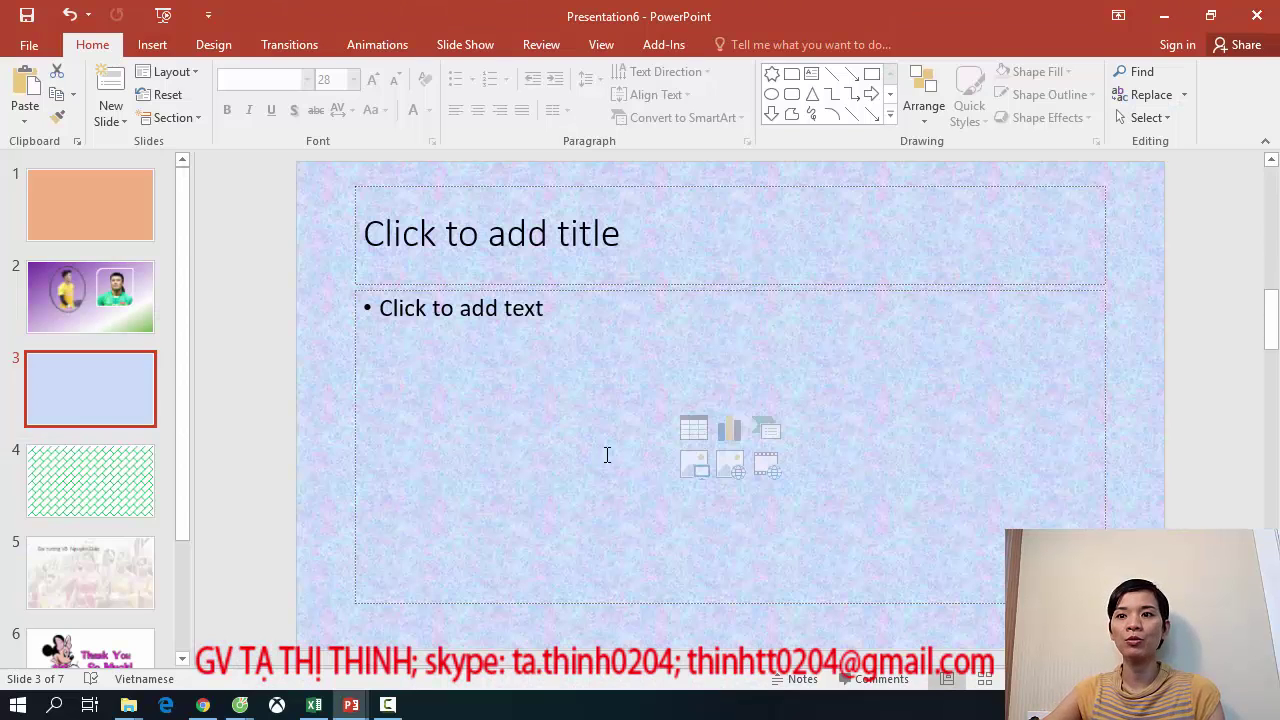
pyautogui.click(351, 704)
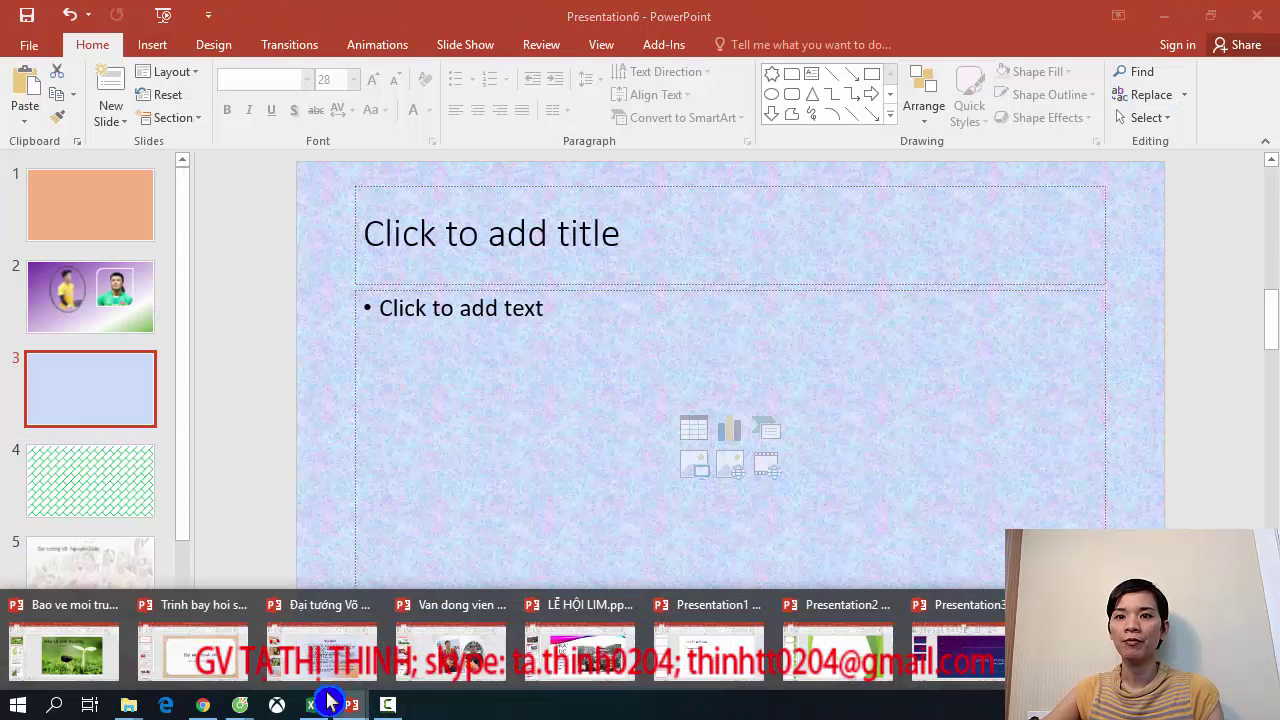
# Switch to the 'Bao ve moi truong song' deck with the Animations tab showing, then open slide 2, Mục lục.
pyautogui.click(57, 655)
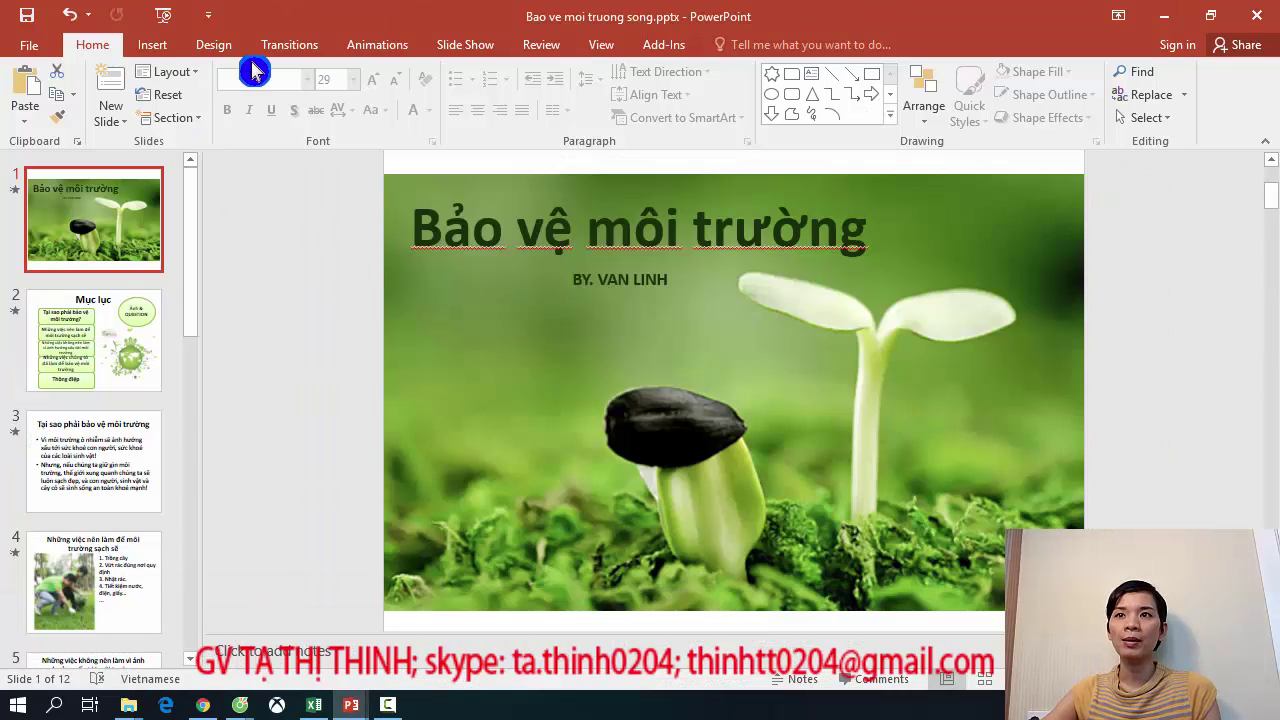
pyautogui.click(380, 47)
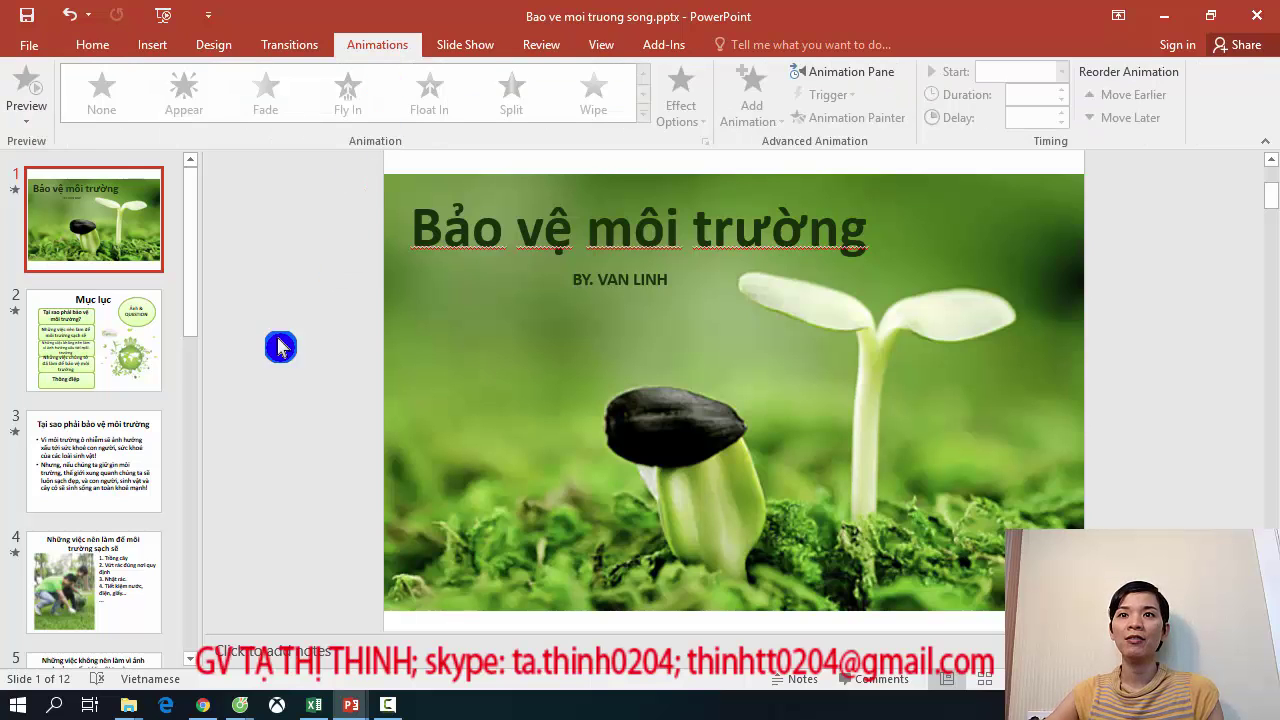
pyautogui.click(68, 345)
pyautogui.click(108, 253)
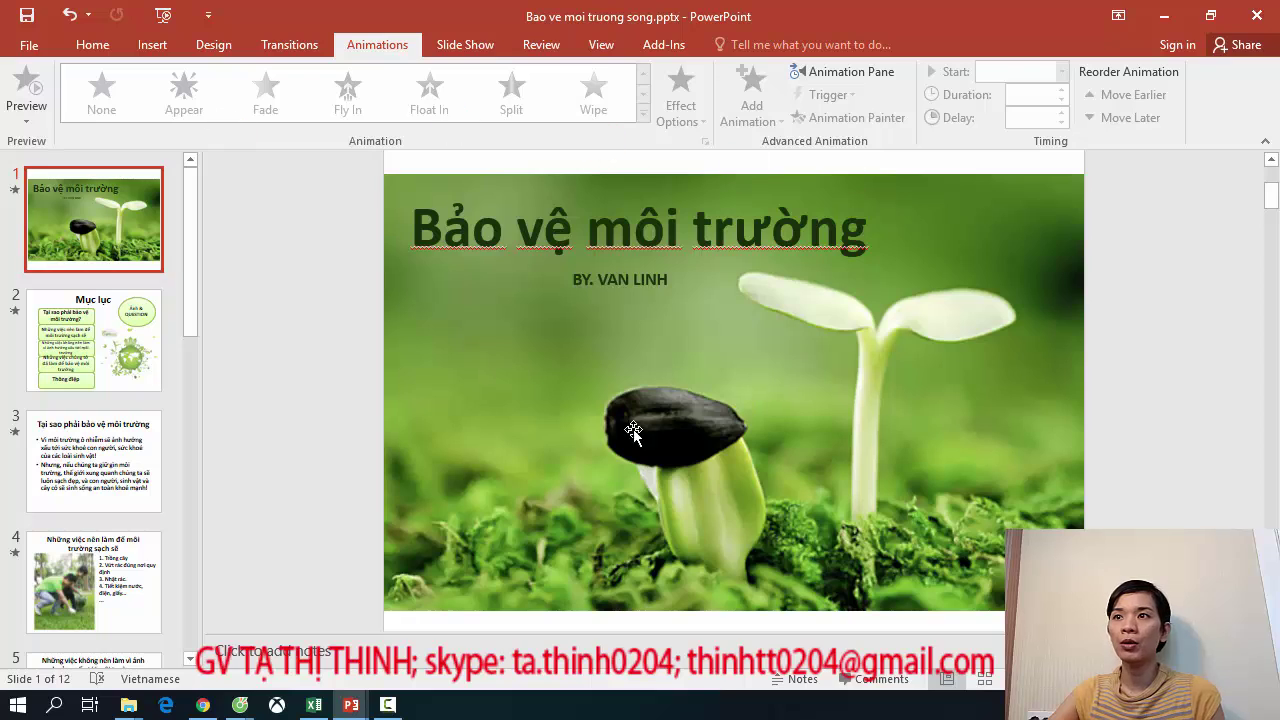
pyautogui.click(495, 333)
pyautogui.click(512, 172)
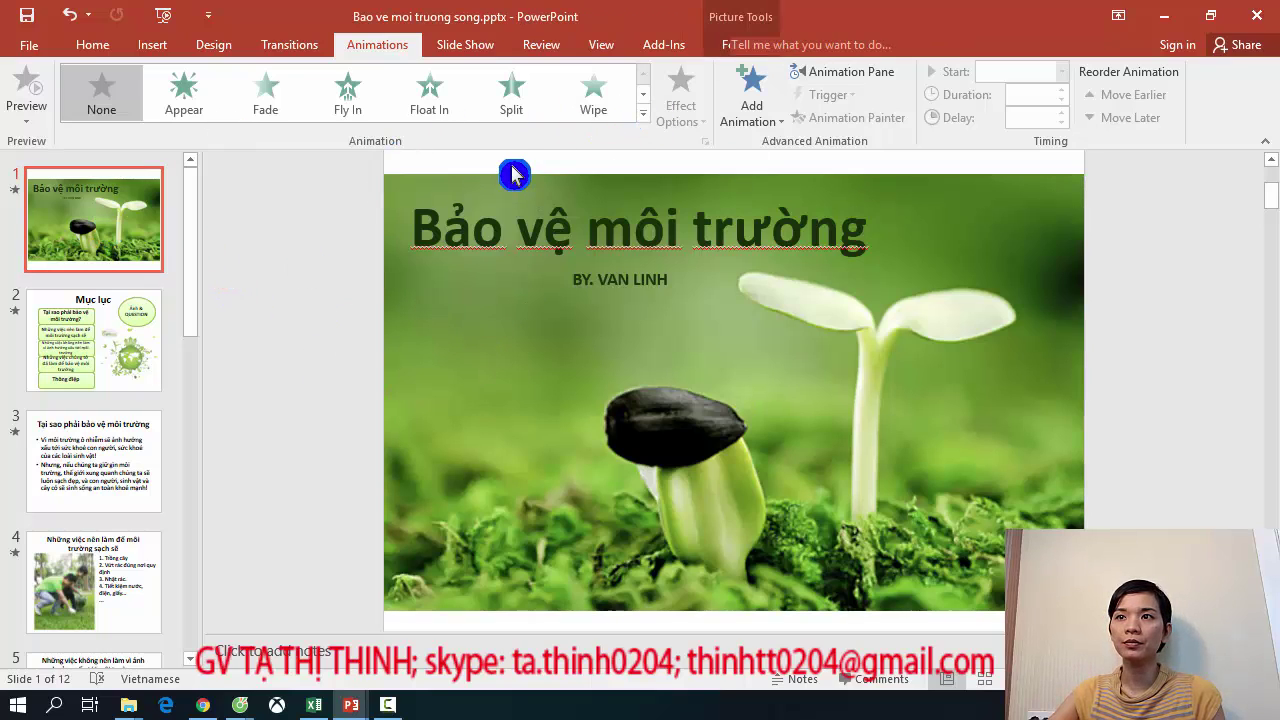
pyautogui.click(650, 485)
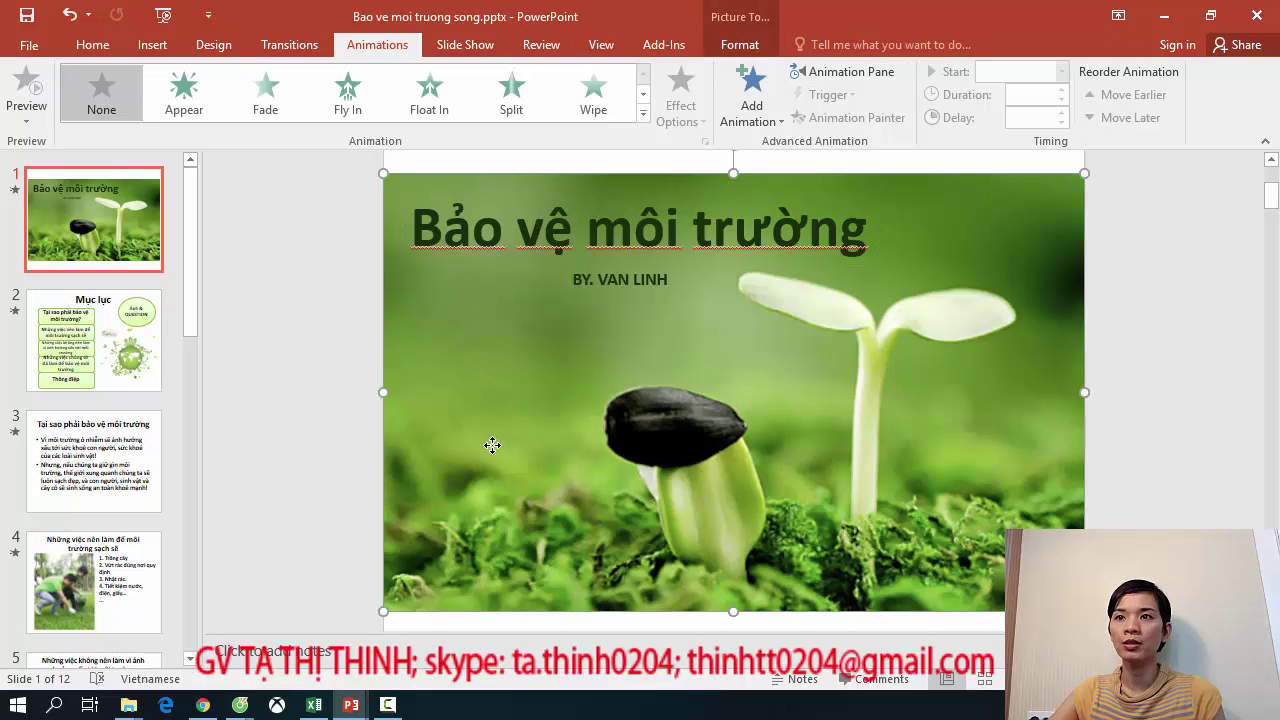
pyautogui.click(87, 318)
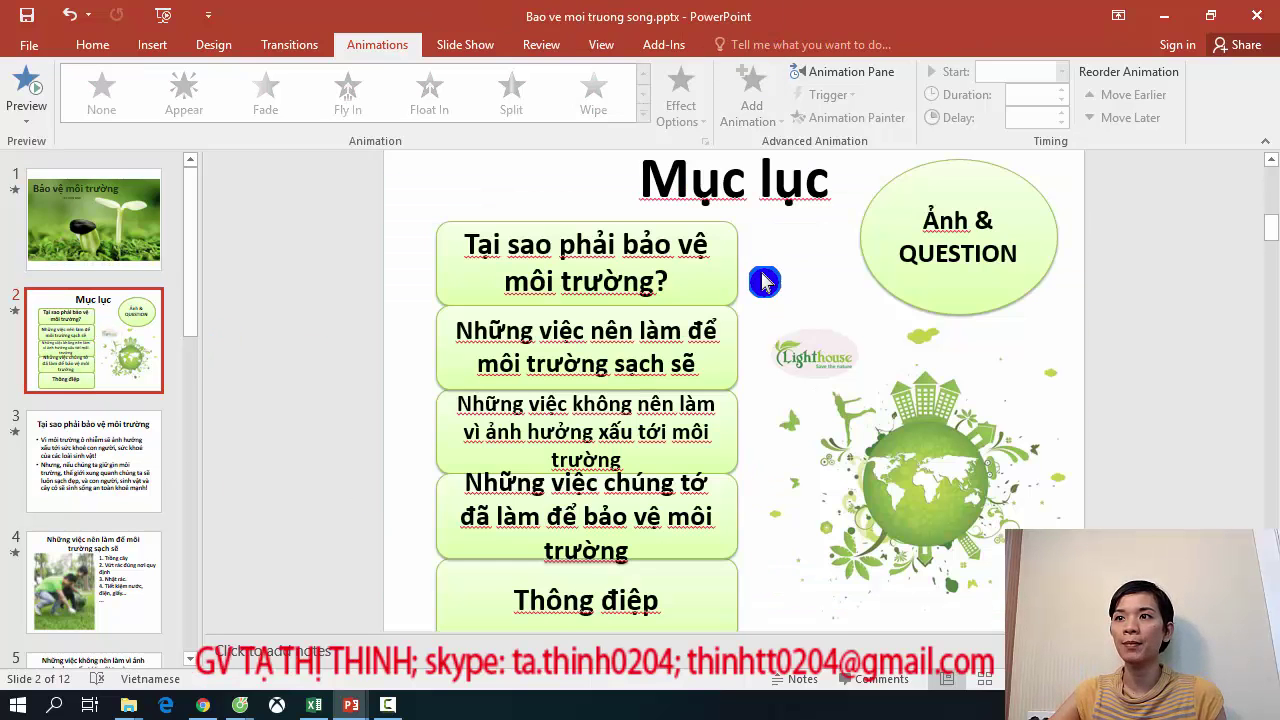
# Select the four topic boxes and the Ảnh & QUESTION ellipse, and give them an Appear entrance.
pyautogui.click(718, 270)
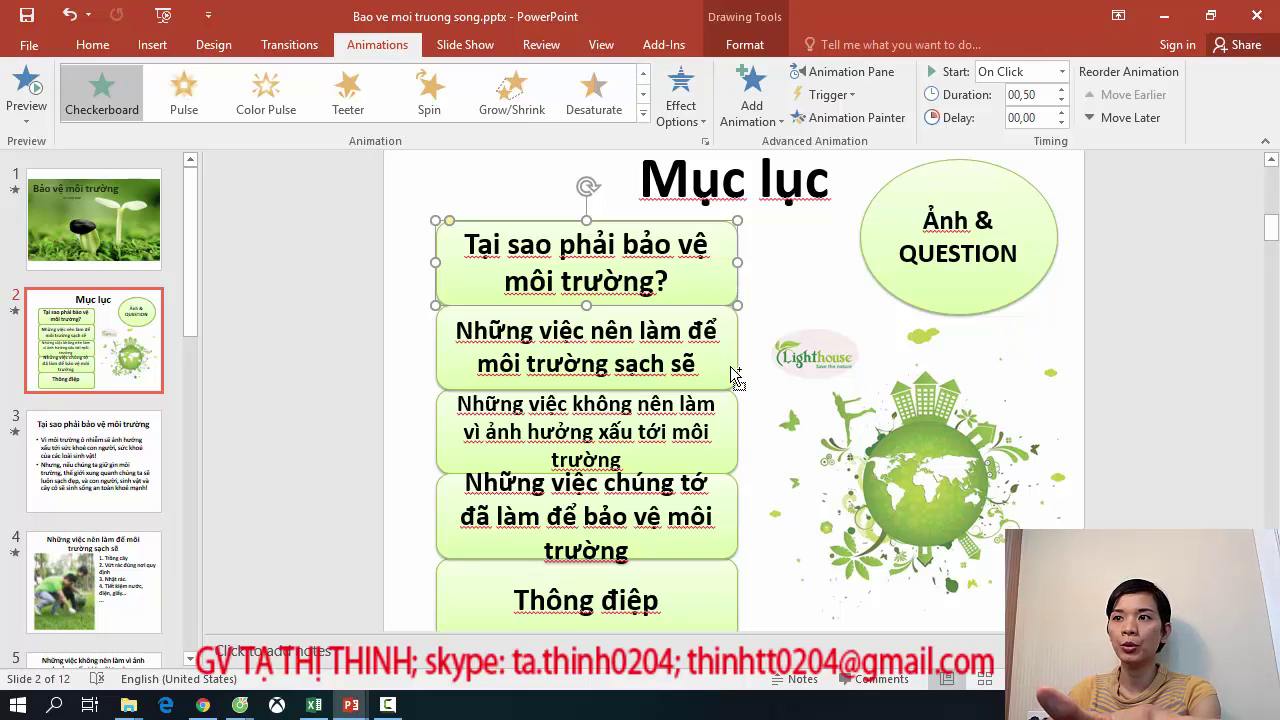
pyautogui.keyDown('ctrl'); pyautogui.click(735, 378); pyautogui.keyUp('ctrl')
pyautogui.keyDown('ctrl'); pyautogui.click(731, 449); pyautogui.keyUp('ctrl')
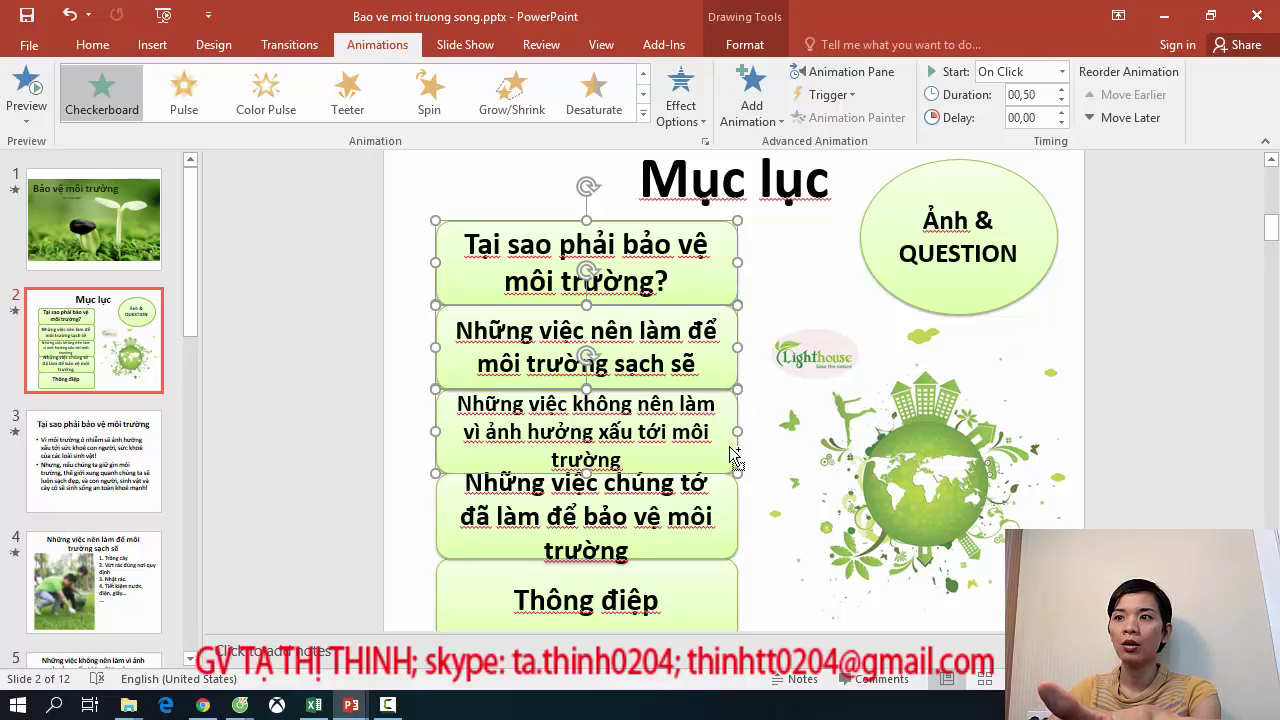
pyautogui.keyDown('ctrl'); pyautogui.click(736, 518); pyautogui.keyUp('ctrl')
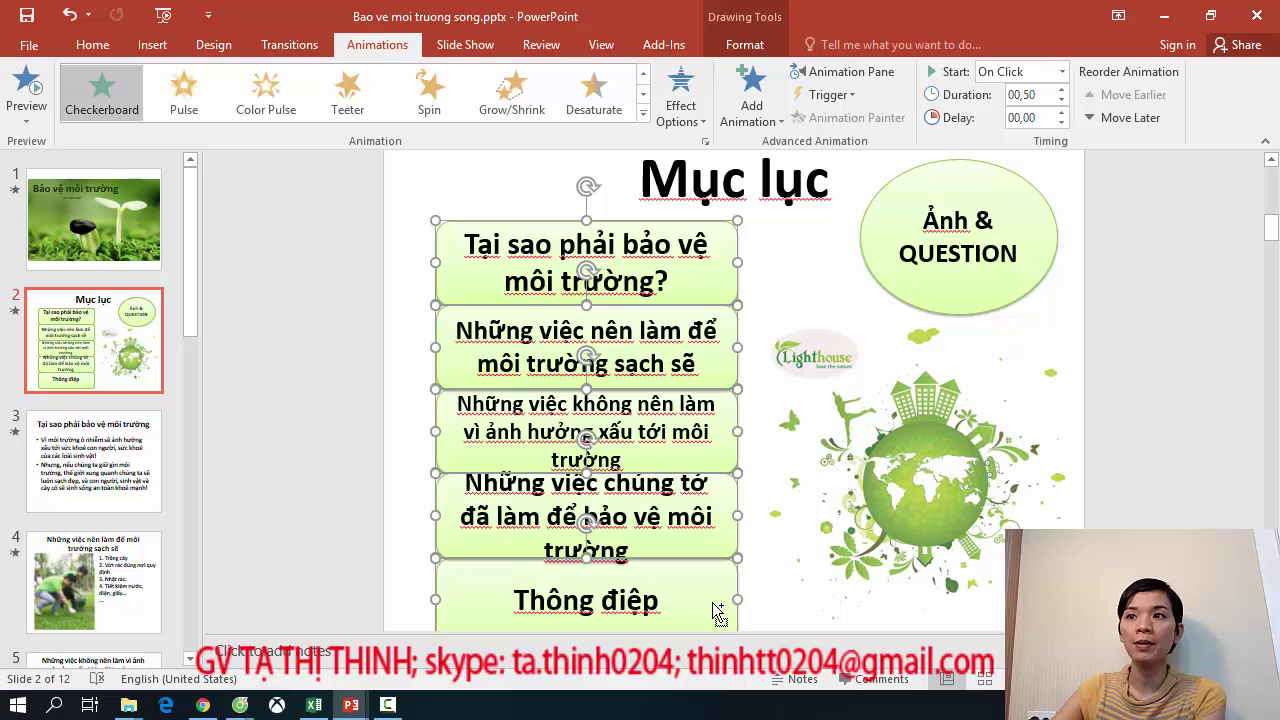
pyautogui.keyDown('ctrl'); pyautogui.click(1035, 258); pyautogui.keyUp('ctrl')
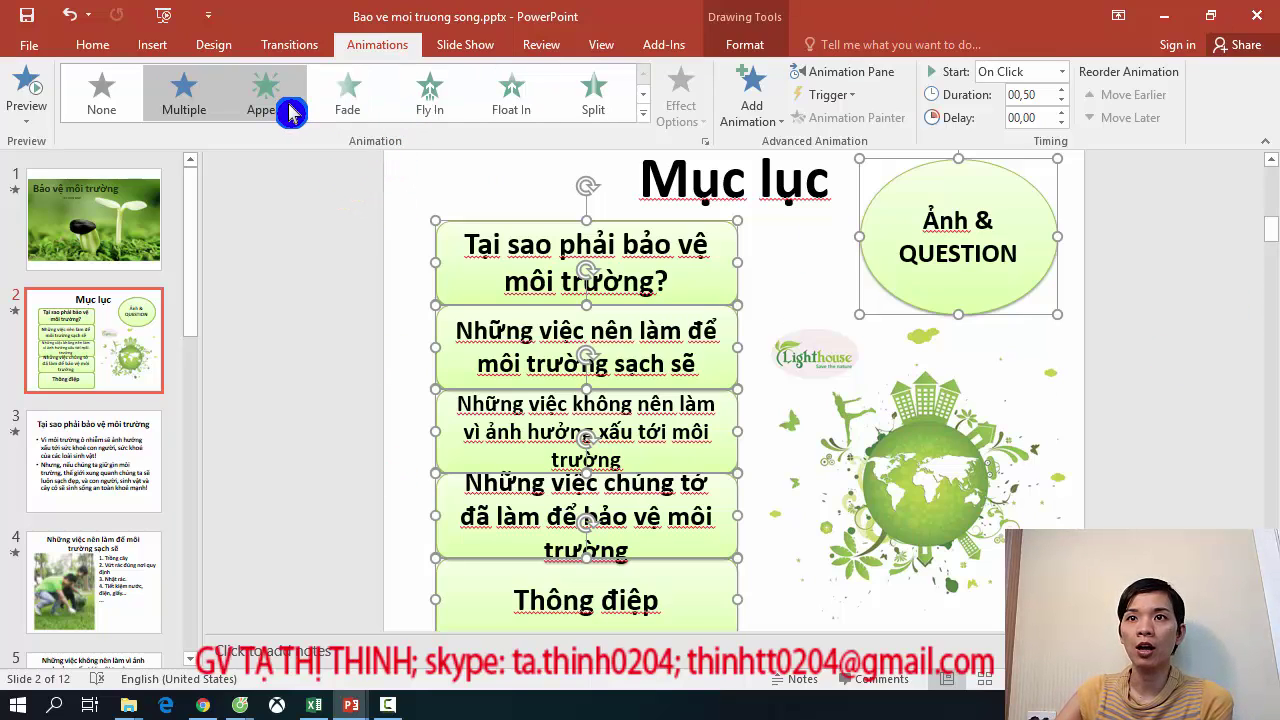
pyautogui.click(515, 105)
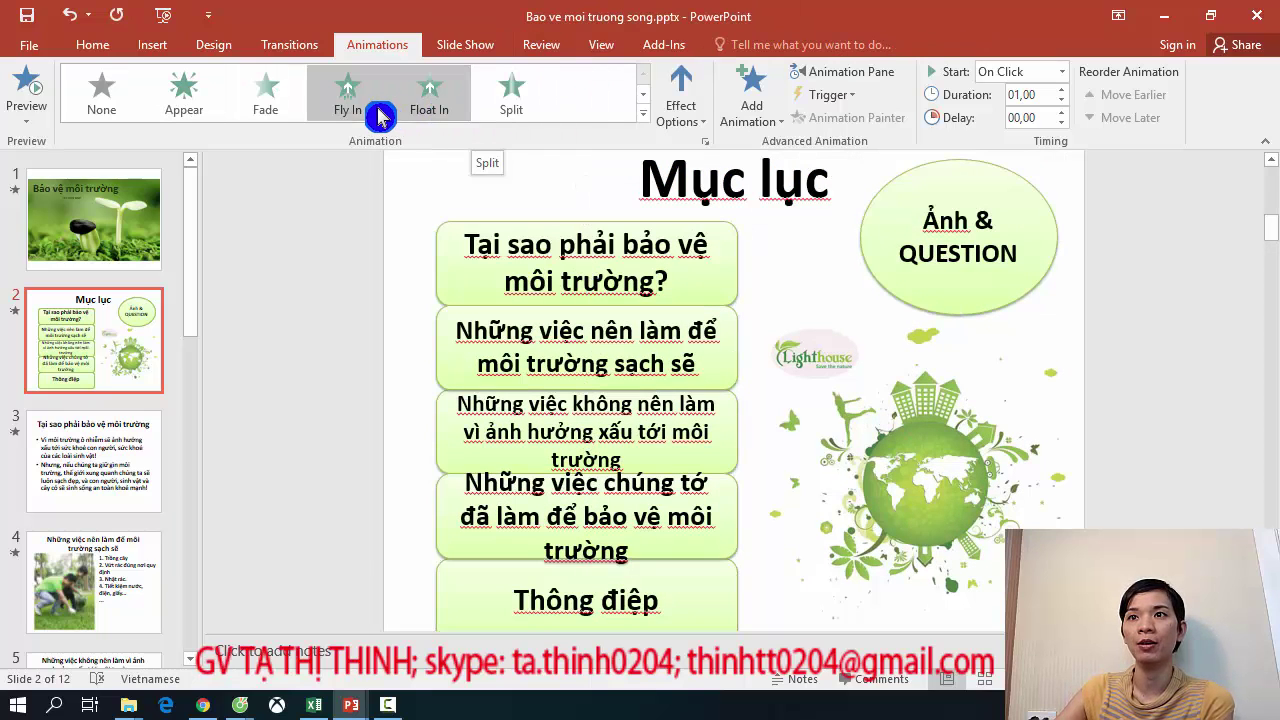
pyautogui.click(348, 100)
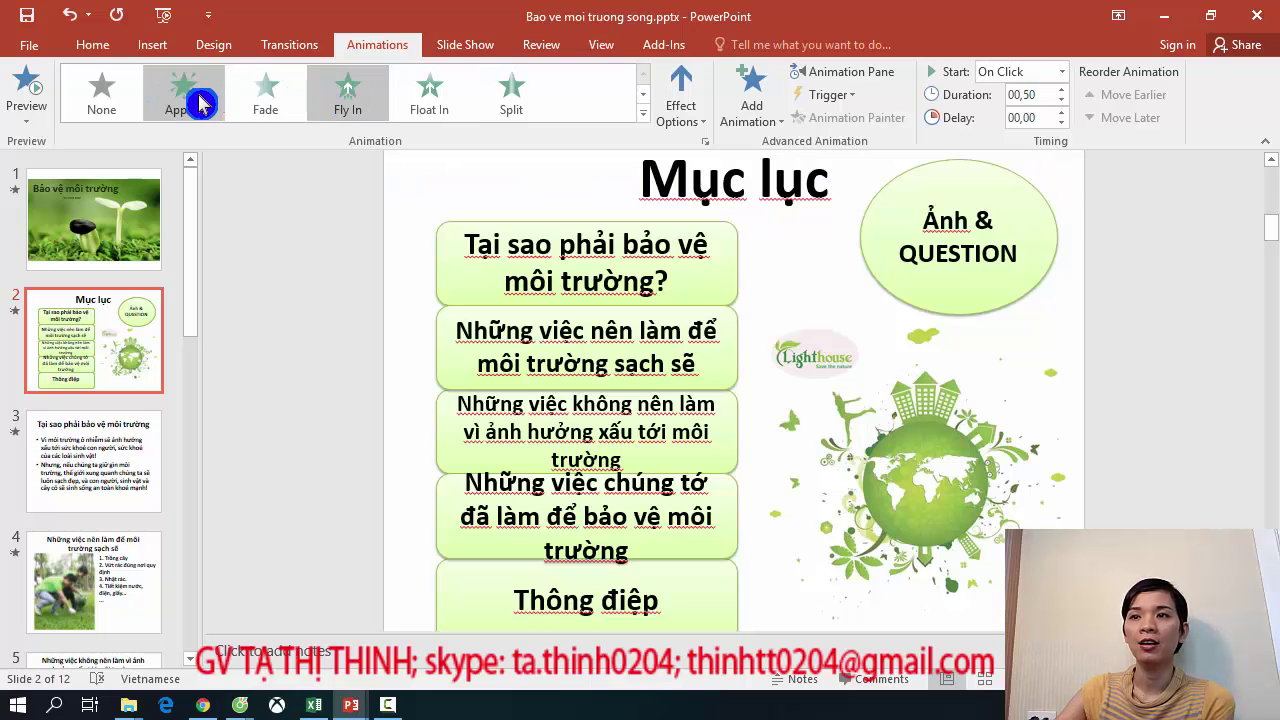
pyautogui.click(200, 100)
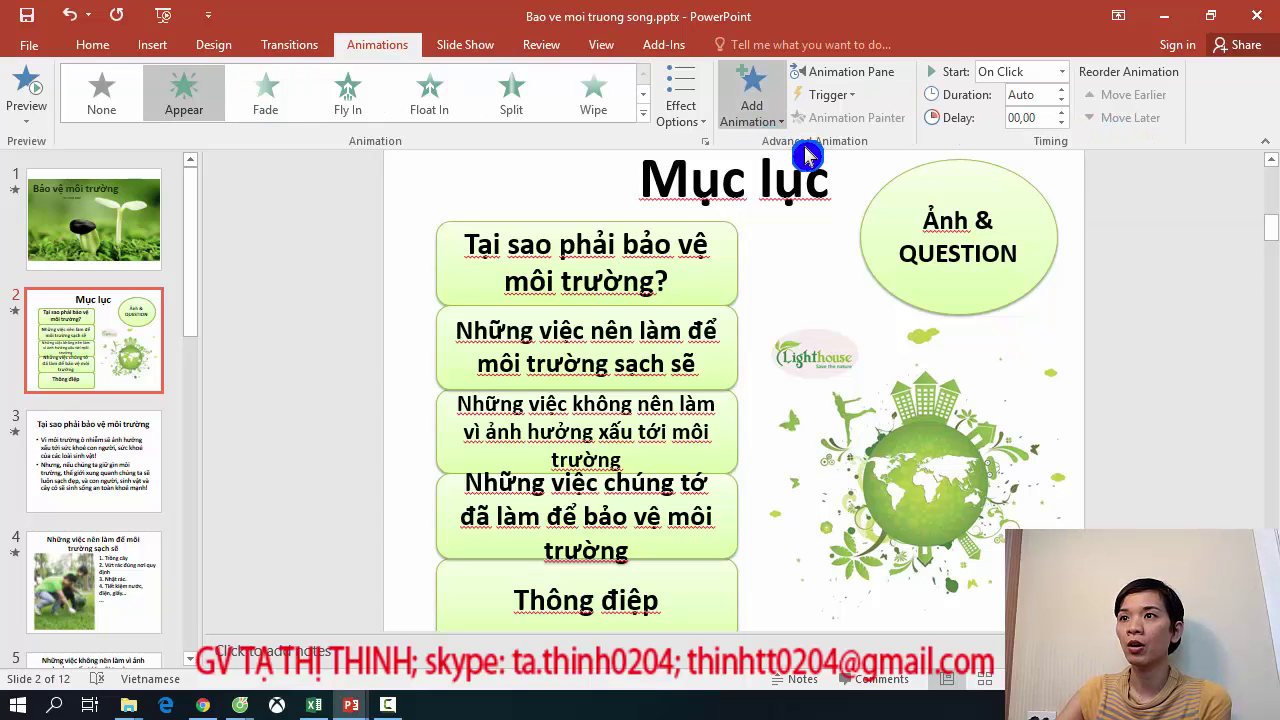
# Add Shapes and Turns motion-path animations to the topic boxes and ellipse.
pyautogui.click(780, 126)
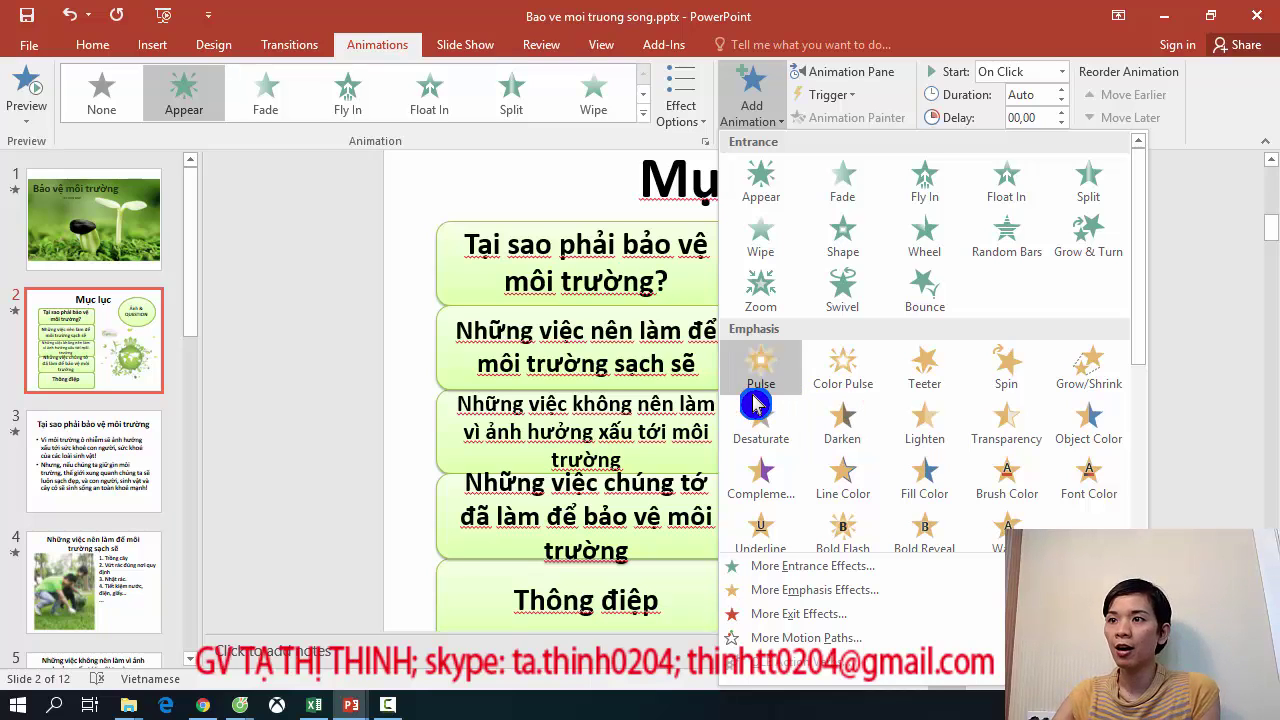
pyautogui.scroll(-3, 888, 505)
pyautogui.scroll(-3, 888, 505)
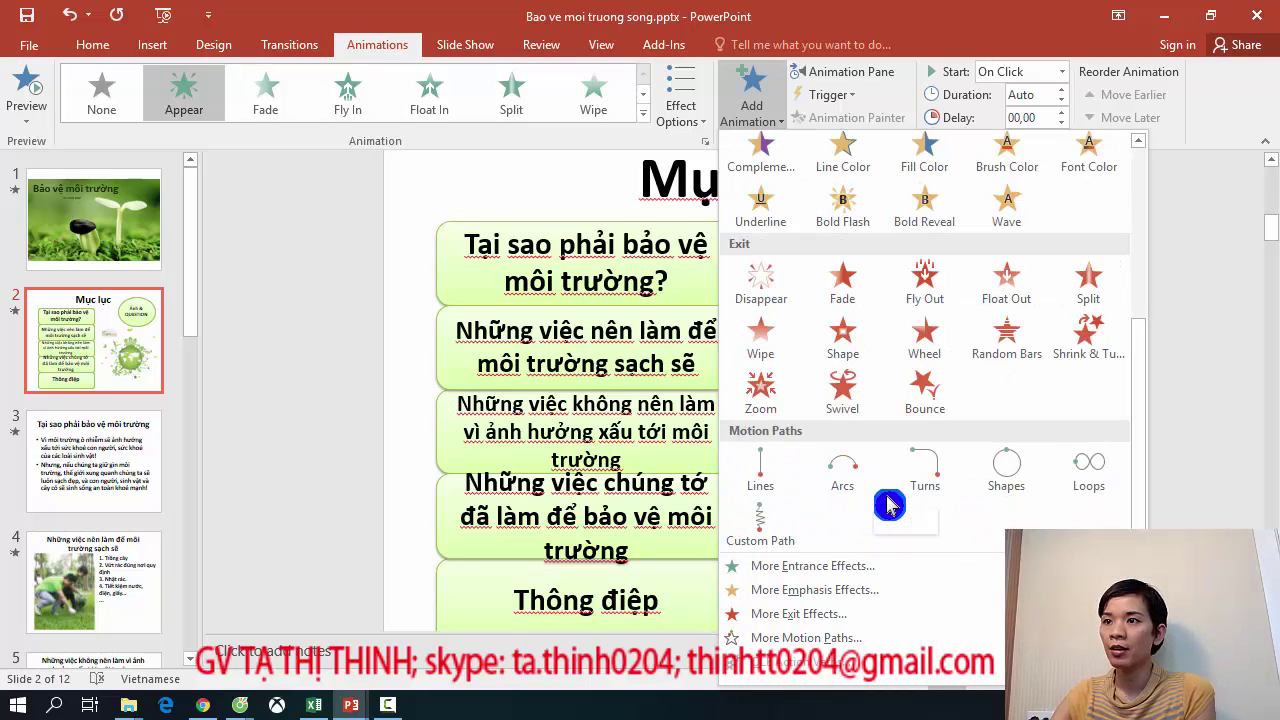
pyautogui.click(1008, 478)
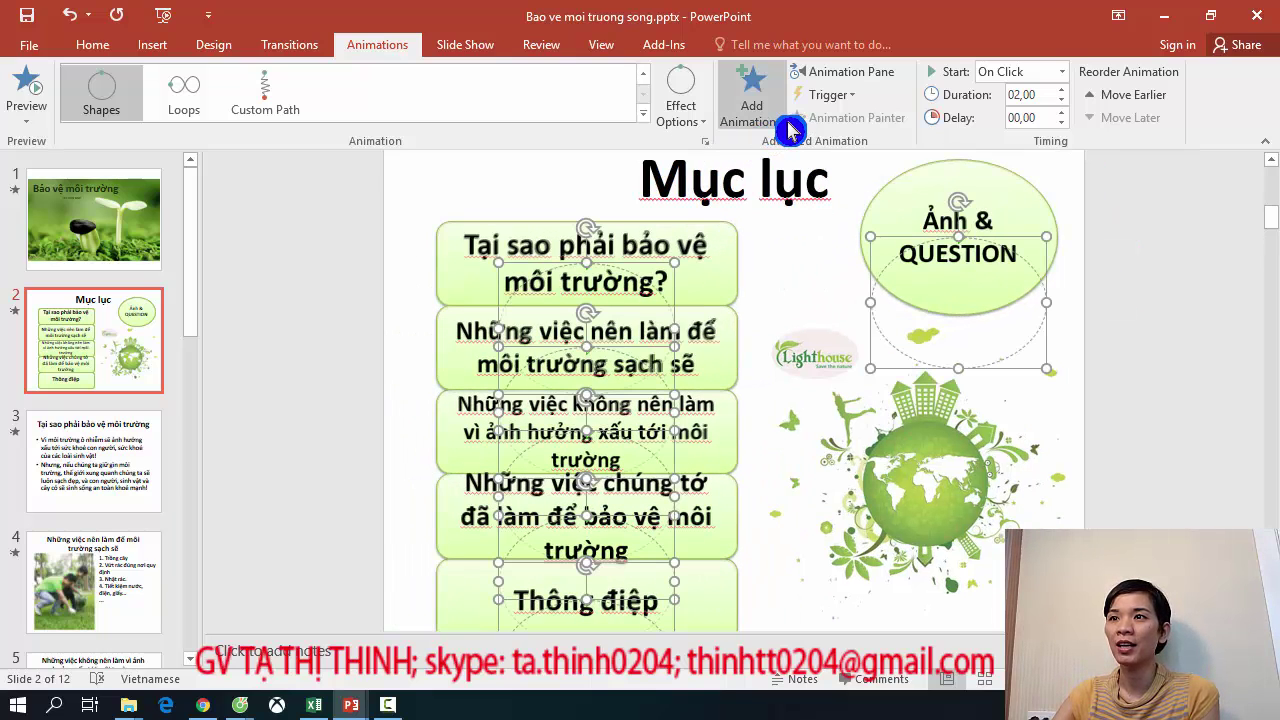
pyautogui.click(790, 130)
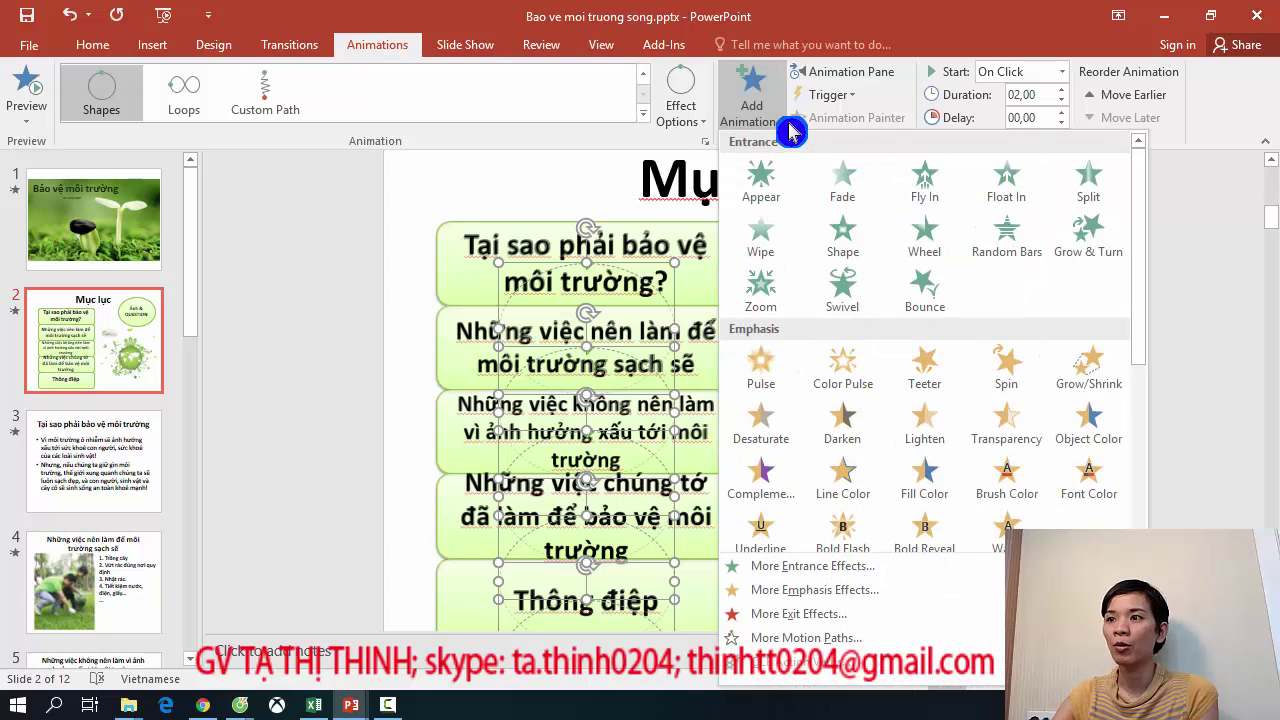
pyautogui.scroll(-3, 1030, 520)
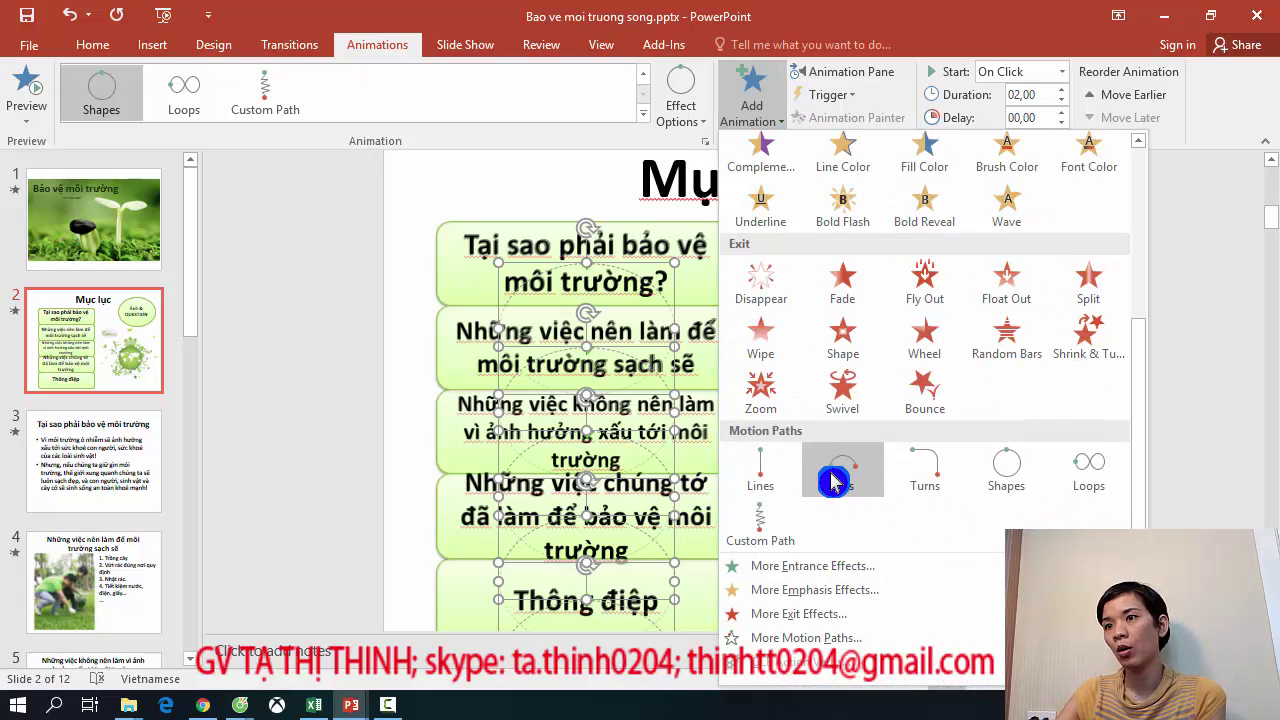
pyautogui.click(924, 468)
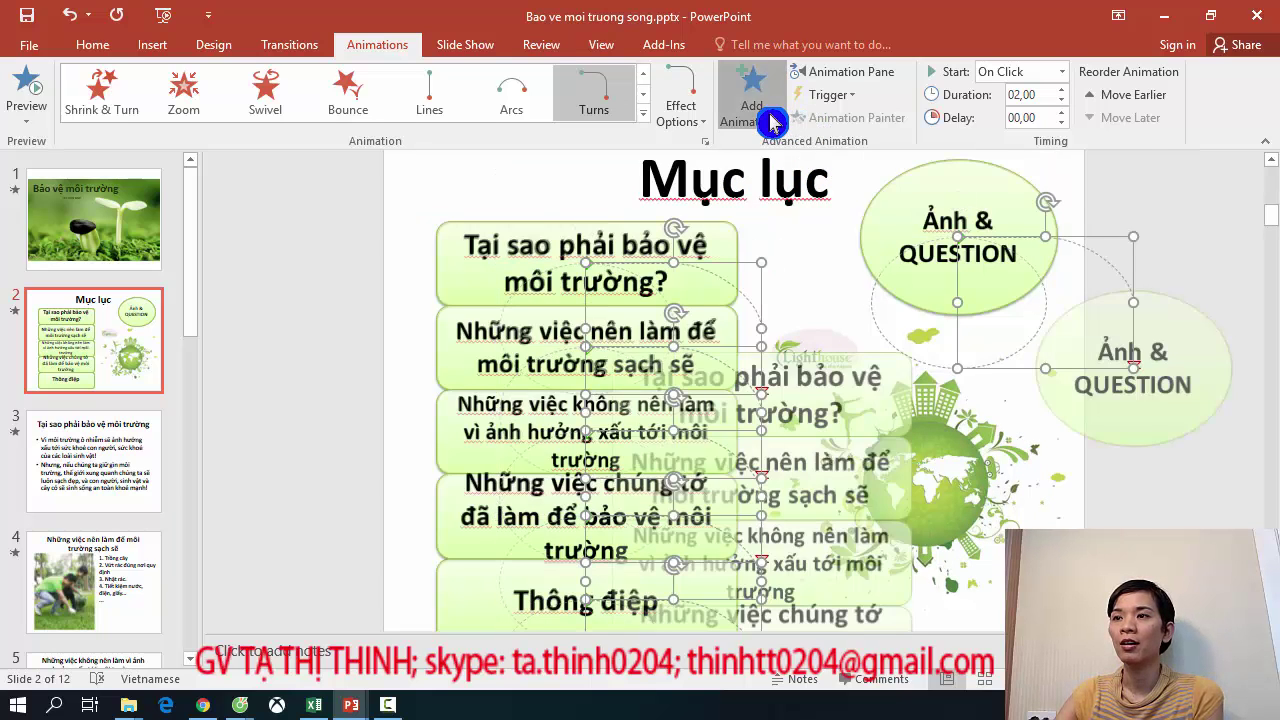
# Add a Lines motion path, then another Shapes motion path lasting 02,00.
pyautogui.click(752, 100)
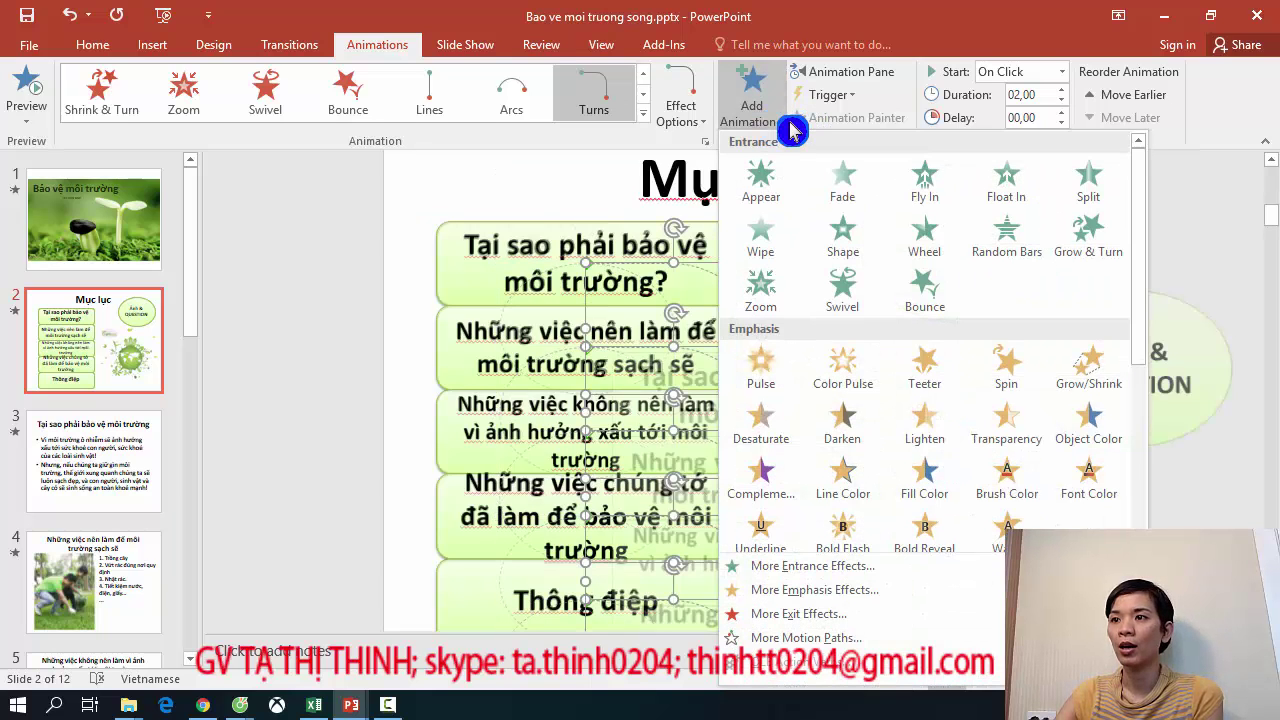
pyautogui.scroll(-5, 960, 476)
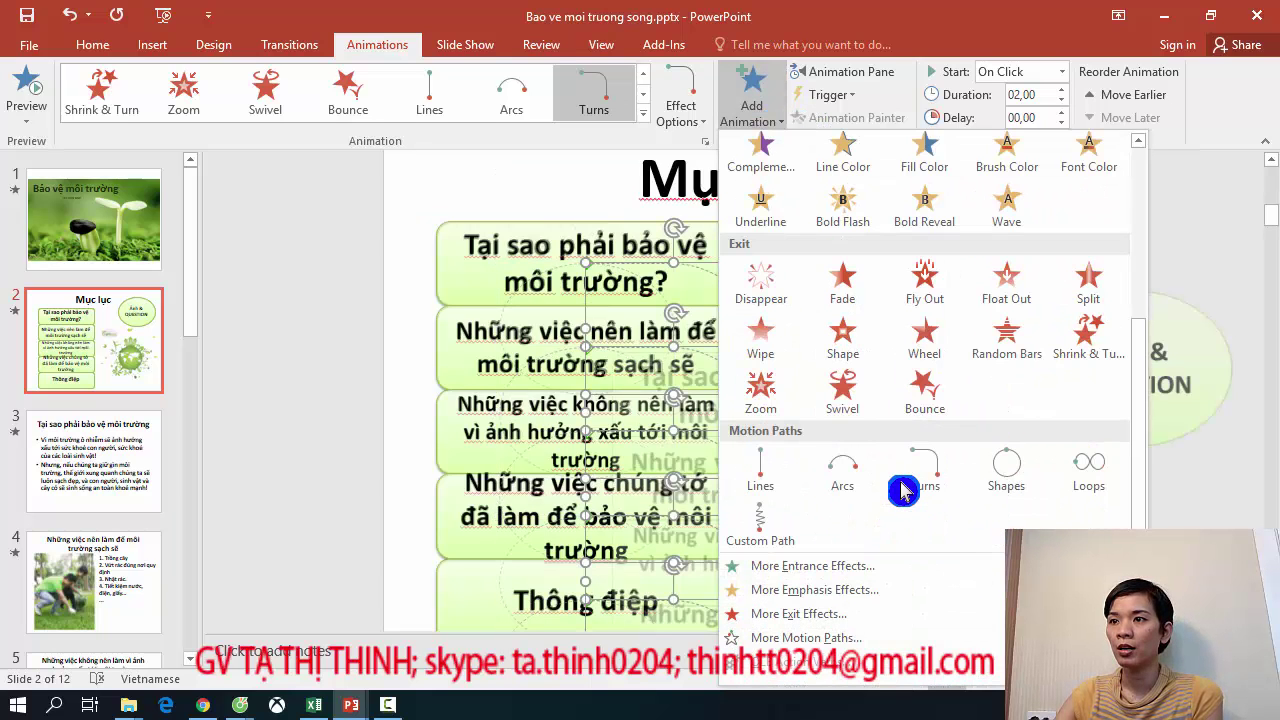
pyautogui.click(775, 489)
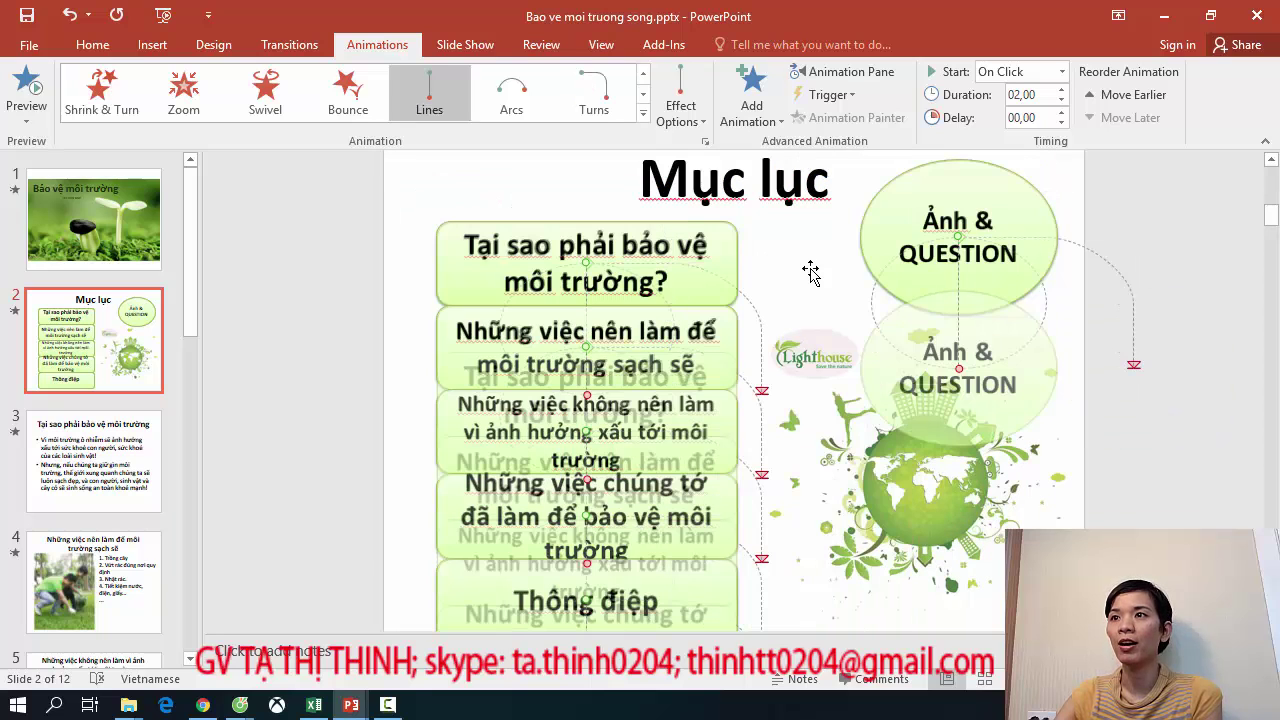
pyautogui.click(790, 147)
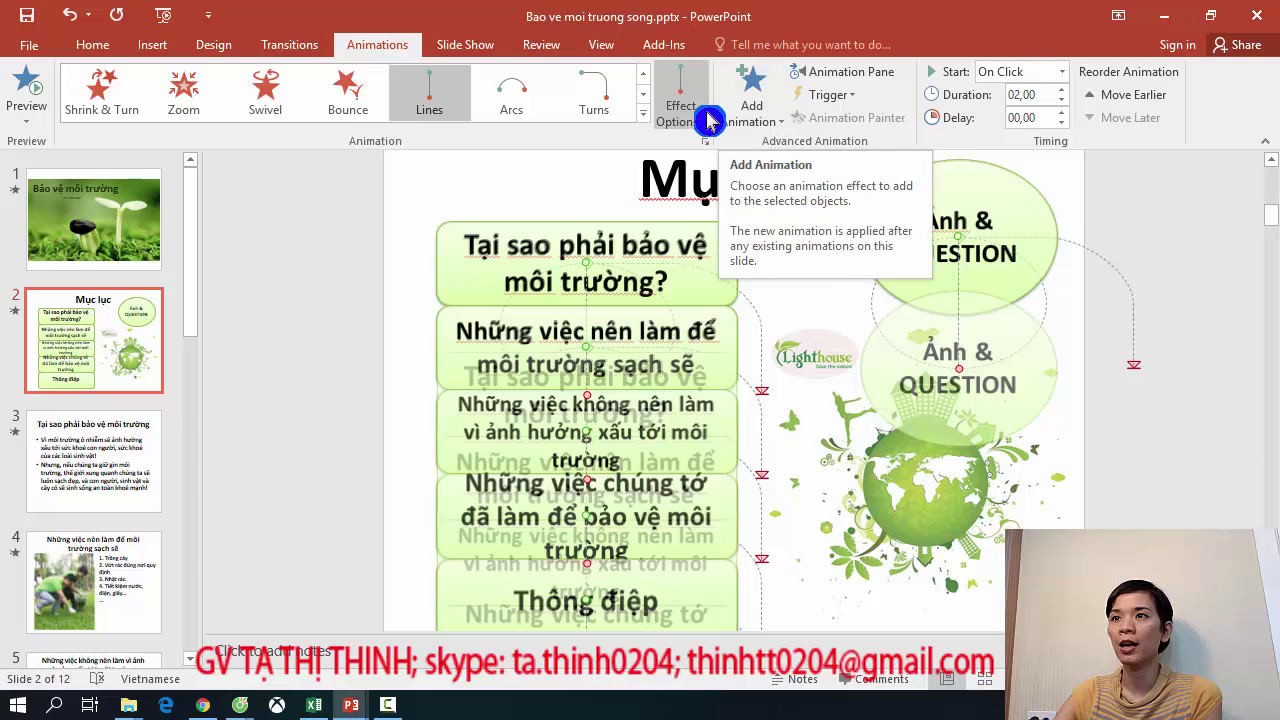
pyautogui.click(776, 128)
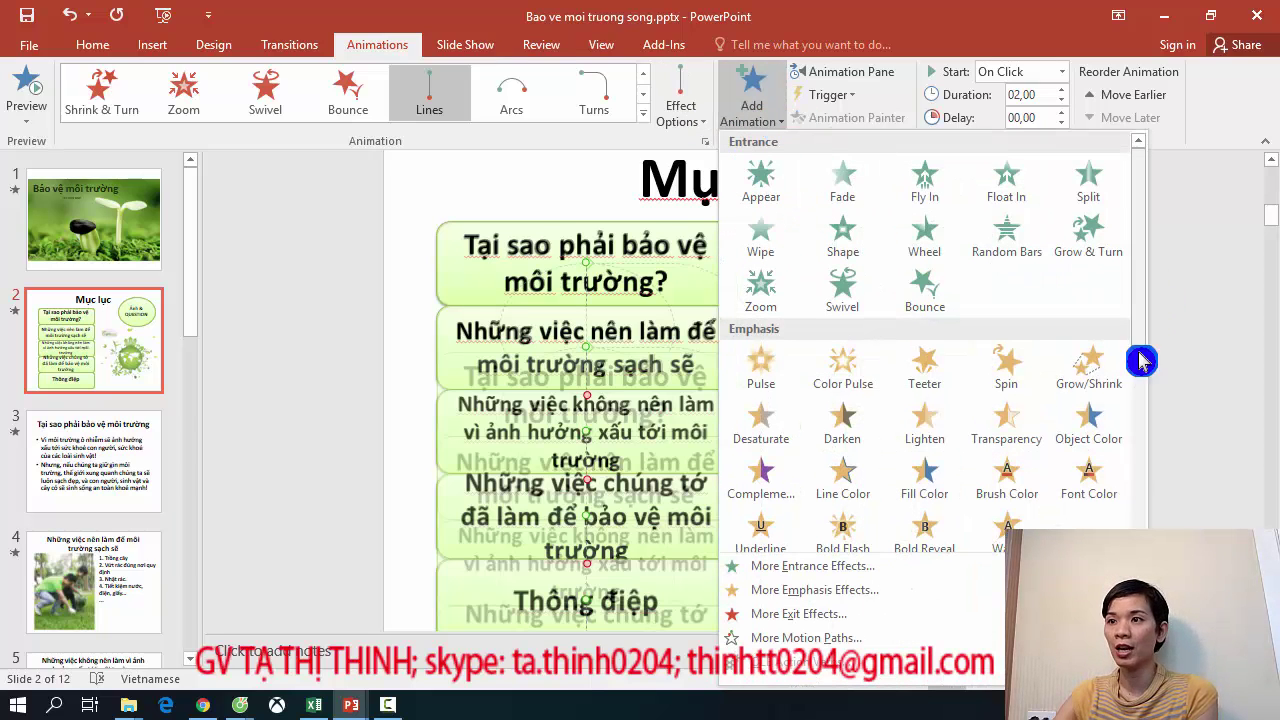
pyautogui.scroll(-3, 1006, 491)
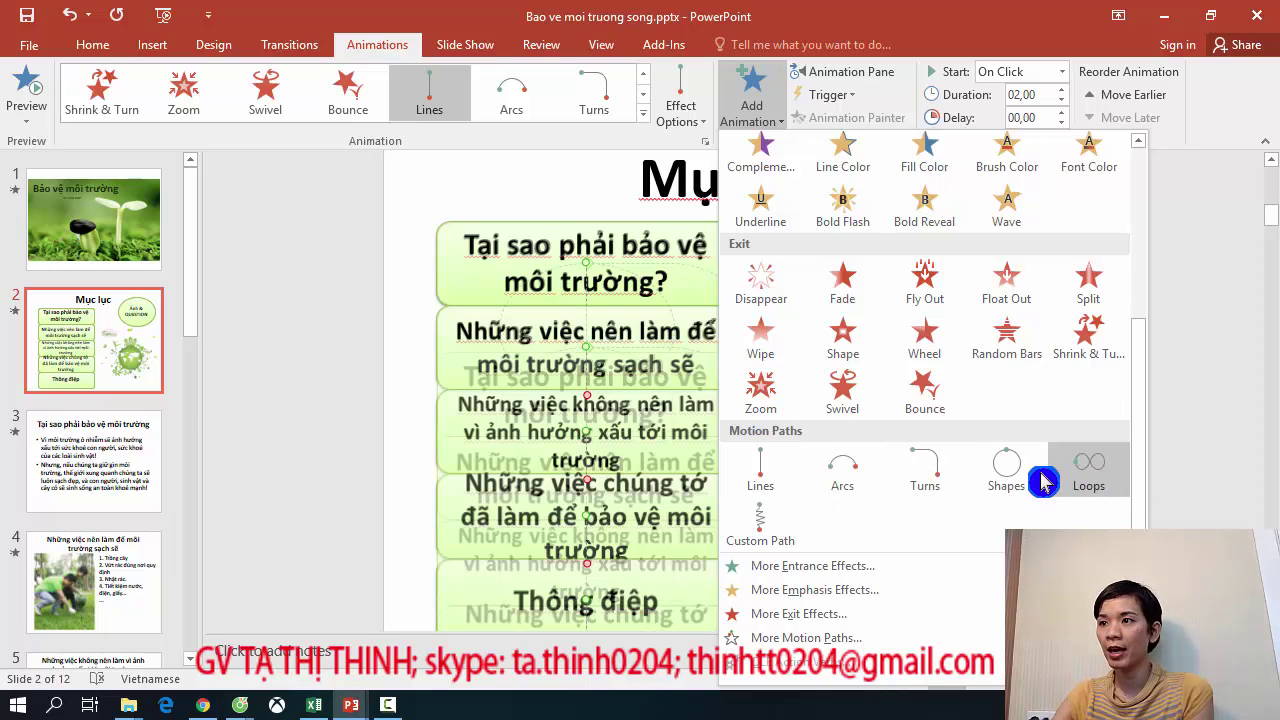
pyautogui.click(1006, 468)
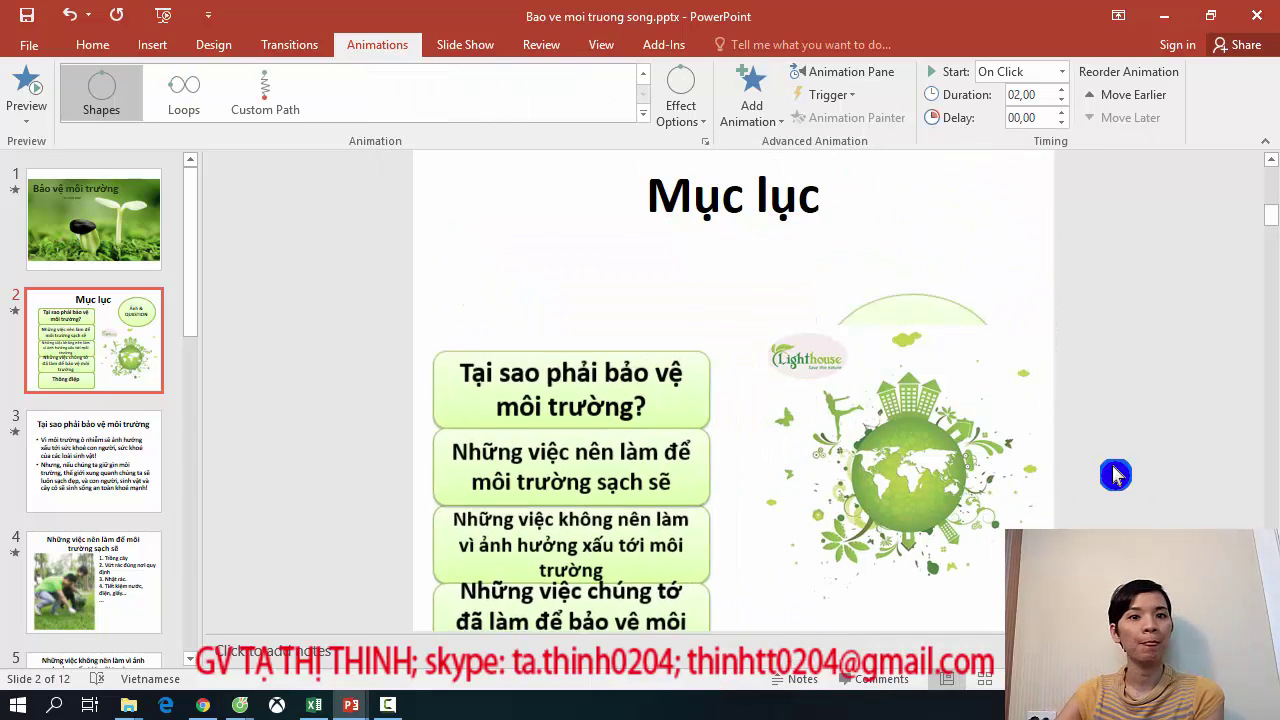
# Add Fill Color, Darken and Complementary Color emphasis effects to the boxes and oval, then deselect.
pyautogui.scroll(1, 1061, 484)
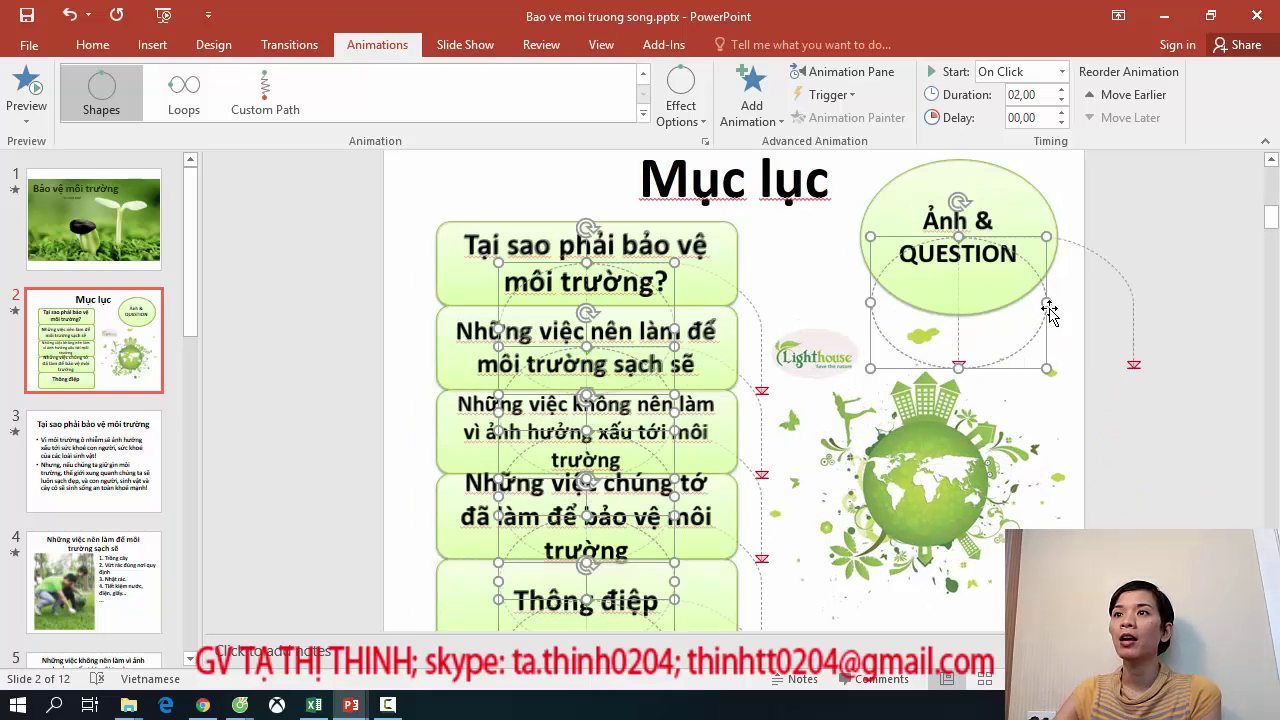
pyautogui.click(782, 121)
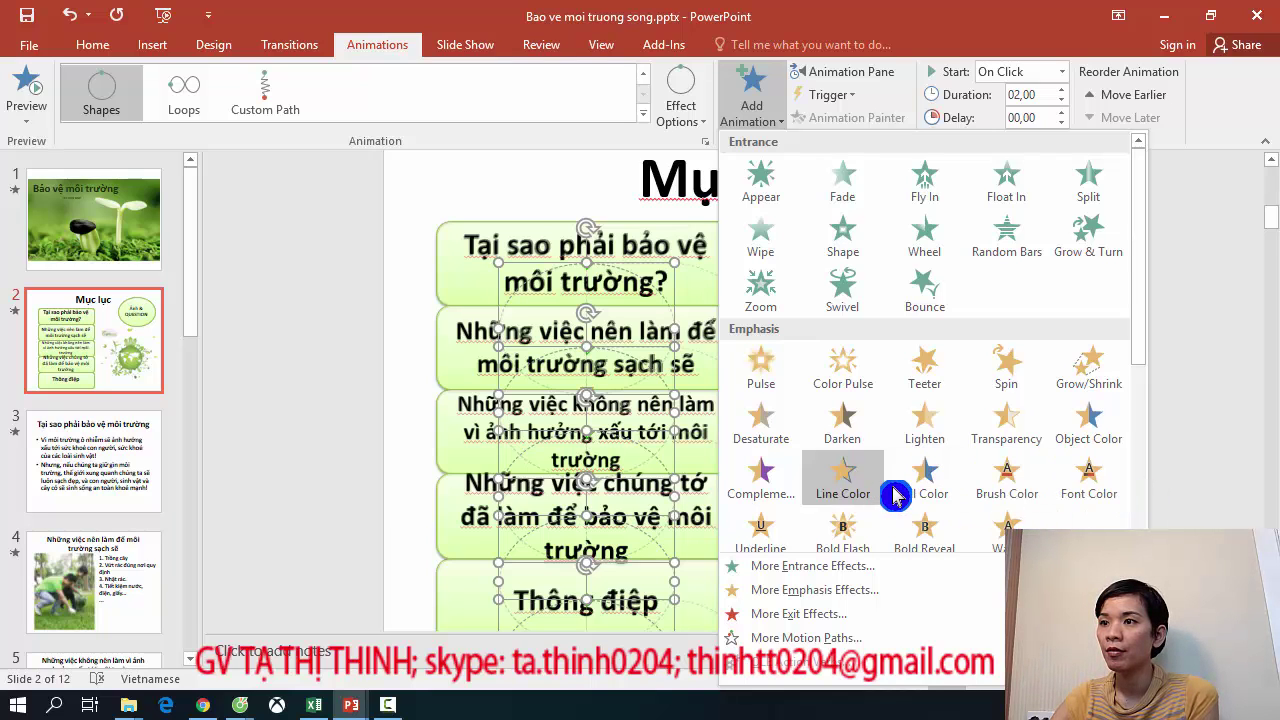
pyautogui.click(938, 494)
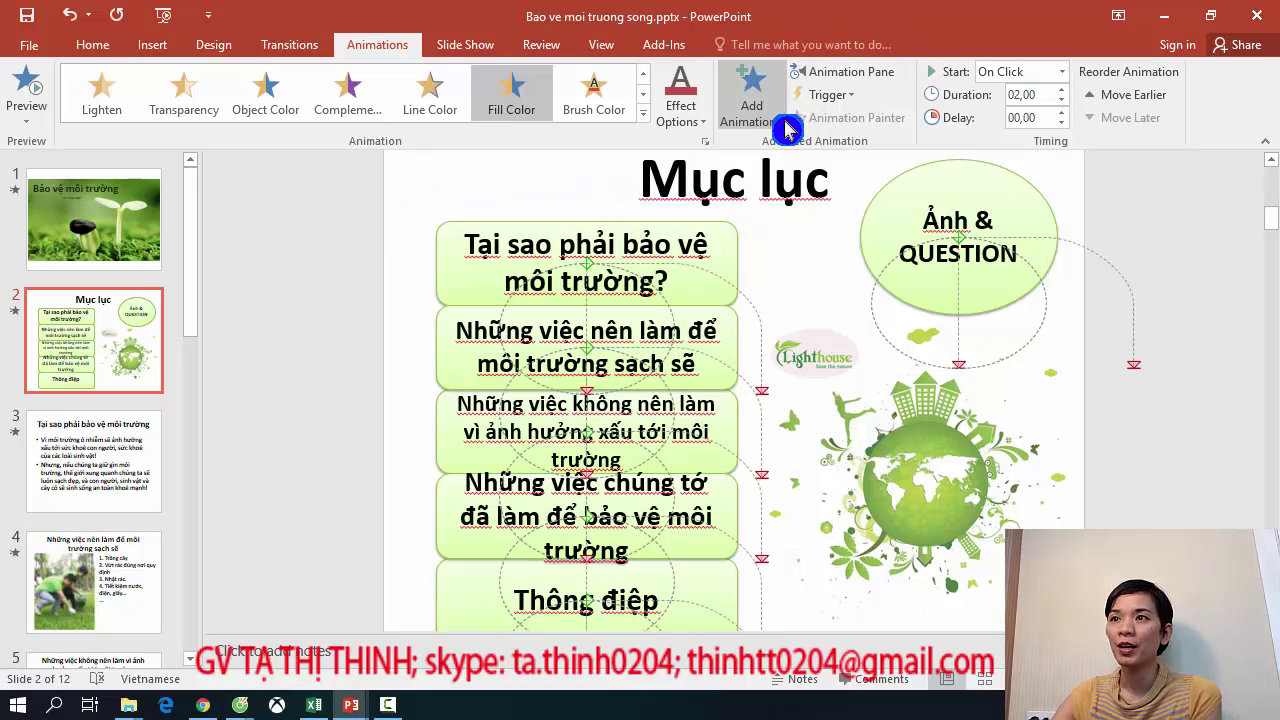
pyautogui.click(776, 124)
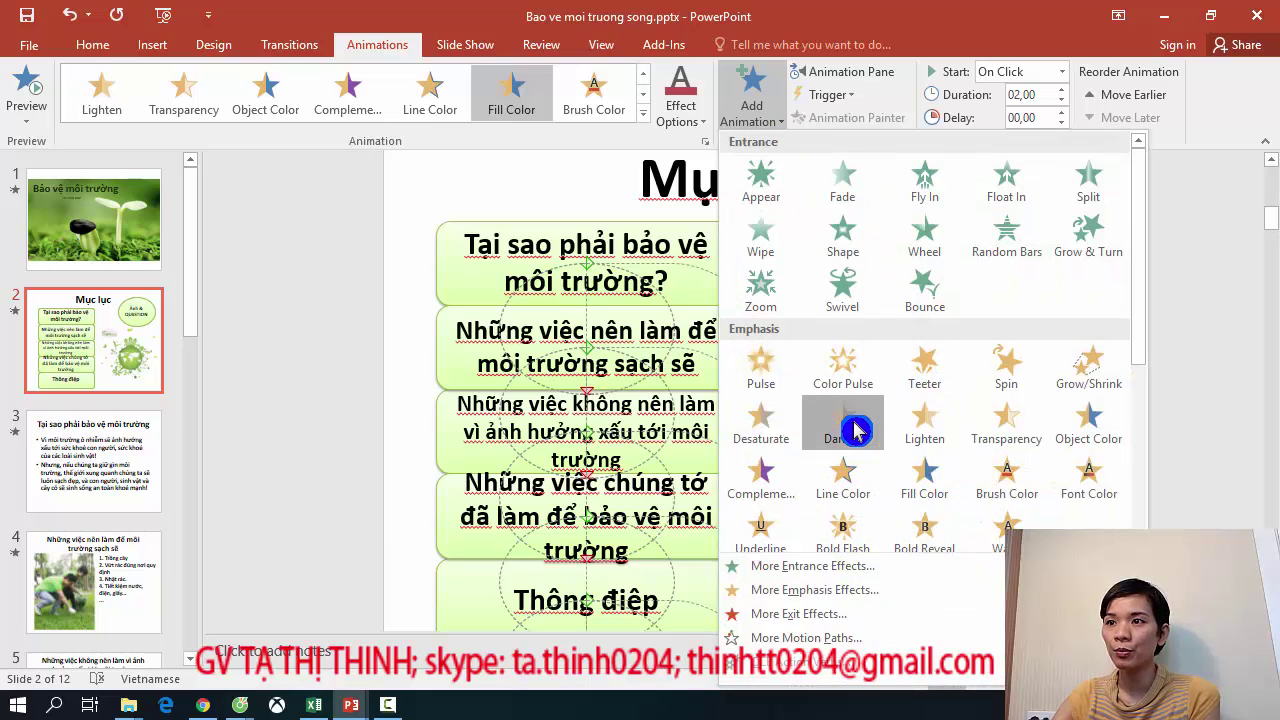
pyautogui.click(848, 430)
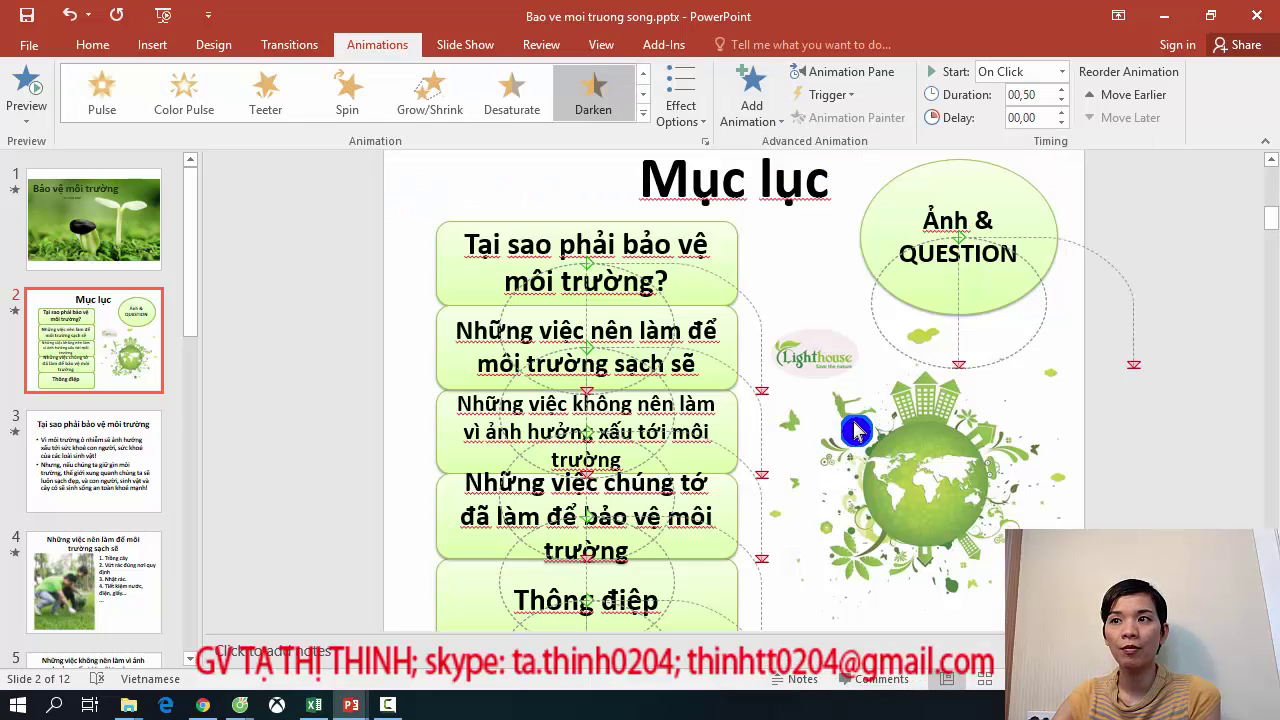
pyautogui.click(762, 108)
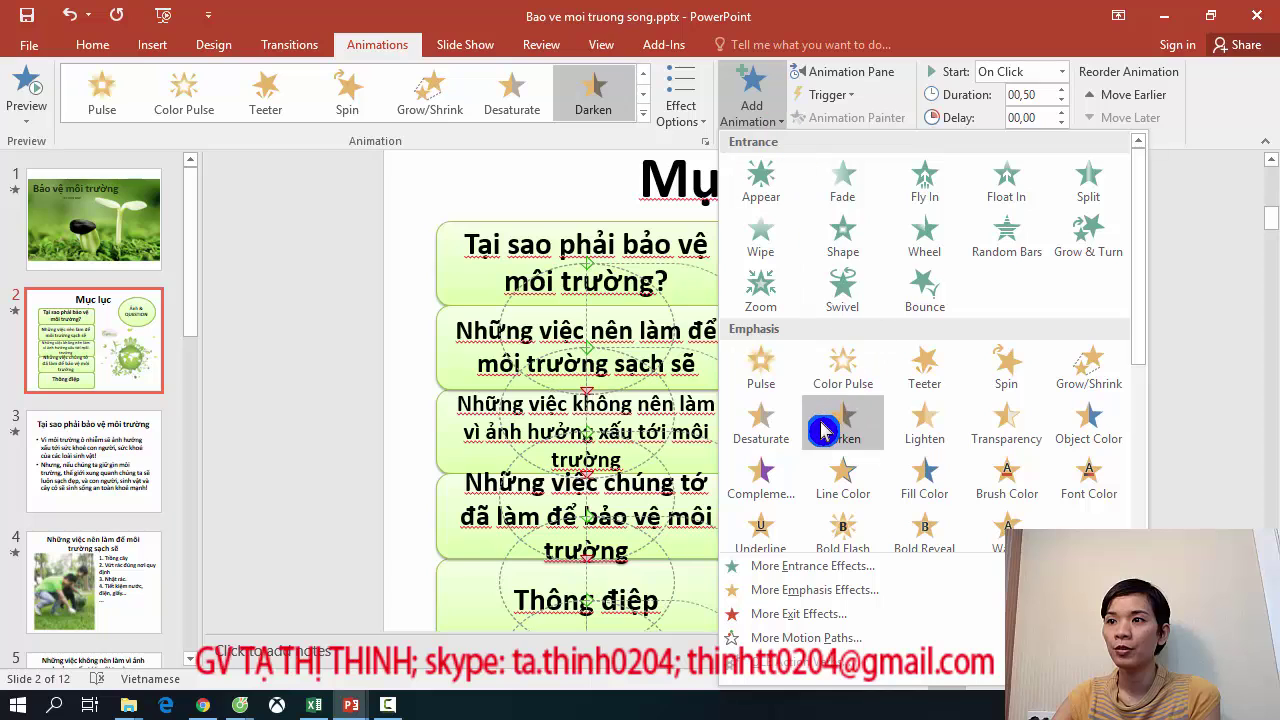
pyautogui.click(785, 470)
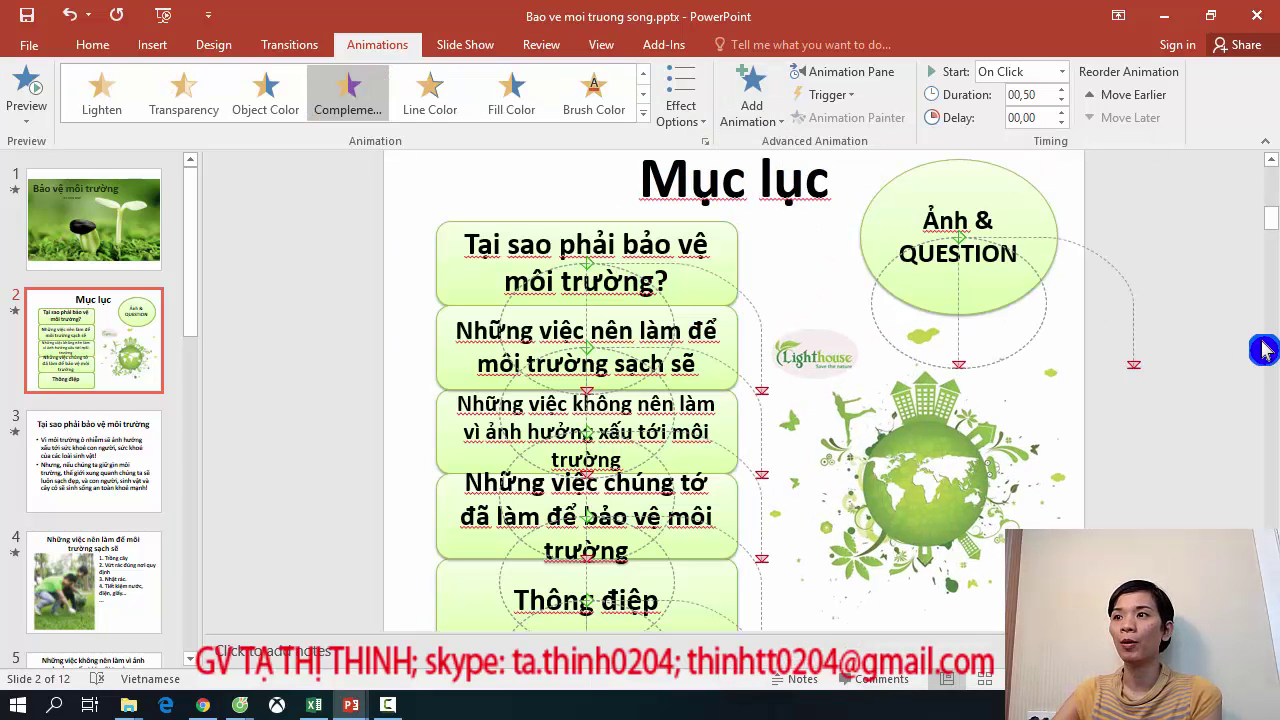
pyautogui.click(1217, 418)
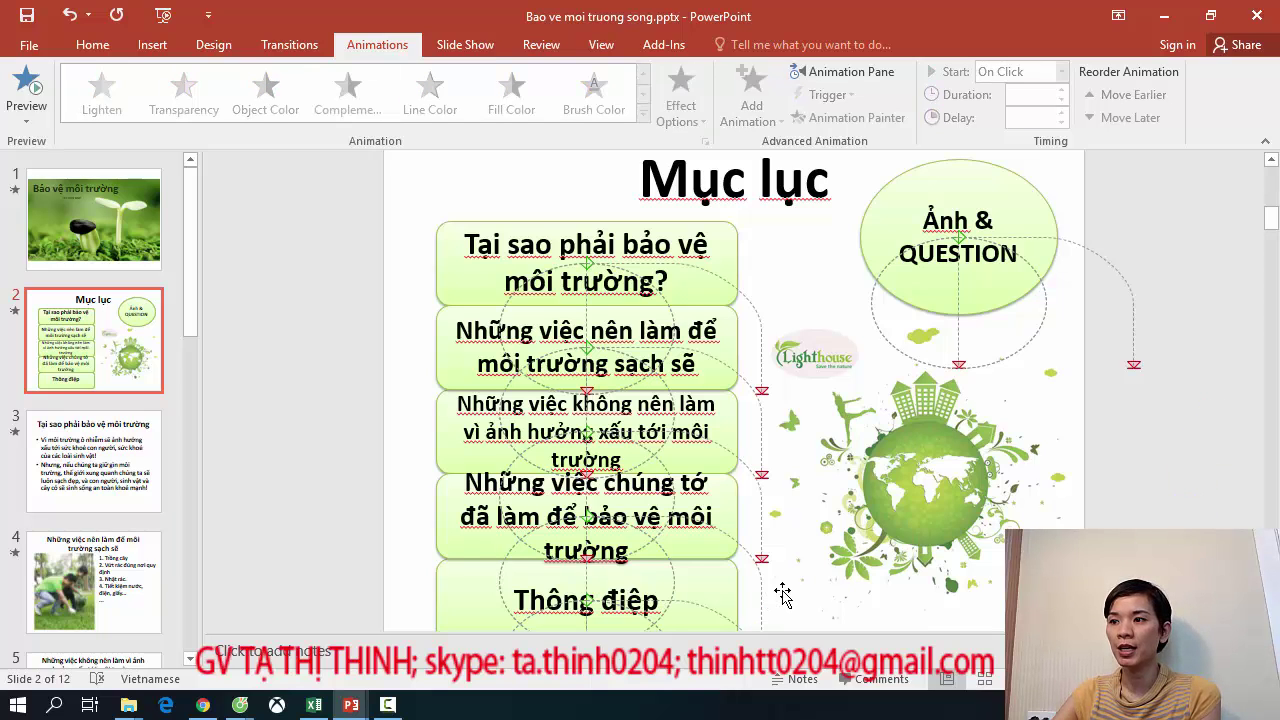
# Run the show from the Mục lục slide through its animations, ending on slide 3.
pyautogui.hotkey('shift', 'F5')
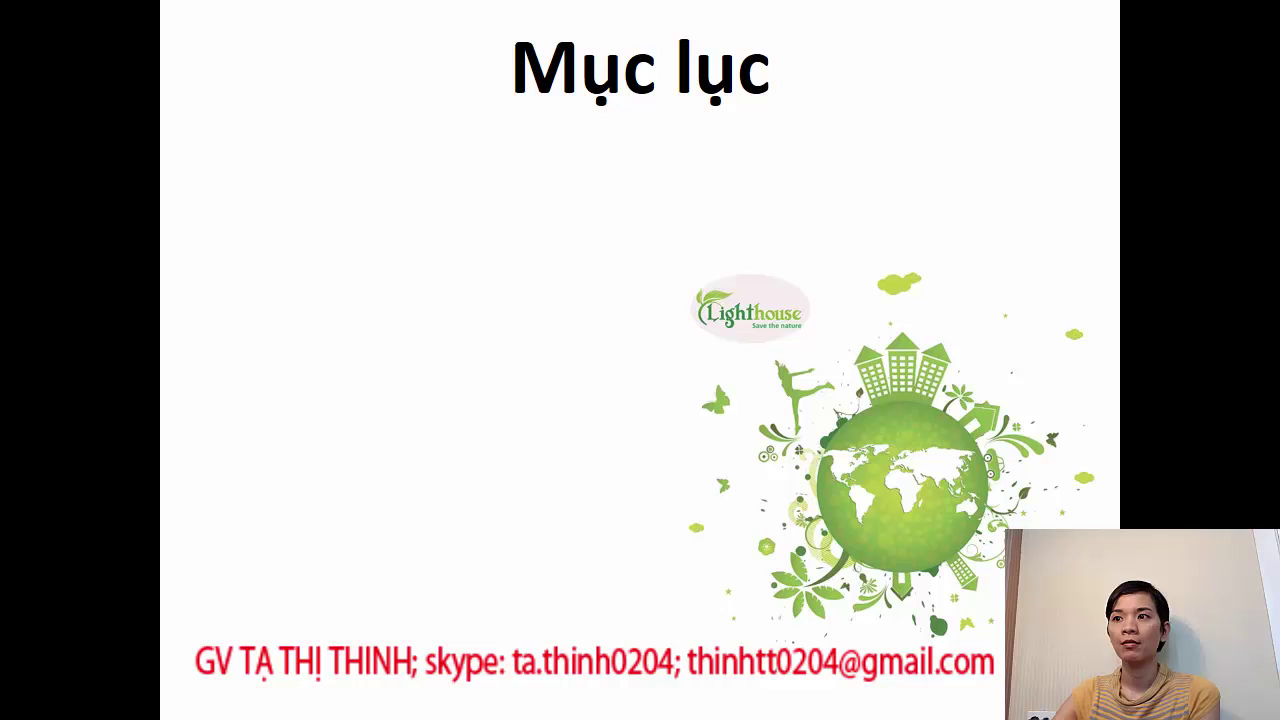
pyautogui.press('Right')
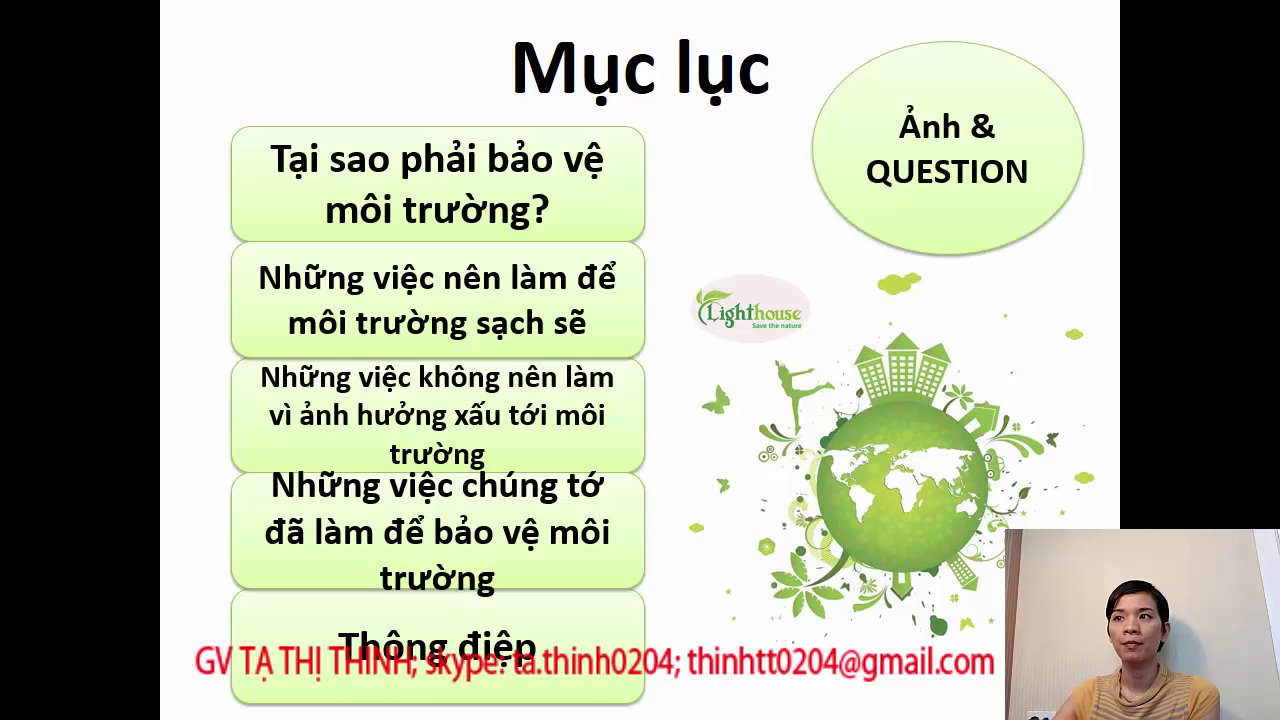
pyautogui.press('Right')
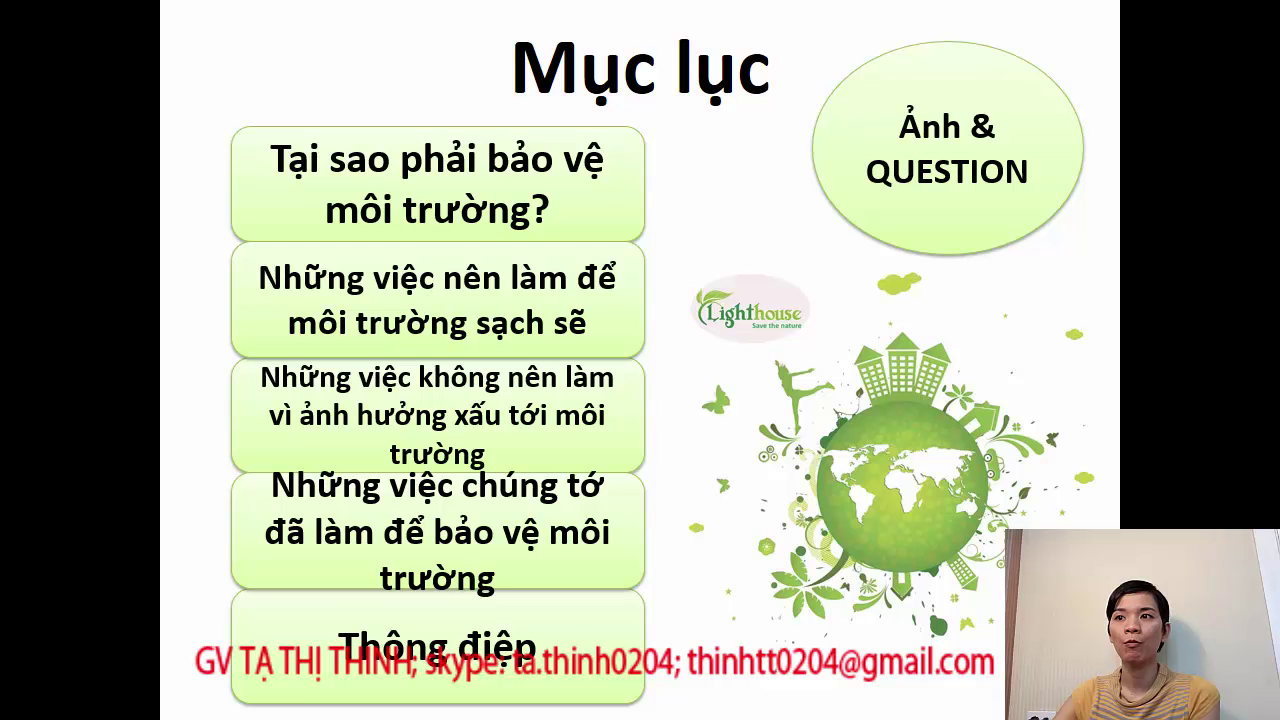
pyautogui.press('Right')
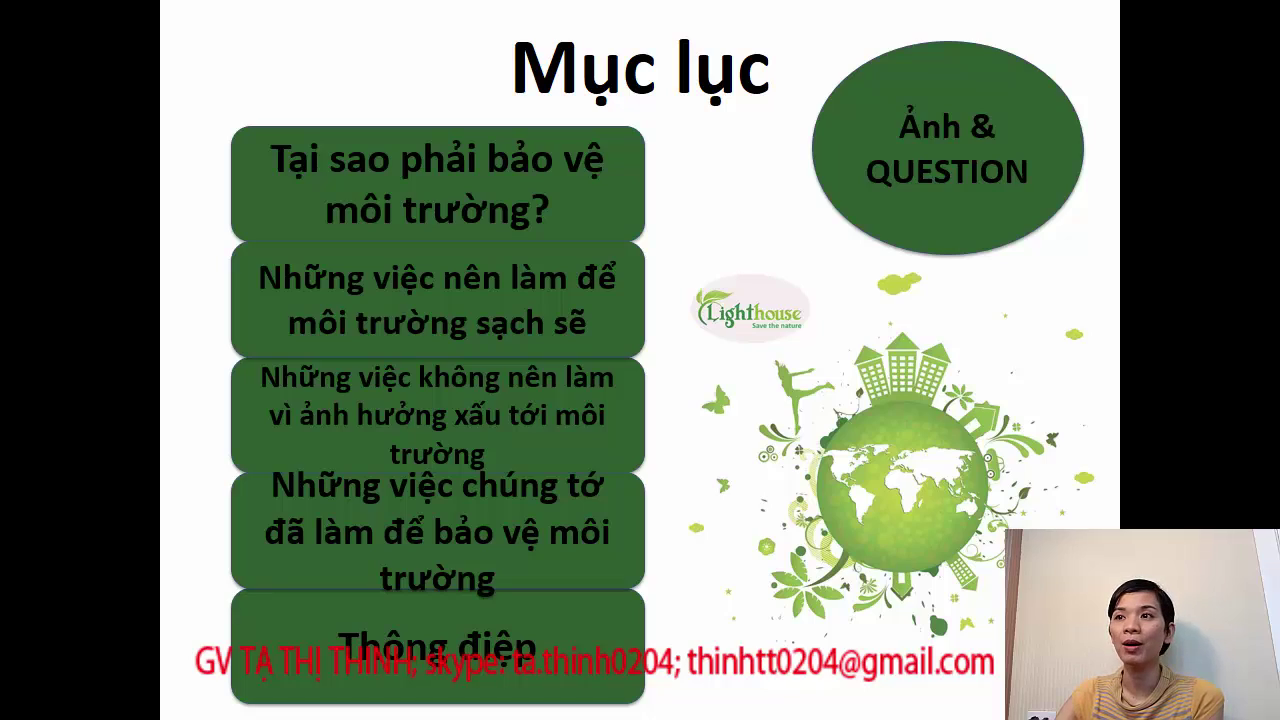
pyautogui.press('Right')
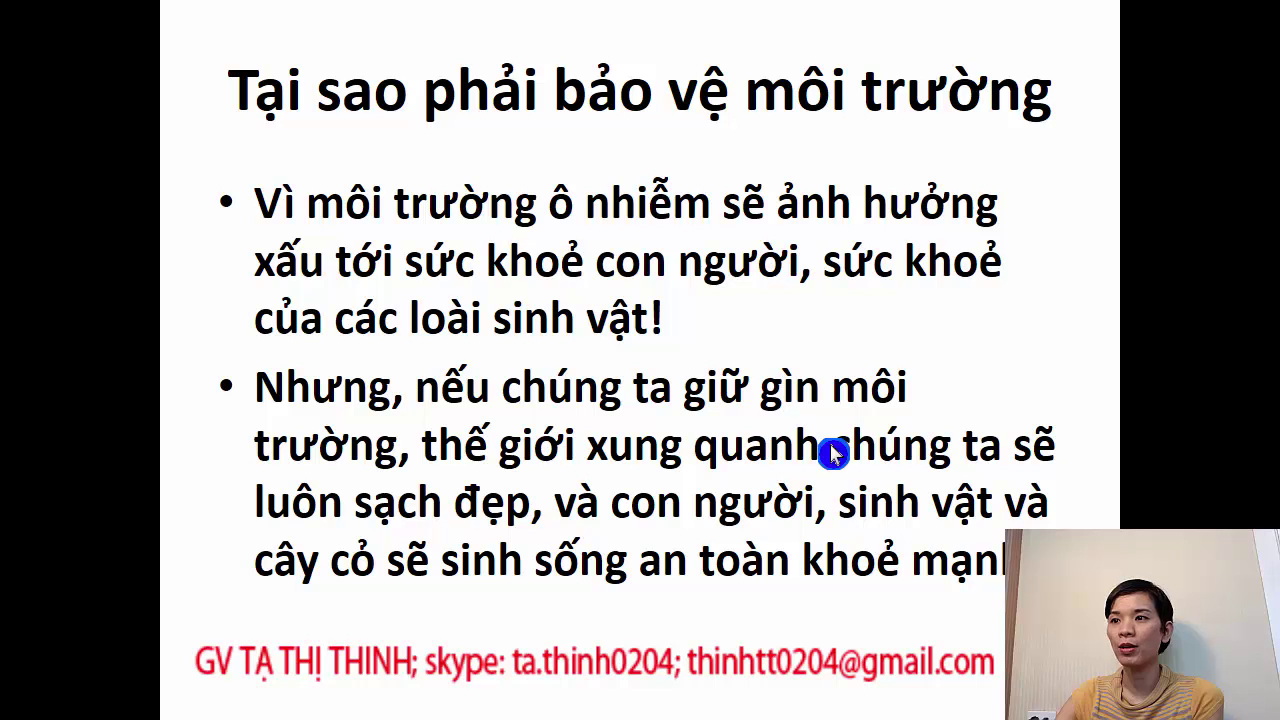
pyautogui.rightClick(685, 450)
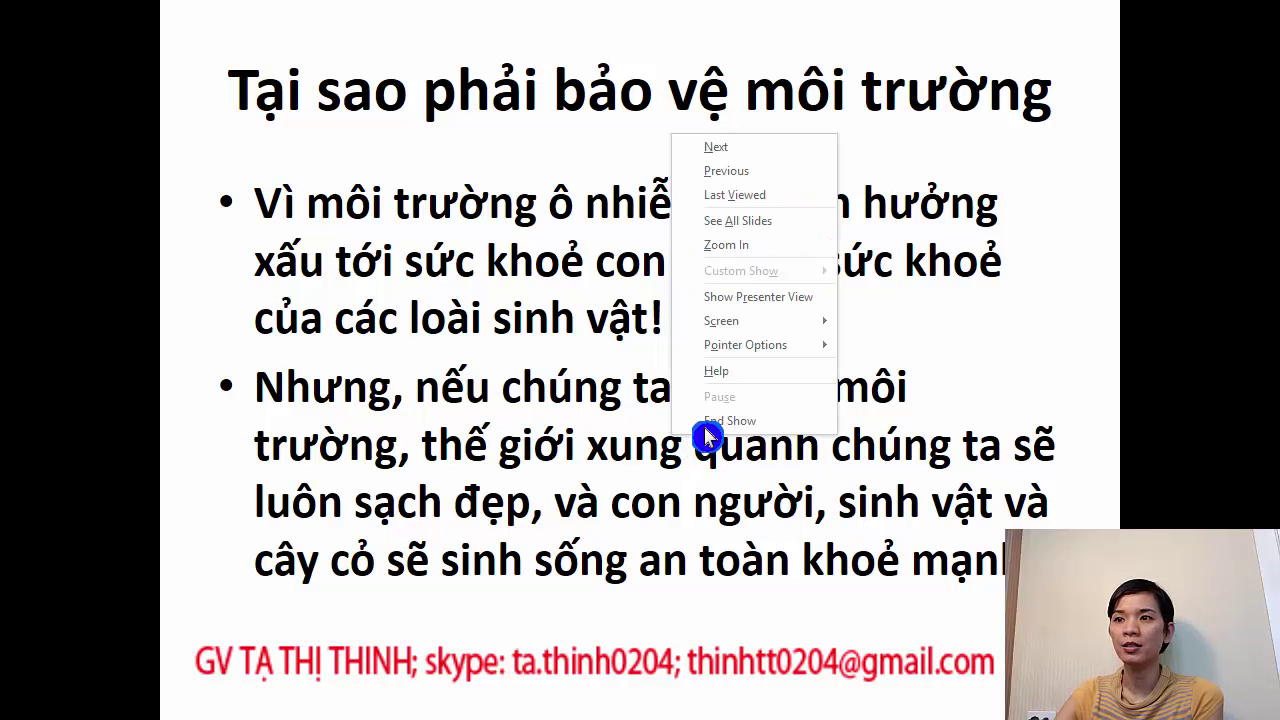
pyautogui.click(704, 430)
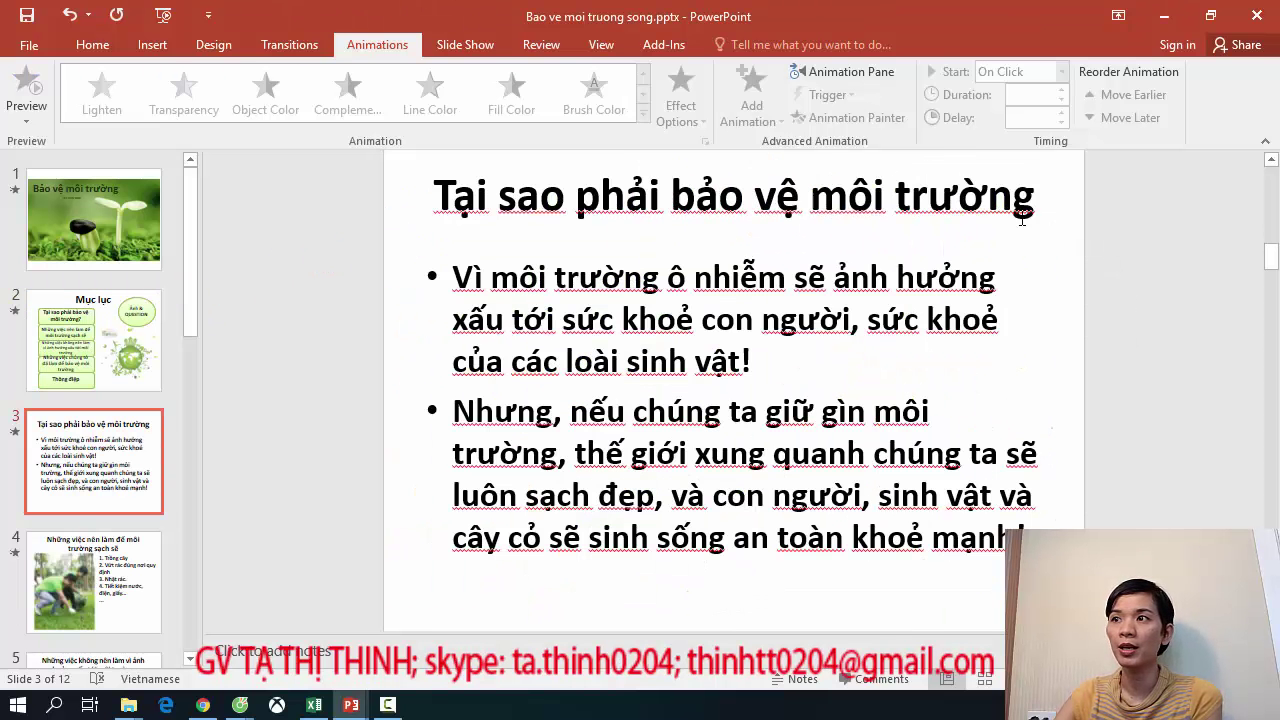
# Go back to the Mục lục slide and play a preview of its stacked animations.
pyautogui.click(116, 360)
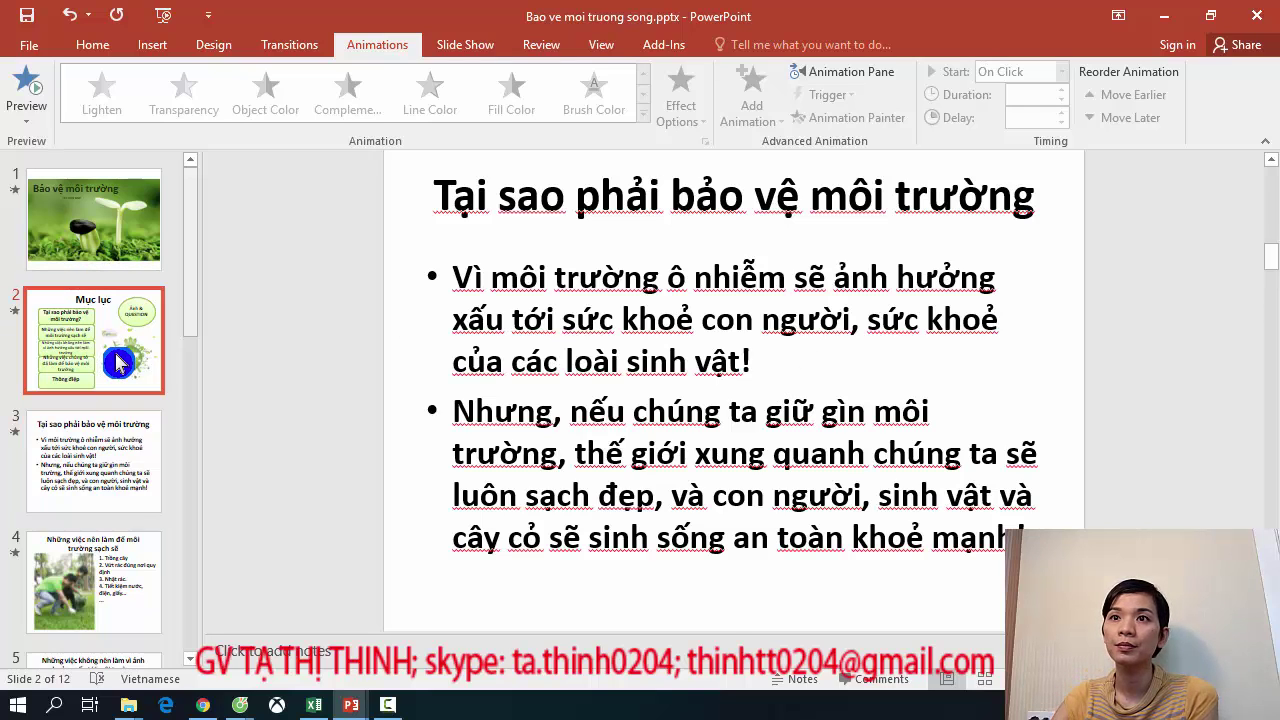
pyautogui.click(35, 123)
pyautogui.click(76, 147)
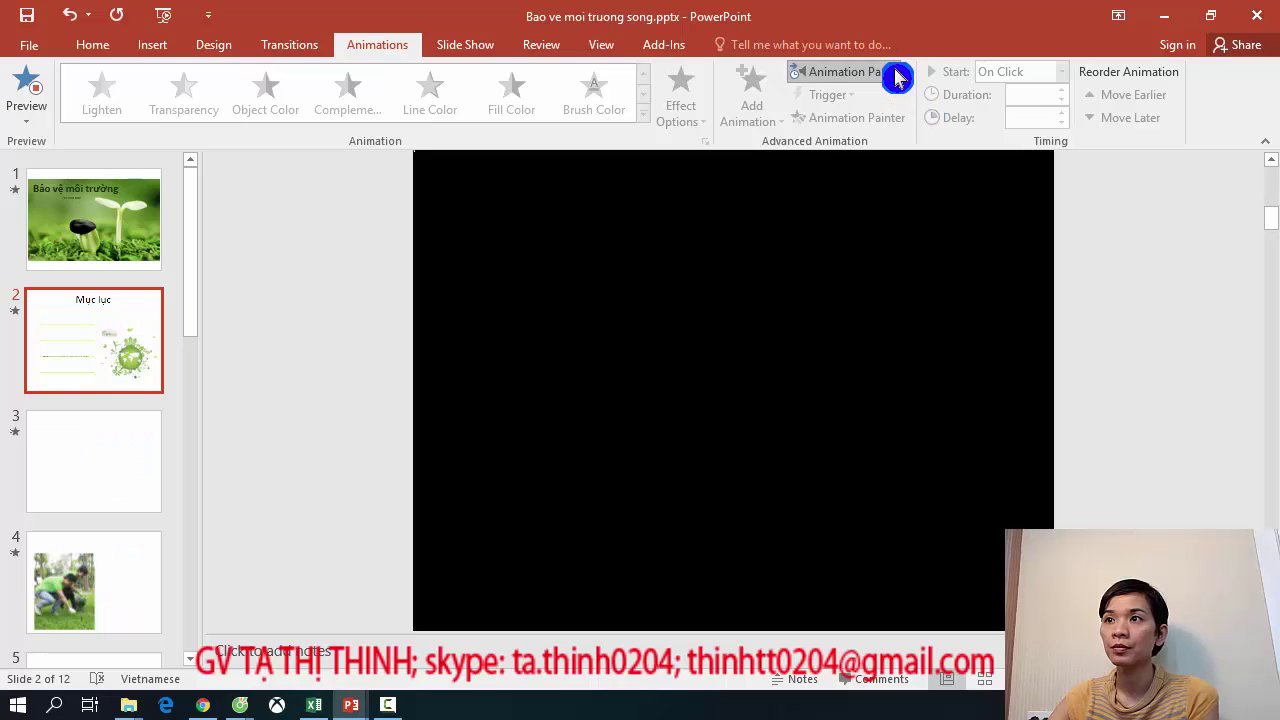
pyautogui.click(895, 79)
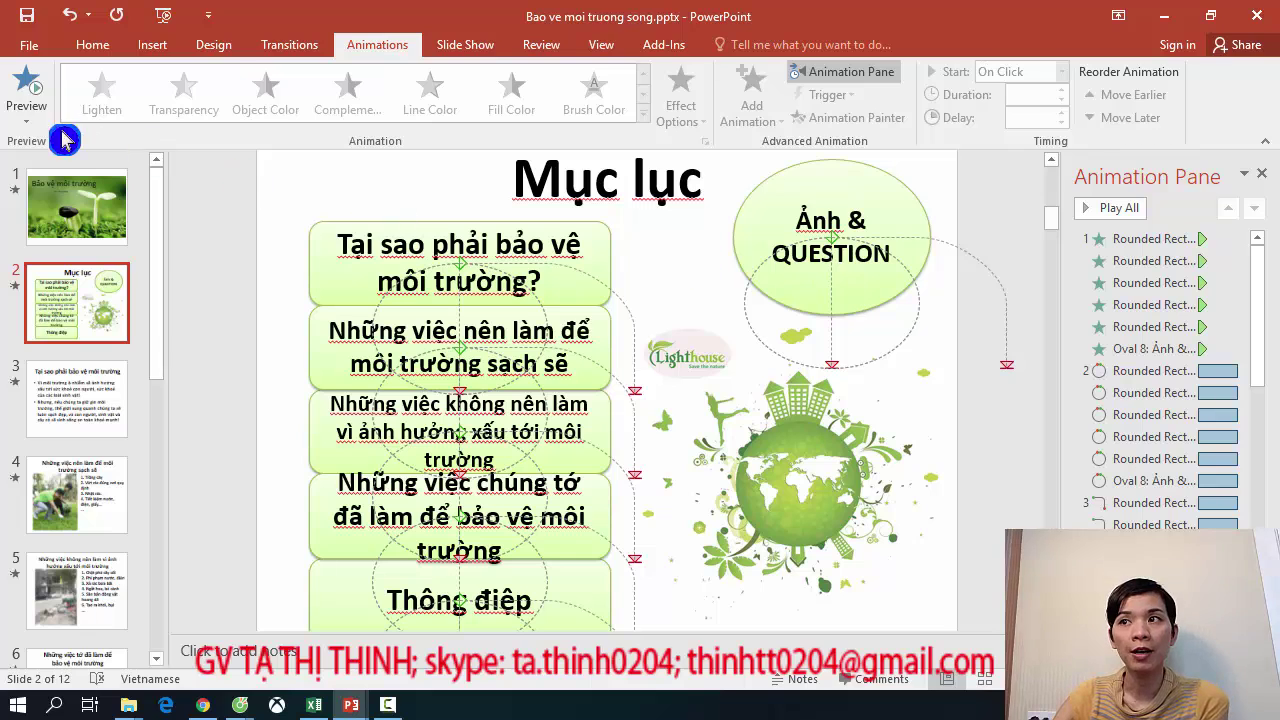
pyautogui.click(866, 79)
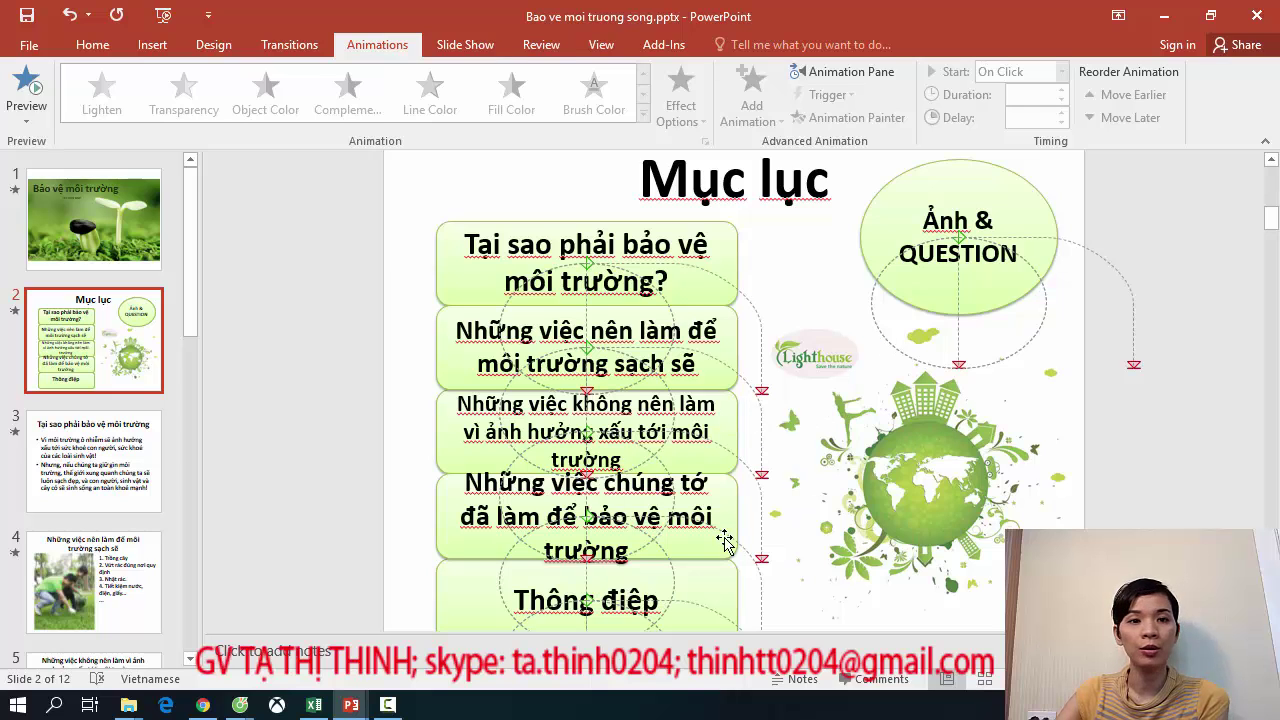
# Show the Mục lục slide's animation list and play all its effects in order.
pyautogui.click(852, 72)
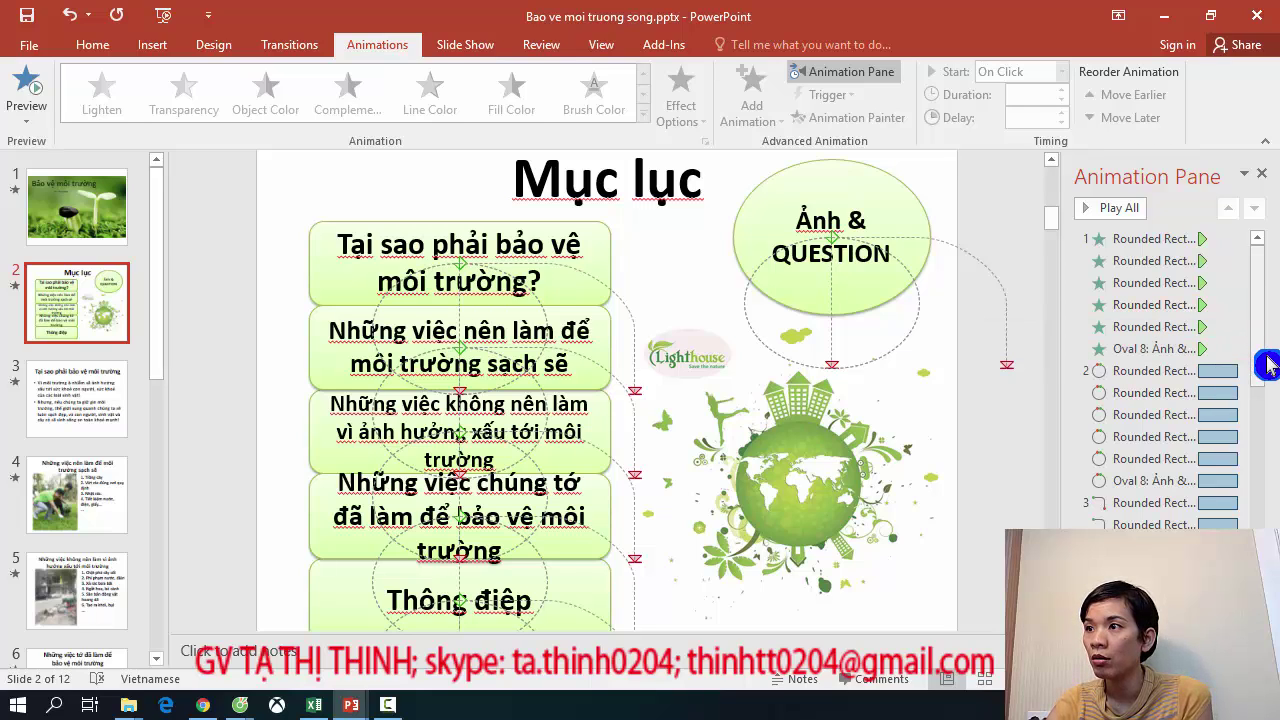
pyautogui.moveTo(1267, 370); pyautogui.dragTo(1267, 525)
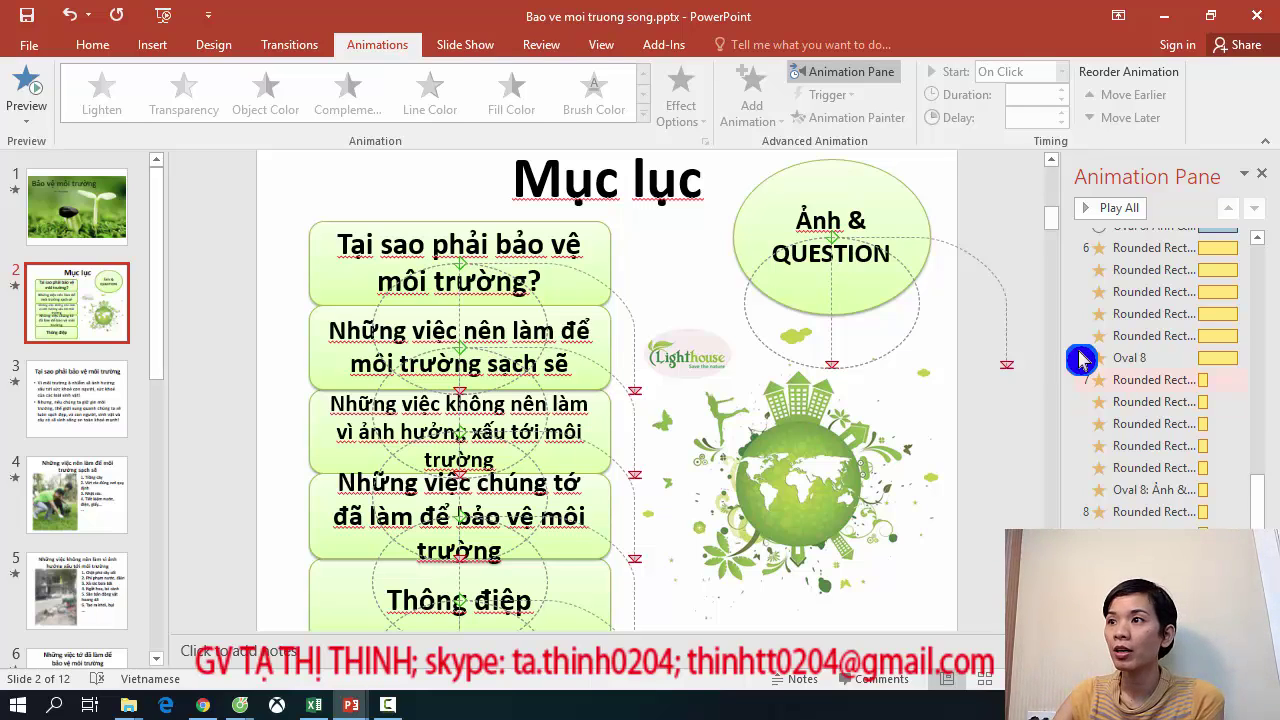
pyautogui.click(1128, 218)
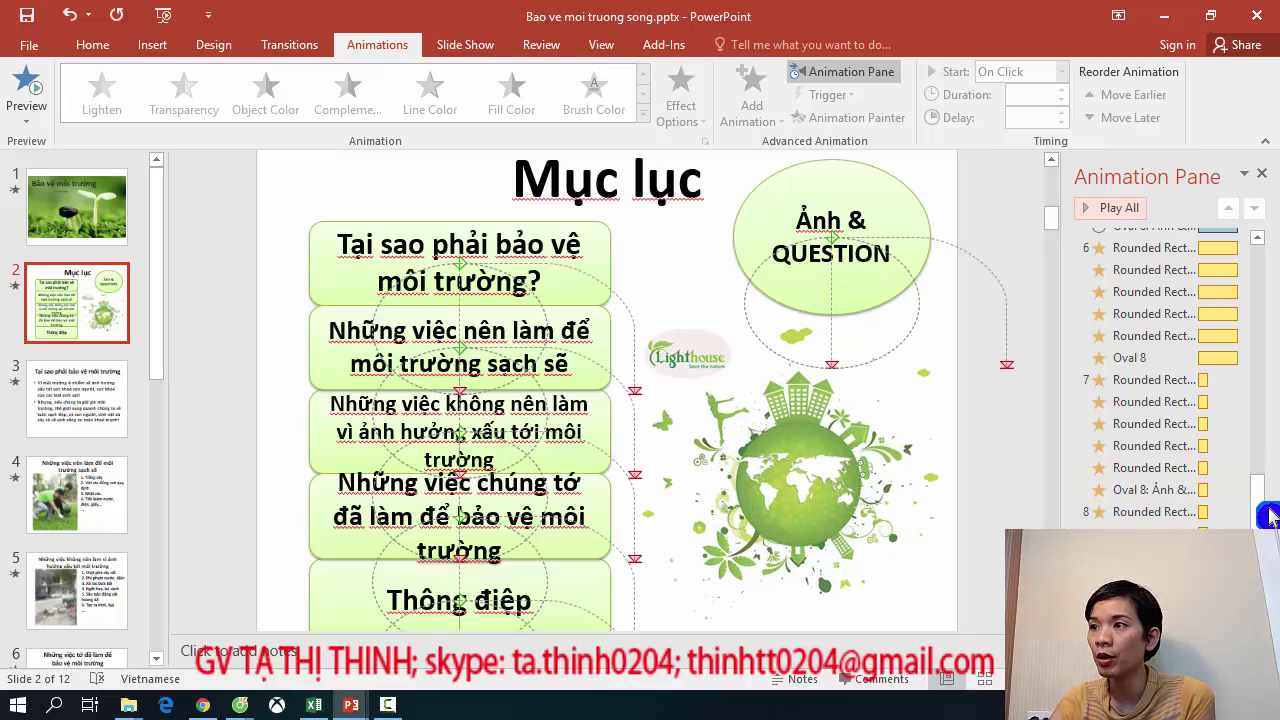
pyautogui.click(1252, 184)
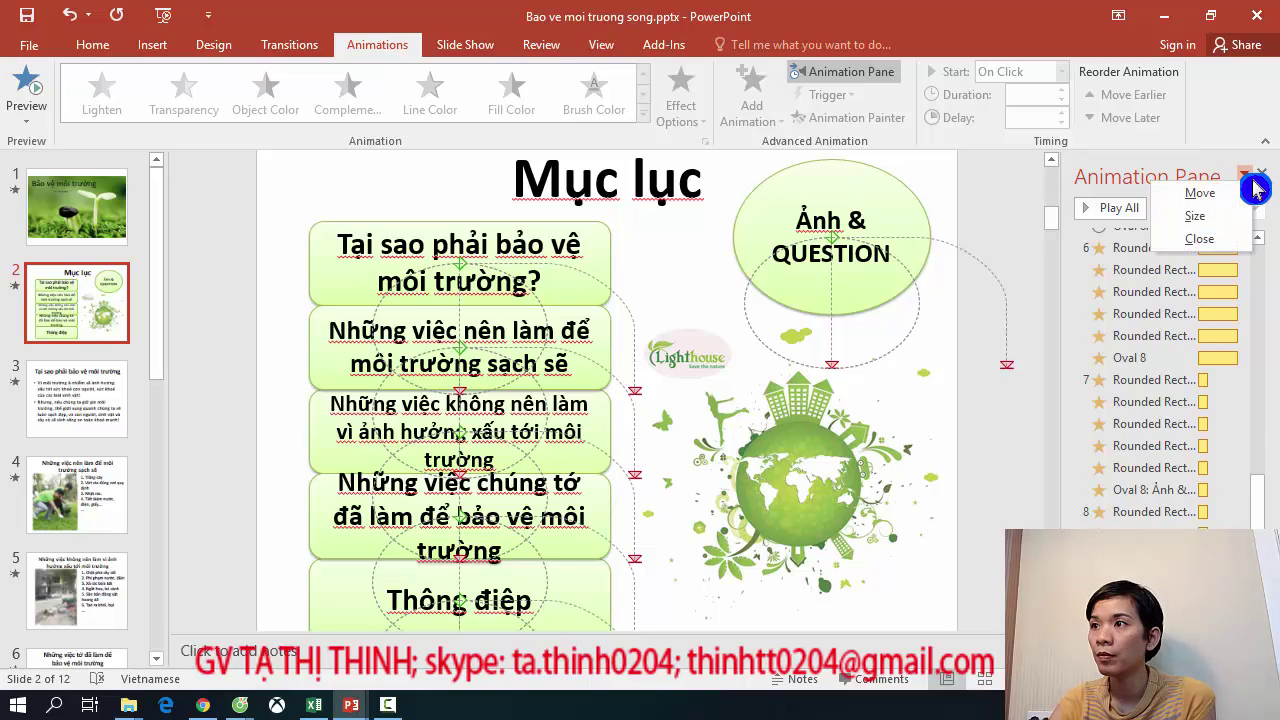
pyautogui.click(1241, 469)
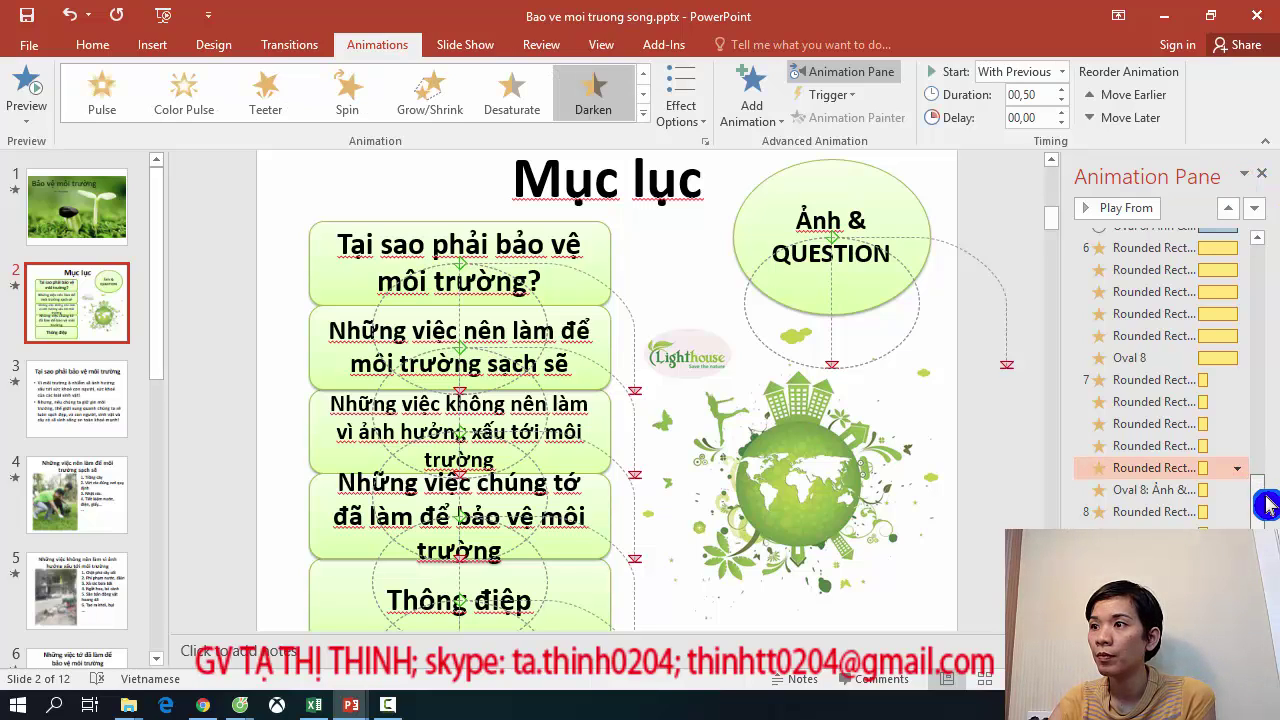
pyautogui.moveTo(1266, 506); pyautogui.dragTo(1278, 258)
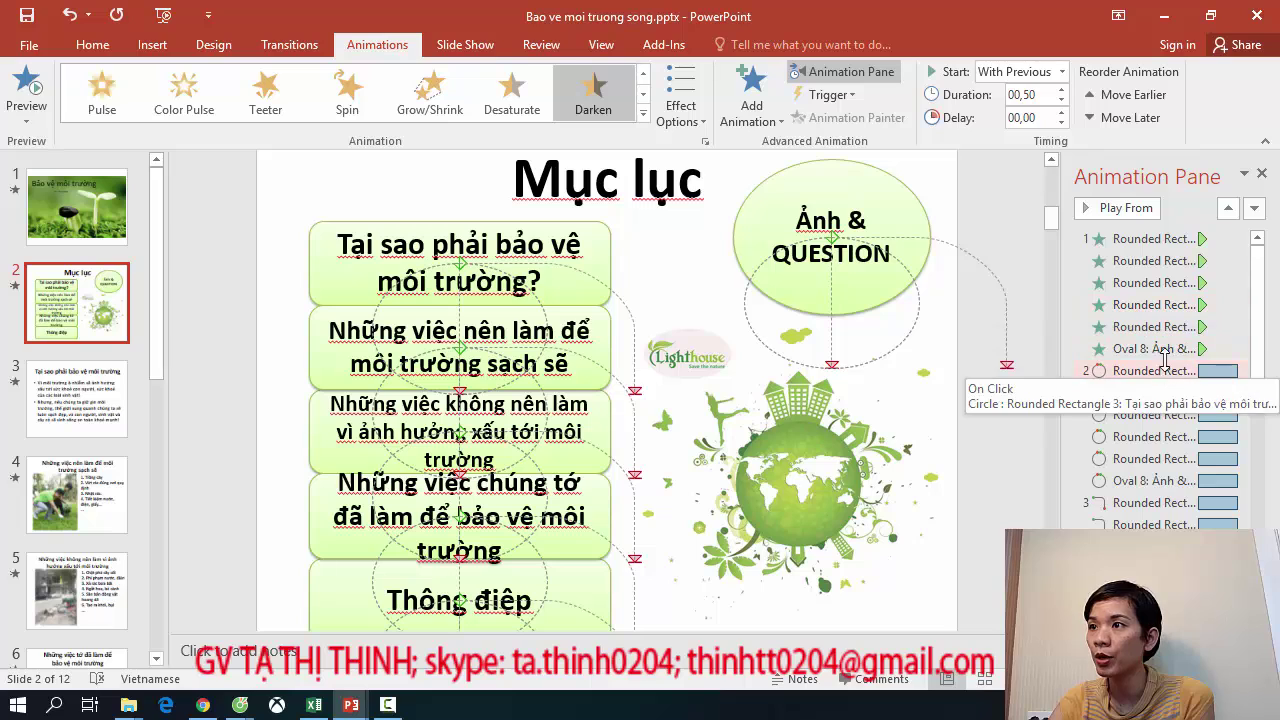
# Remove the first four redundant Circle animations, including the oval's entrance effect.
pyautogui.rightClick(1147, 260)
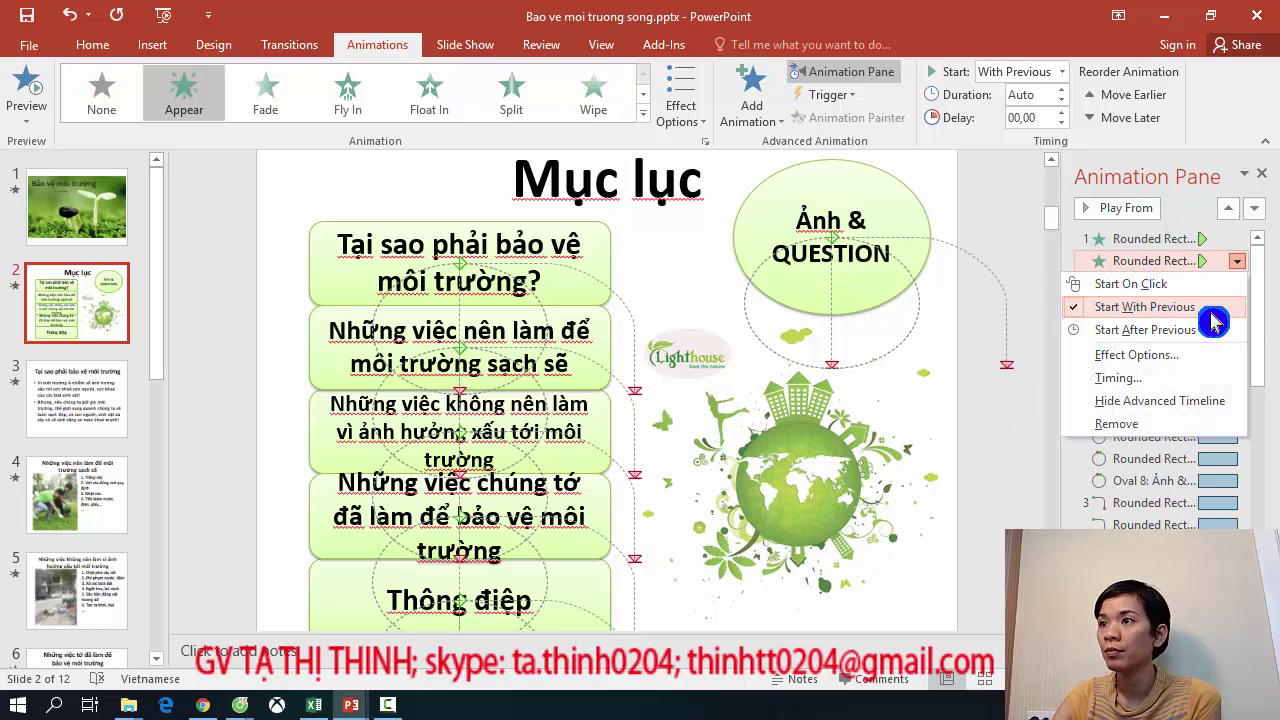
pyautogui.click(1140, 424)
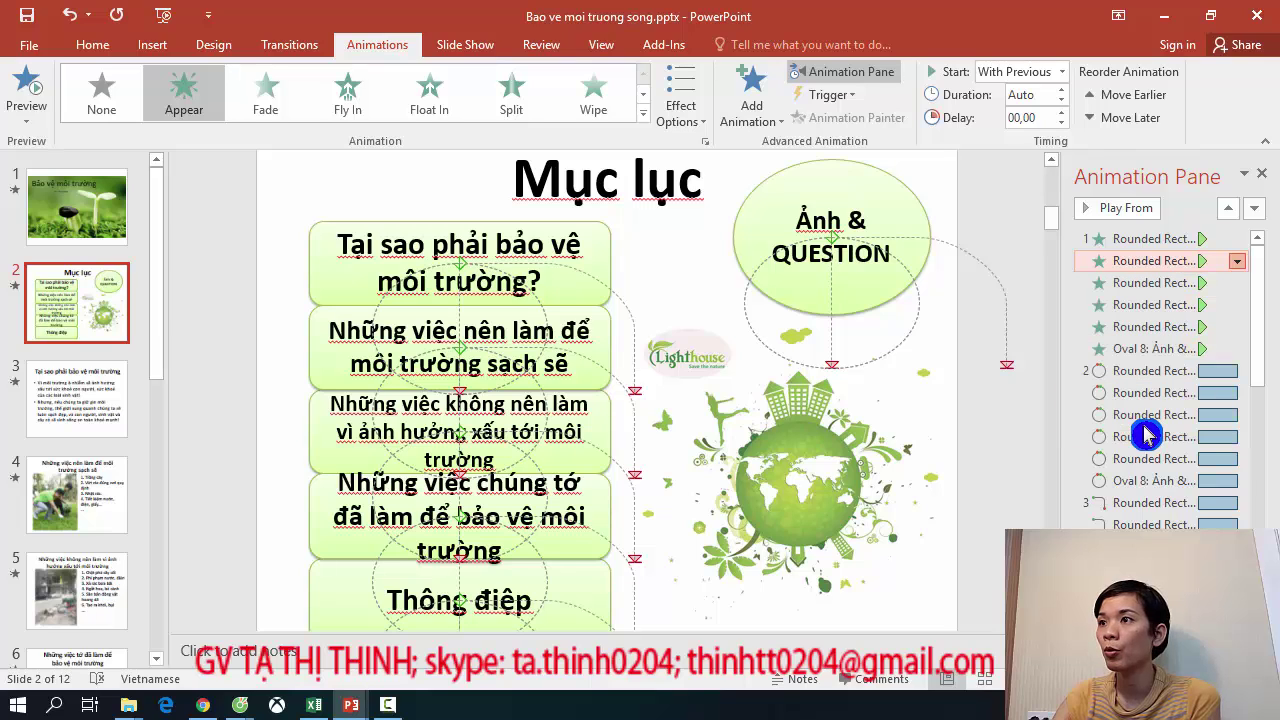
pyautogui.rightClick(1140, 262)
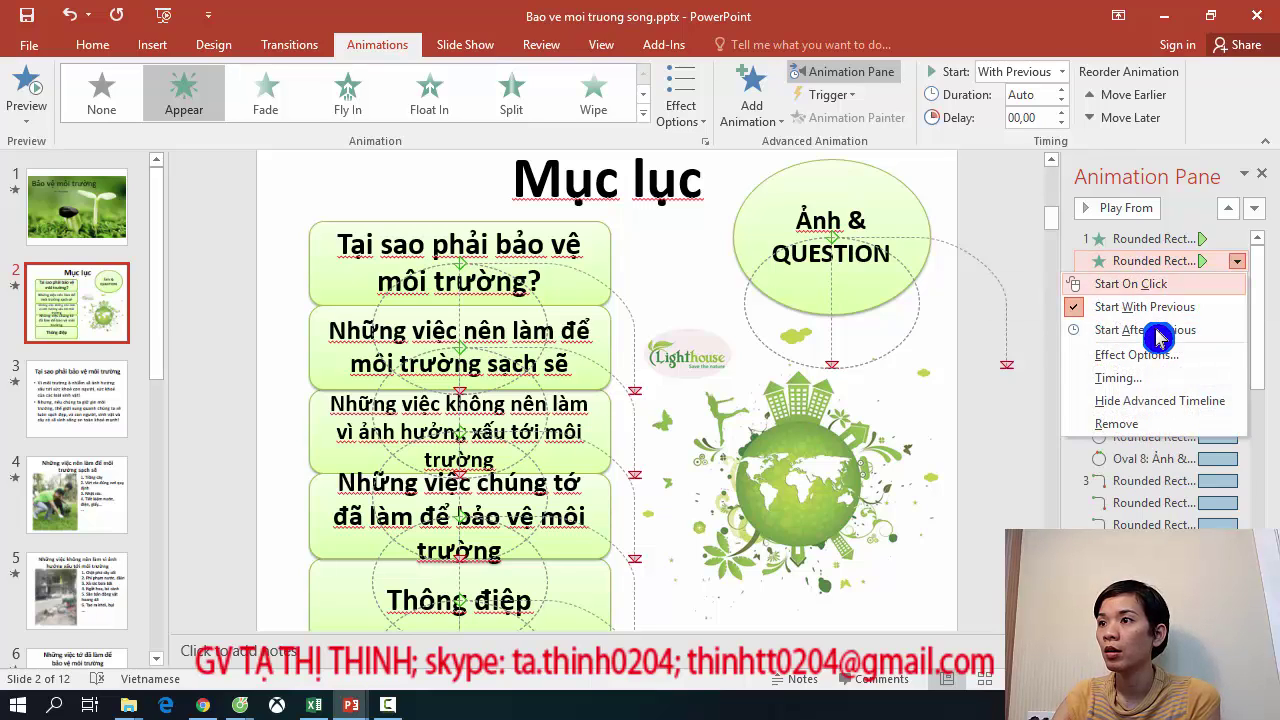
pyautogui.click(1140, 424)
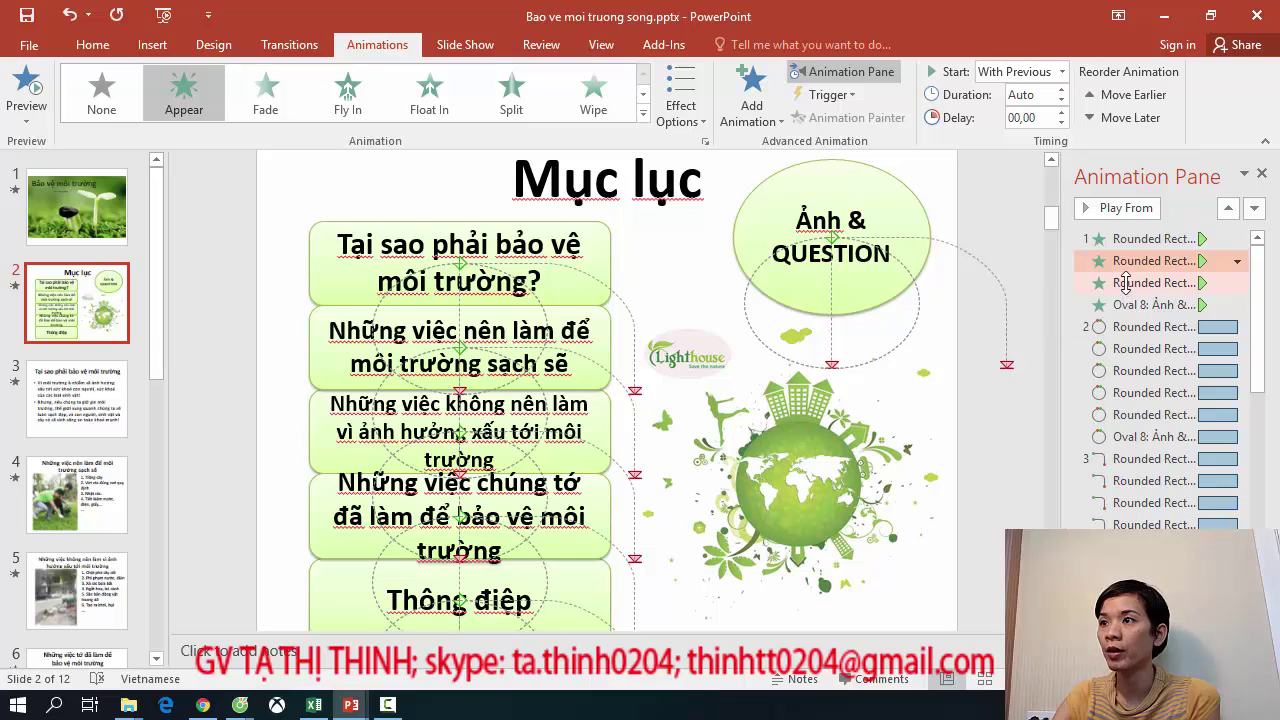
pyautogui.rightClick(1126, 283)
pyautogui.click(1155, 448)
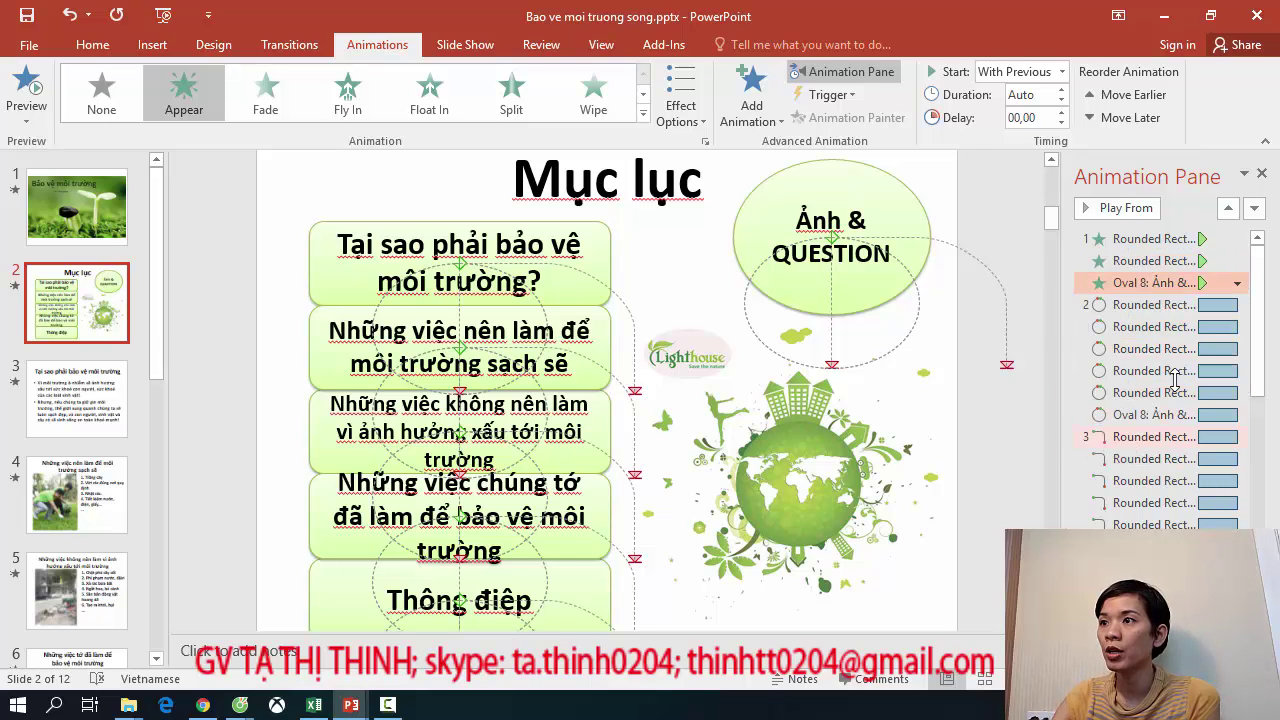
pyautogui.rightClick(1160, 283)
pyautogui.click(1148, 444)
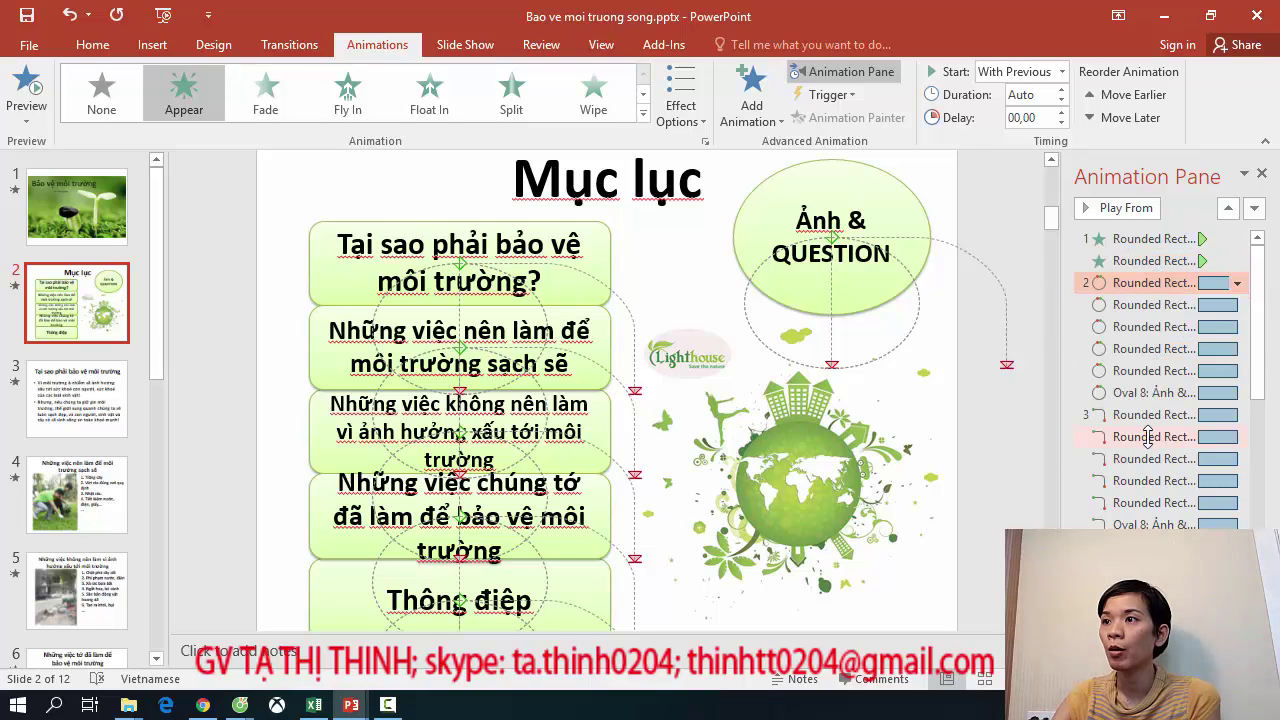
# Remove three more redundant Circle entries from the contents boxes' animation list.
pyautogui.click(1160, 262)
pyautogui.rightClick(1160, 262)
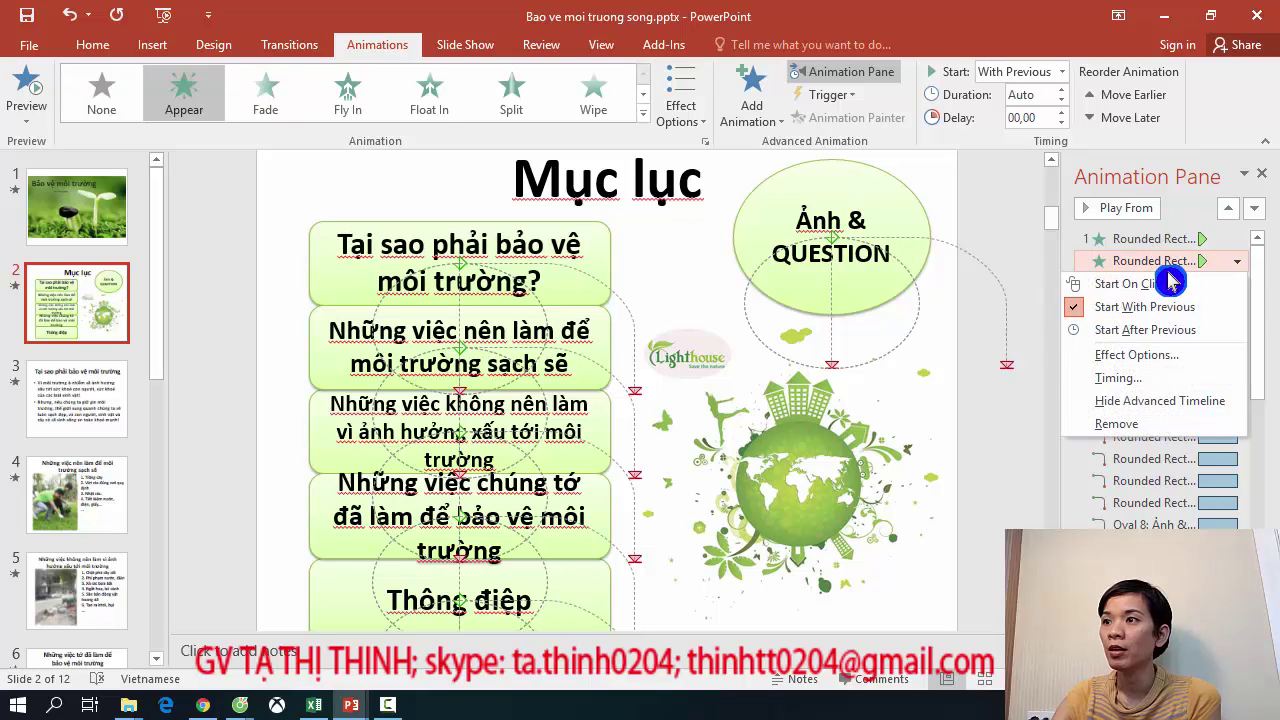
pyautogui.click(1168, 433)
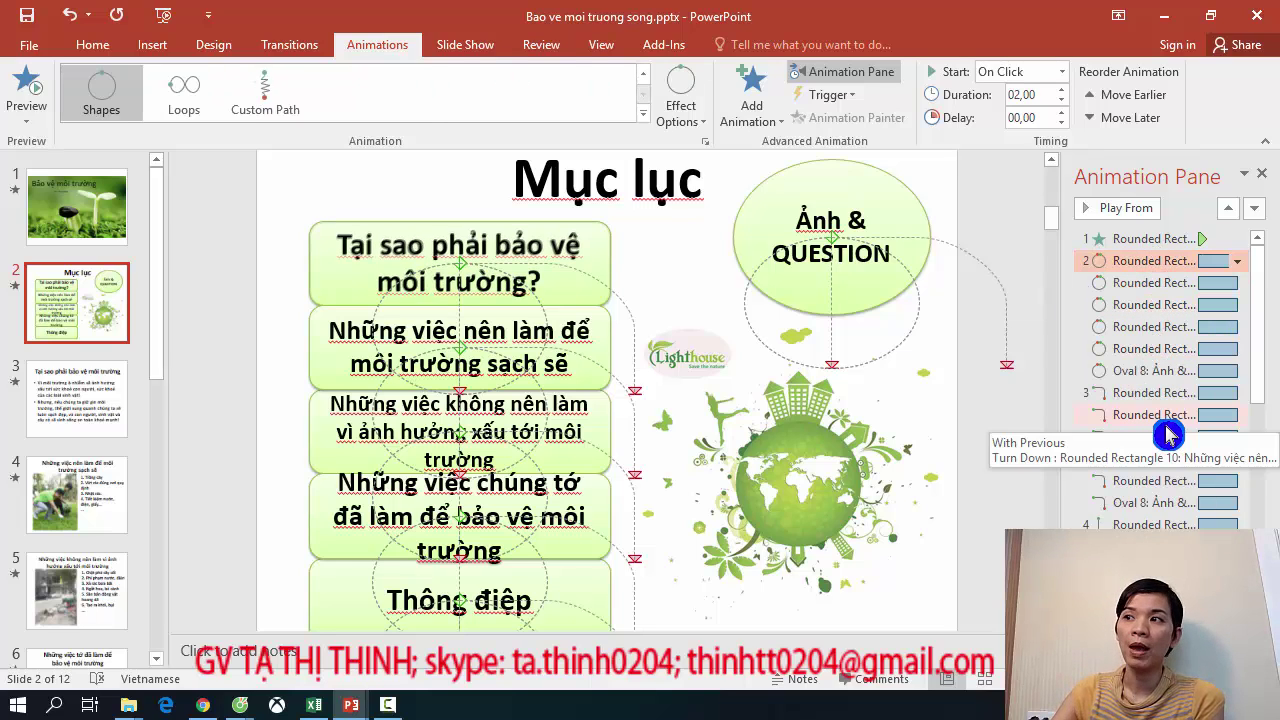
pyautogui.click(1168, 284)
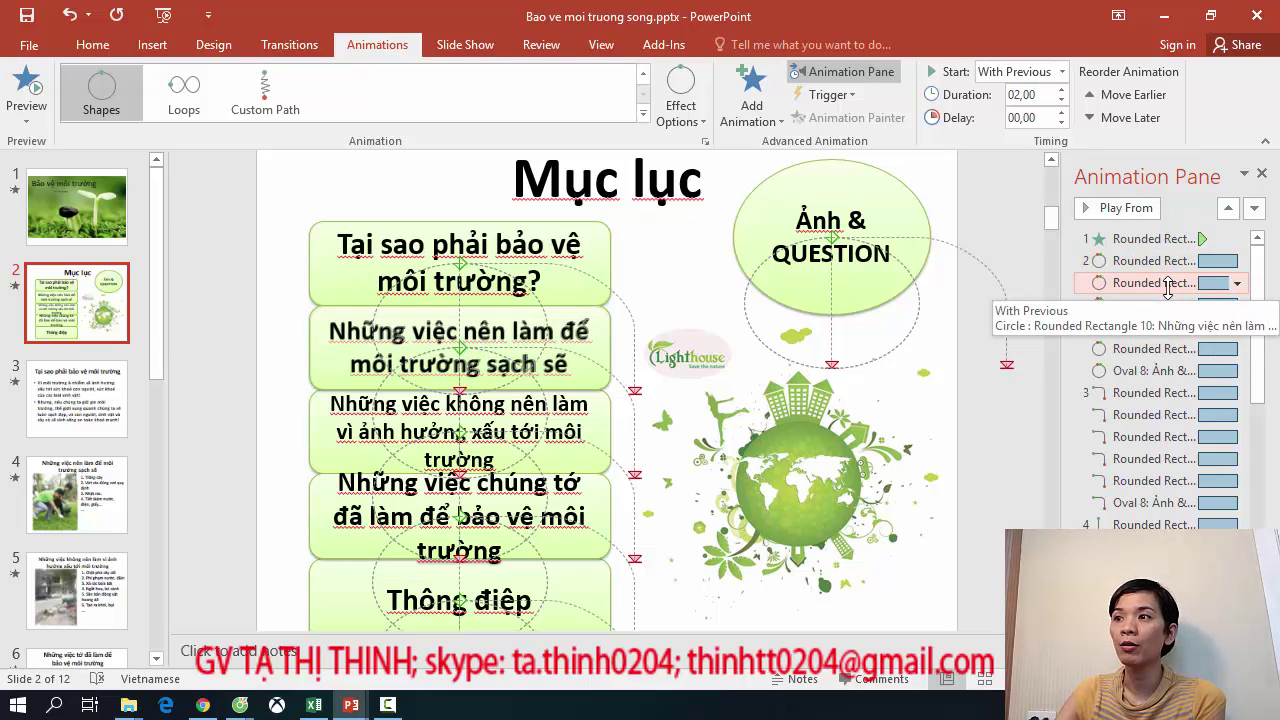
pyautogui.click(1237, 283)
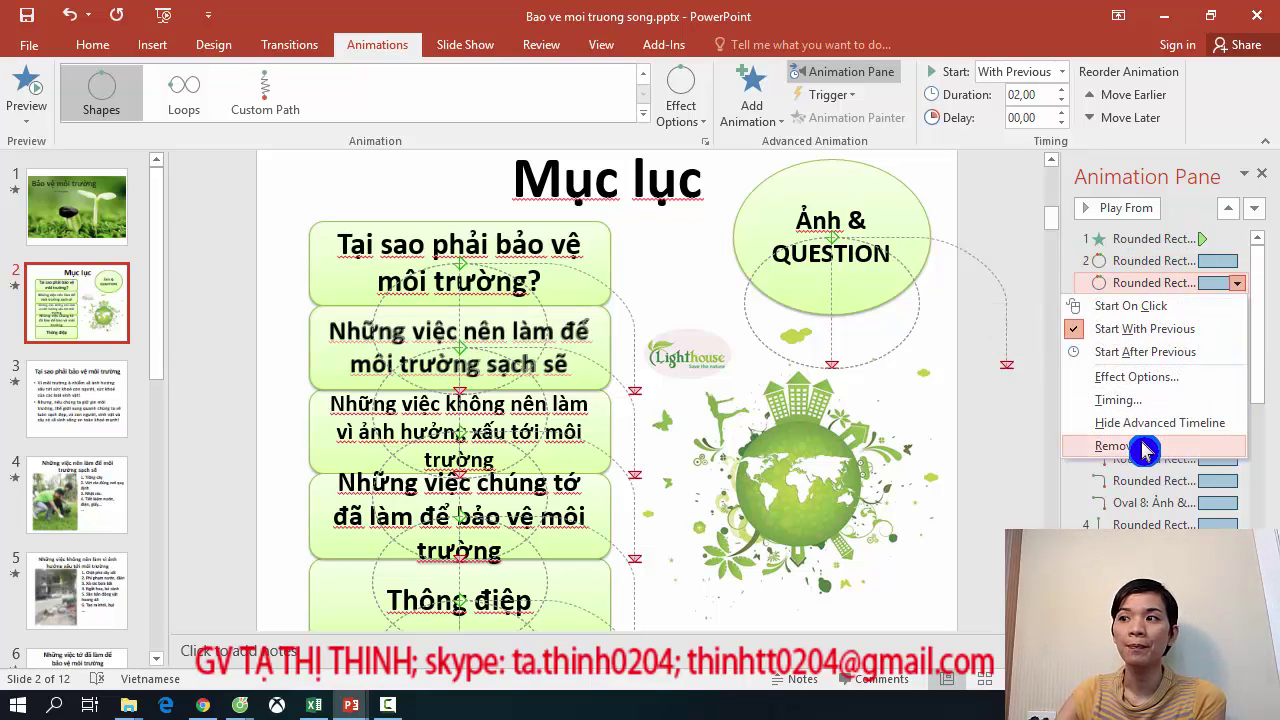
pyautogui.click(1143, 447)
pyautogui.rightClick(1135, 283)
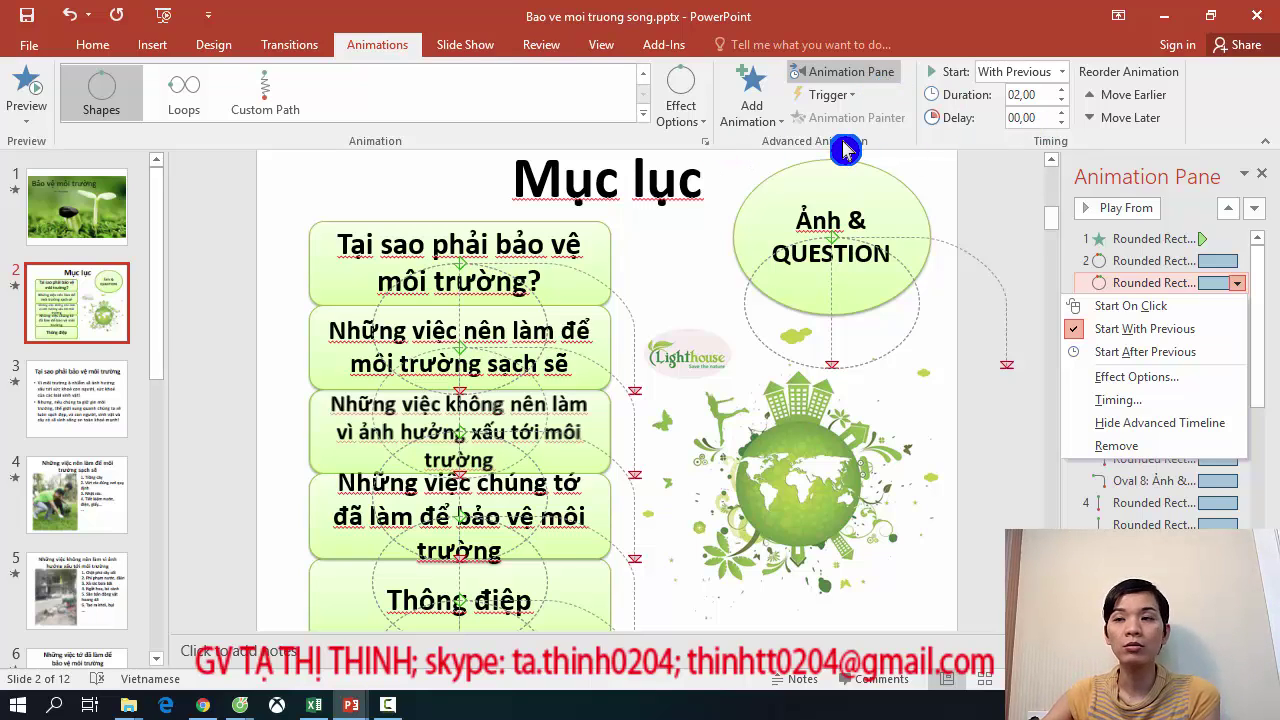
pyautogui.click(1128, 446)
# Delete two redundant box Circle paths and the Ảnh & QUESTION oval's extra animation.
pyautogui.rightClick(1145, 285)
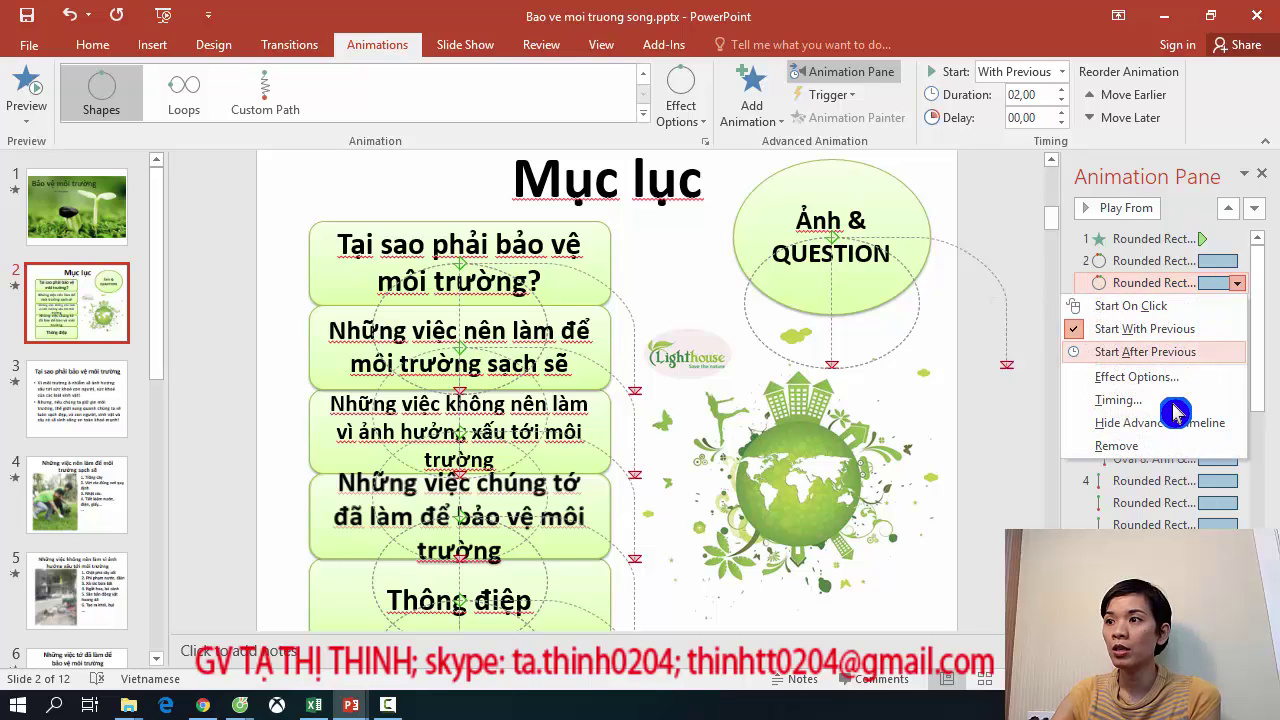
pyautogui.click(1162, 446)
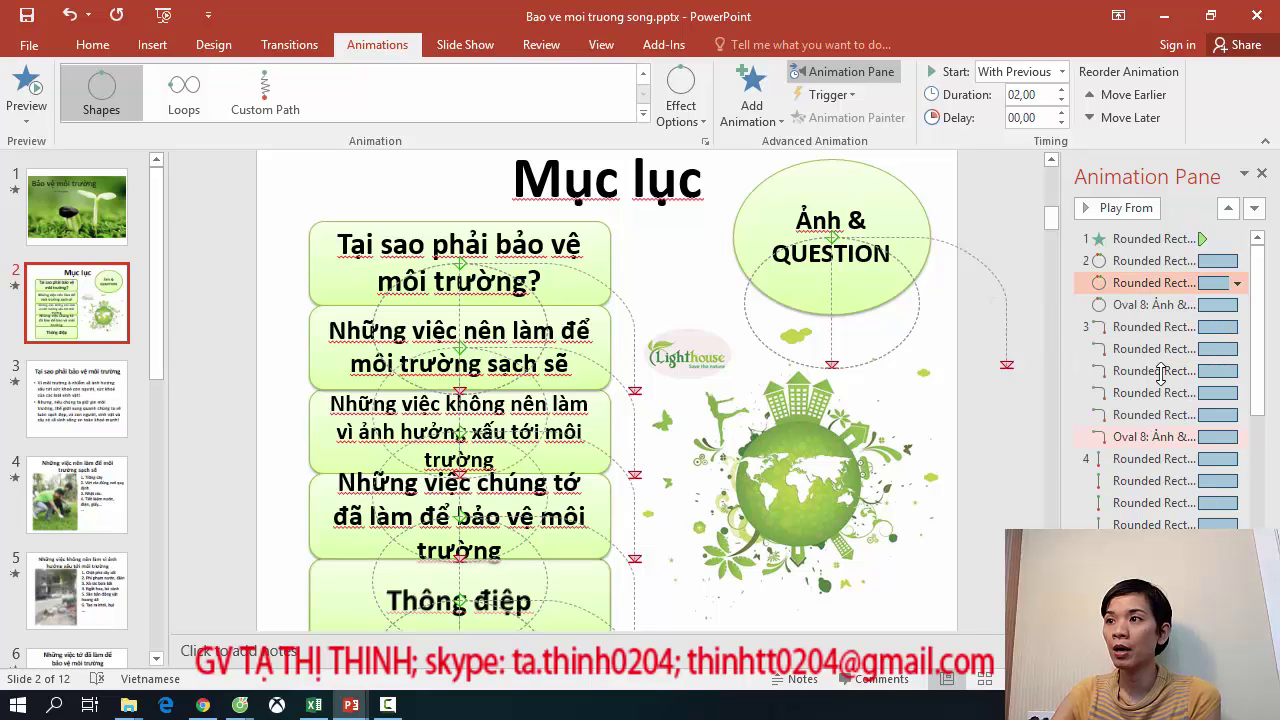
pyautogui.rightClick(1165, 285)
pyautogui.click(1163, 448)
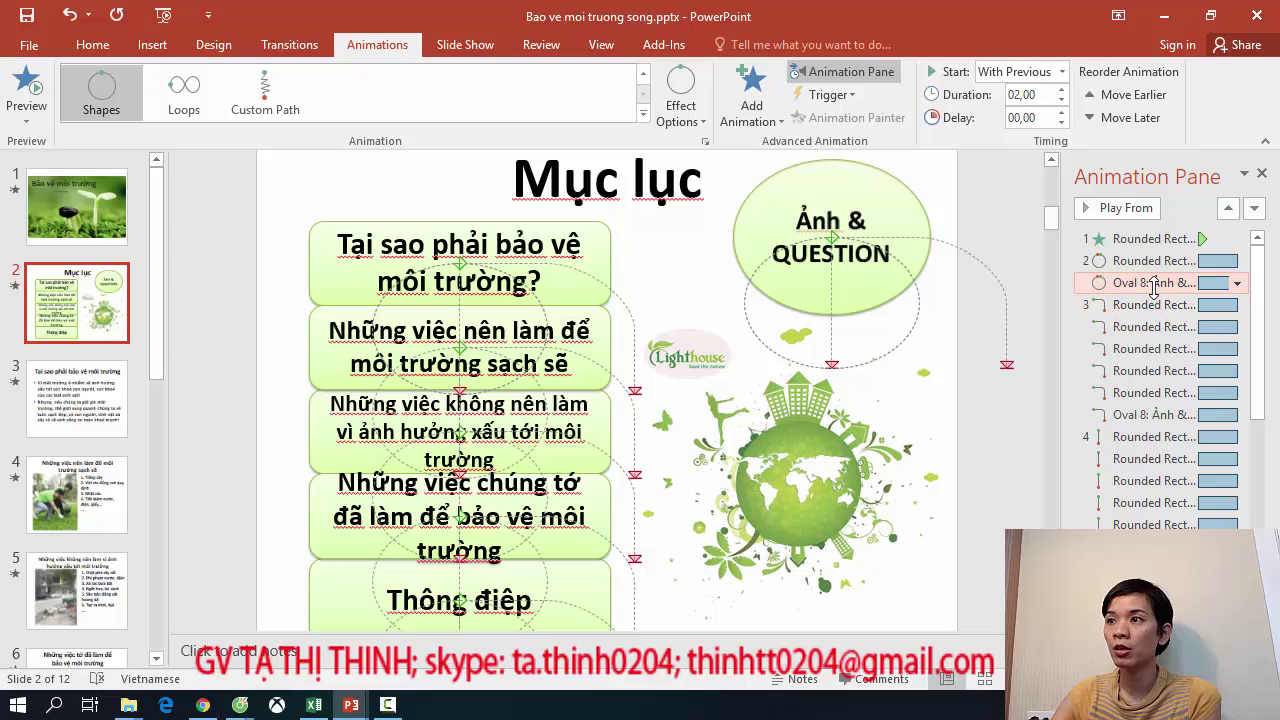
pyautogui.rightClick(1155, 286)
pyautogui.click(1140, 448)
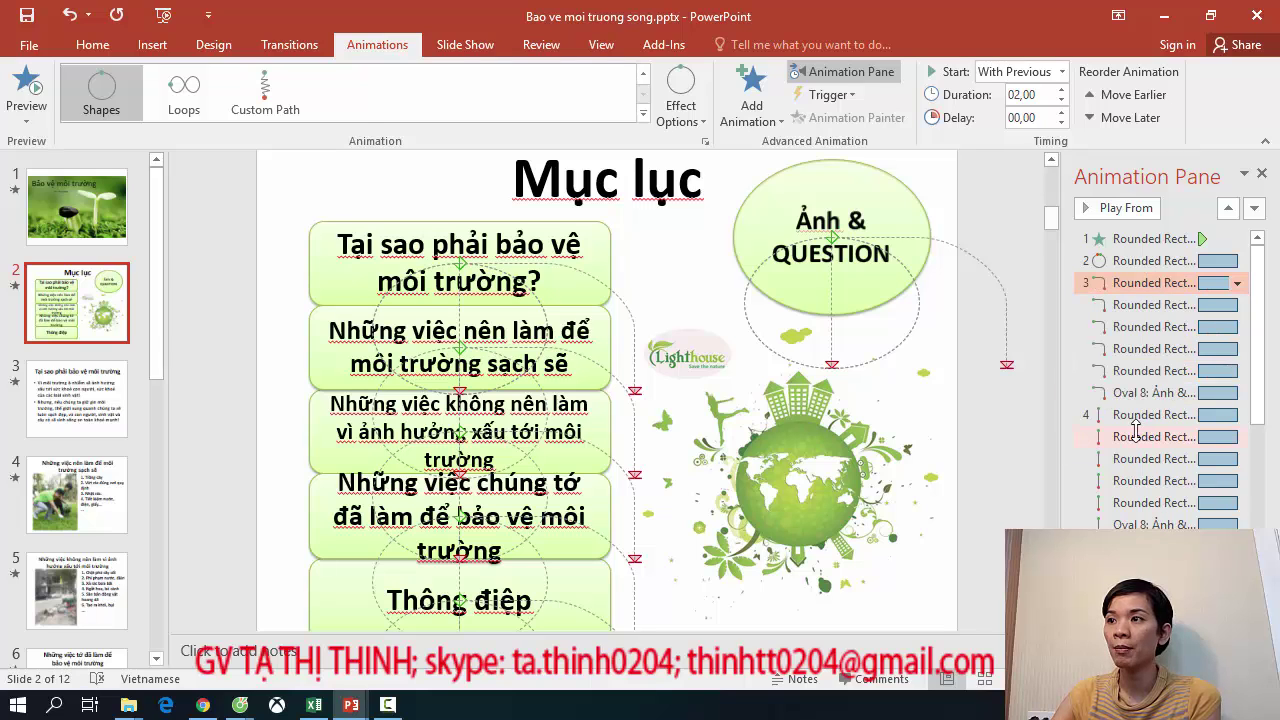
# Delete three Turns path animations from the contents boxes.
pyautogui.rightClick(1145, 306)
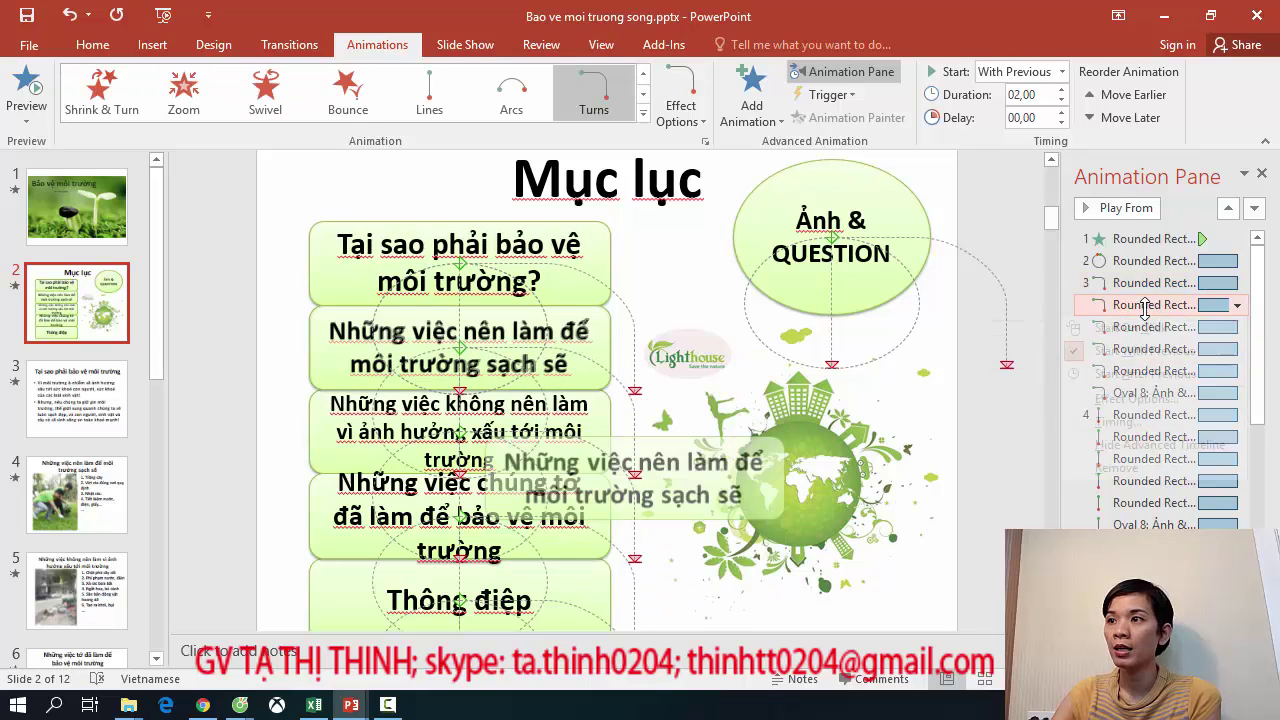
pyautogui.click(1130, 465)
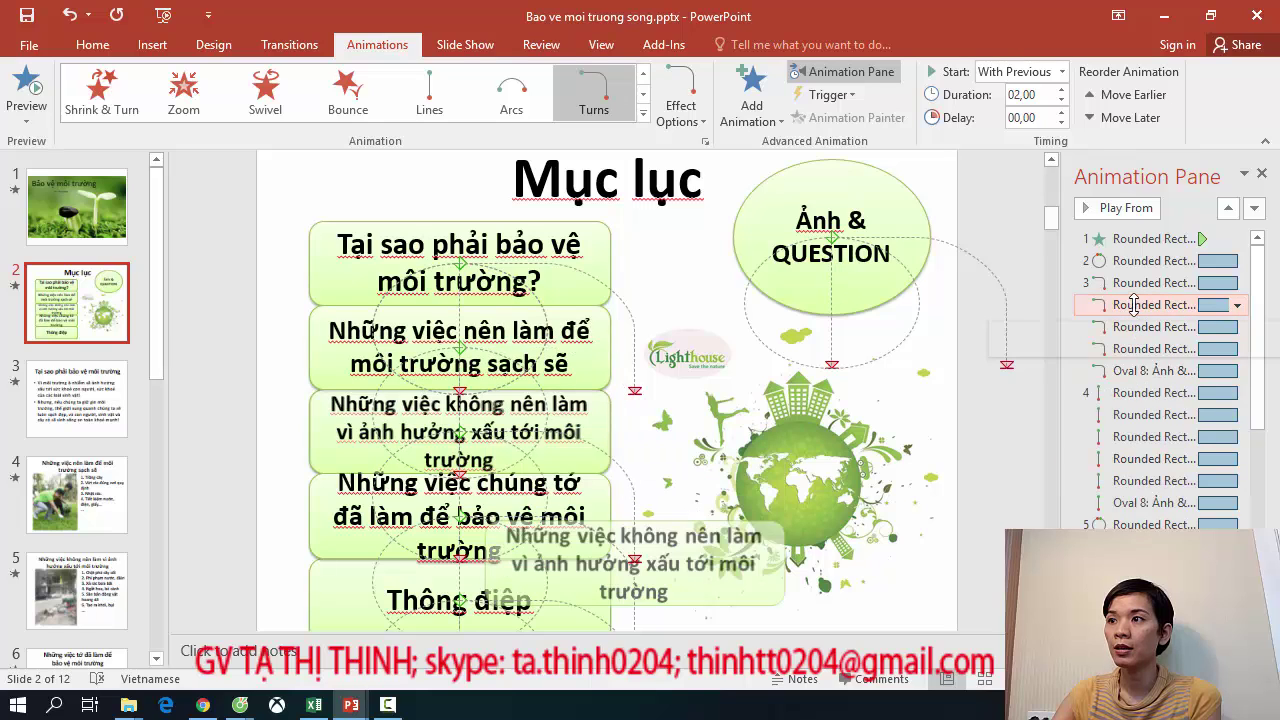
pyautogui.rightClick(1138, 307)
pyautogui.click(1155, 466)
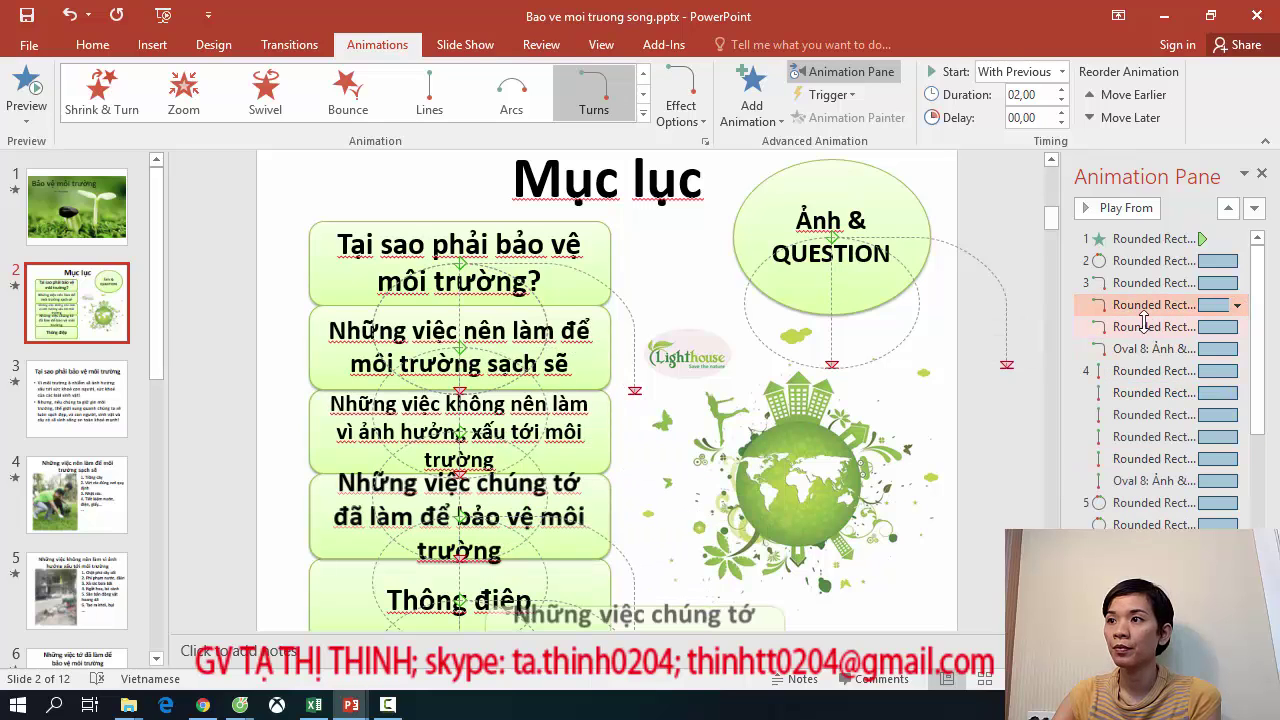
pyautogui.rightClick(1131, 311)
pyautogui.click(1152, 468)
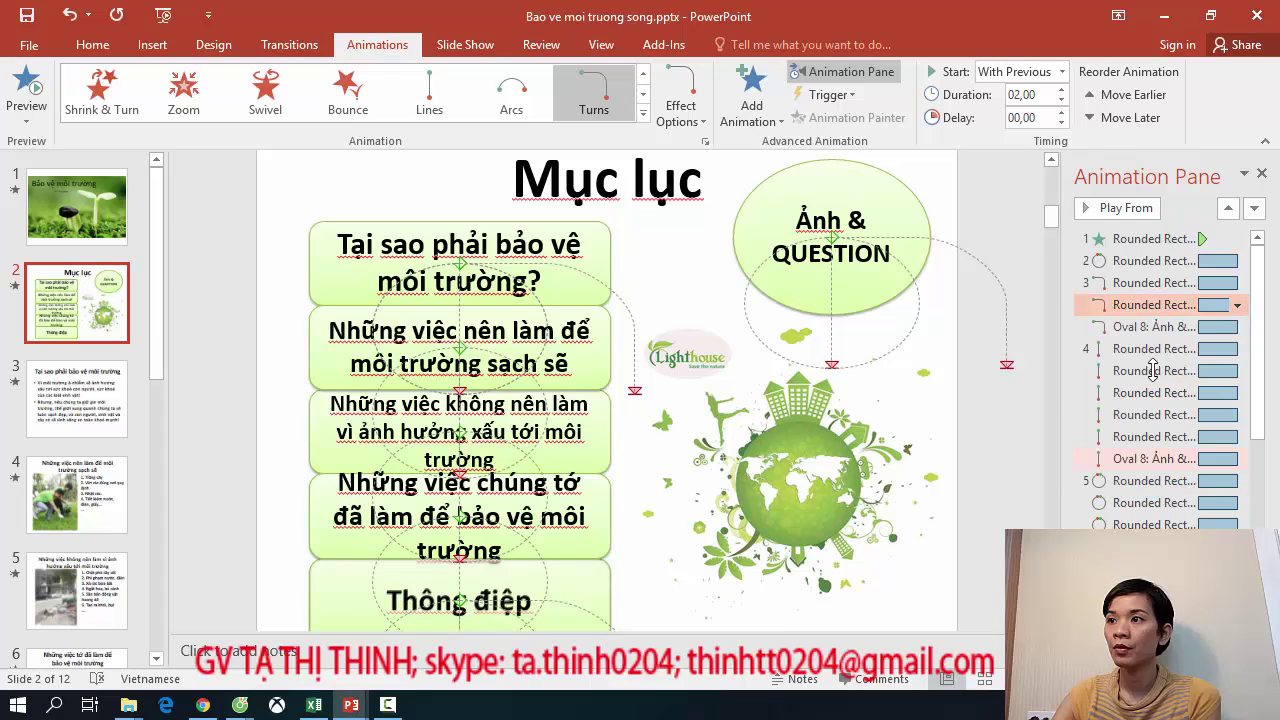
# Delete two more box animations and the Oval 8 Turns animation.
pyautogui.rightClick(1147, 282)
pyautogui.click(1157, 445)
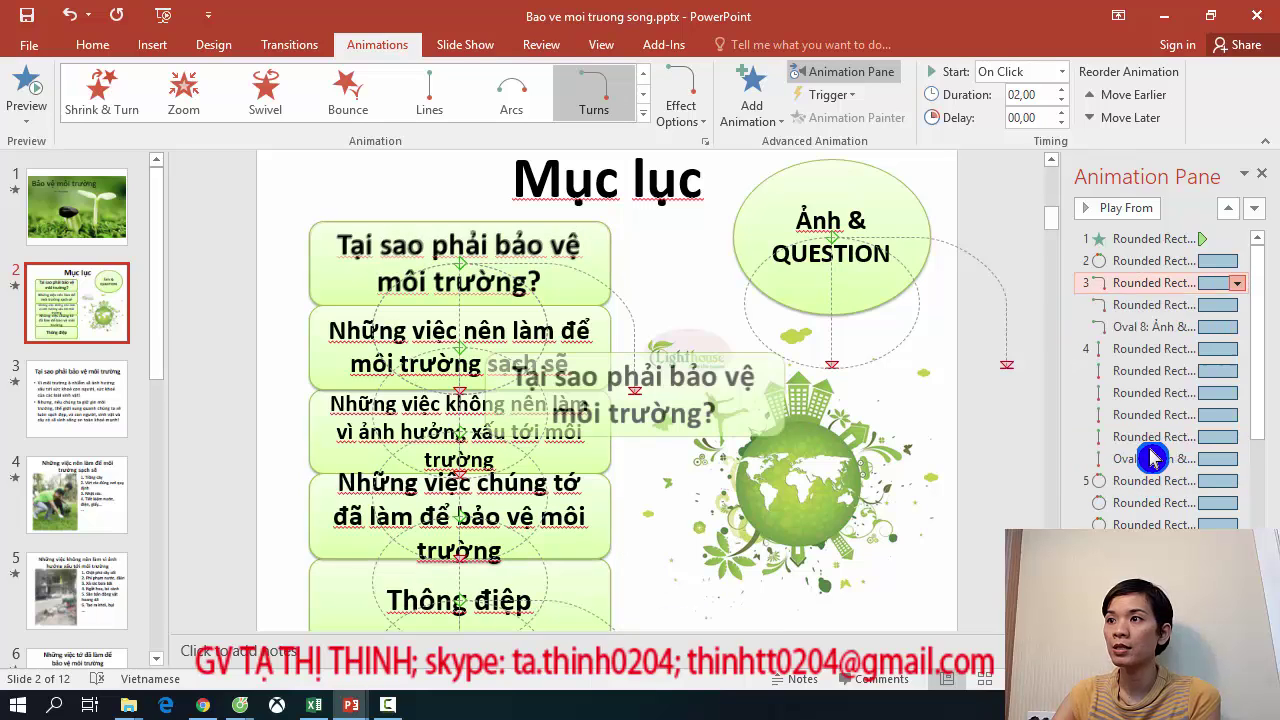
pyautogui.rightClick(1131, 284)
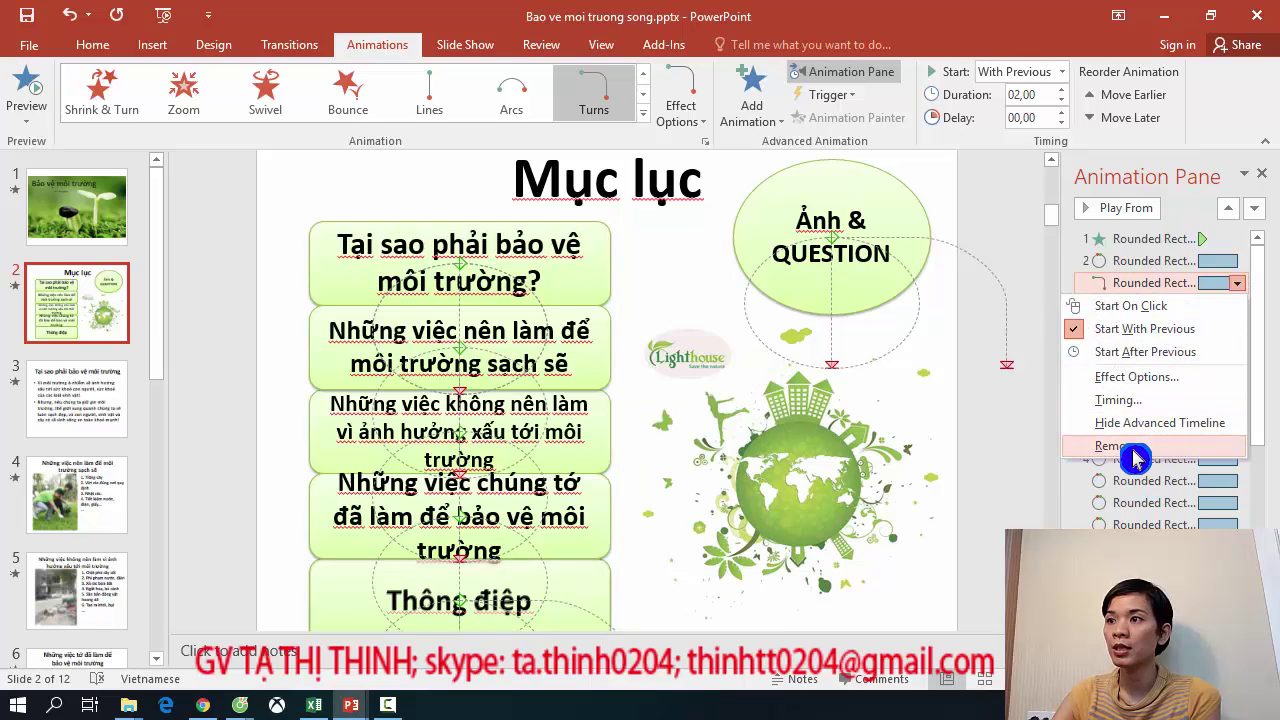
pyautogui.click(1150, 445)
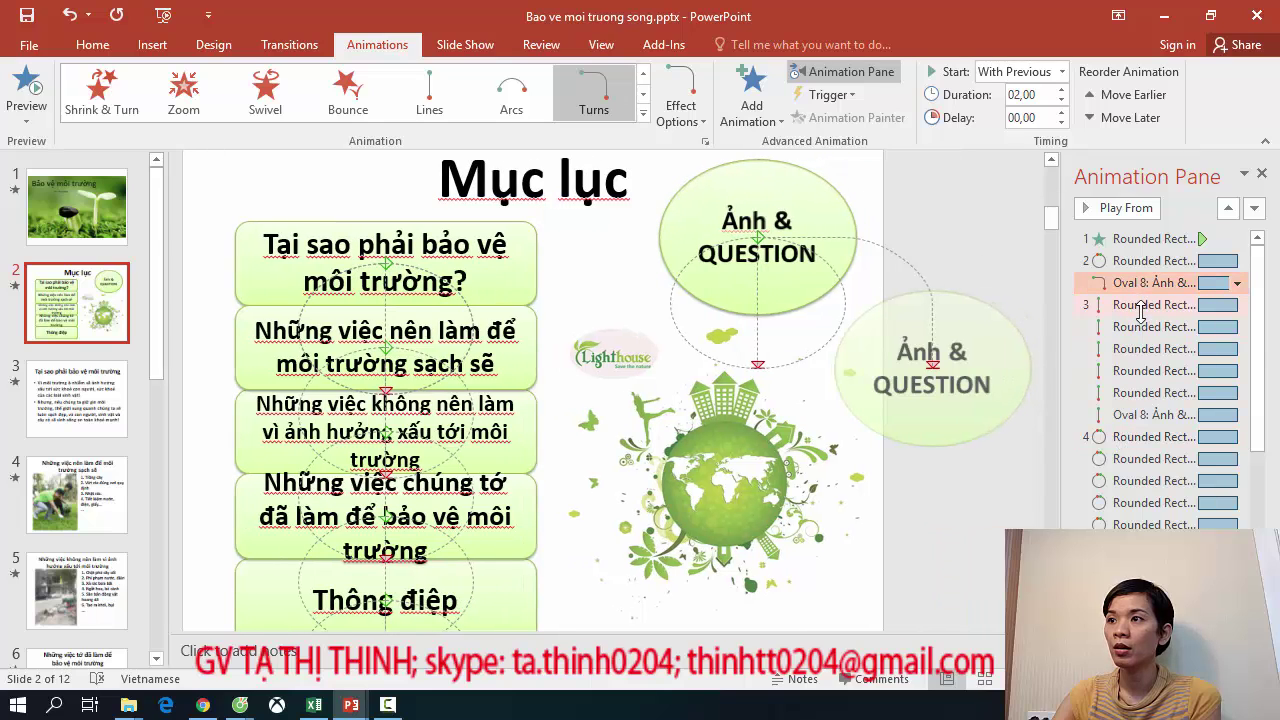
pyautogui.click(1237, 283)
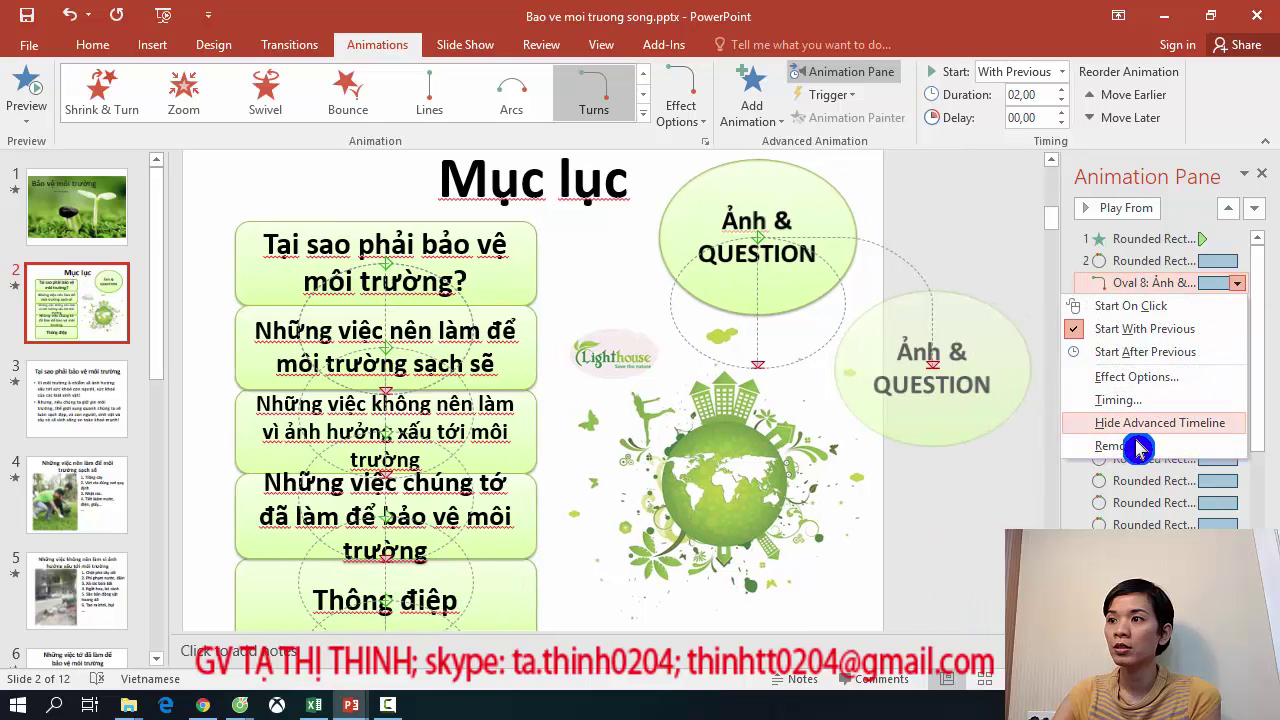
pyautogui.click(1138, 448)
# Remove two box animations, three redundant line paths and the Oval 8 line path.
pyautogui.rightClick(1136, 283)
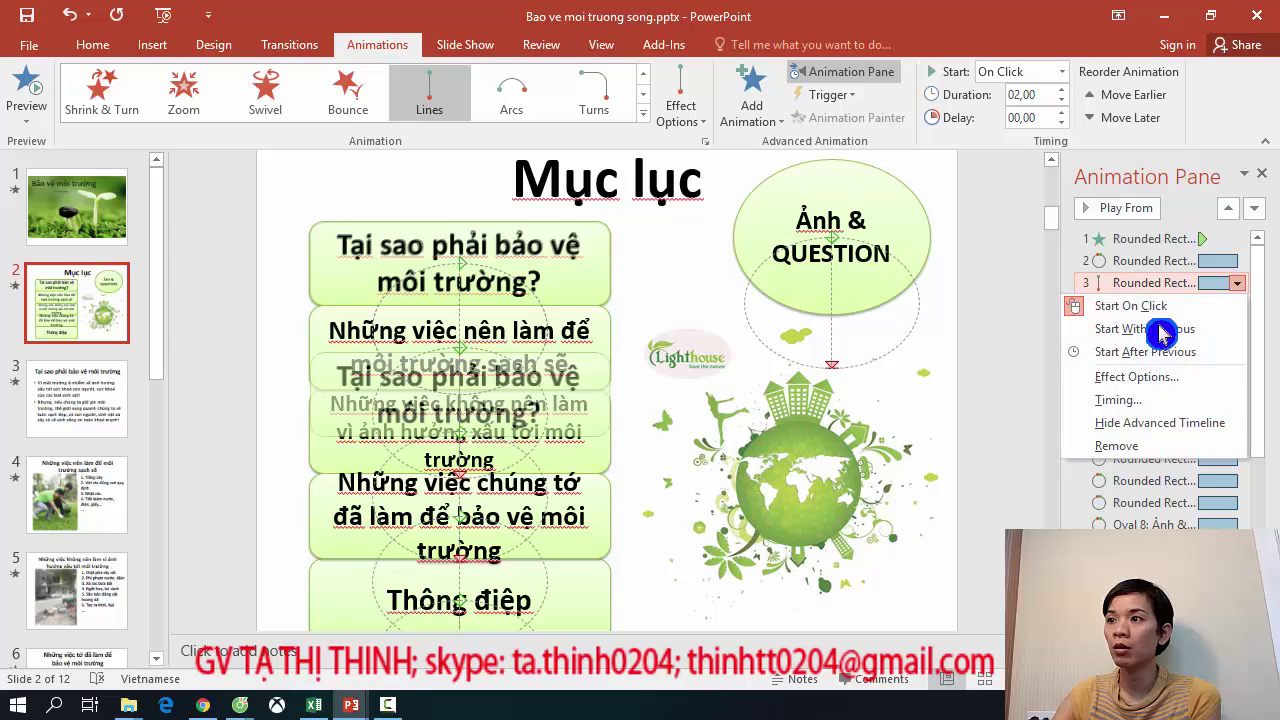
pyautogui.click(1142, 447)
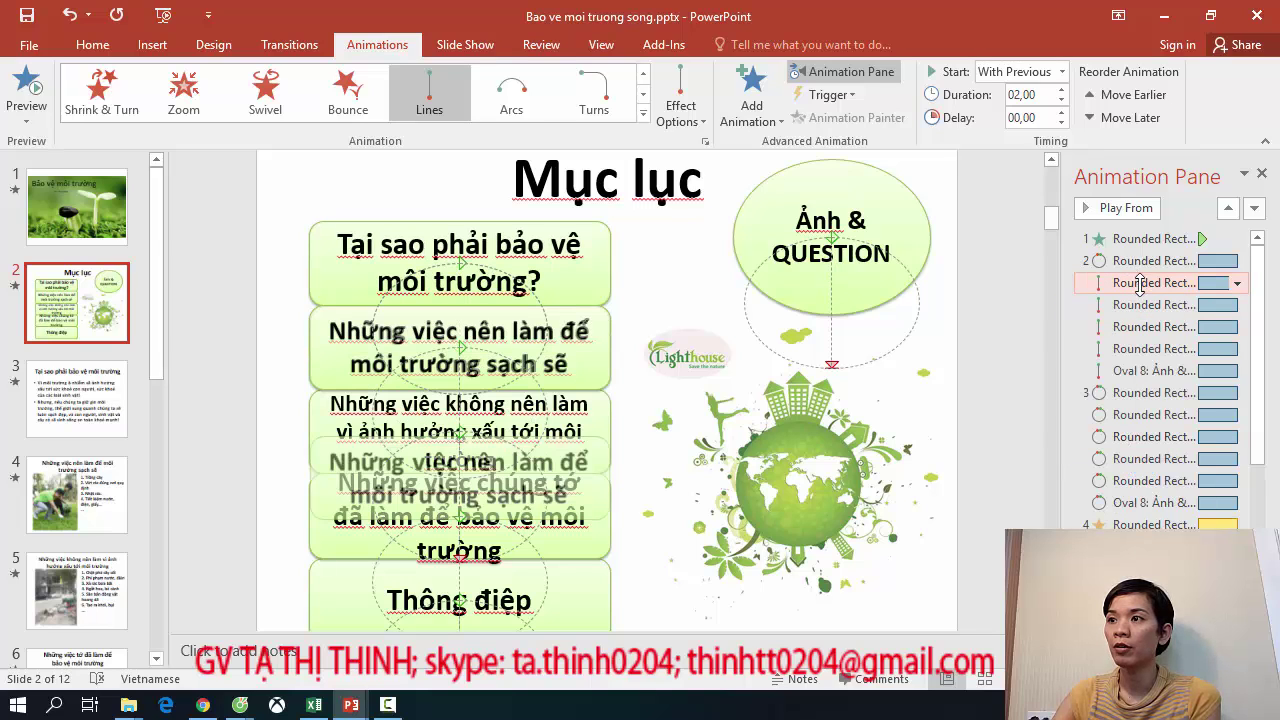
pyautogui.rightClick(1136, 283)
pyautogui.click(1140, 448)
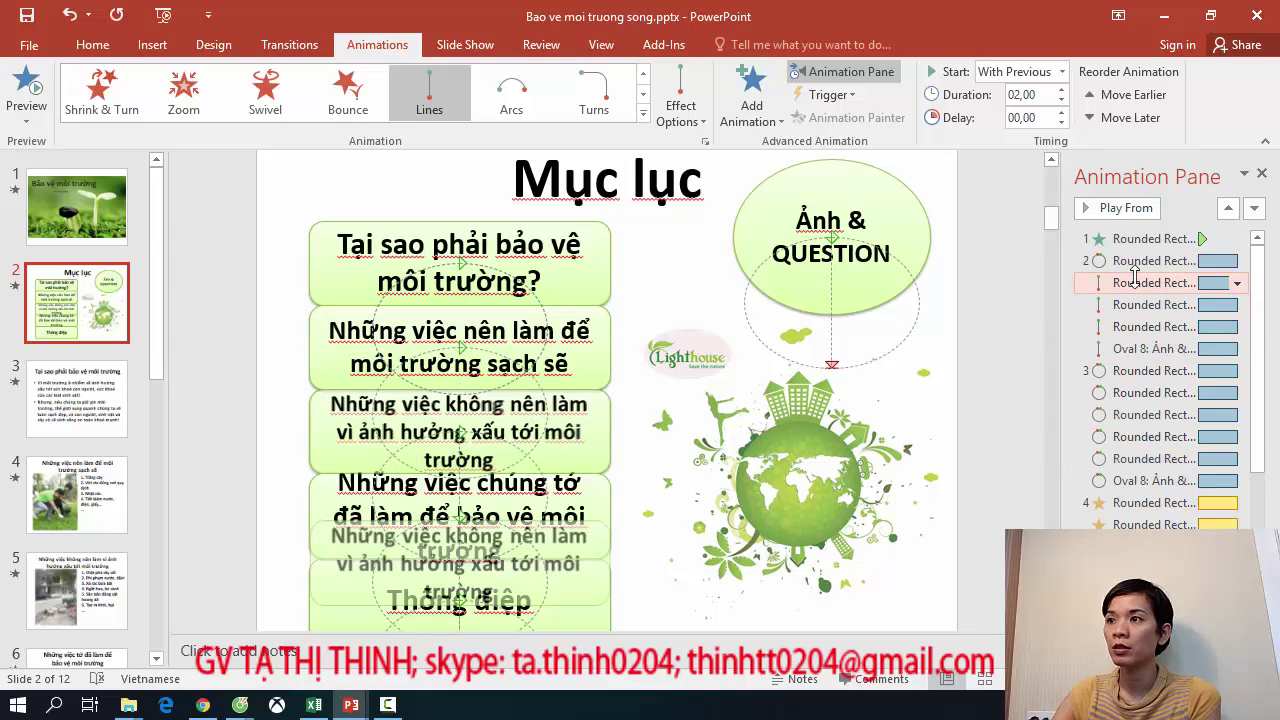
pyautogui.rightClick(1136, 283)
pyautogui.click(1143, 449)
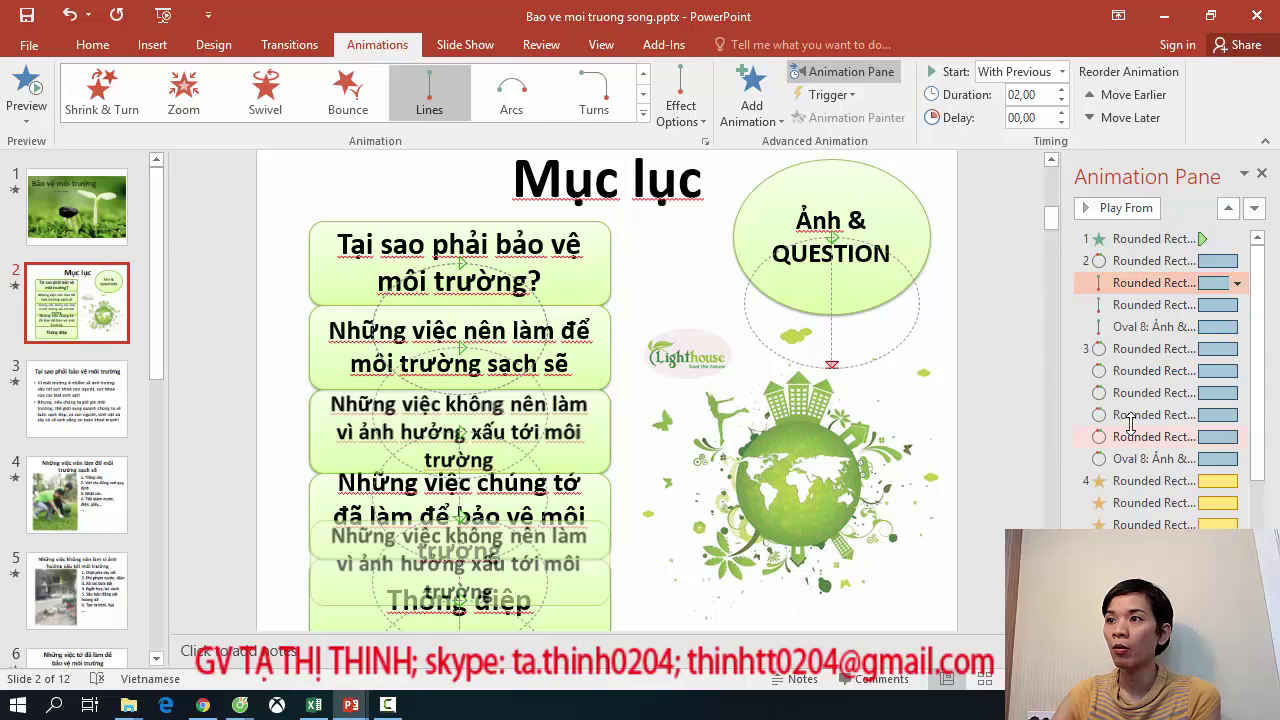
pyautogui.rightClick(1145, 283)
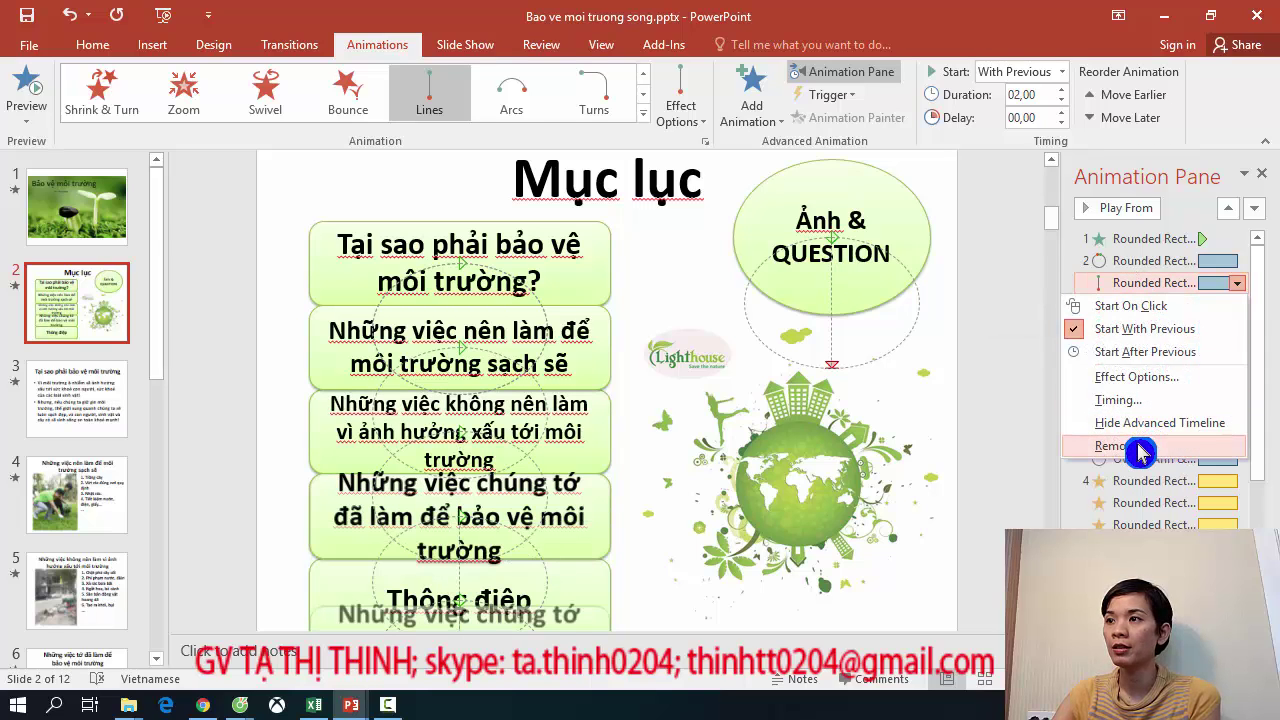
pyautogui.click(1137, 449)
pyautogui.rightClick(1113, 283)
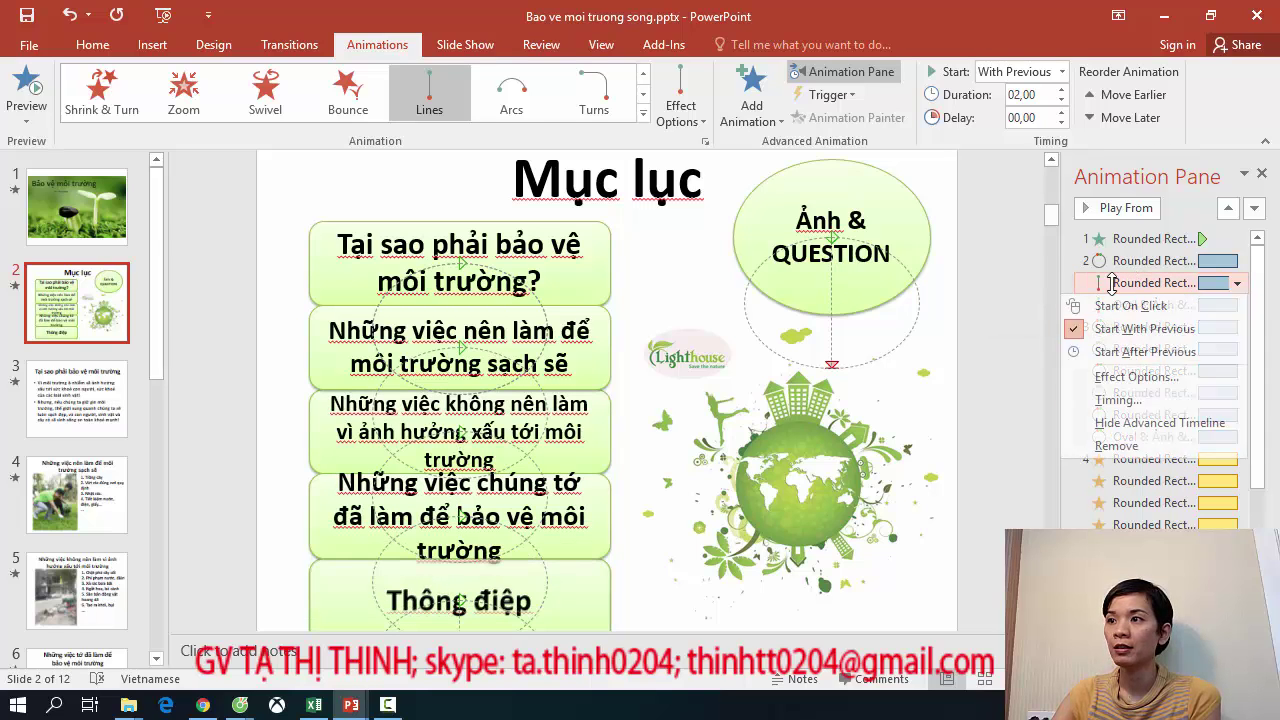
pyautogui.click(1140, 449)
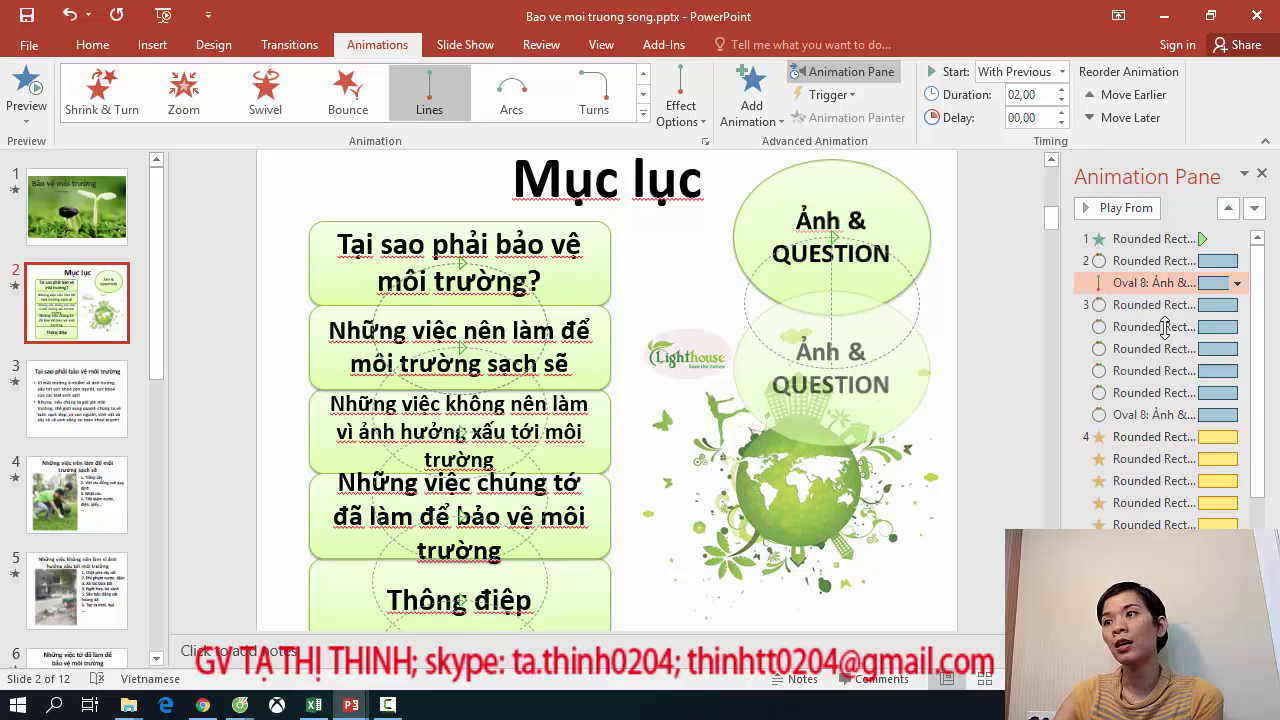
pyautogui.rightClick(1137, 283)
pyautogui.click(1163, 449)
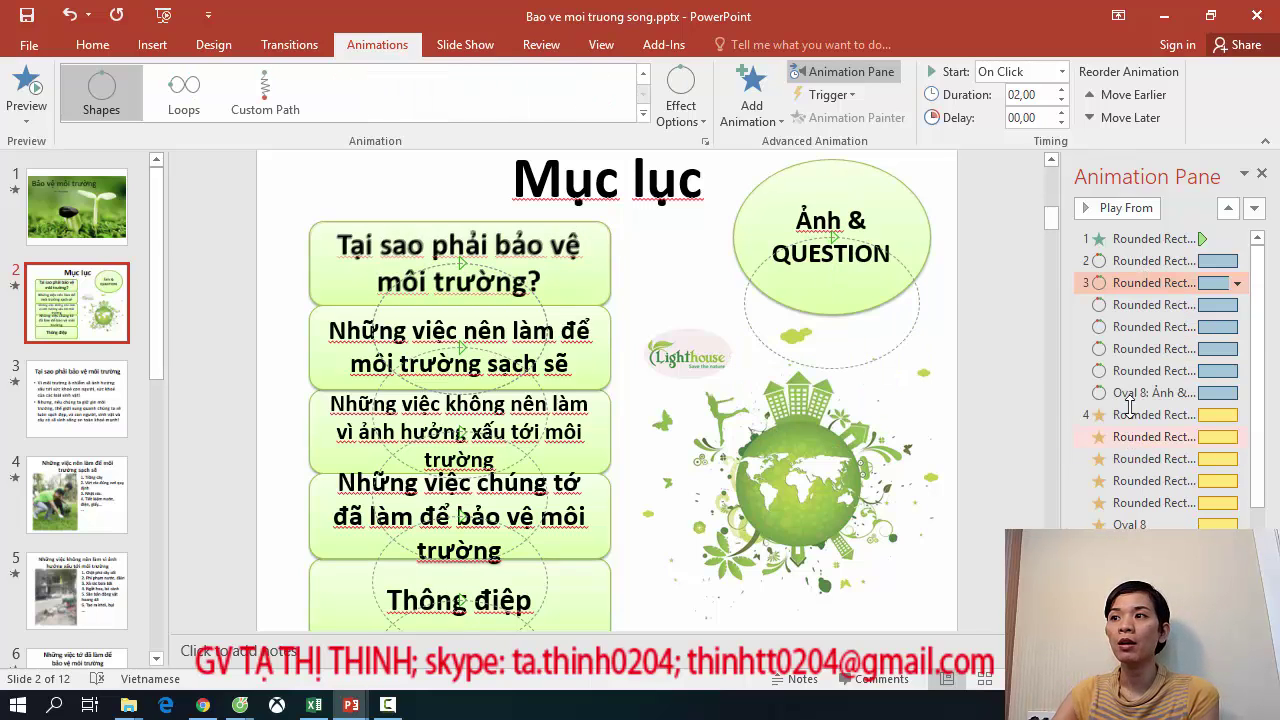
# Remove five more extra circle paths and the Oval 8 path animation.
pyautogui.rightClick(1133, 287)
pyautogui.click(1163, 449)
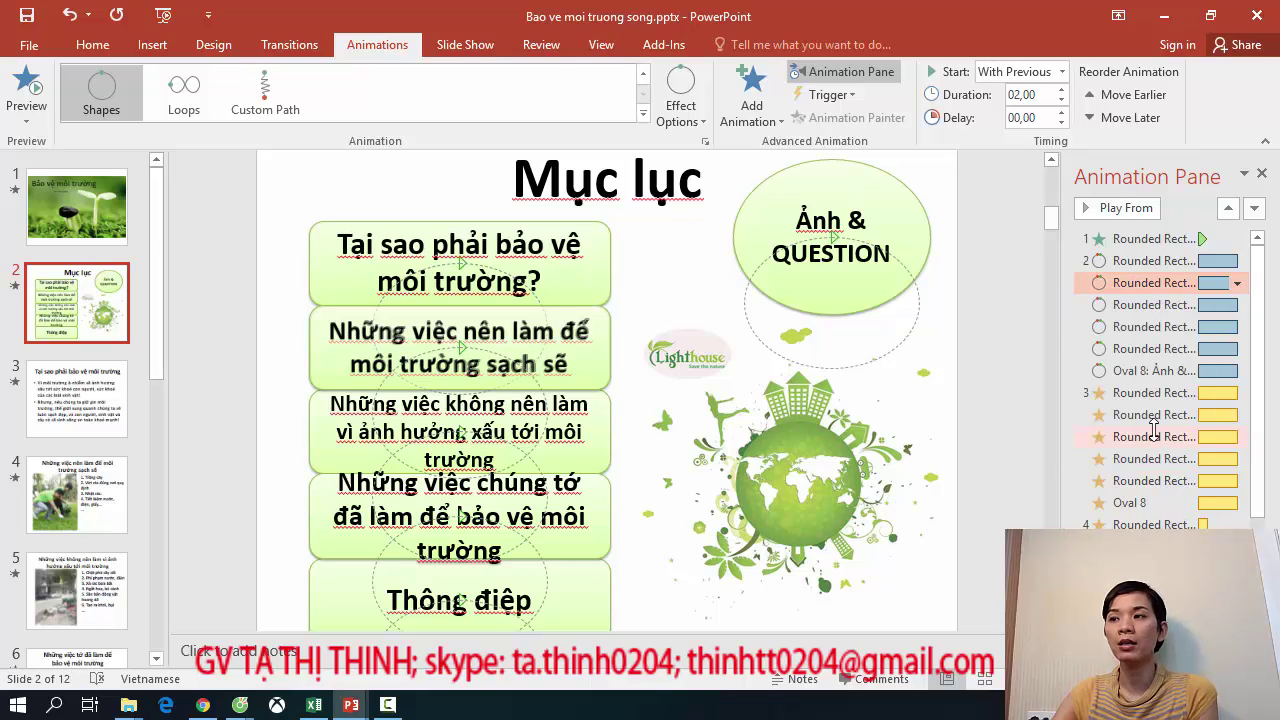
pyautogui.rightClick(1155, 285)
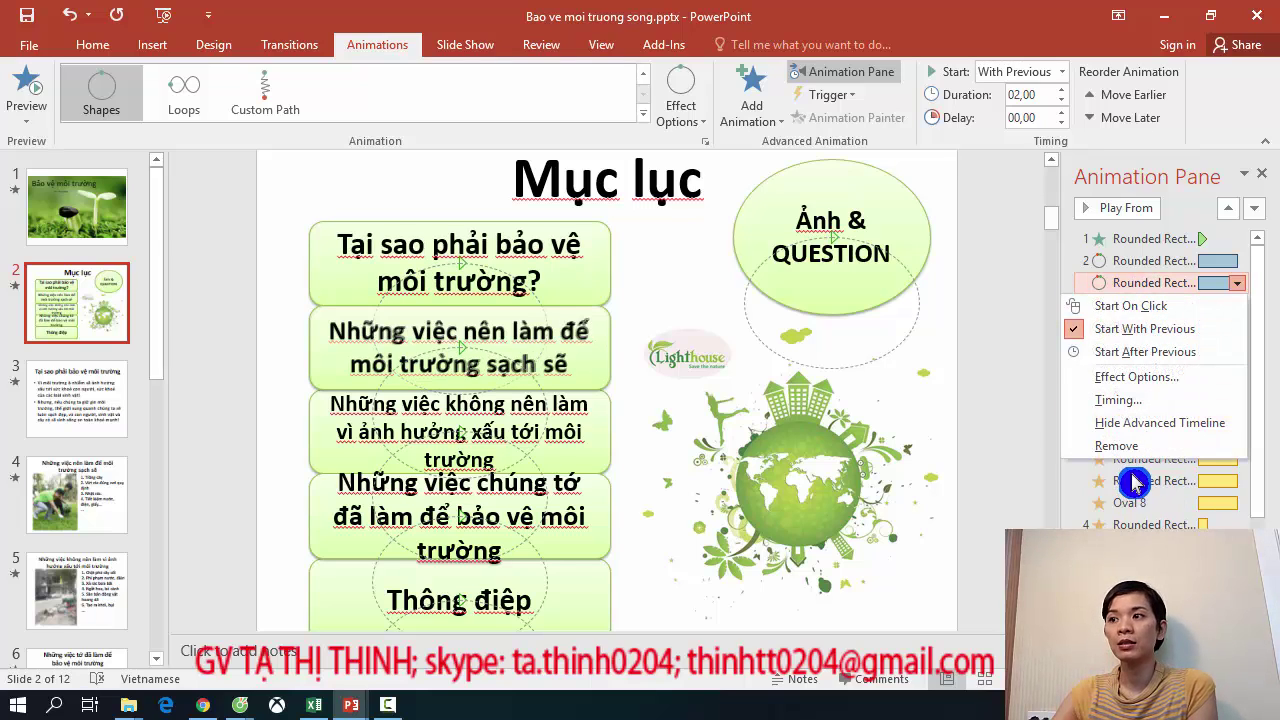
pyautogui.click(1141, 447)
pyautogui.rightClick(1133, 285)
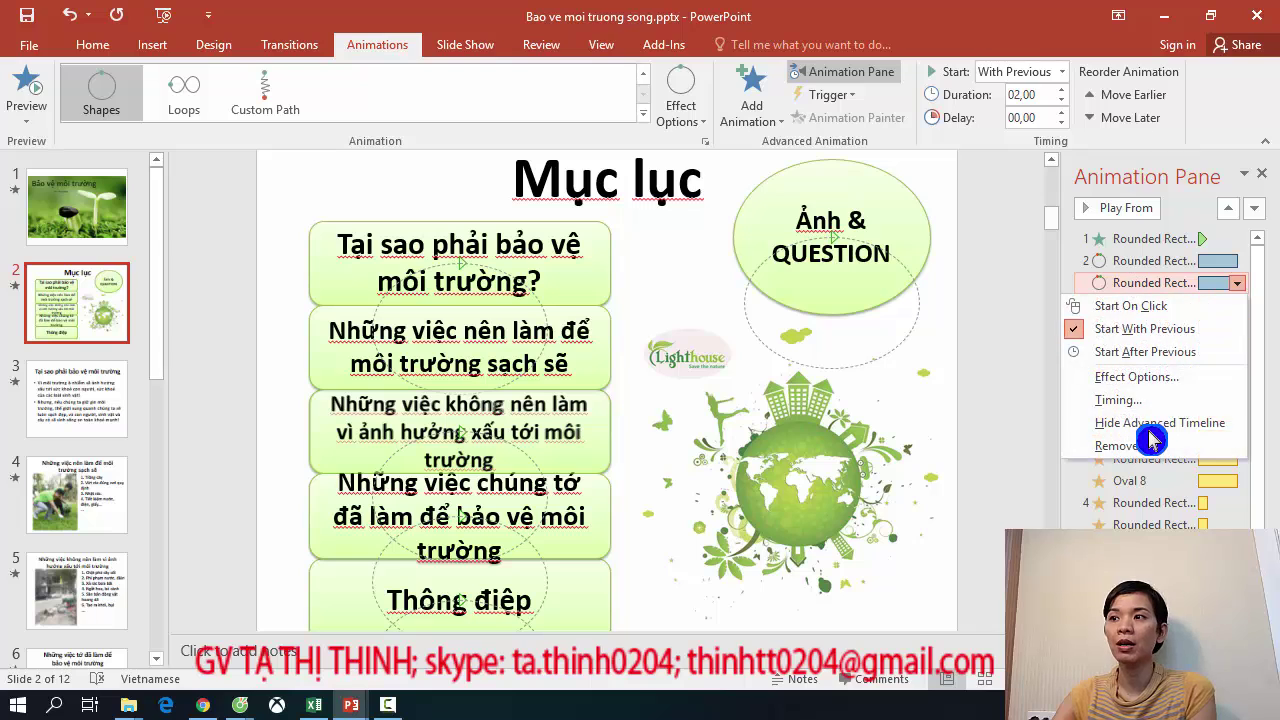
pyautogui.click(1141, 447)
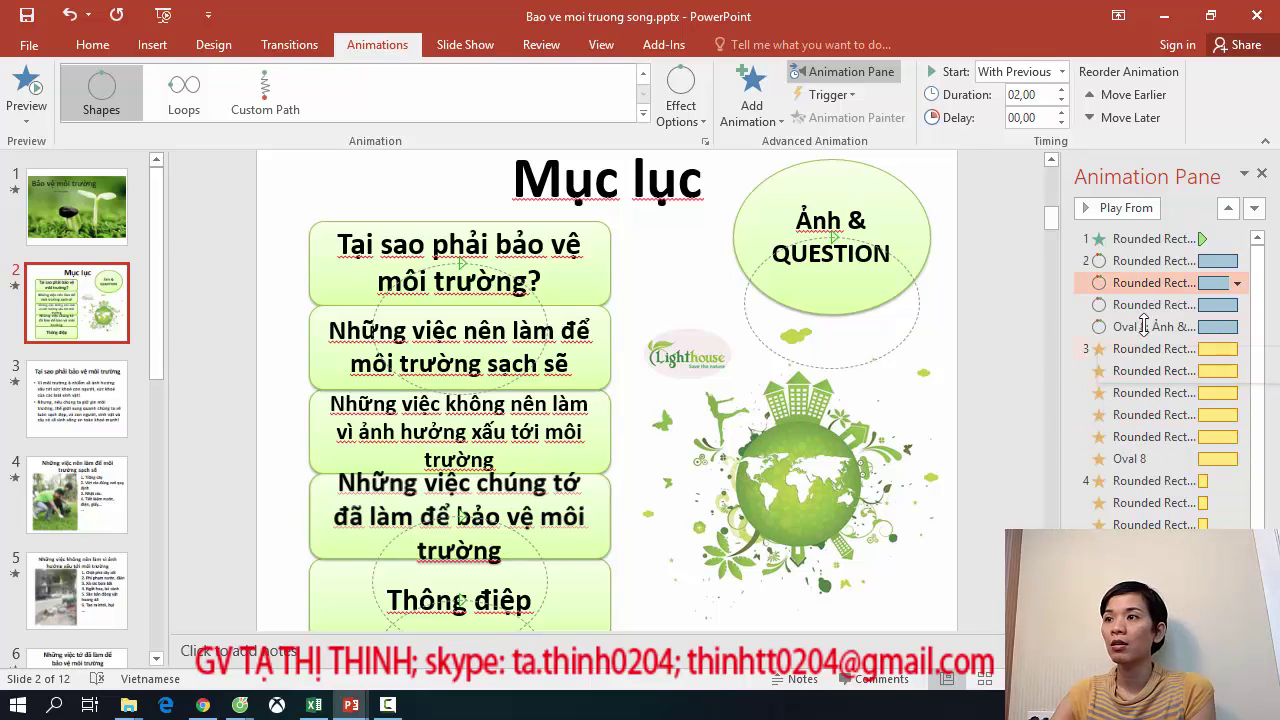
pyautogui.rightClick(1146, 287)
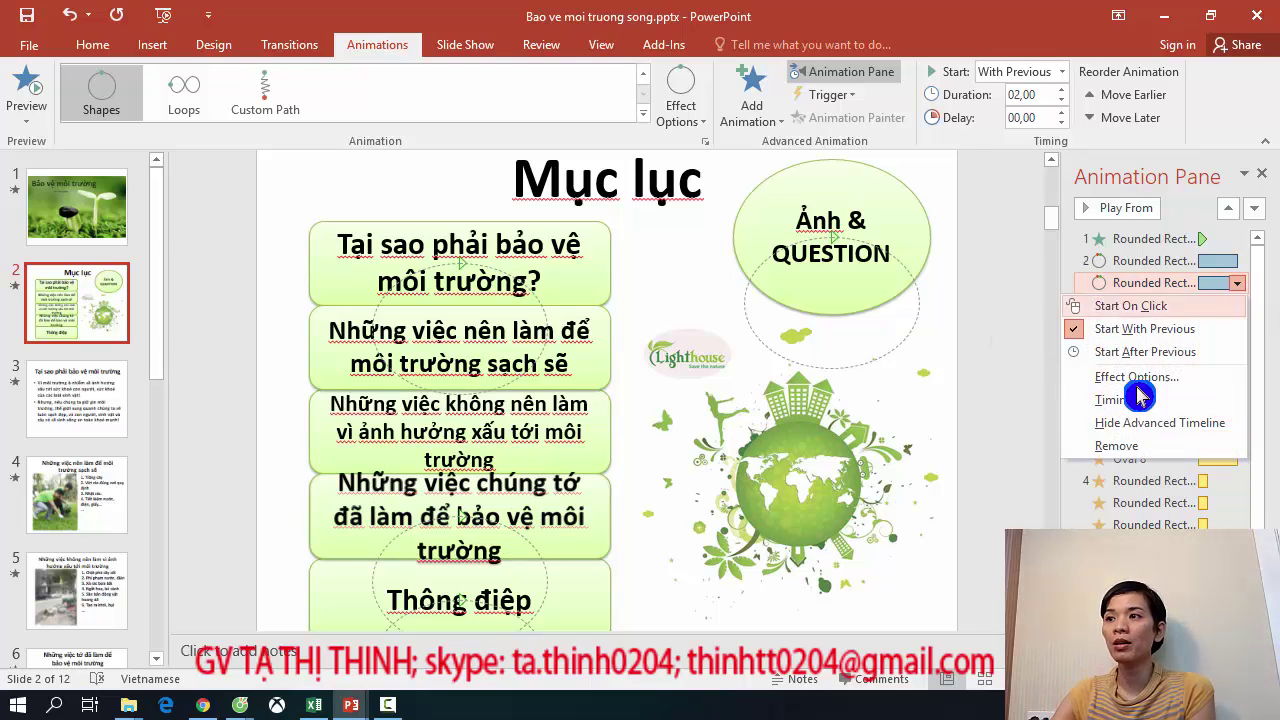
pyautogui.click(1127, 449)
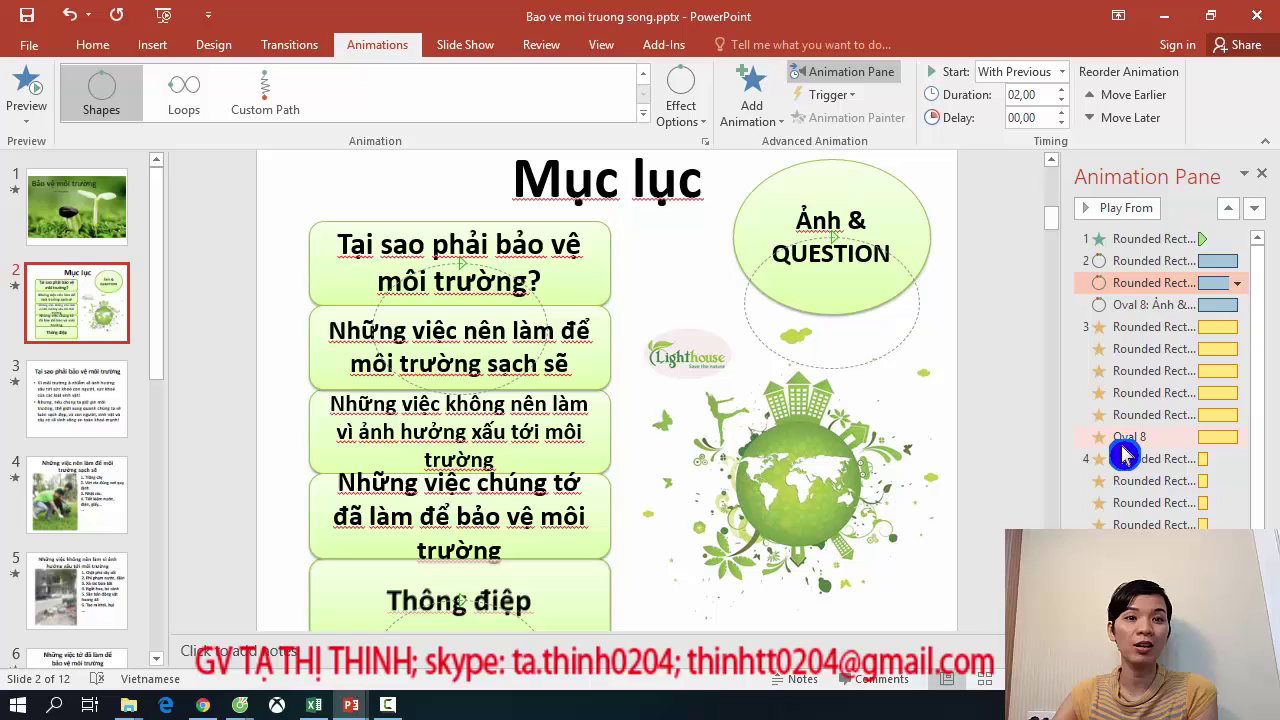
pyautogui.rightClick(1148, 285)
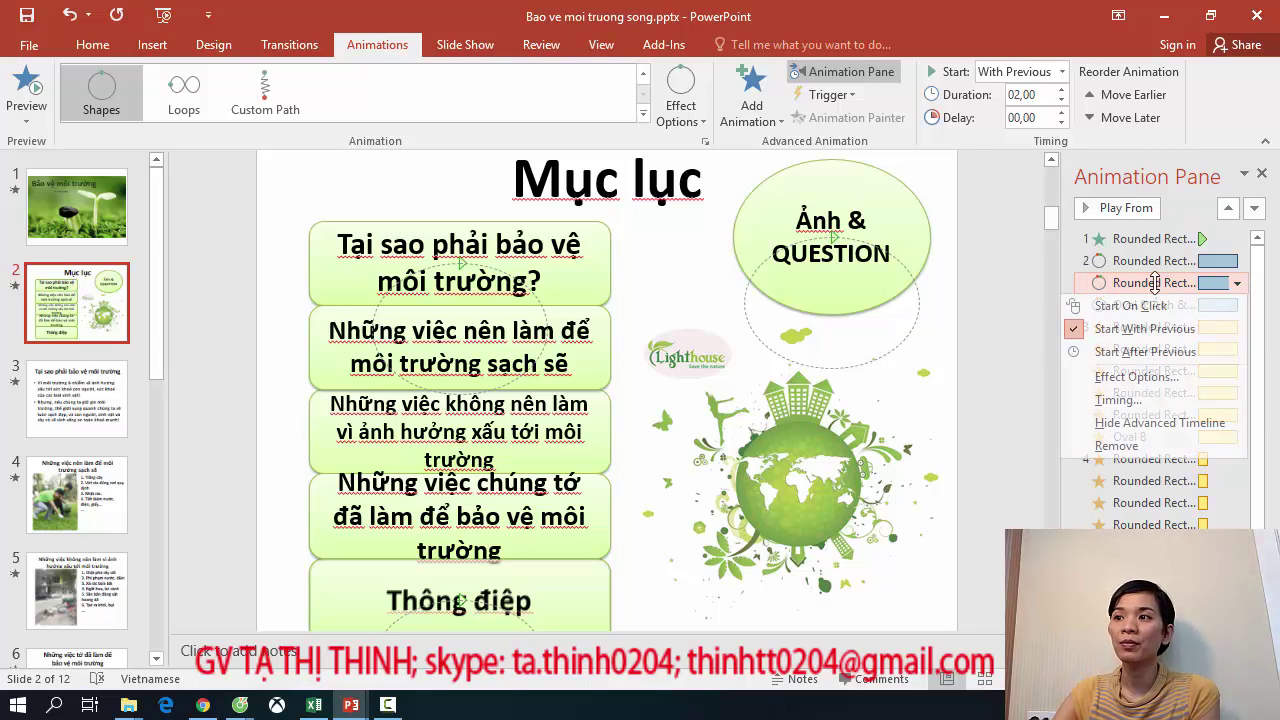
pyautogui.click(1143, 446)
pyautogui.rightClick(1148, 285)
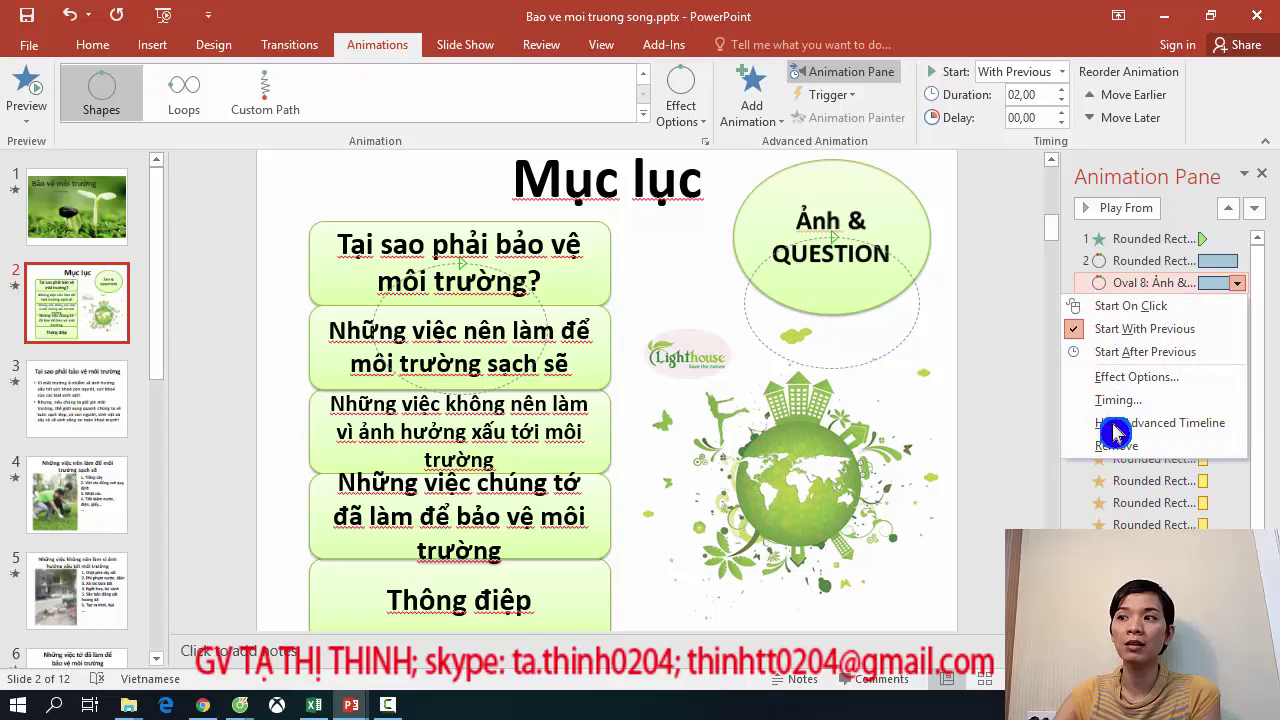
pyautogui.click(1132, 455)
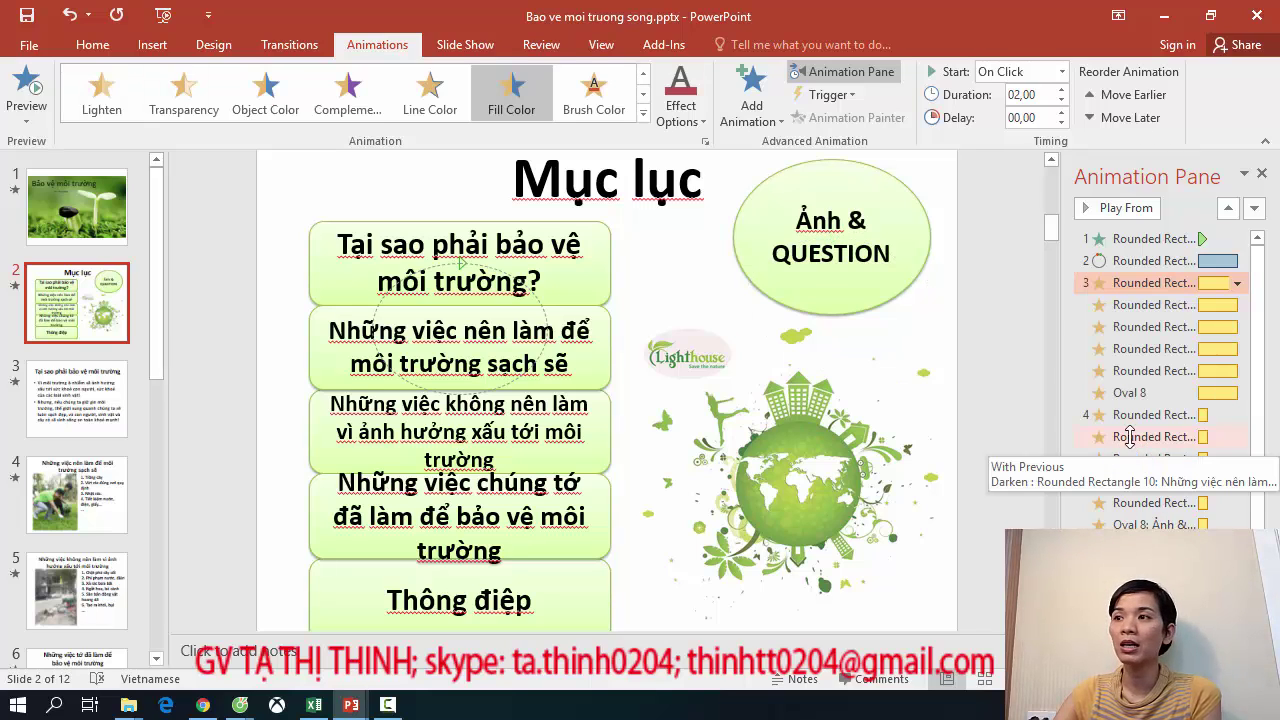
# Delete the duplicate fill-colour animations, including the one on Oval 8.
pyautogui.click(1163, 306)
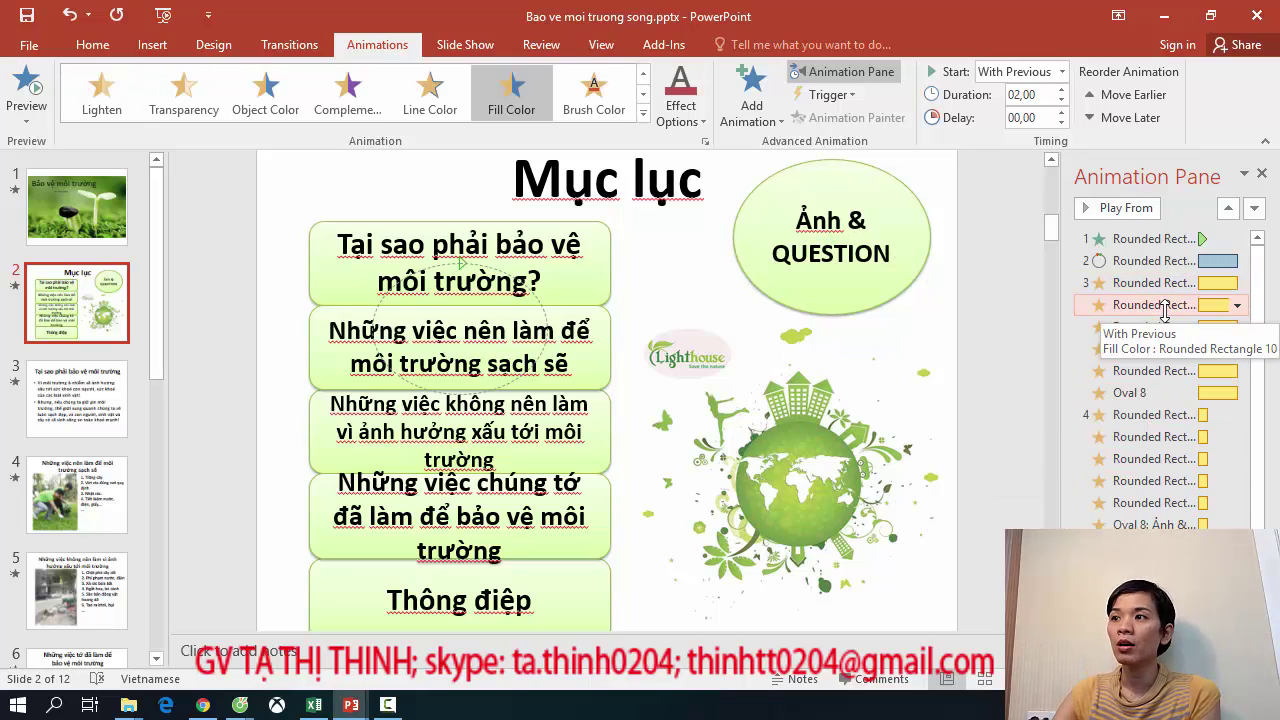
pyautogui.rightClick(1163, 306)
pyautogui.click(1168, 470)
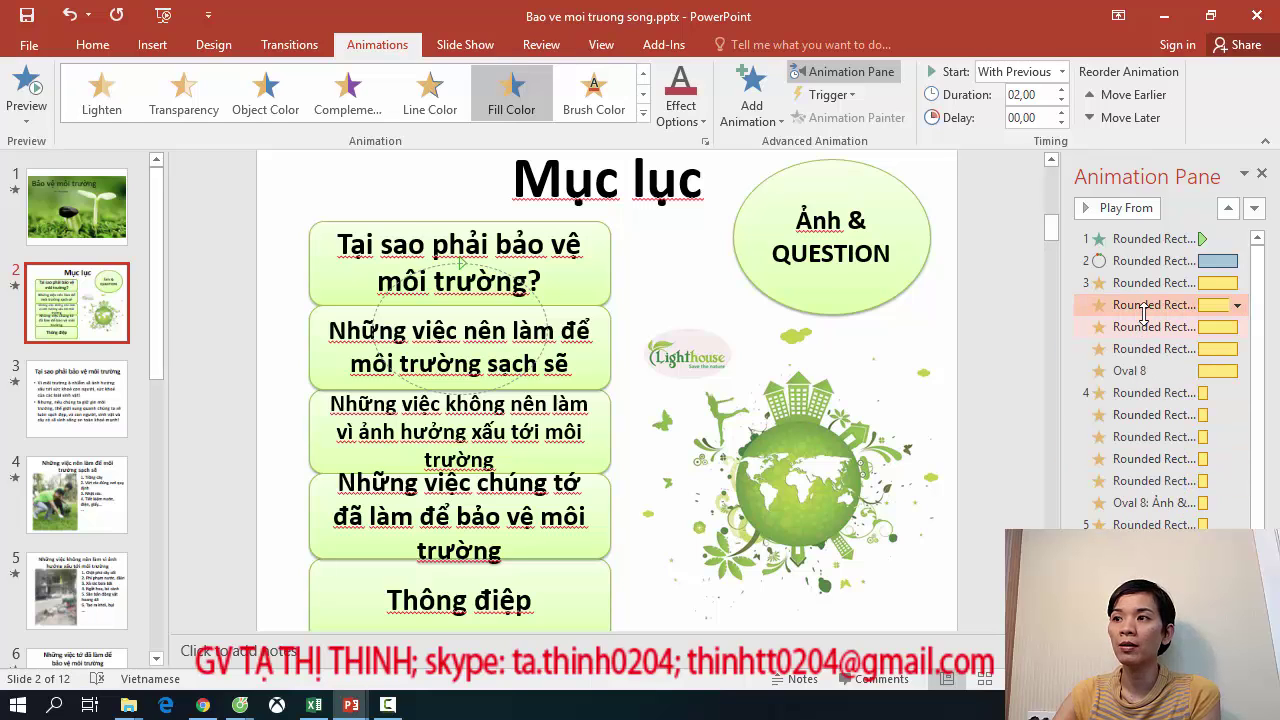
pyautogui.click(1237, 305)
pyautogui.click(1151, 470)
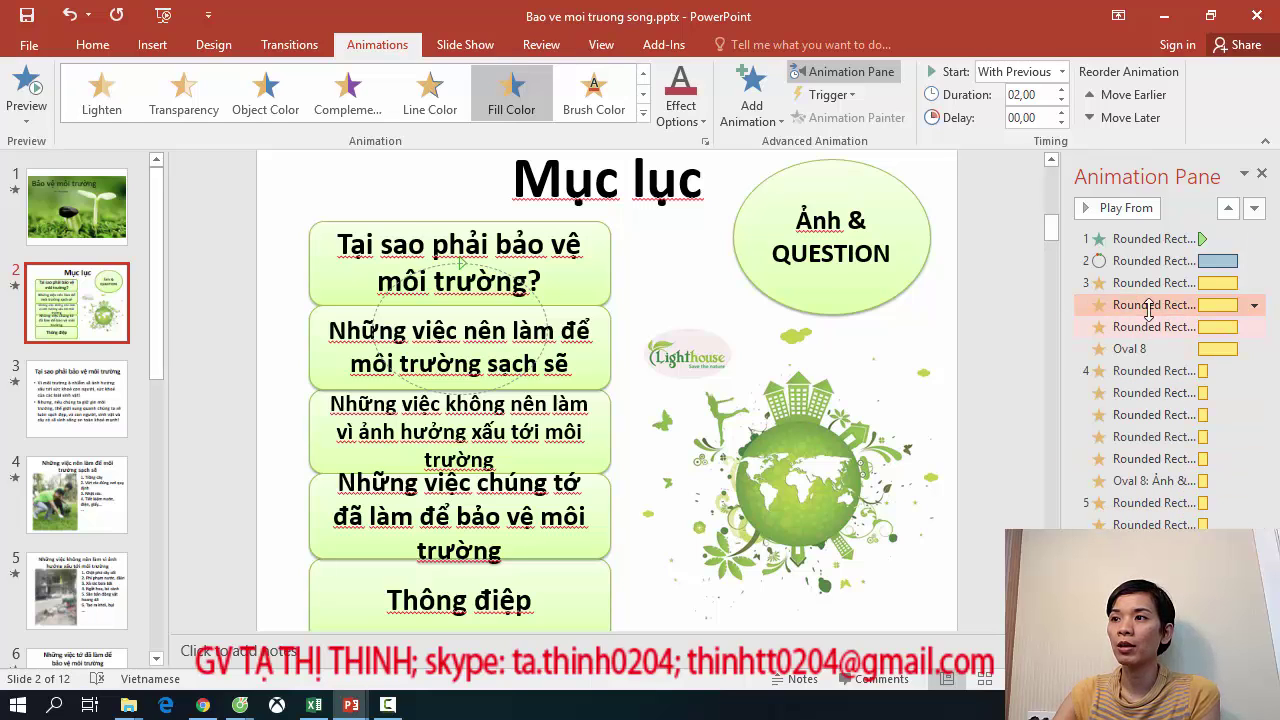
pyautogui.rightClick(1147, 305)
pyautogui.click(1143, 475)
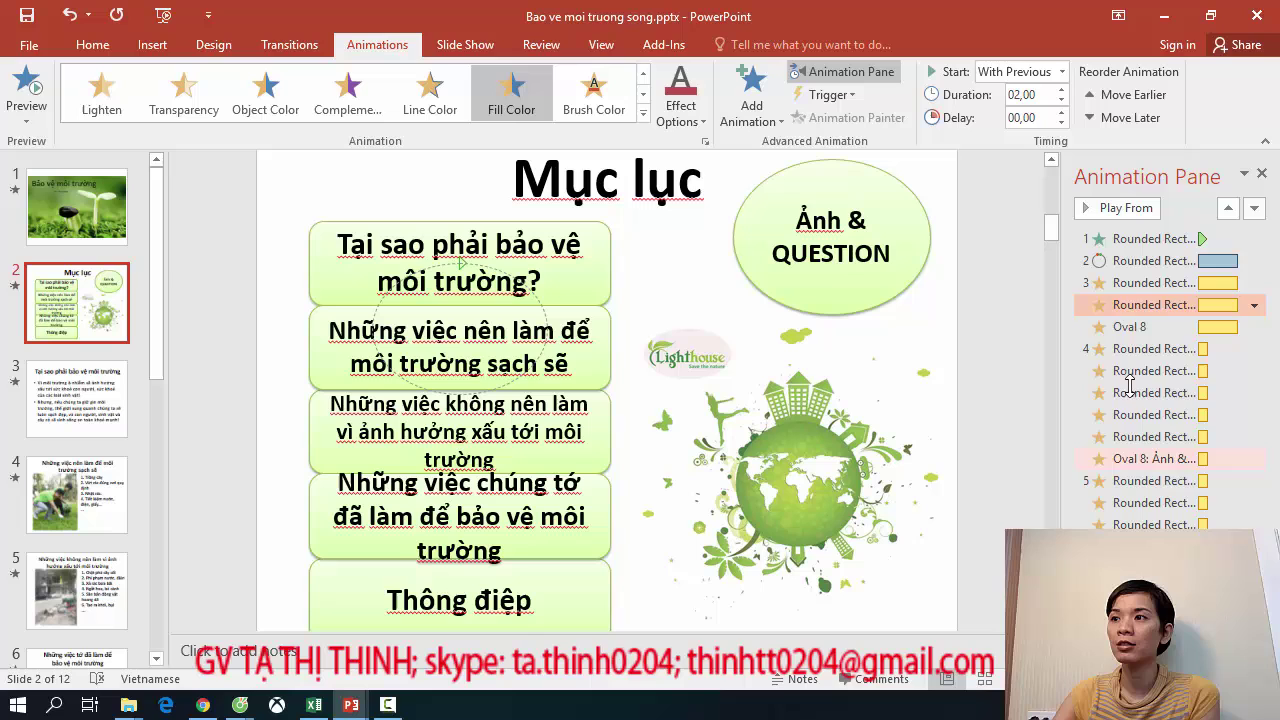
pyautogui.rightClick(1143, 305)
pyautogui.click(1168, 472)
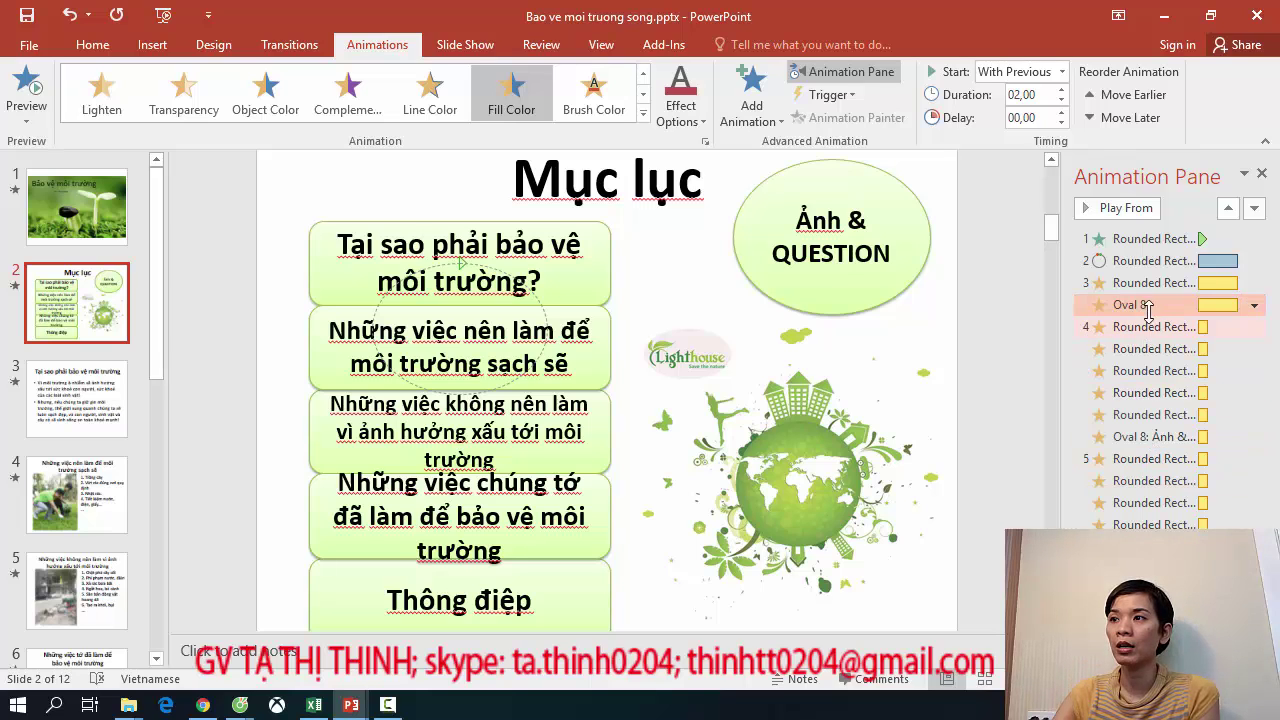
pyautogui.rightClick(1147, 307)
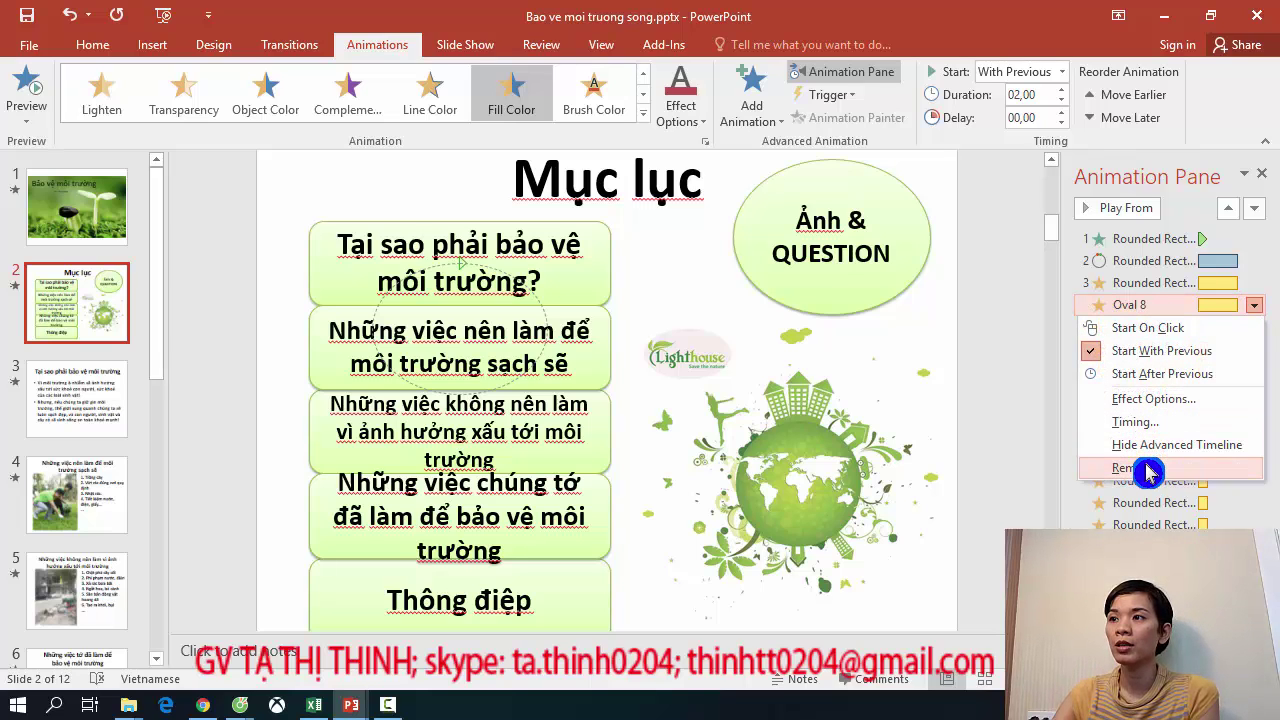
pyautogui.click(1148, 468)
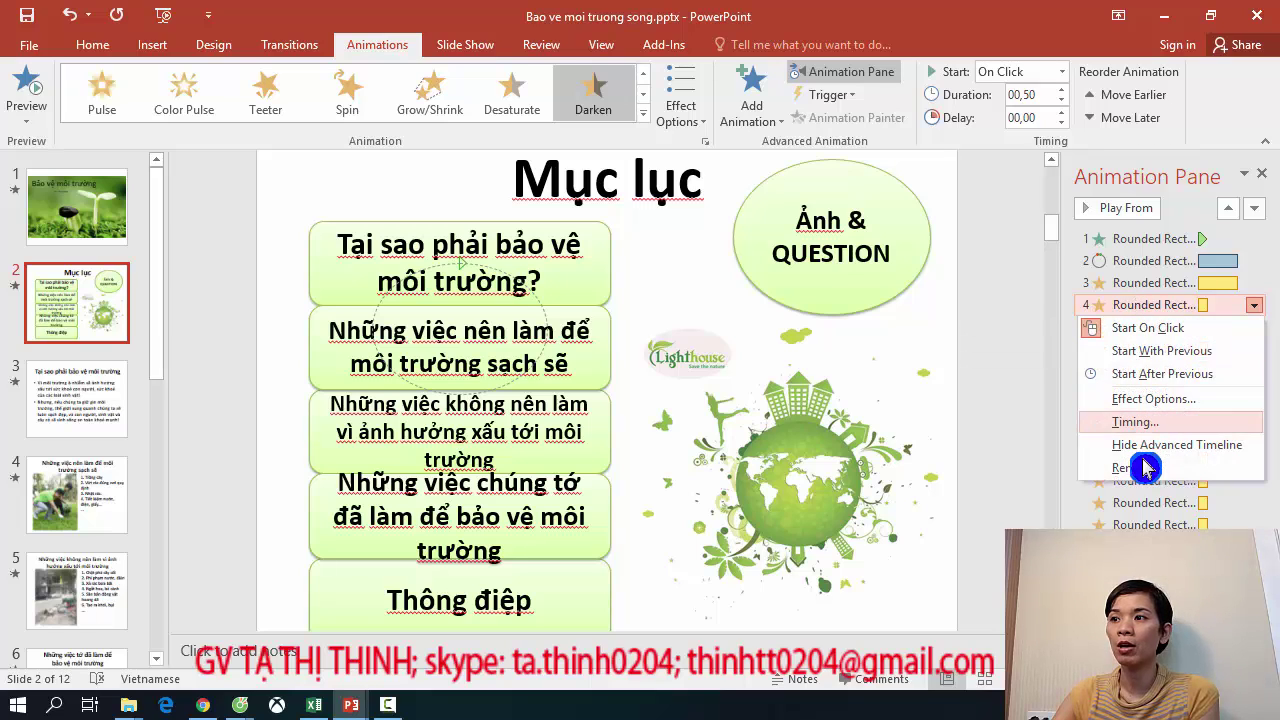
# Set a Darken effect to start With Previous and delete the duplicate Darken animations.
pyautogui.click(1160, 354)
pyautogui.rightClick(1140, 307)
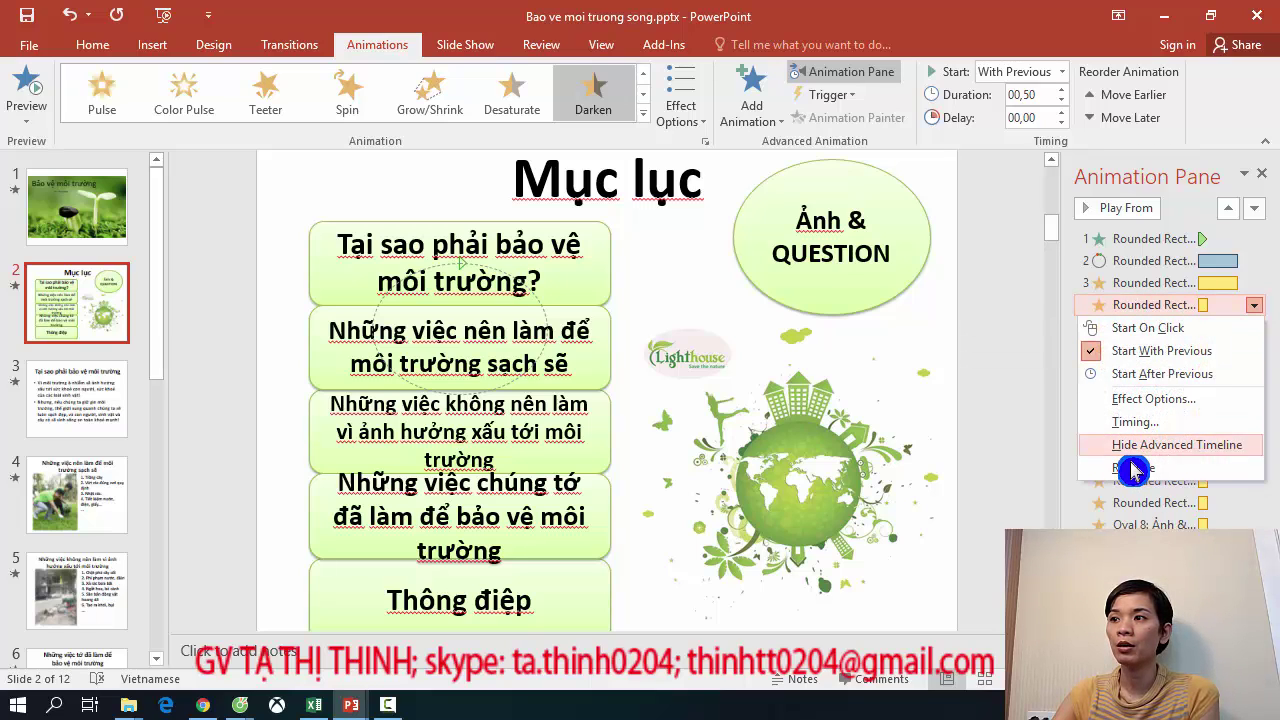
pyautogui.click(1133, 468)
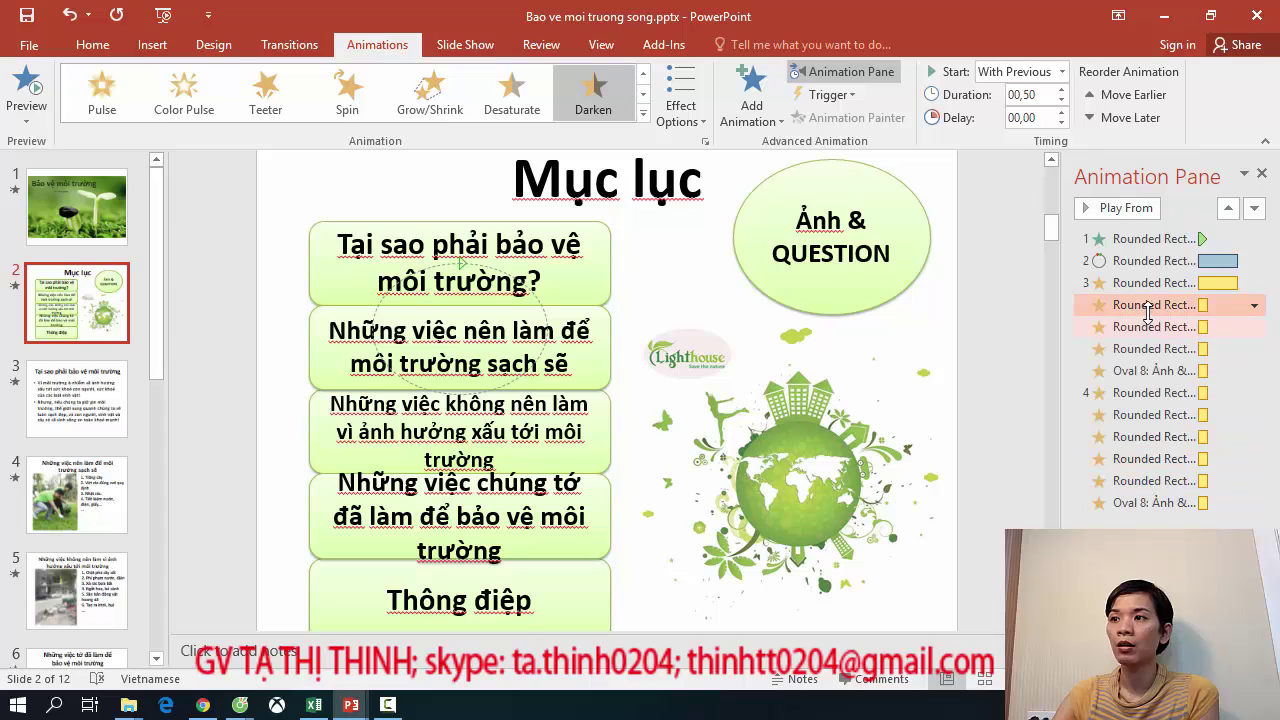
pyautogui.click(1253, 304)
pyautogui.click(1161, 470)
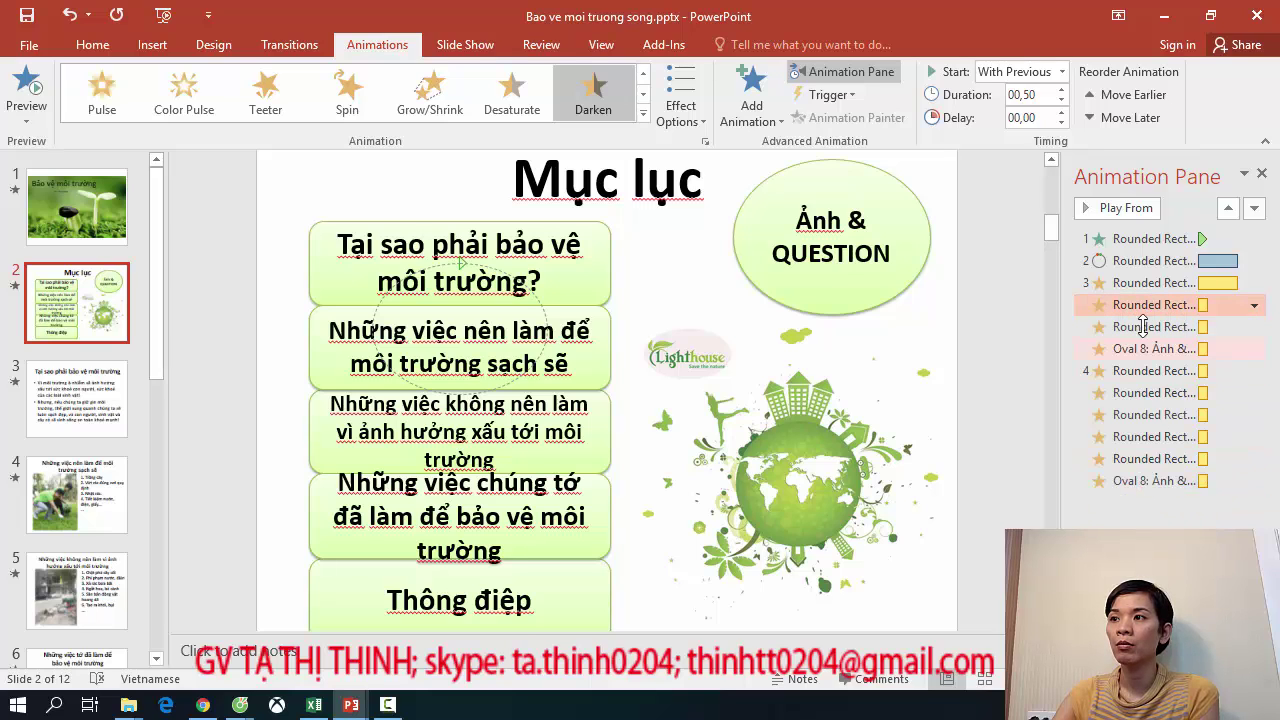
pyautogui.click(1253, 304)
pyautogui.click(1170, 470)
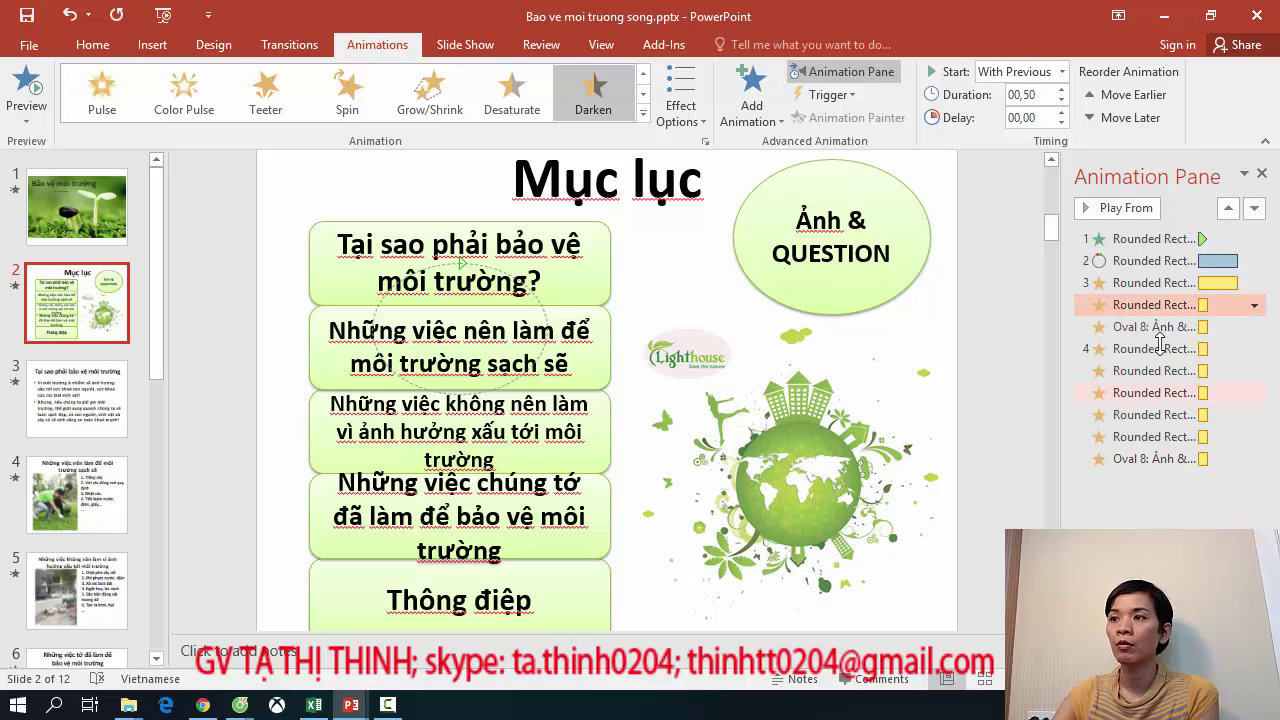
pyautogui.click(1253, 304)
pyautogui.click(1133, 468)
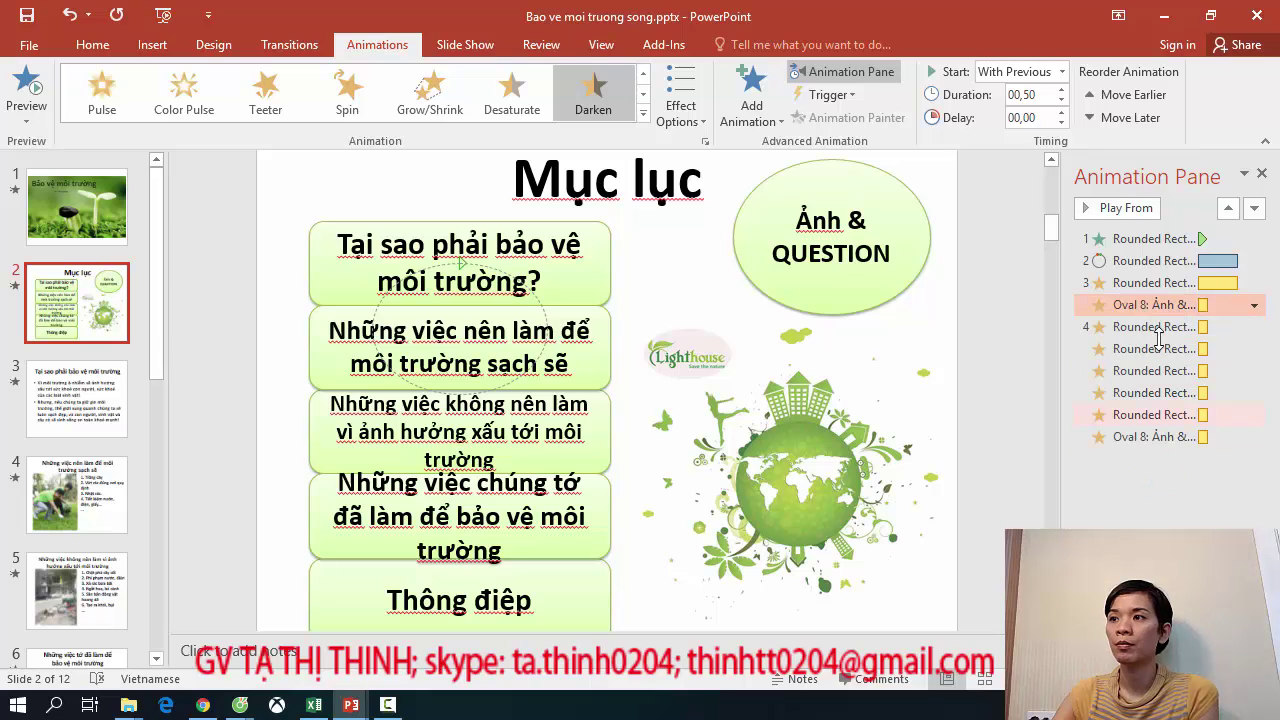
pyautogui.click(1253, 304)
pyautogui.click(1167, 470)
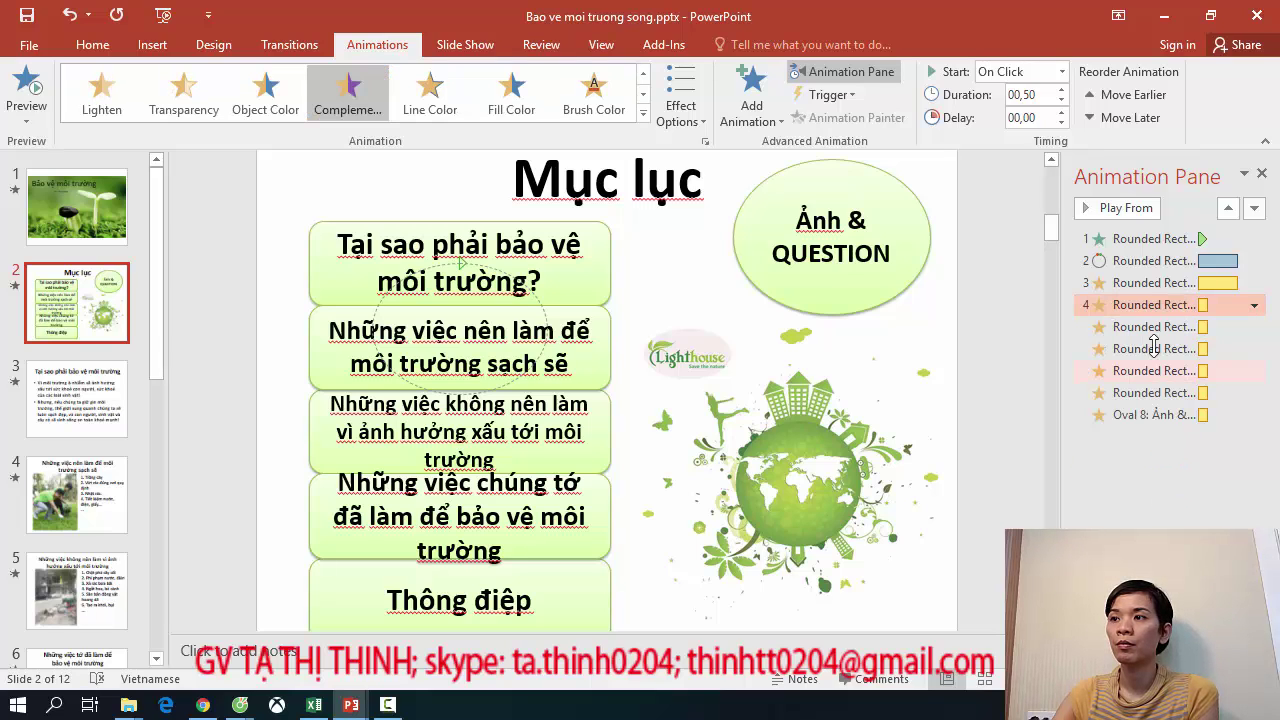
pyautogui.click(1253, 304)
# Delete the remaining rectangle animations and the last Oval 8 animation.
pyautogui.click(1147, 470)
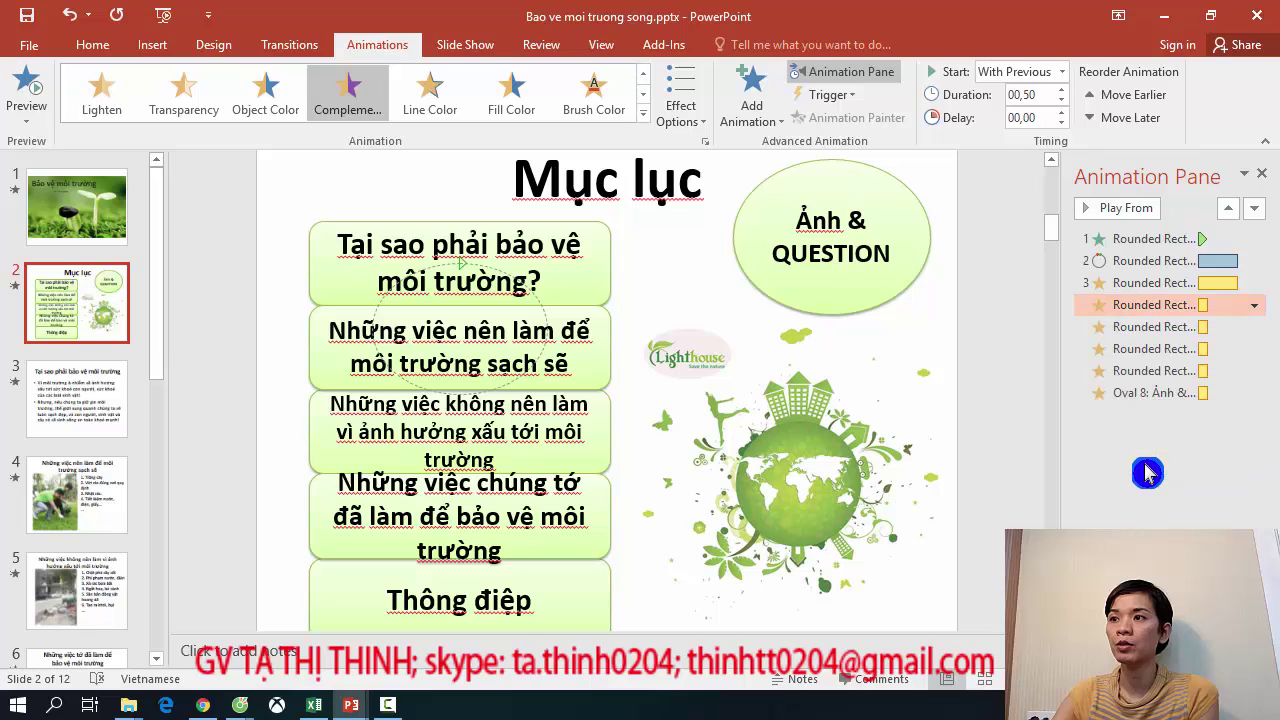
pyautogui.click(1253, 304)
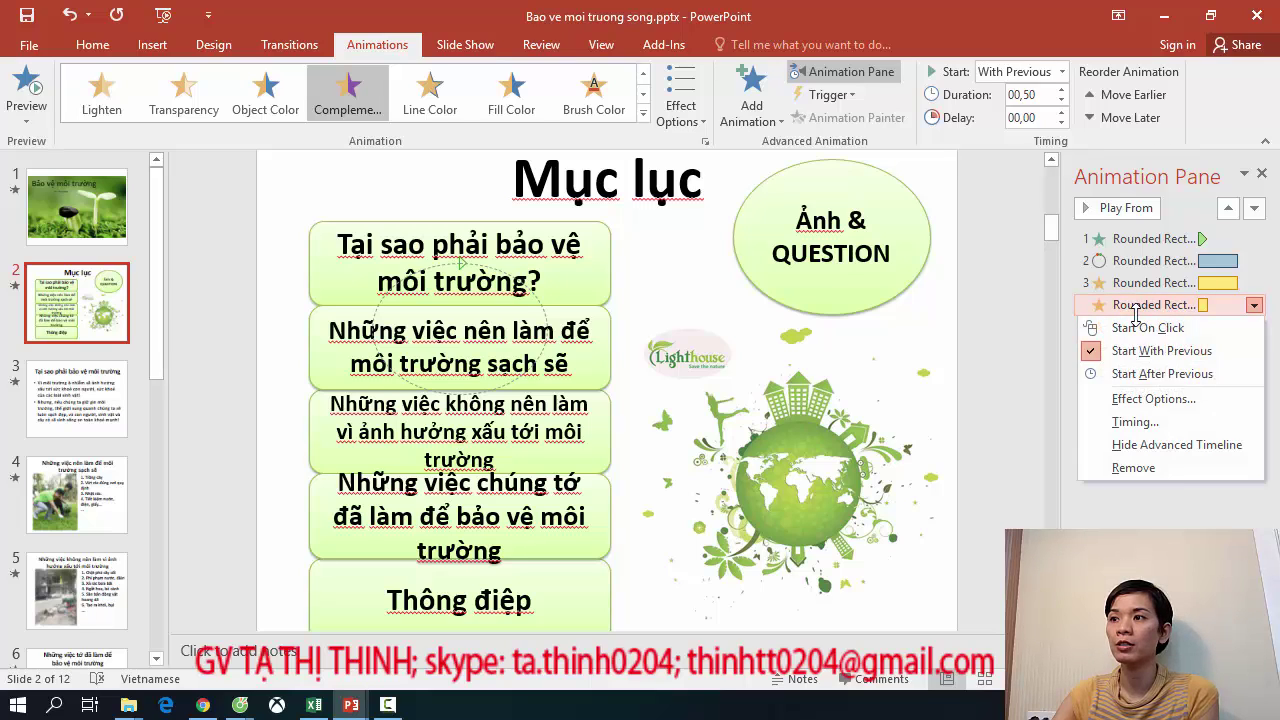
pyautogui.click(1167, 470)
pyautogui.click(1253, 304)
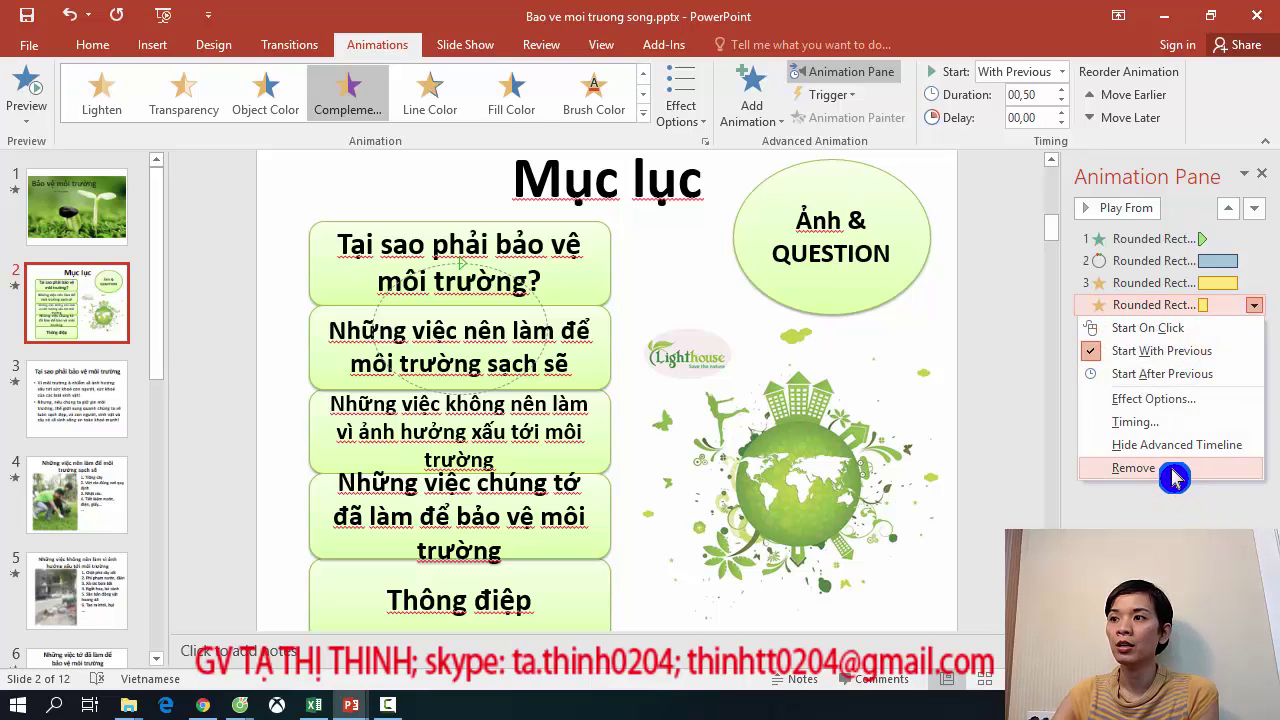
pyautogui.click(1167, 470)
pyautogui.click(1253, 304)
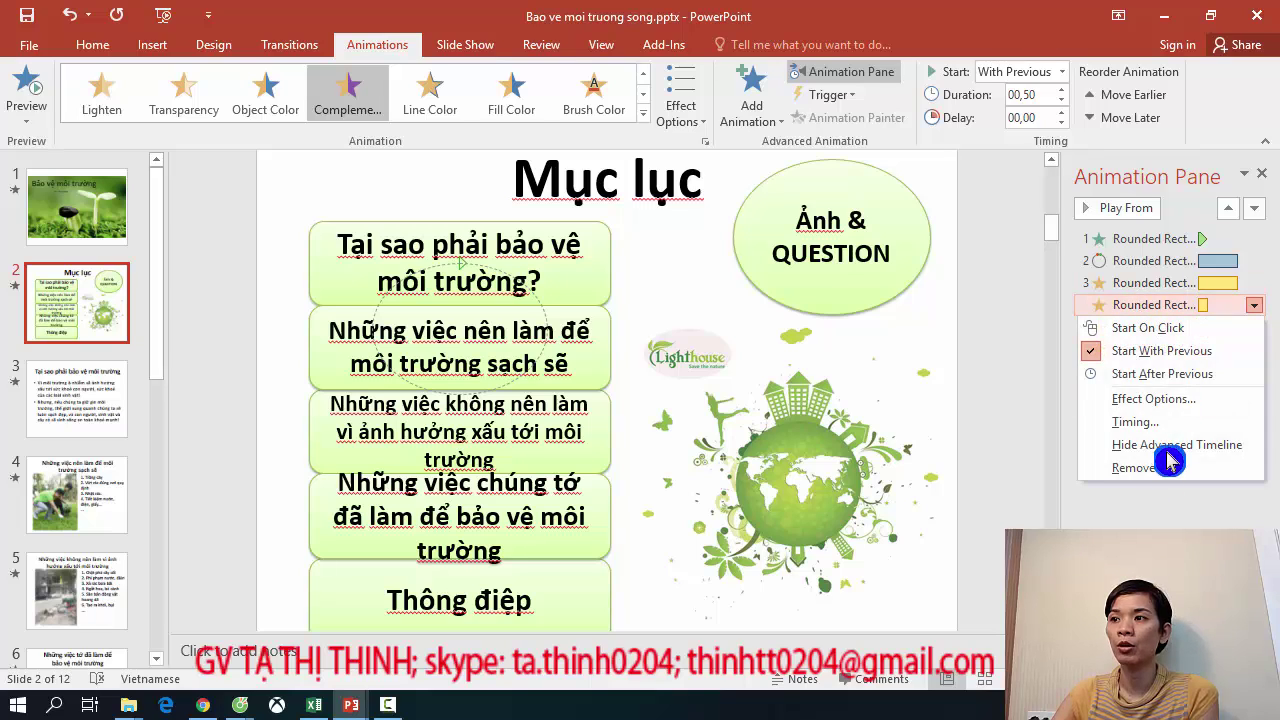
pyautogui.click(1085, 472)
pyautogui.rightClick(1144, 310)
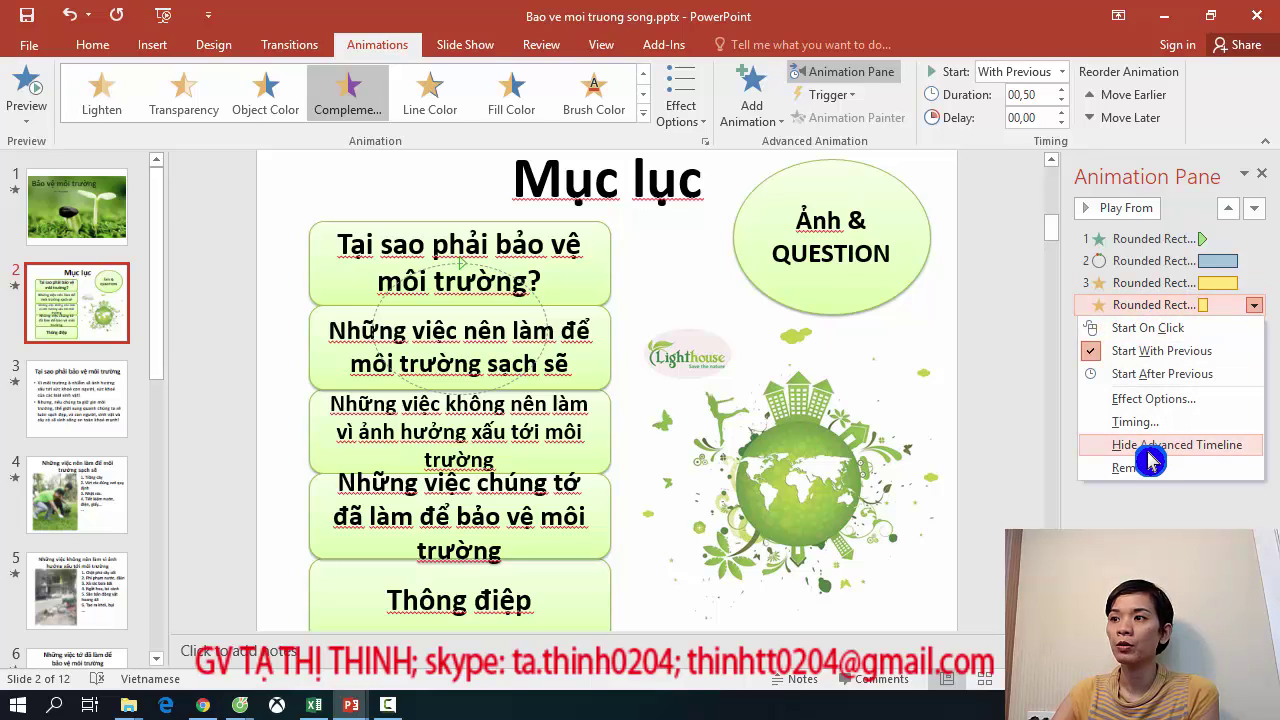
pyautogui.click(1150, 472)
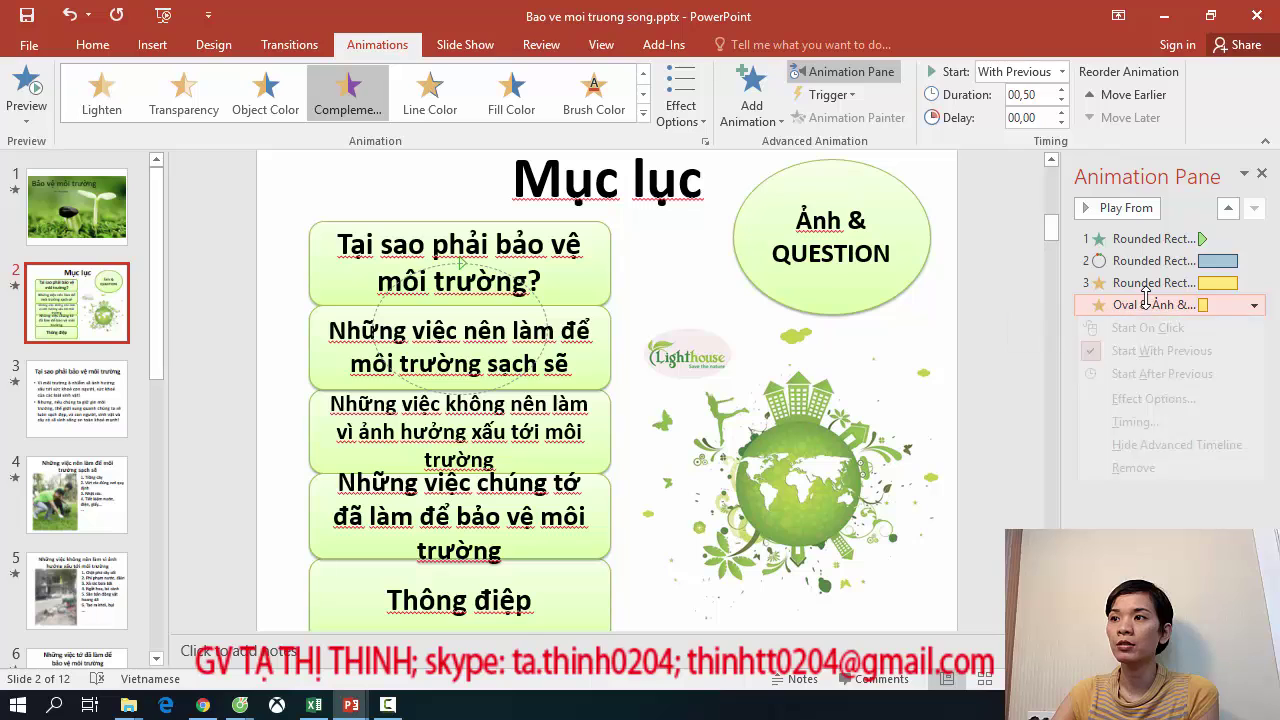
pyautogui.click(1253, 304)
pyautogui.click(1174, 470)
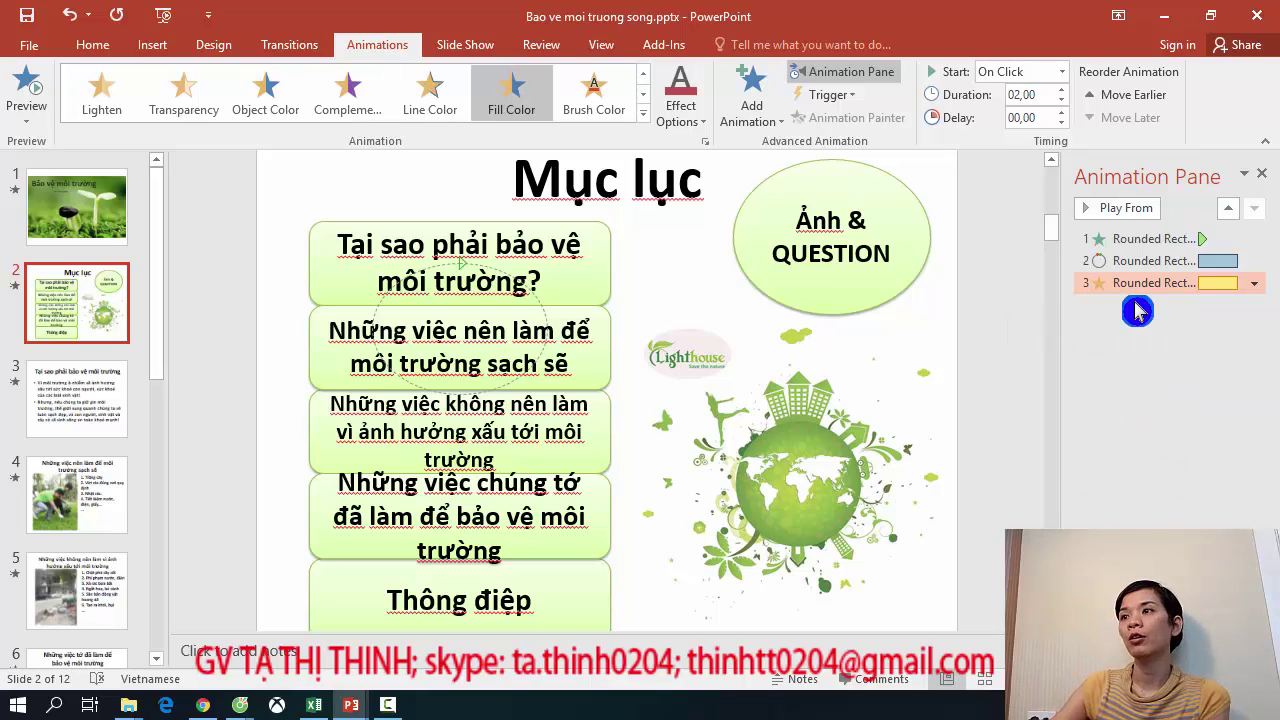
# Preview the remaining effects, delete the third fill-colour animation, and test the slide show.
pyautogui.click(1123, 210)
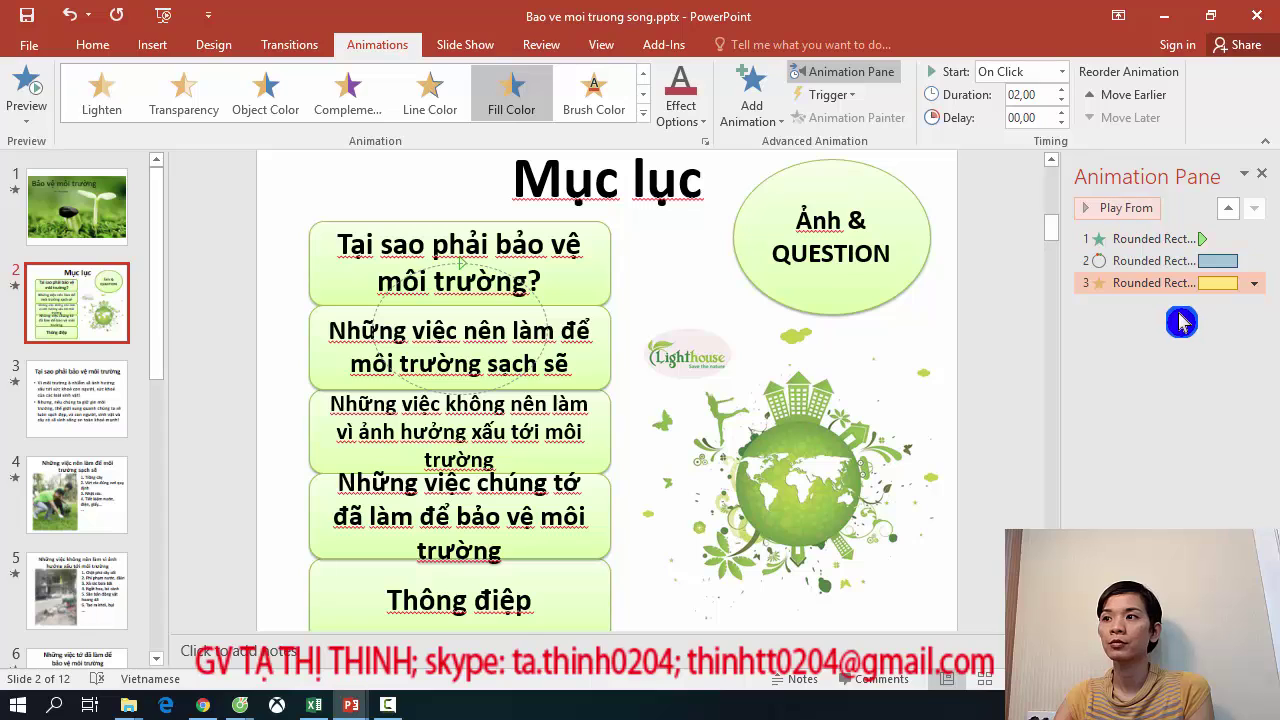
pyautogui.rightClick(1168, 283)
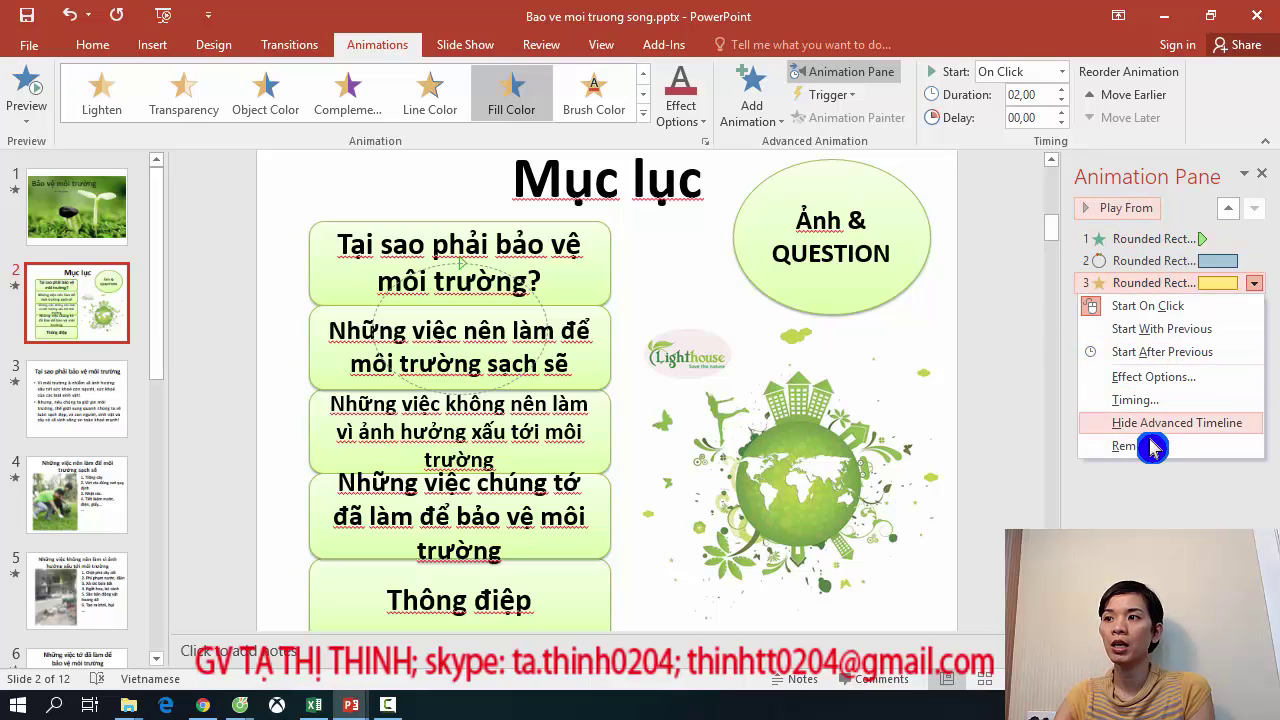
pyautogui.click(1110, 446)
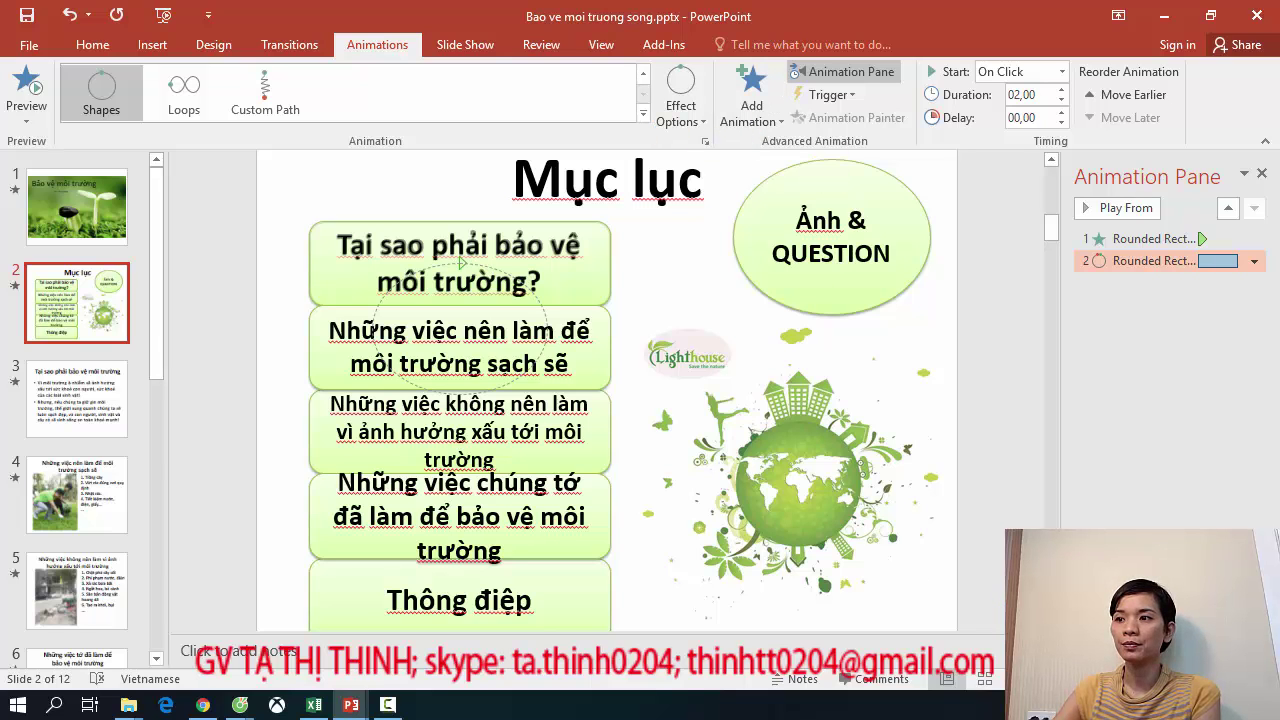
pyautogui.hotkey('shift', 'F5')
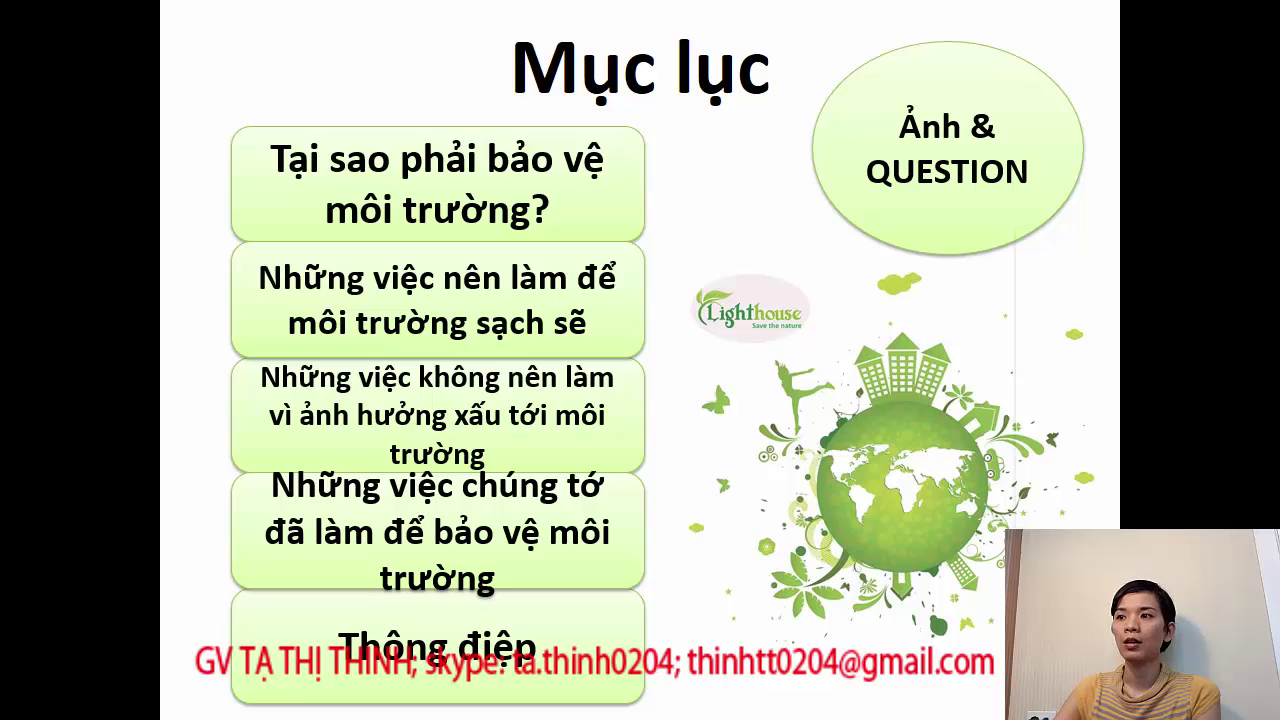
pyautogui.rightClick(1018, 230)
pyautogui.click(1080, 521)
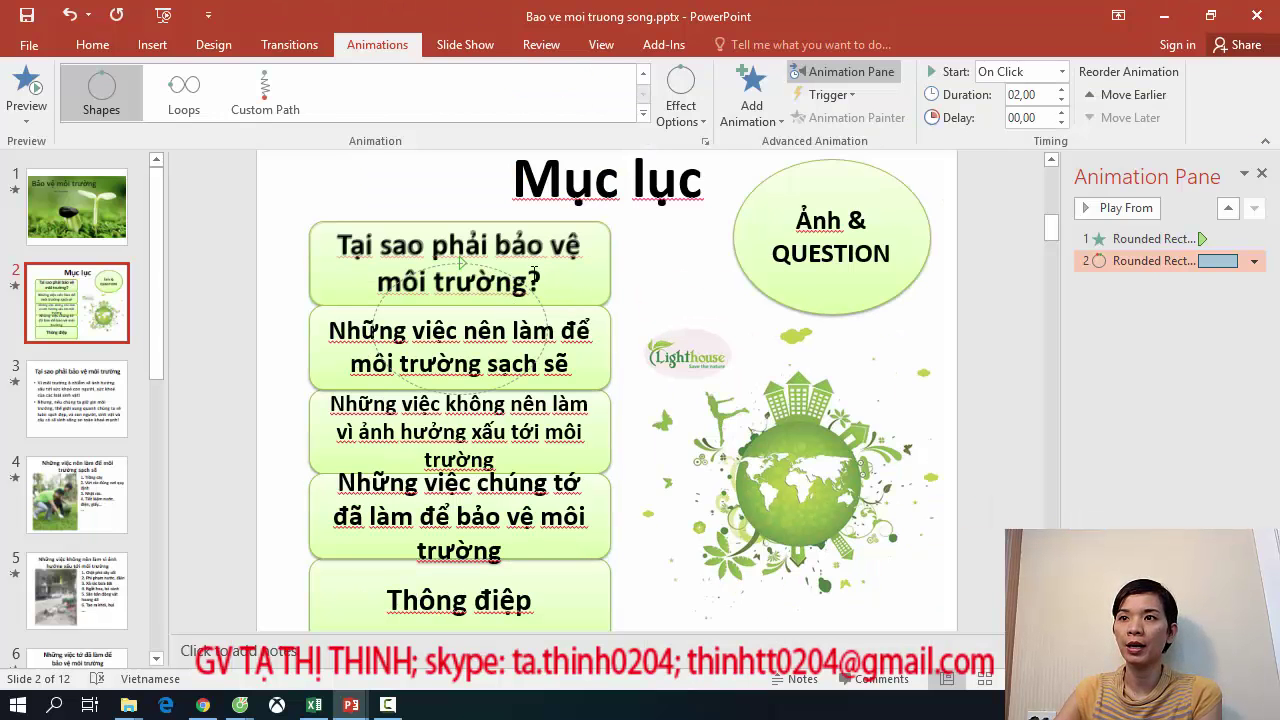
# Delete the remaining animations on the top contents box.
pyautogui.click(606, 263)
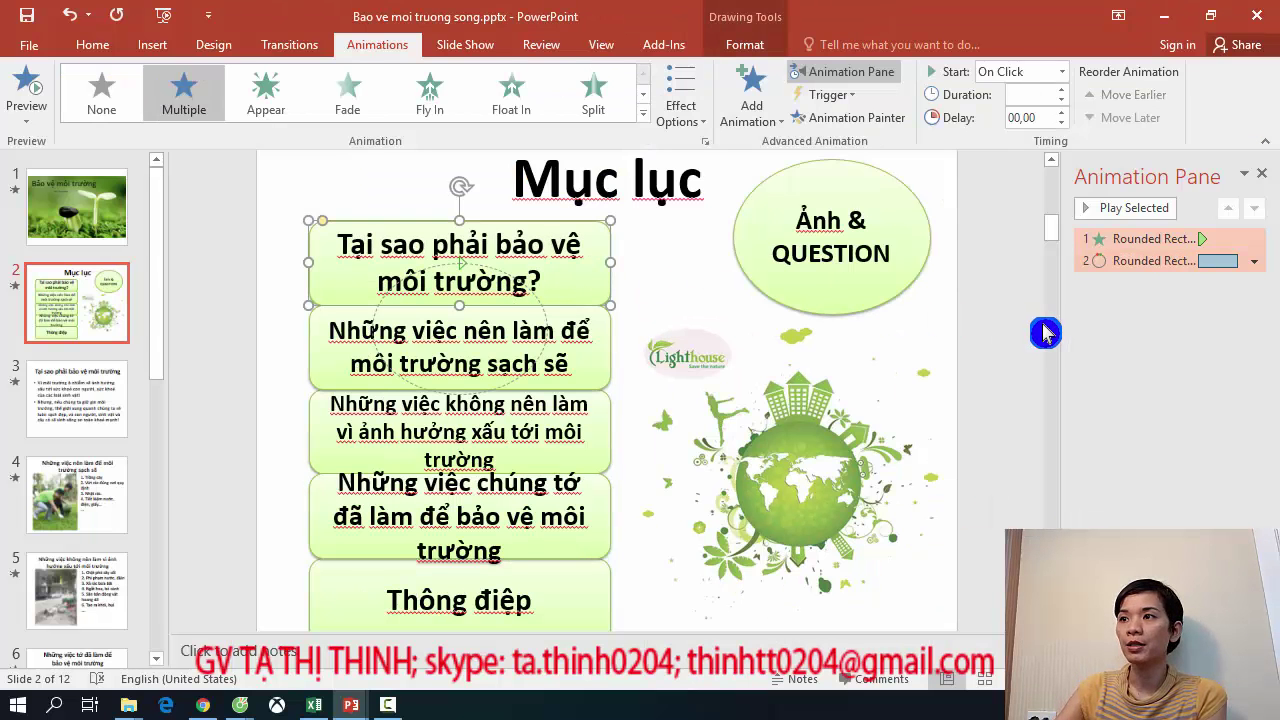
pyautogui.rightClick(1180, 262)
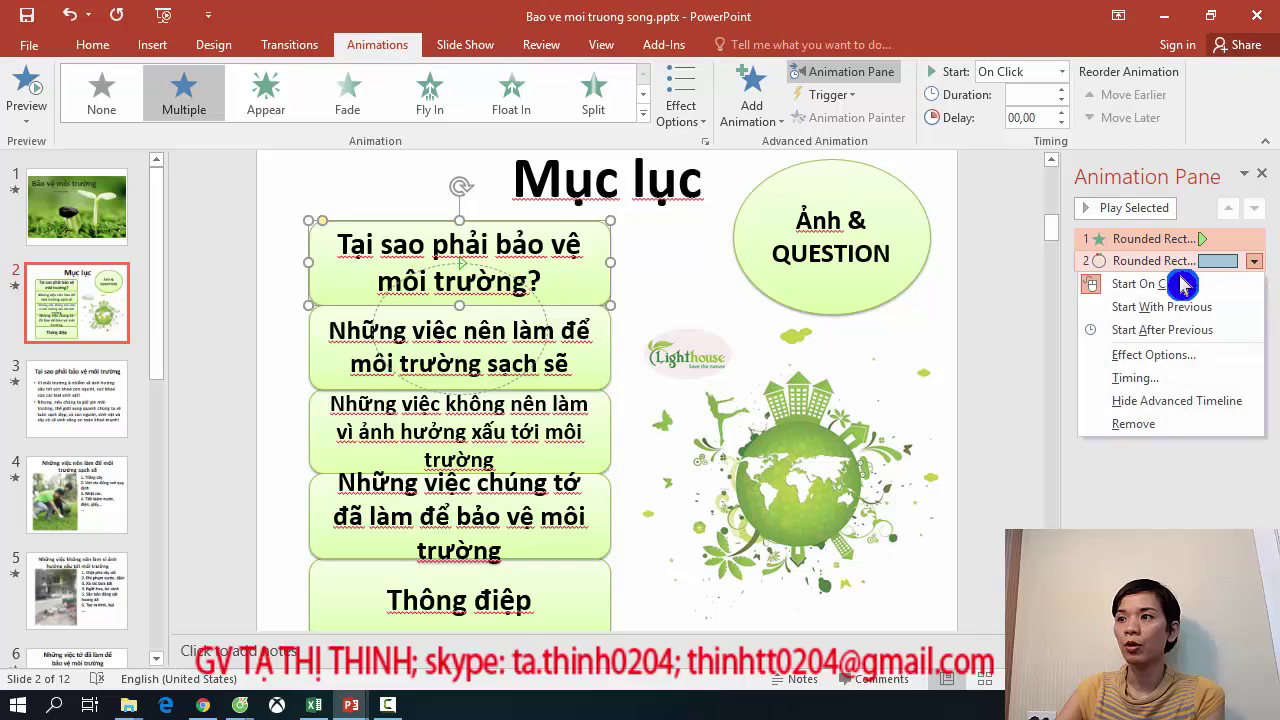
pyautogui.click(1158, 426)
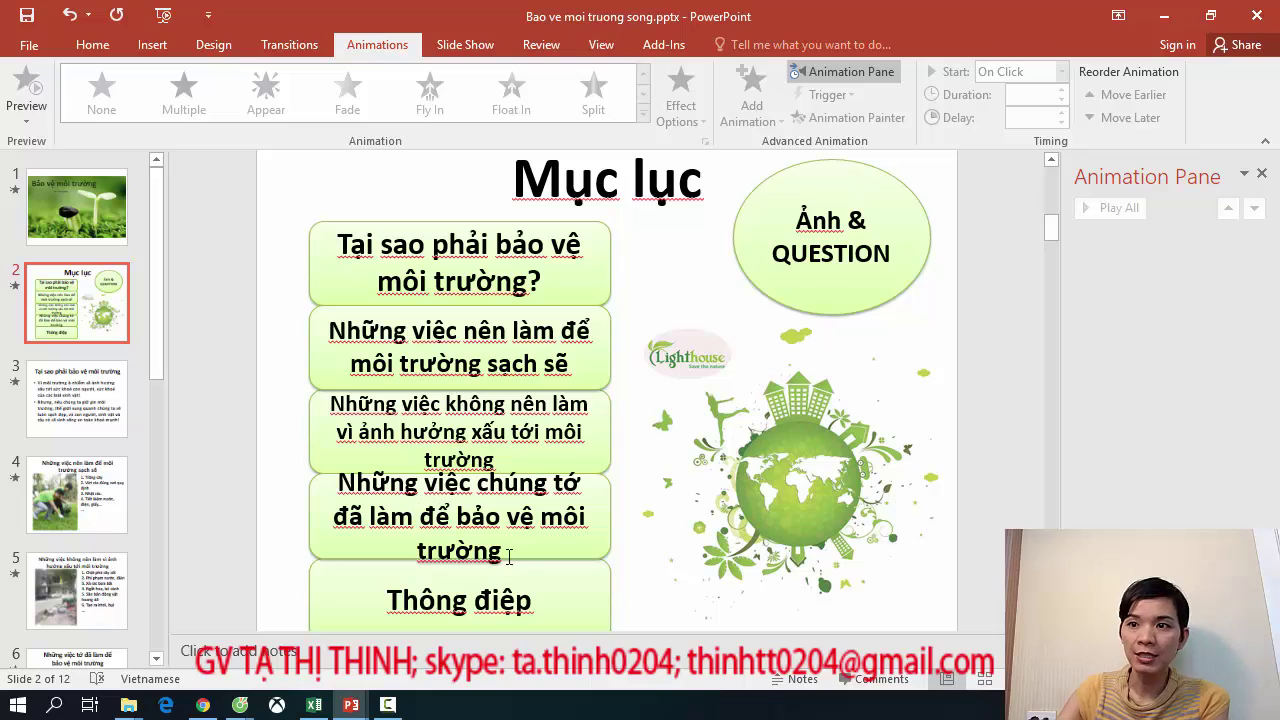
# Select the text of the 'Tại sao phải bảo vệ môi trường?' box and left-align it.
pyautogui.click(571, 541)
pyautogui.scroll(-1, 558, 578)
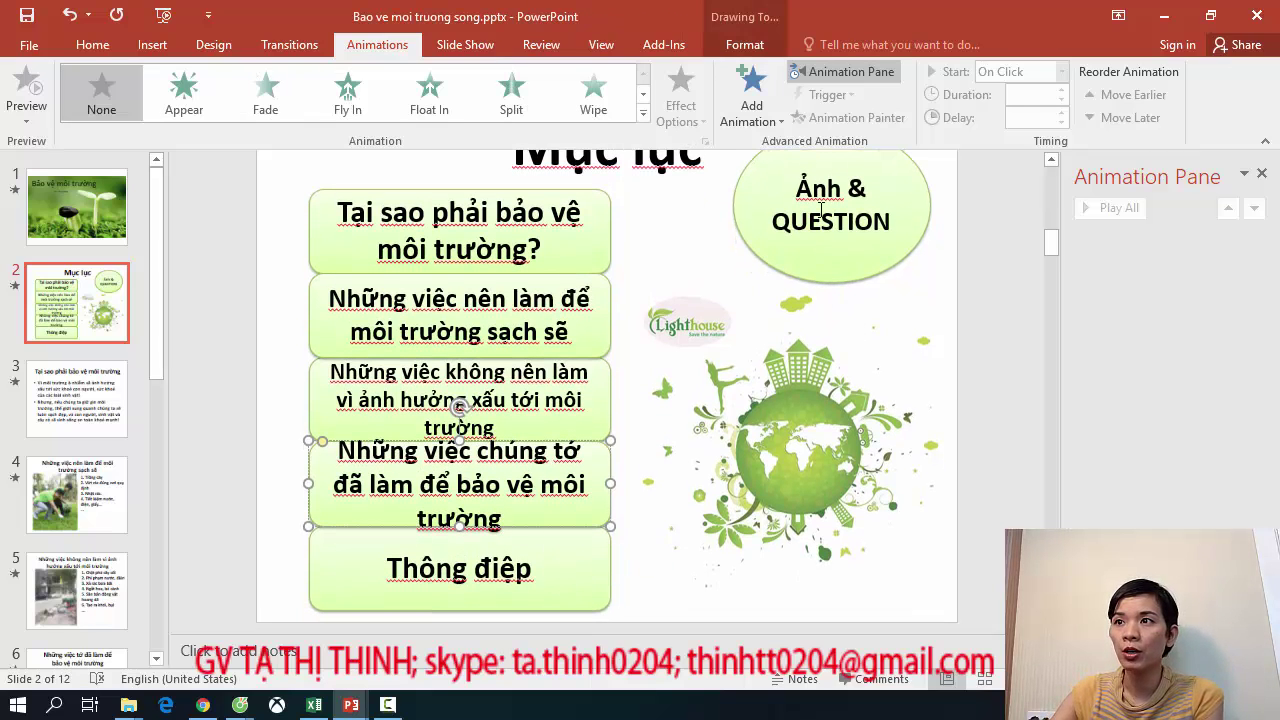
pyautogui.click(542, 245)
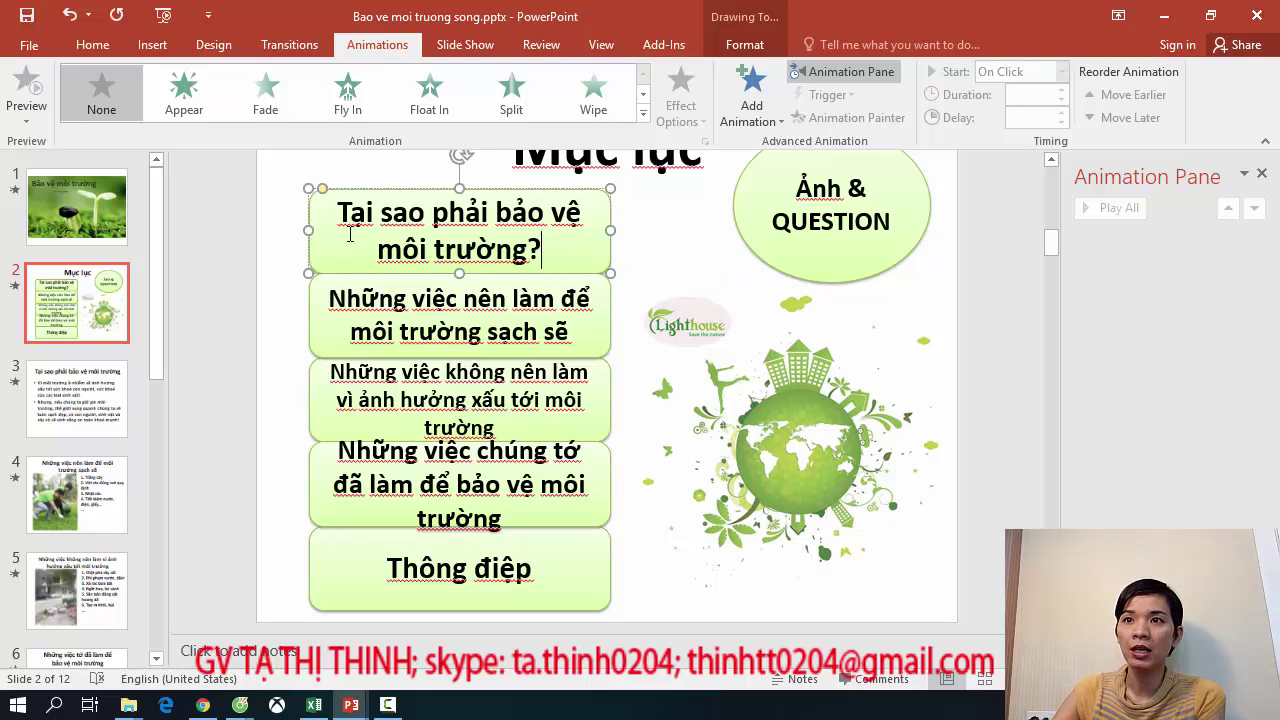
pyautogui.moveTo(473, 228); pyautogui.dragTo(545, 246)
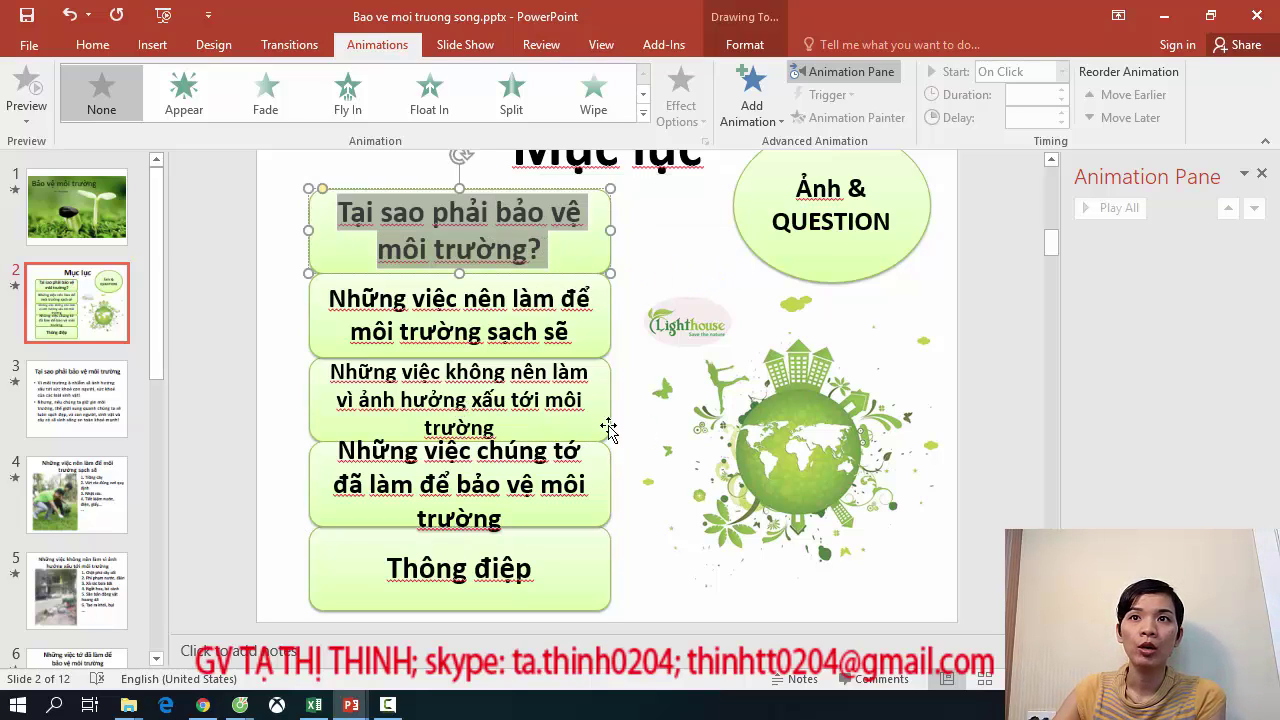
pyautogui.click(98, 50)
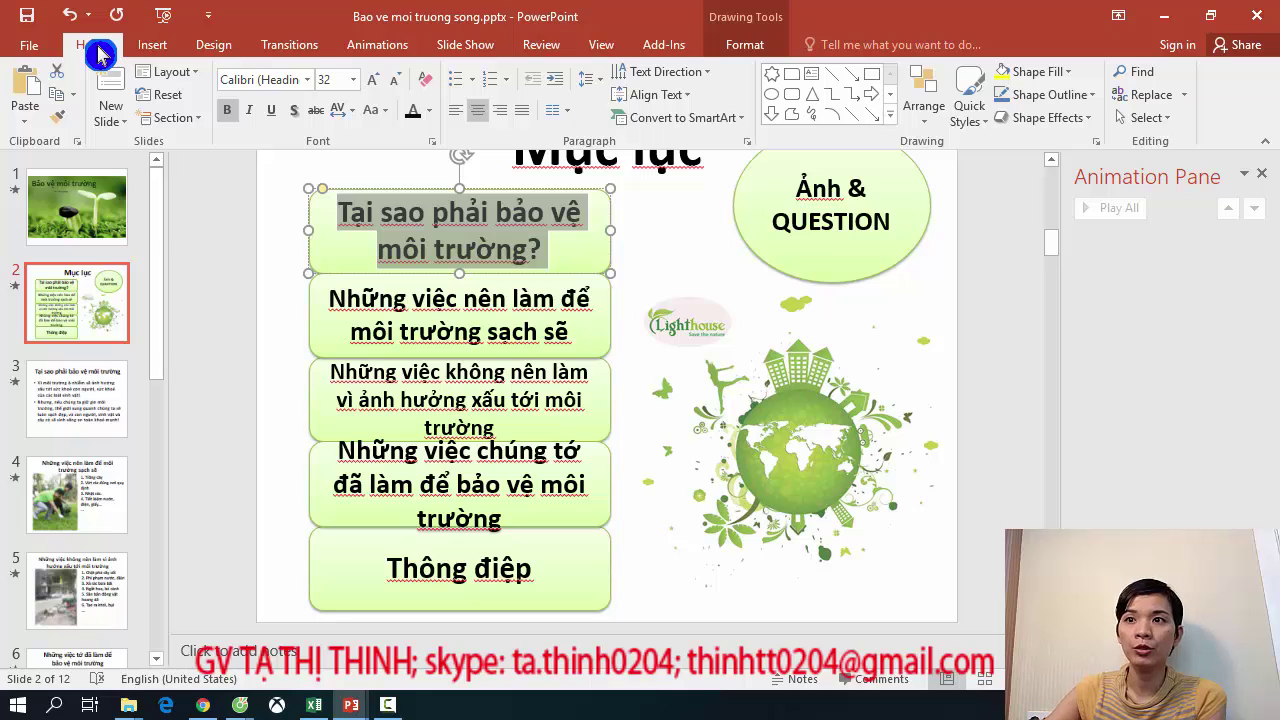
pyautogui.click(457, 114)
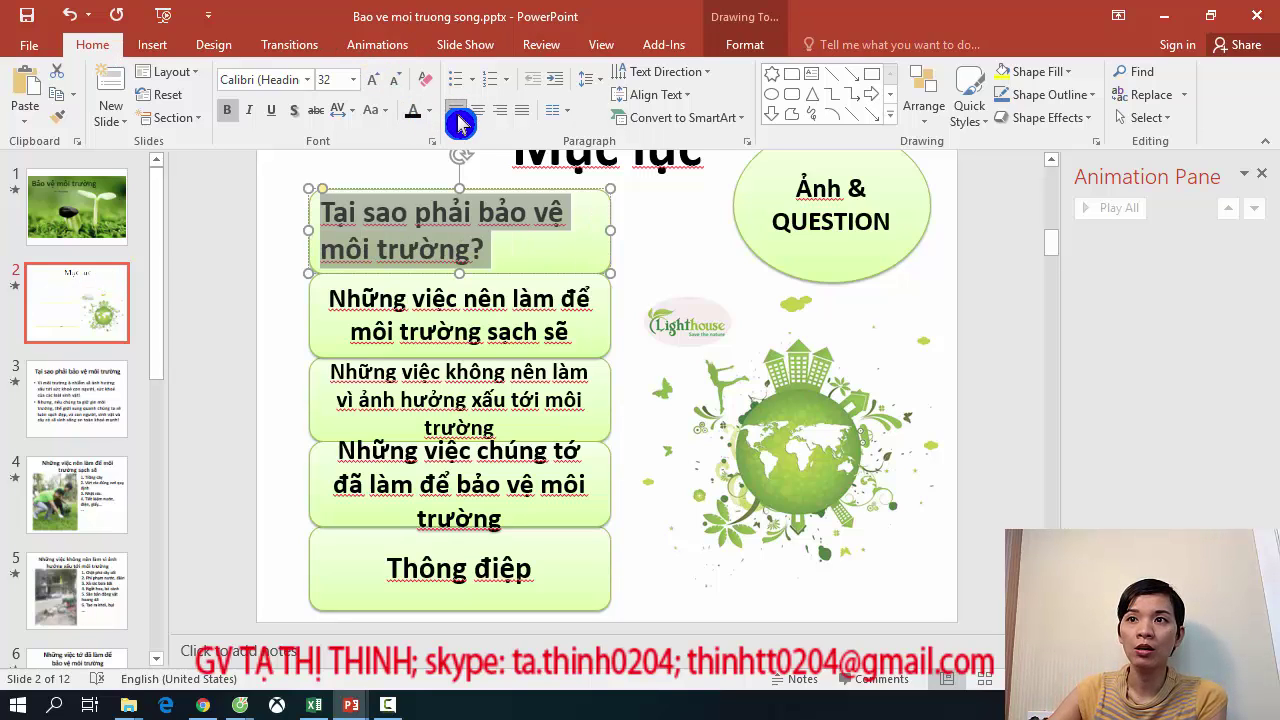
# Set that box's text to Times New Roman at size 20.
pyautogui.click(306, 82)
pyautogui.write('Times New Rom')
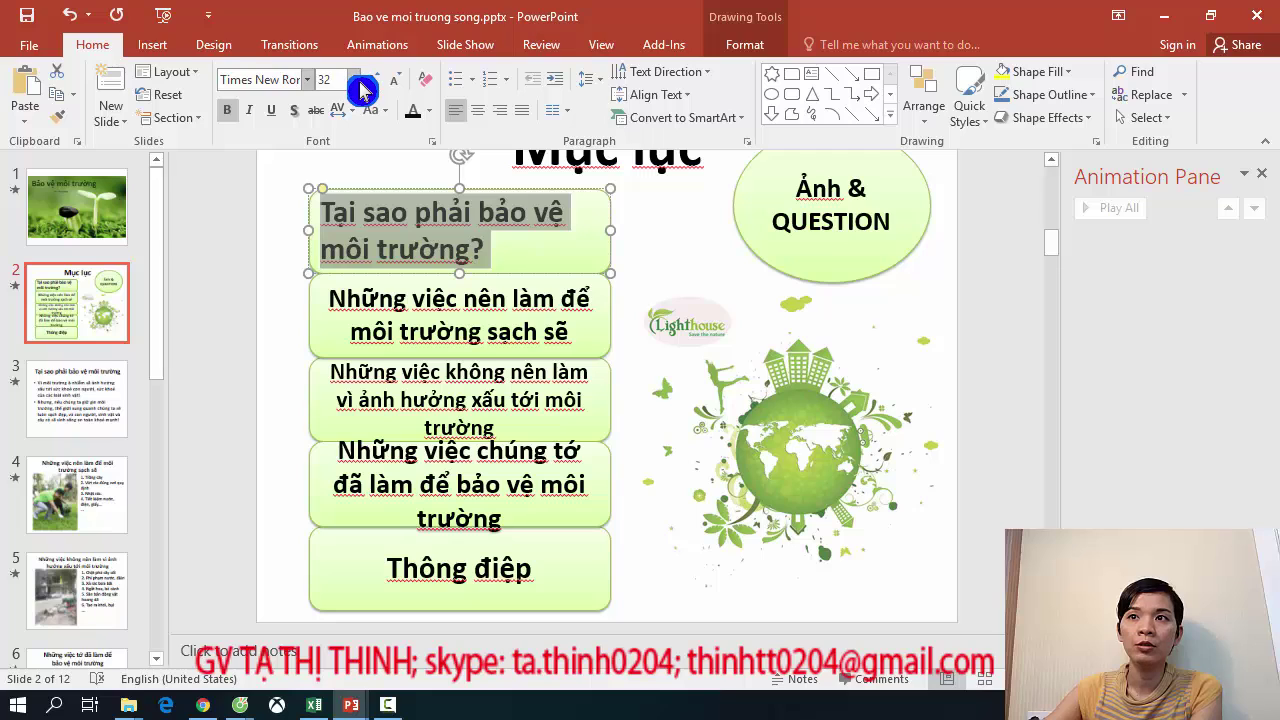
pyautogui.press('Return')
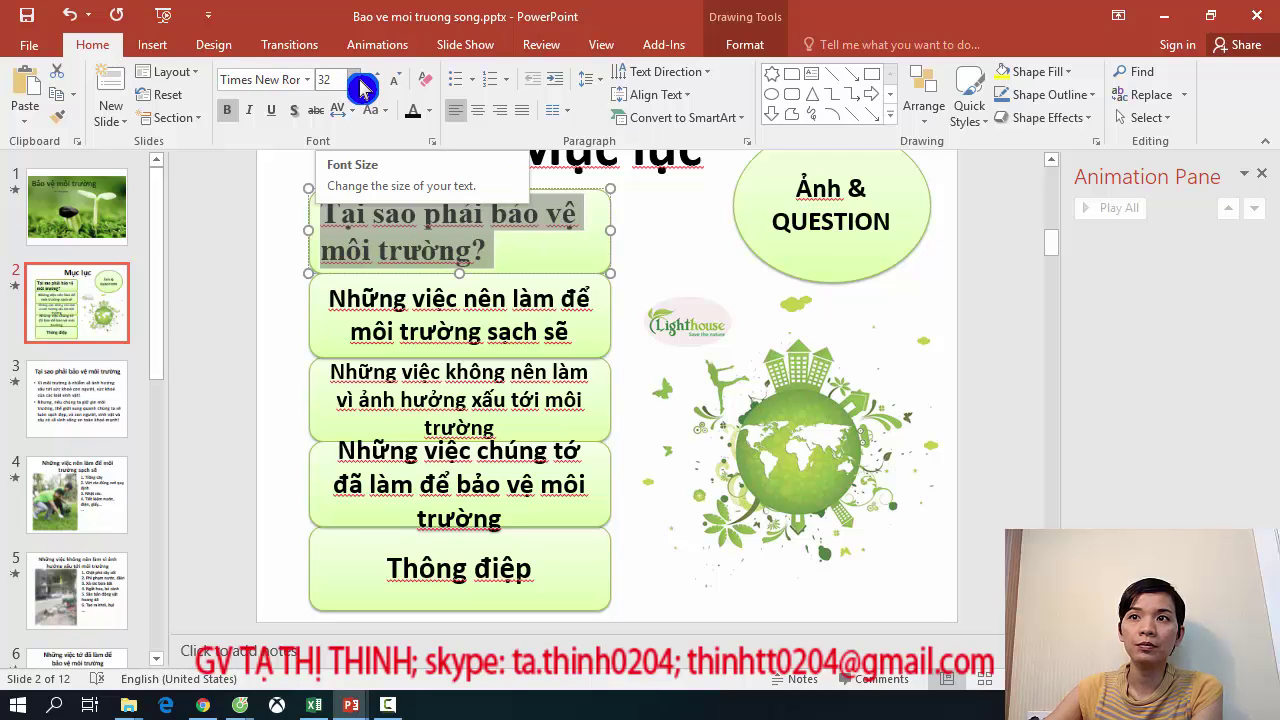
pyautogui.click(364, 82)
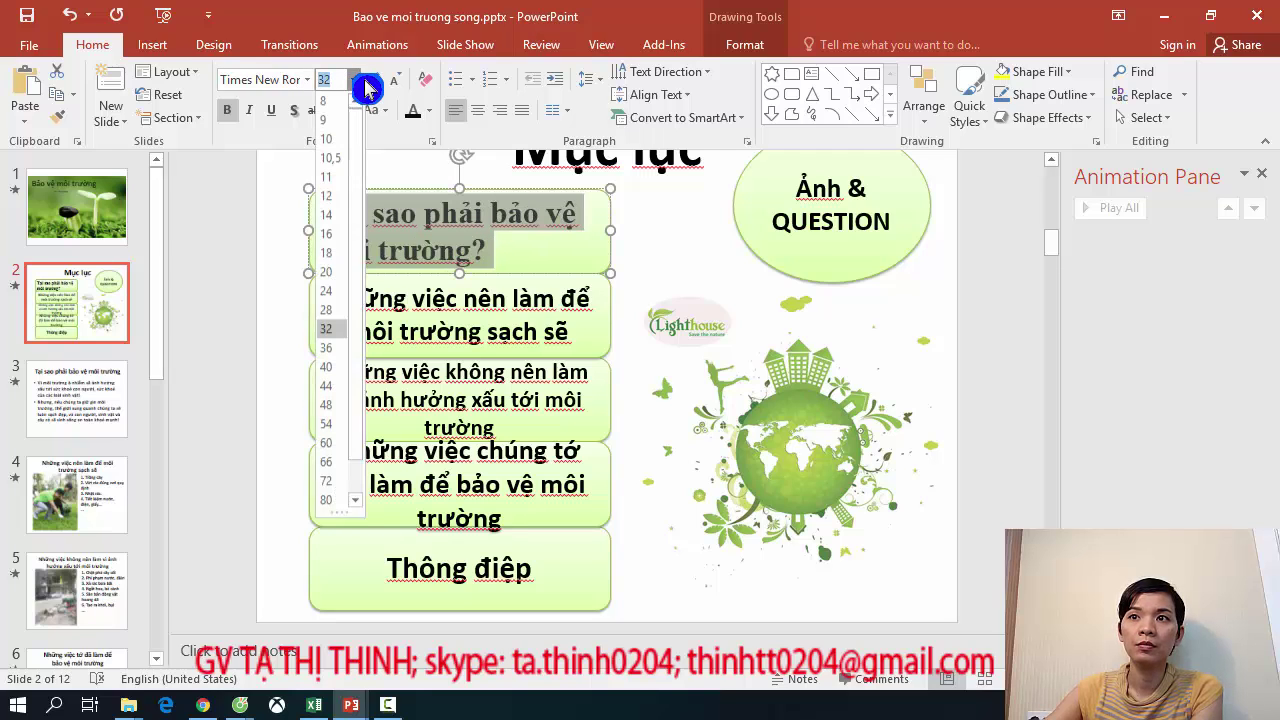
pyautogui.click(343, 280)
pyautogui.click(392, 298)
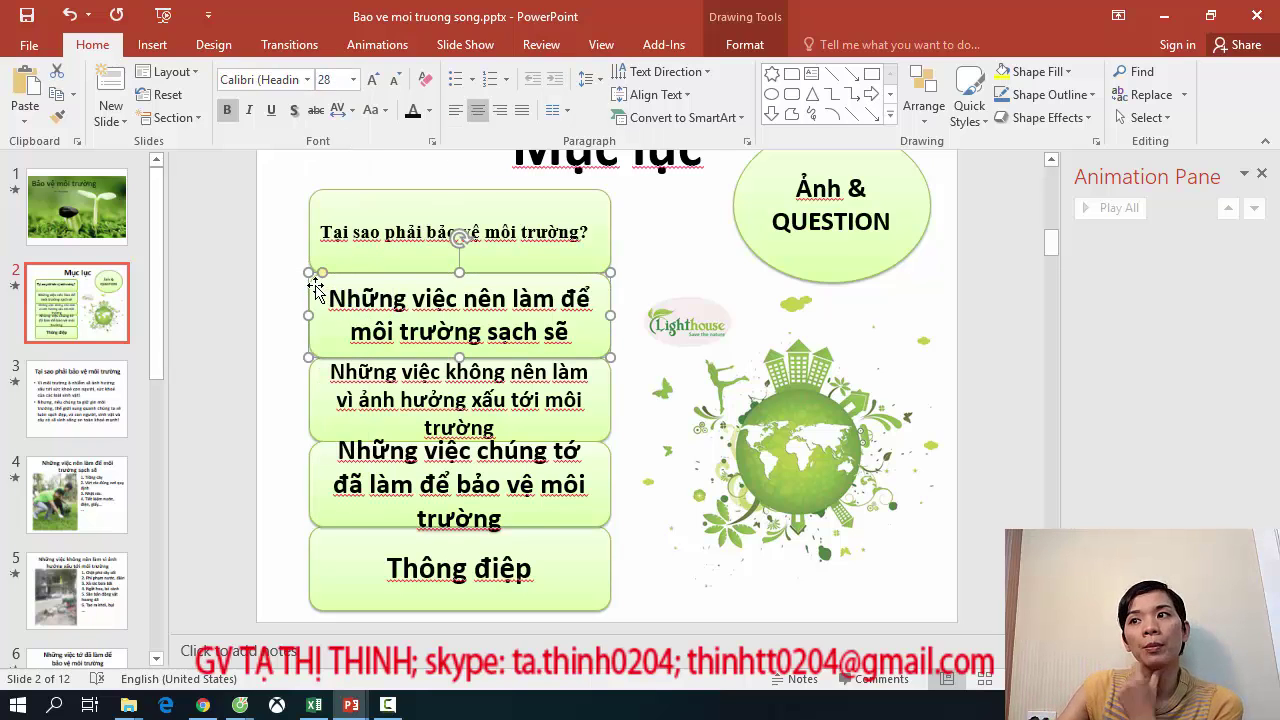
pyautogui.click(314, 234)
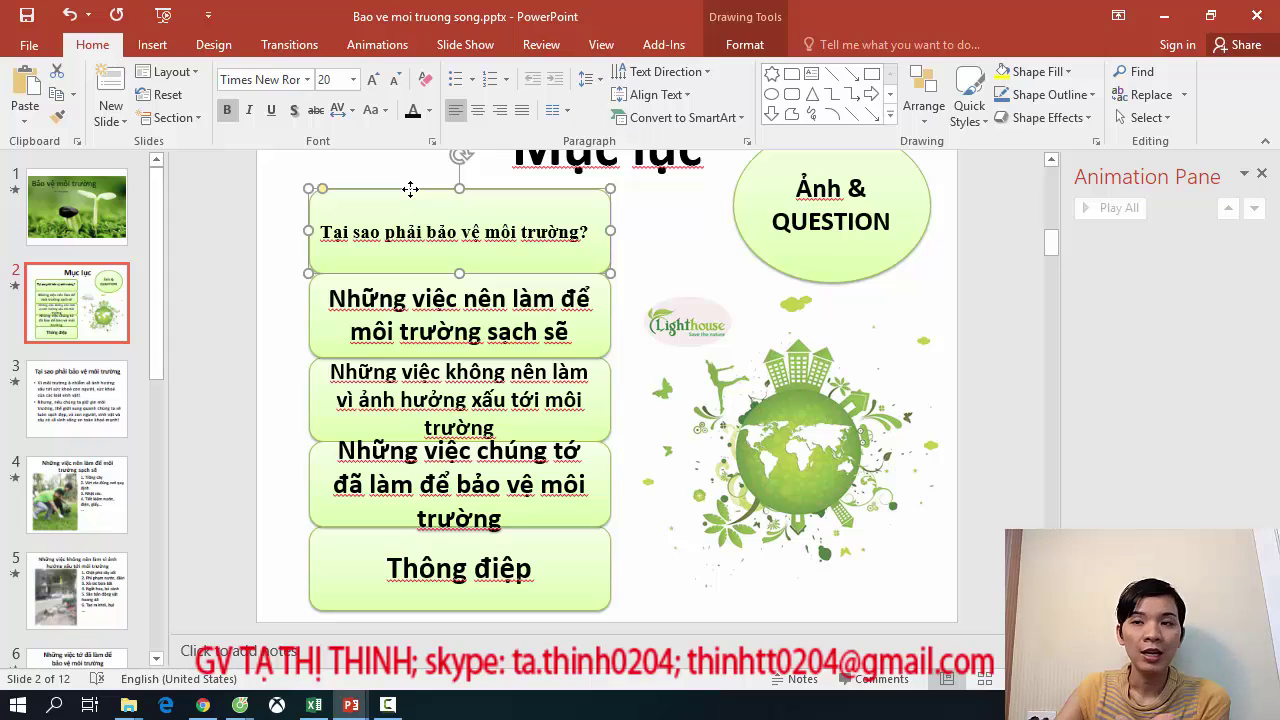
# Copy the first box's formatting onto the second, third and fourth contents boxes with Format Painter.
pyautogui.click(76, 122)
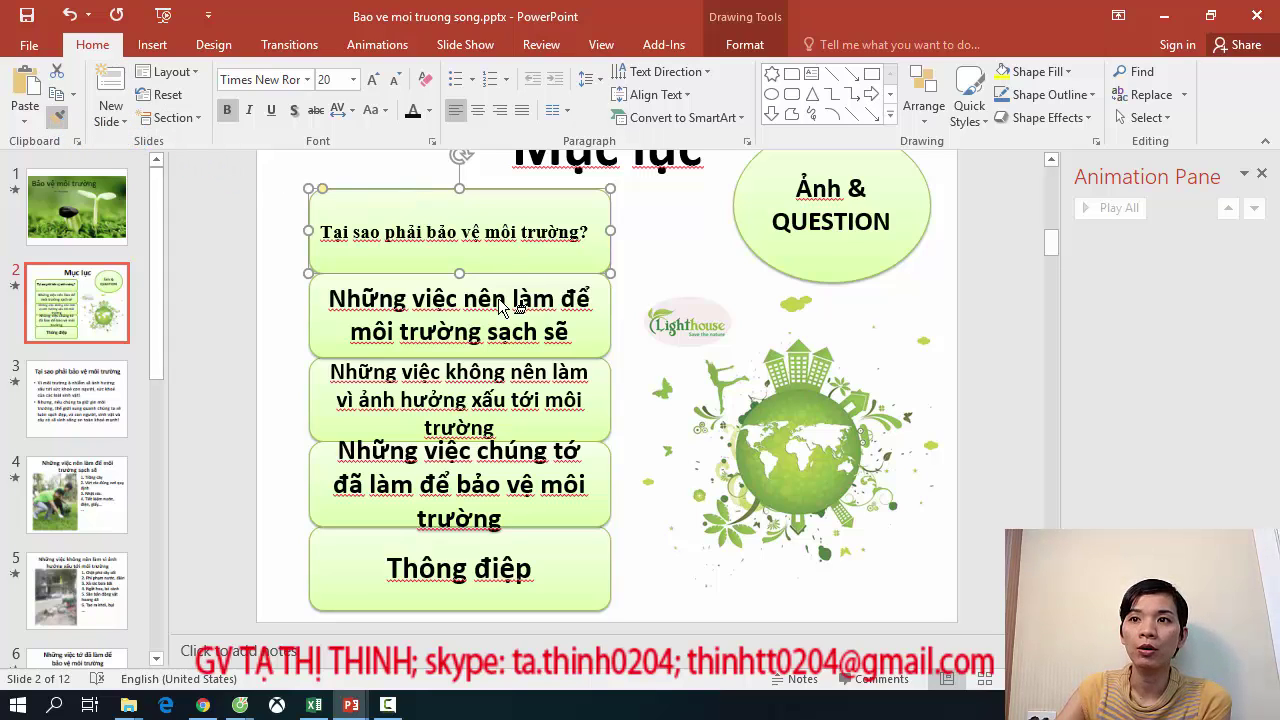
pyautogui.click(333, 310)
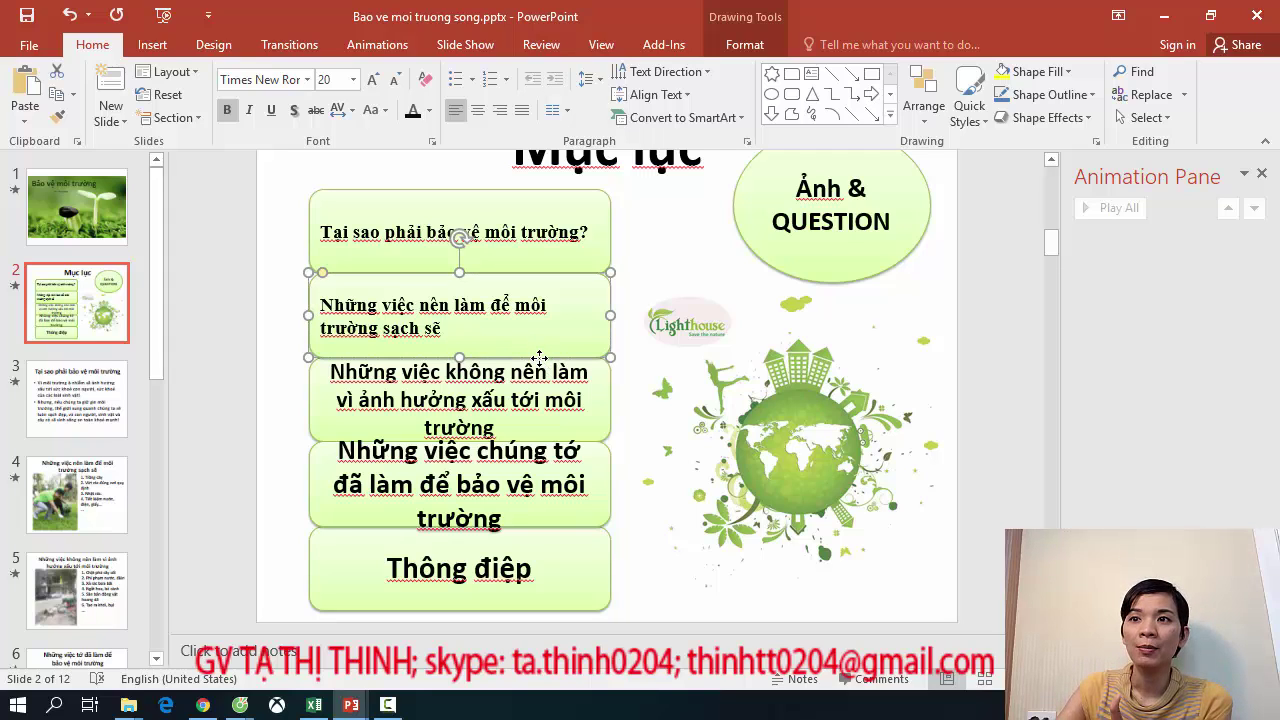
pyautogui.click(68, 118)
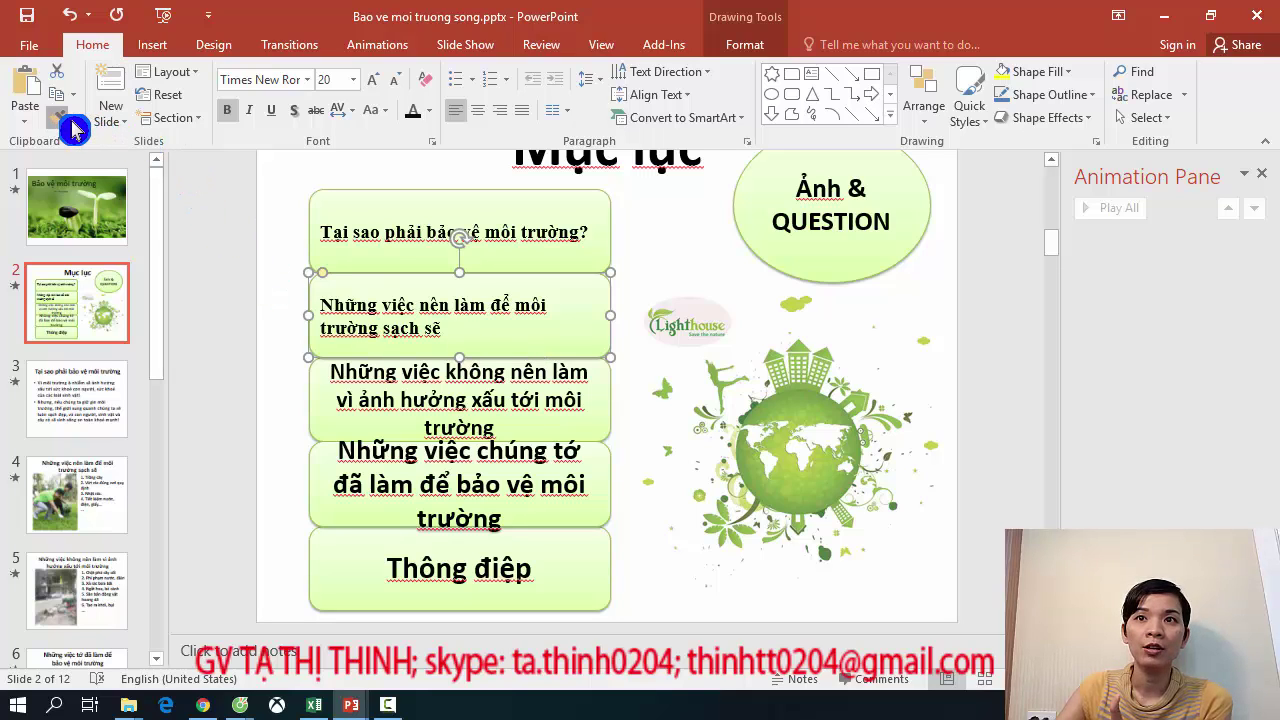
pyautogui.click(333, 378)
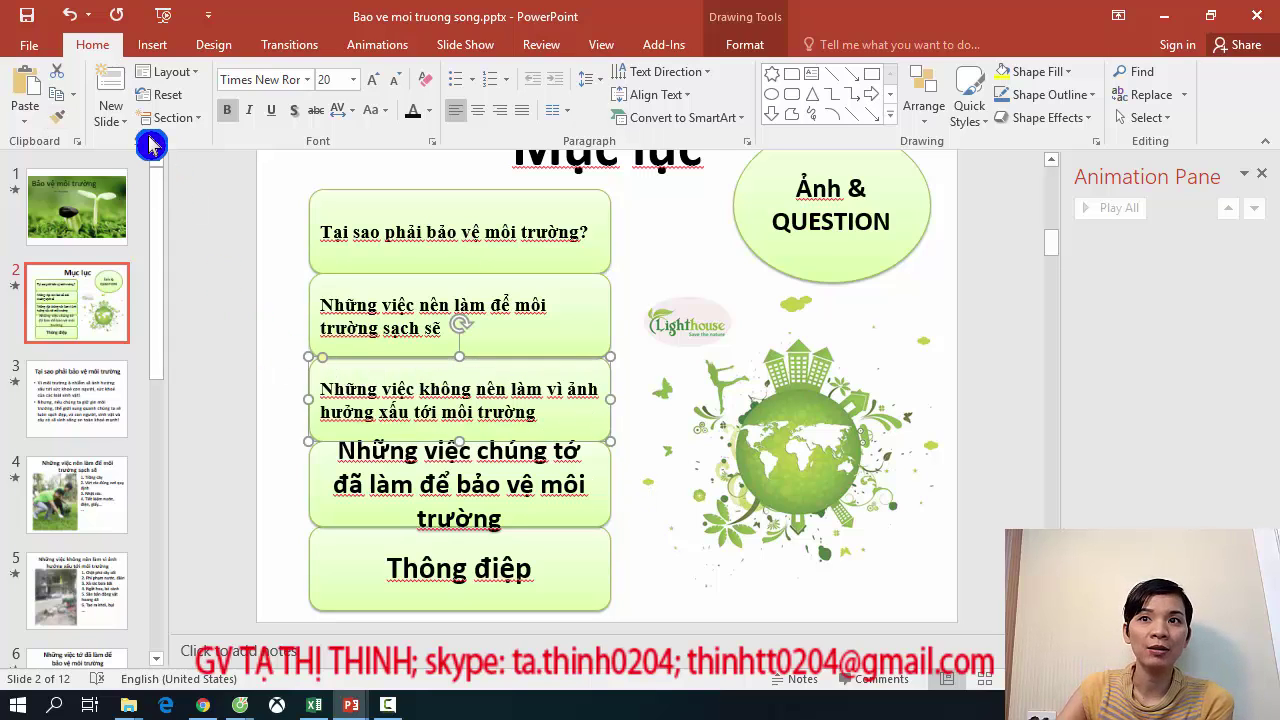
pyautogui.click(66, 120)
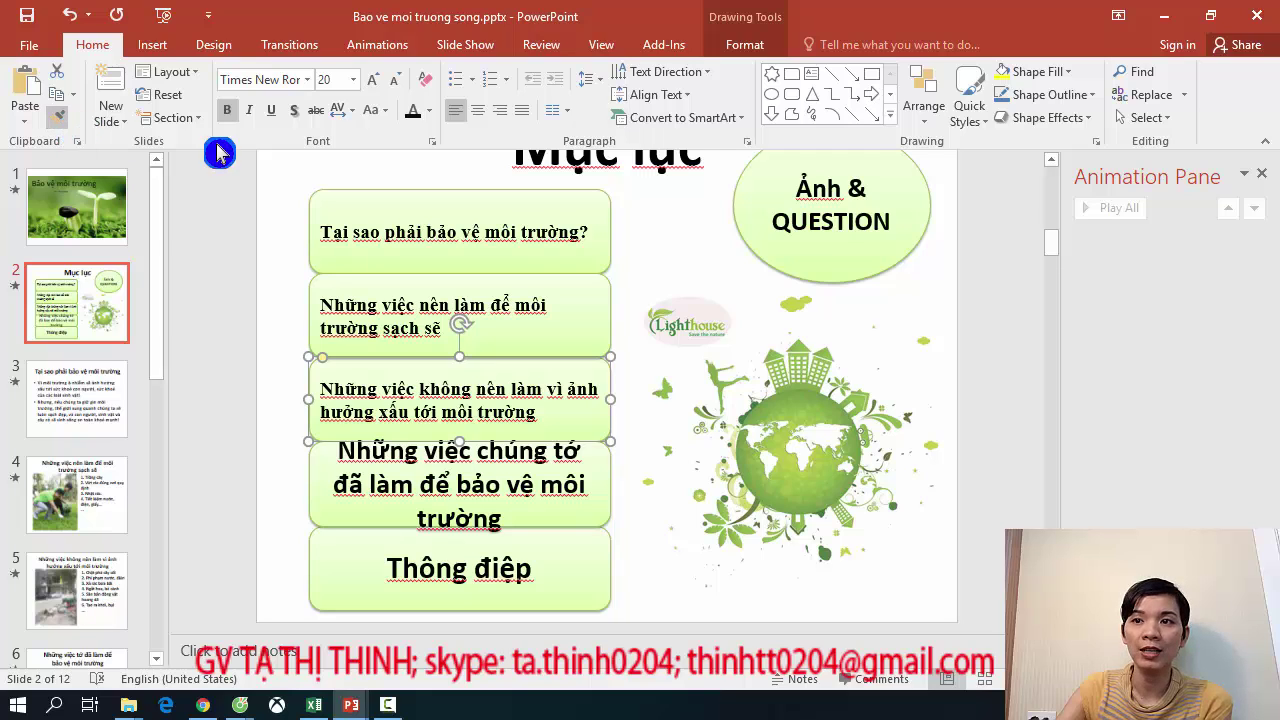
pyautogui.click(454, 498)
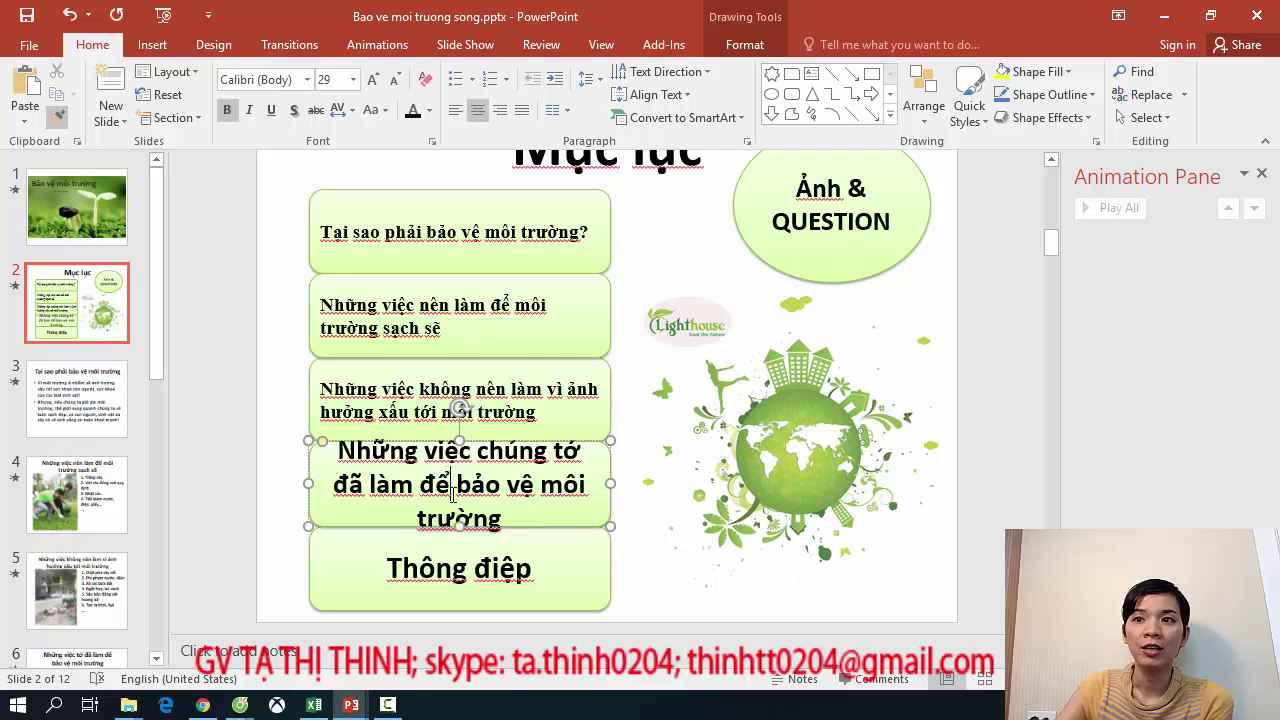
# Apply the same Times New Roman 20 left-aligned style to the whole Thông điệp box.
pyautogui.click(60, 119)
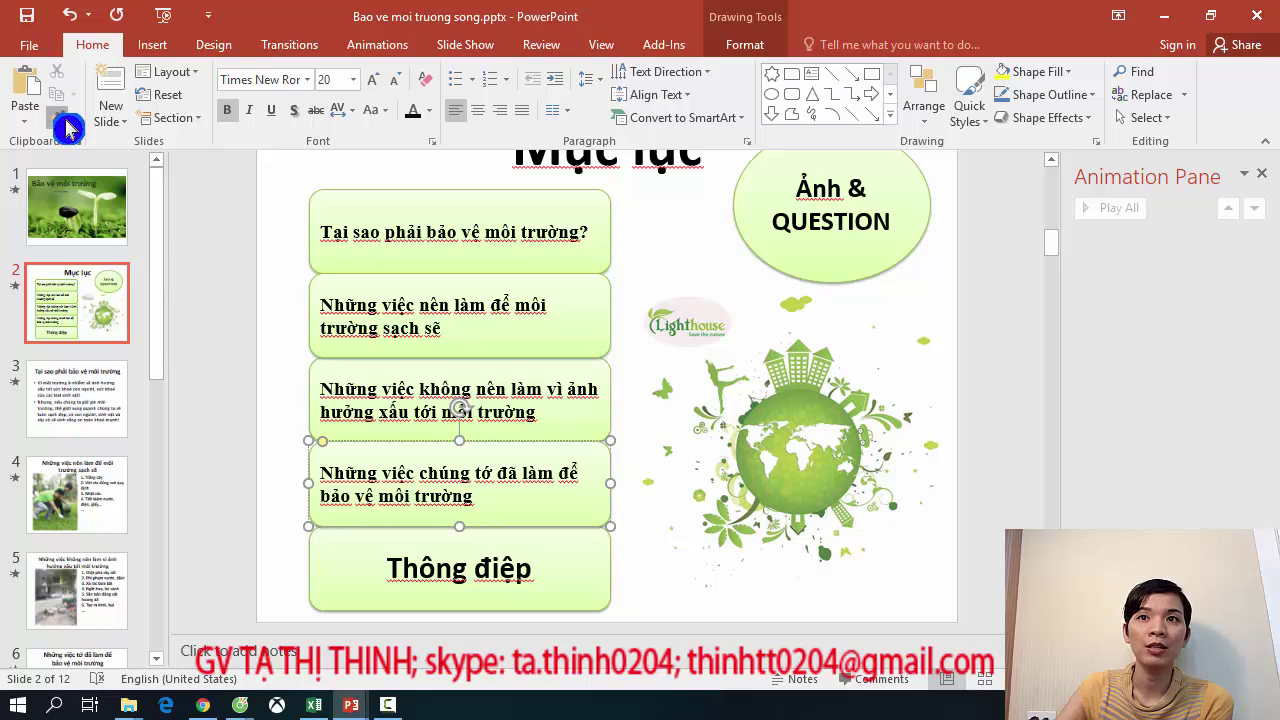
pyautogui.click(409, 567)
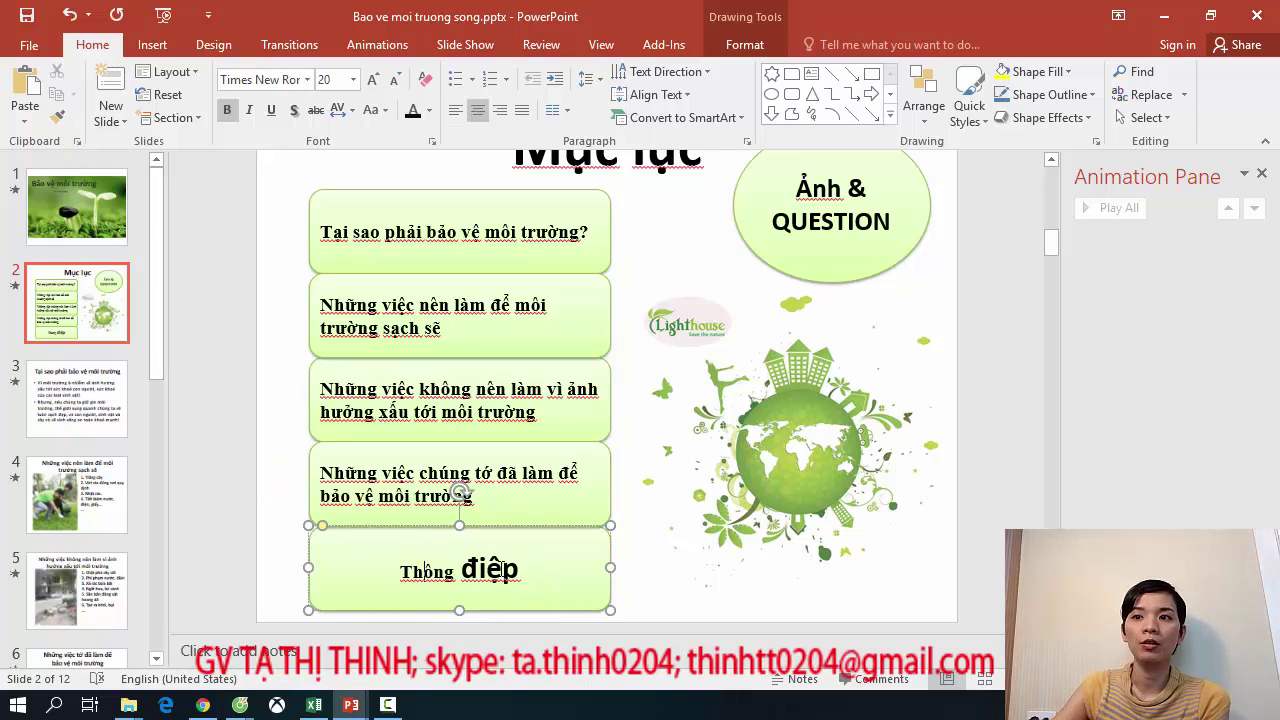
pyautogui.moveTo(459, 572); pyautogui.dragTo(385, 574)
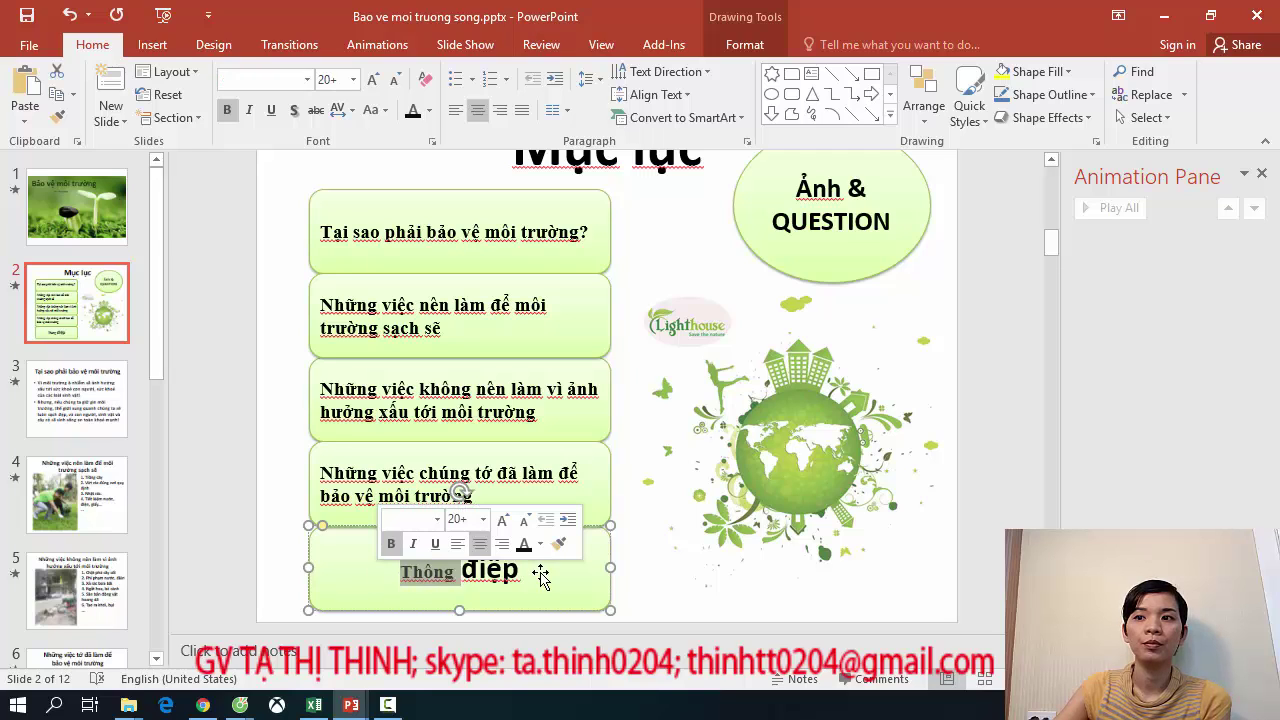
pyautogui.click(333, 510)
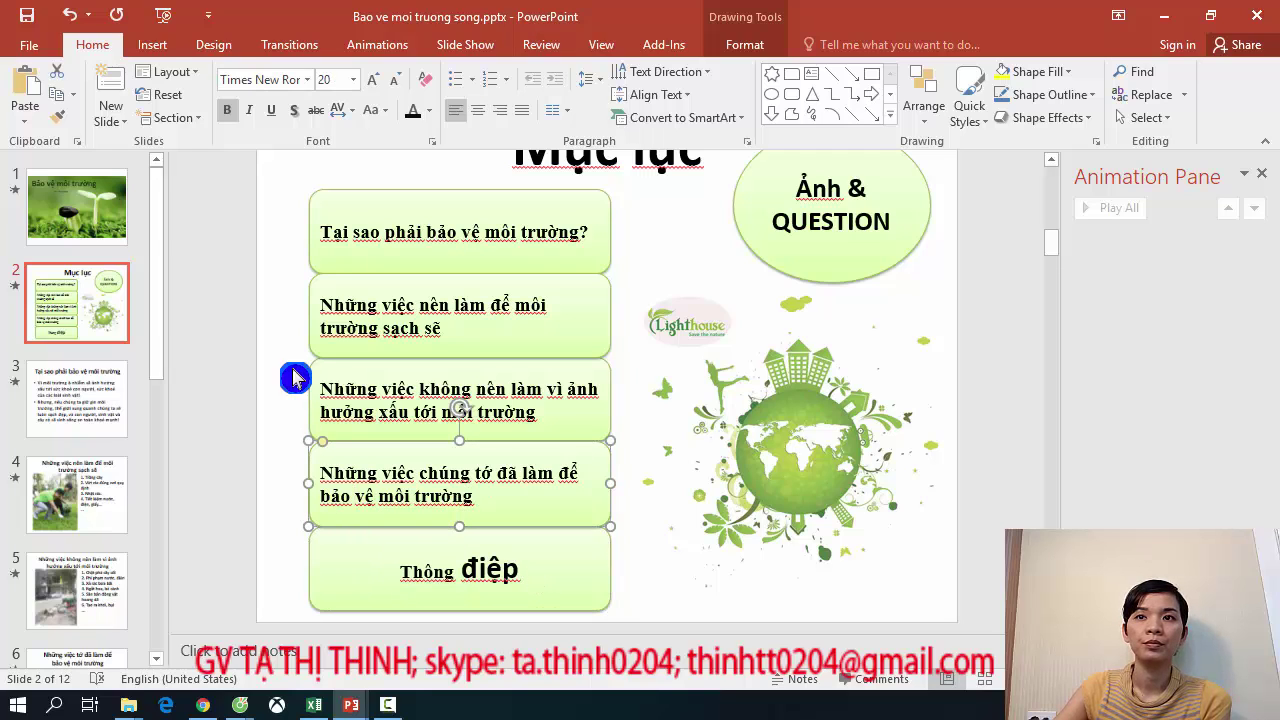
pyautogui.click(58, 117)
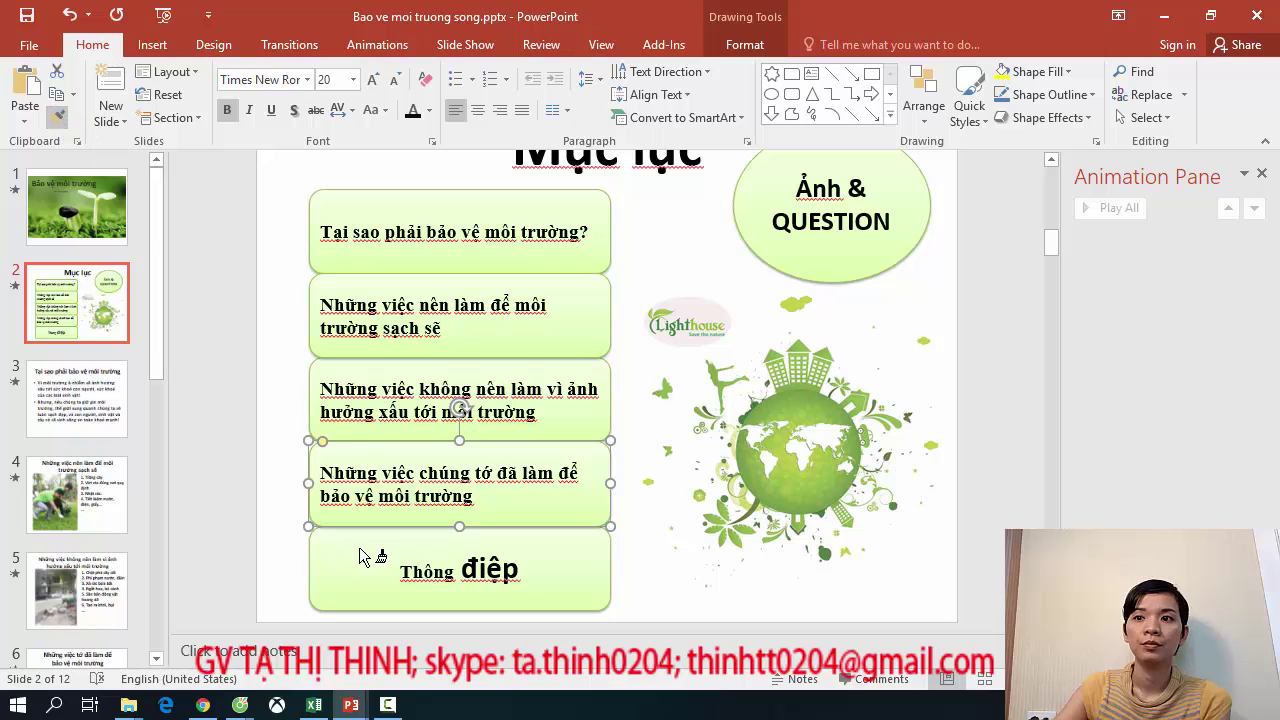
pyautogui.click(530, 575)
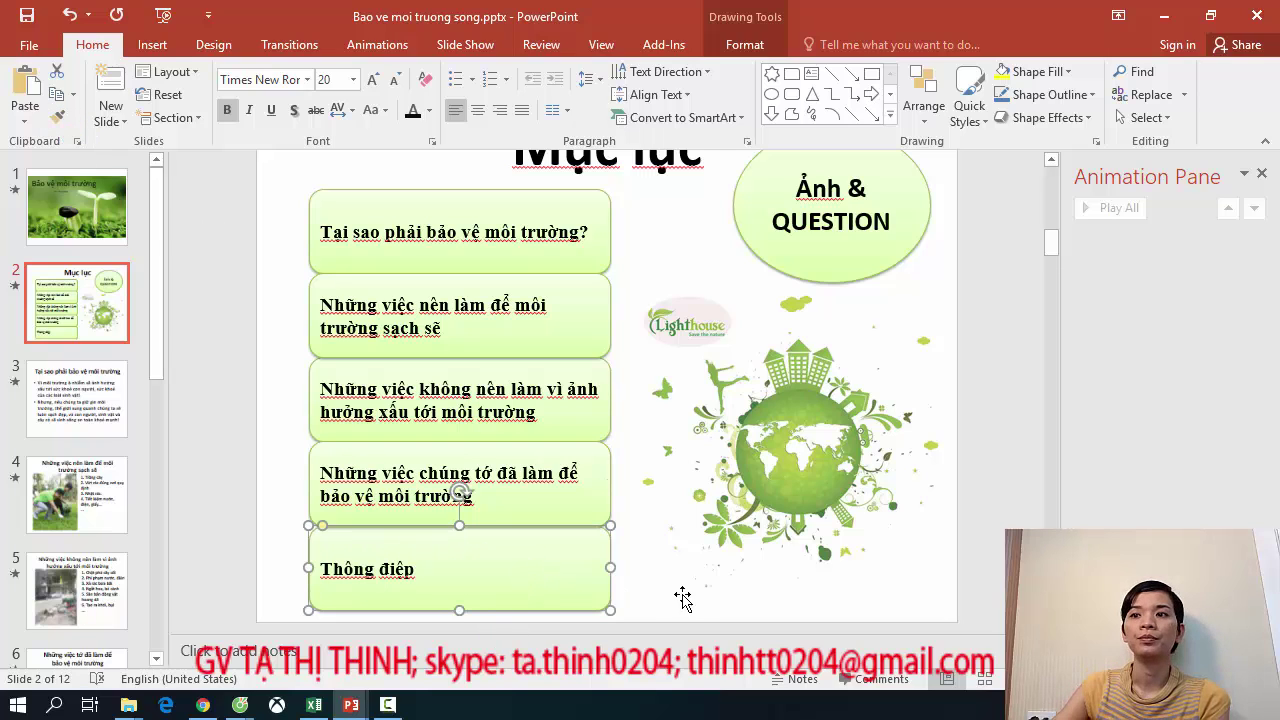
pyautogui.click(263, 538)
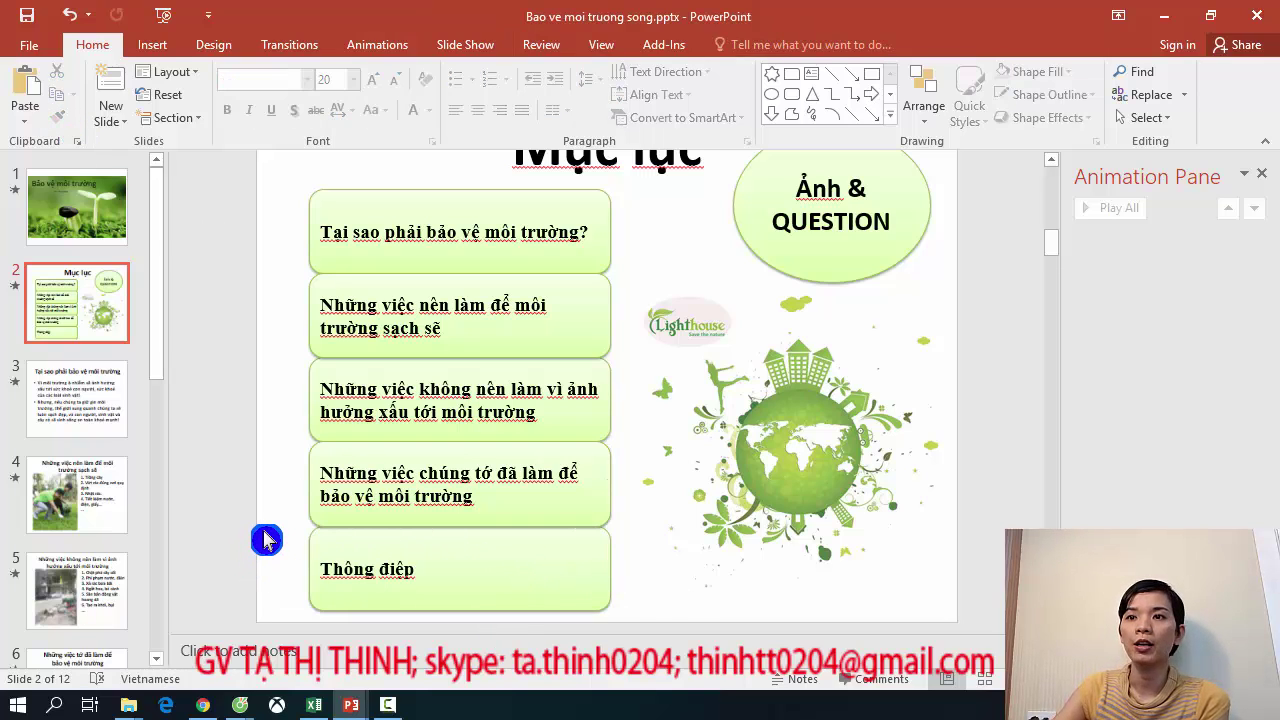
pyautogui.scroll(1, 724, 333)
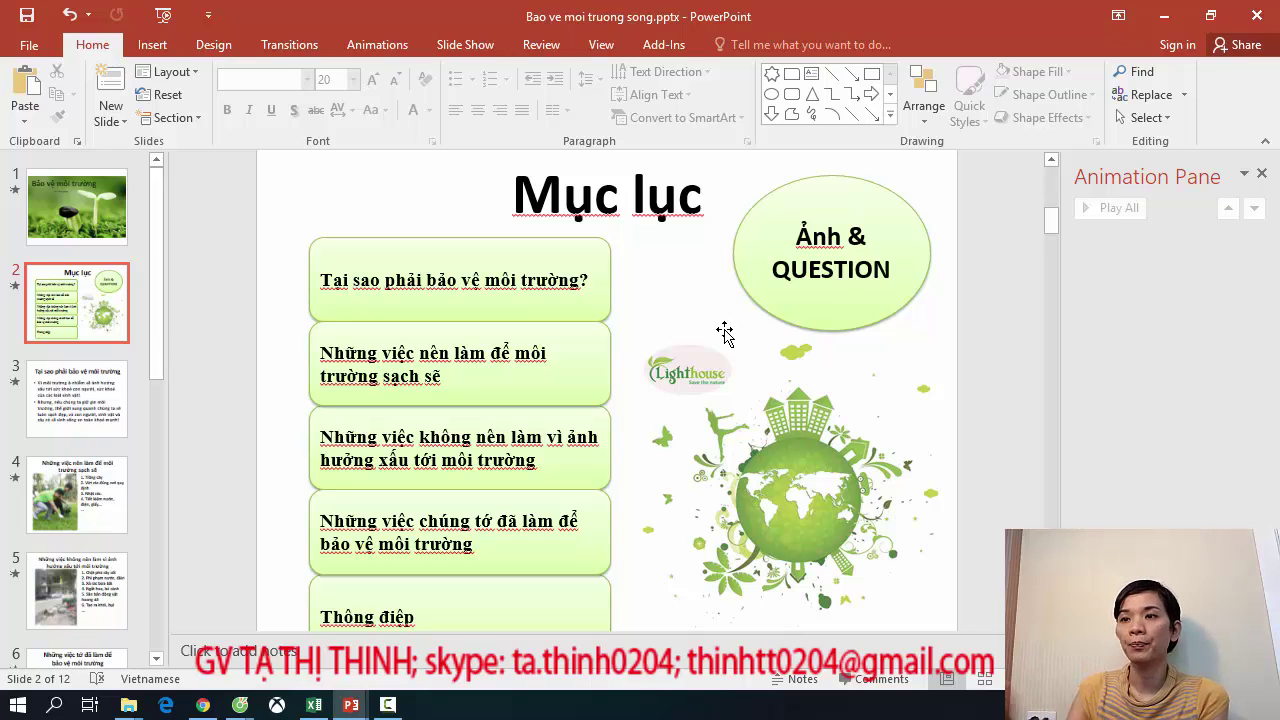
pyautogui.click(1056, 401)
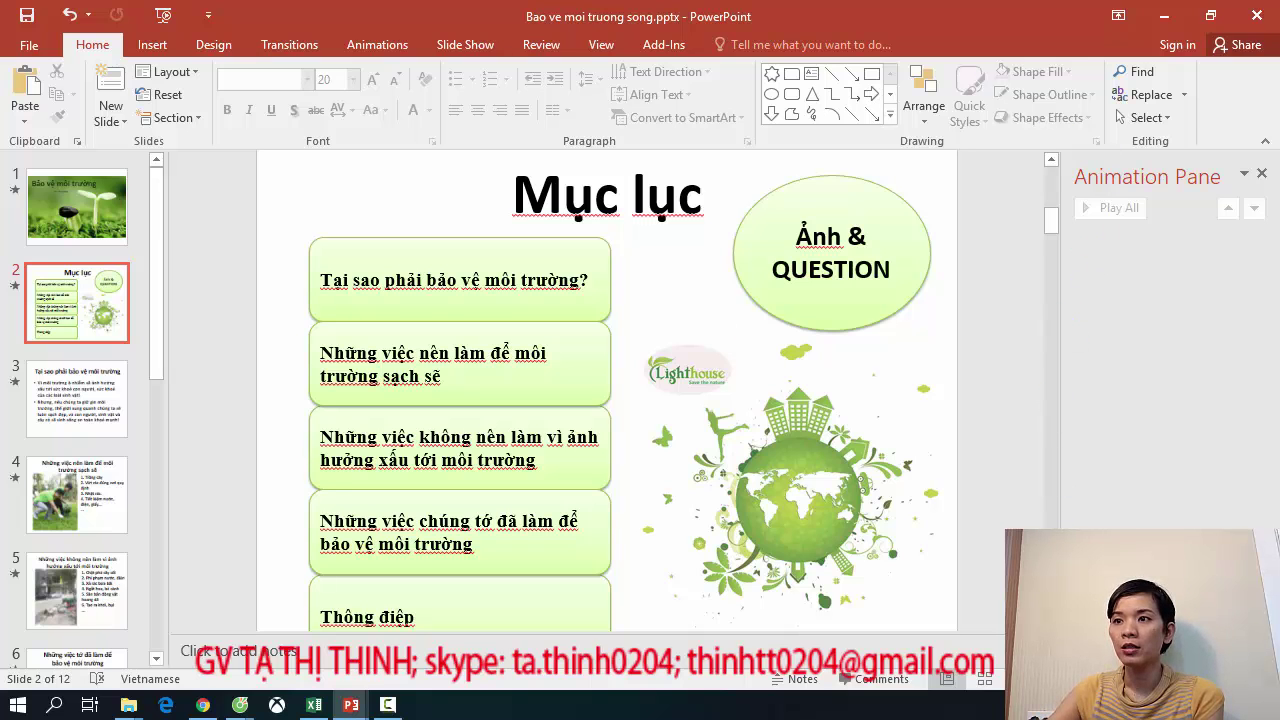
pyautogui.hotkey('shift', 'F5')
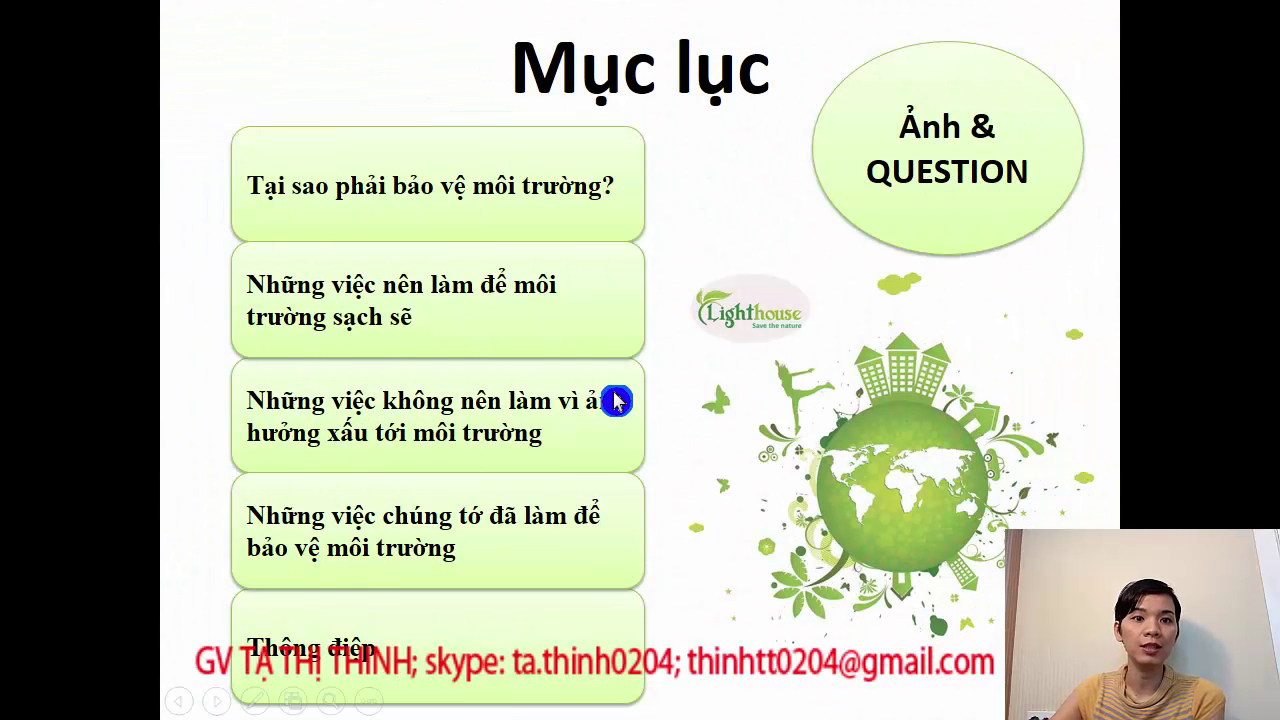
pyautogui.rightClick(1092, 399)
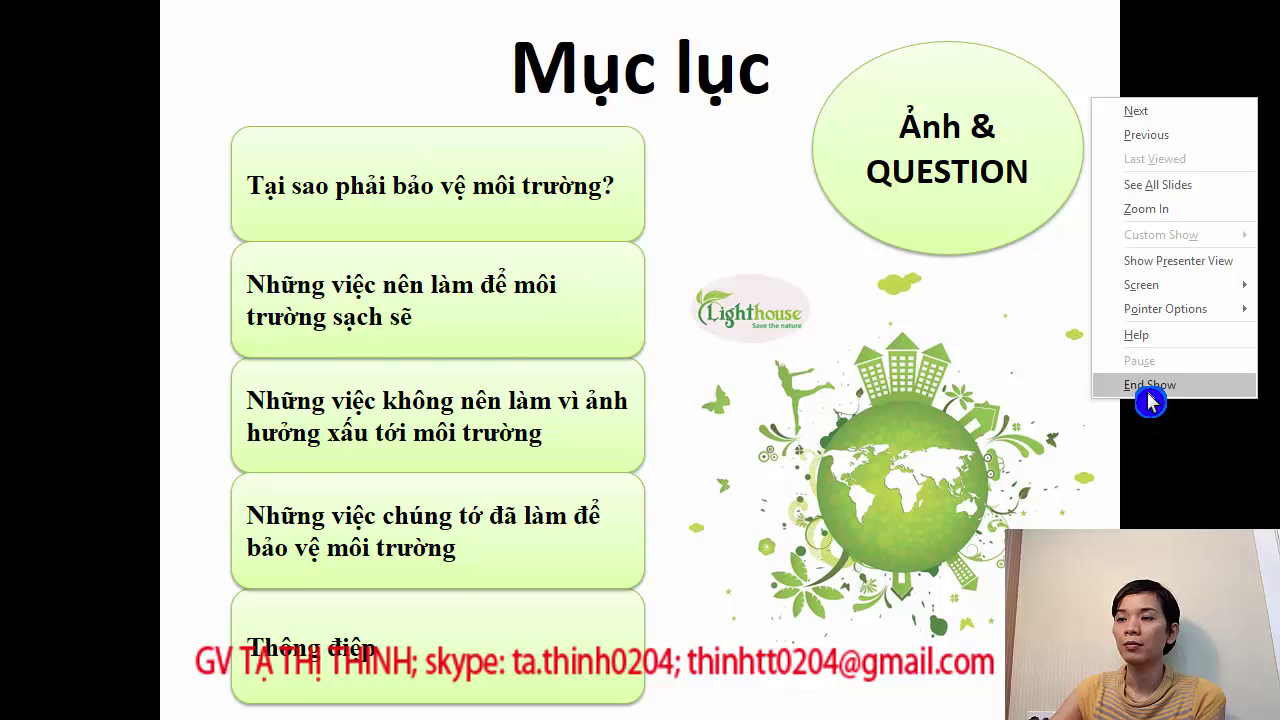
pyautogui.click(1150, 385)
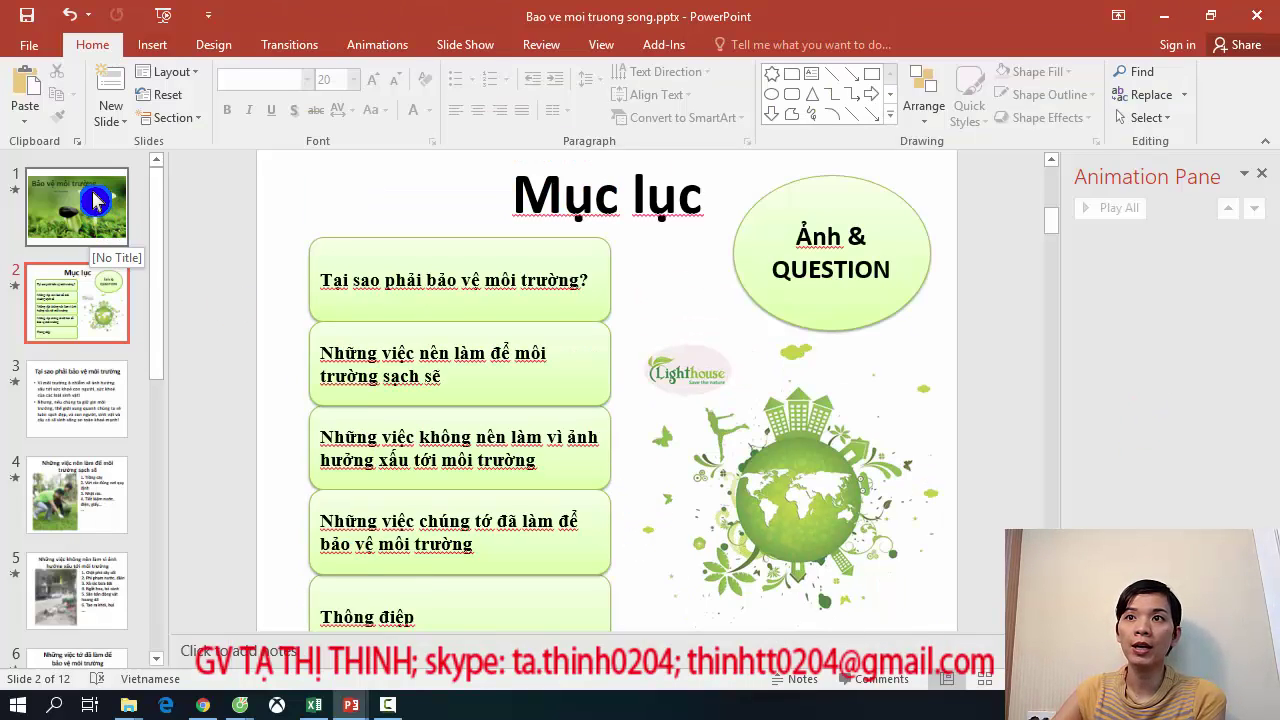
# Select all five contents boxes on slide 2, through the Thông điệp box.
pyautogui.click(405, 48)
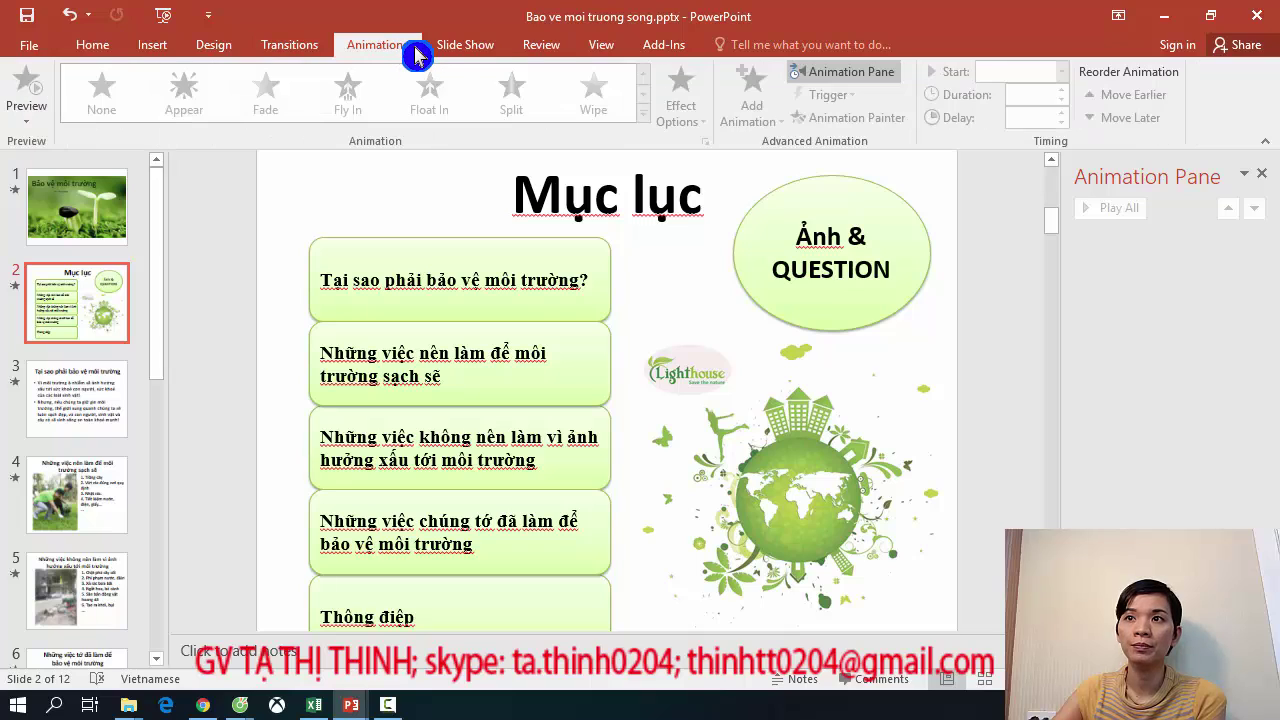
pyautogui.click(474, 50)
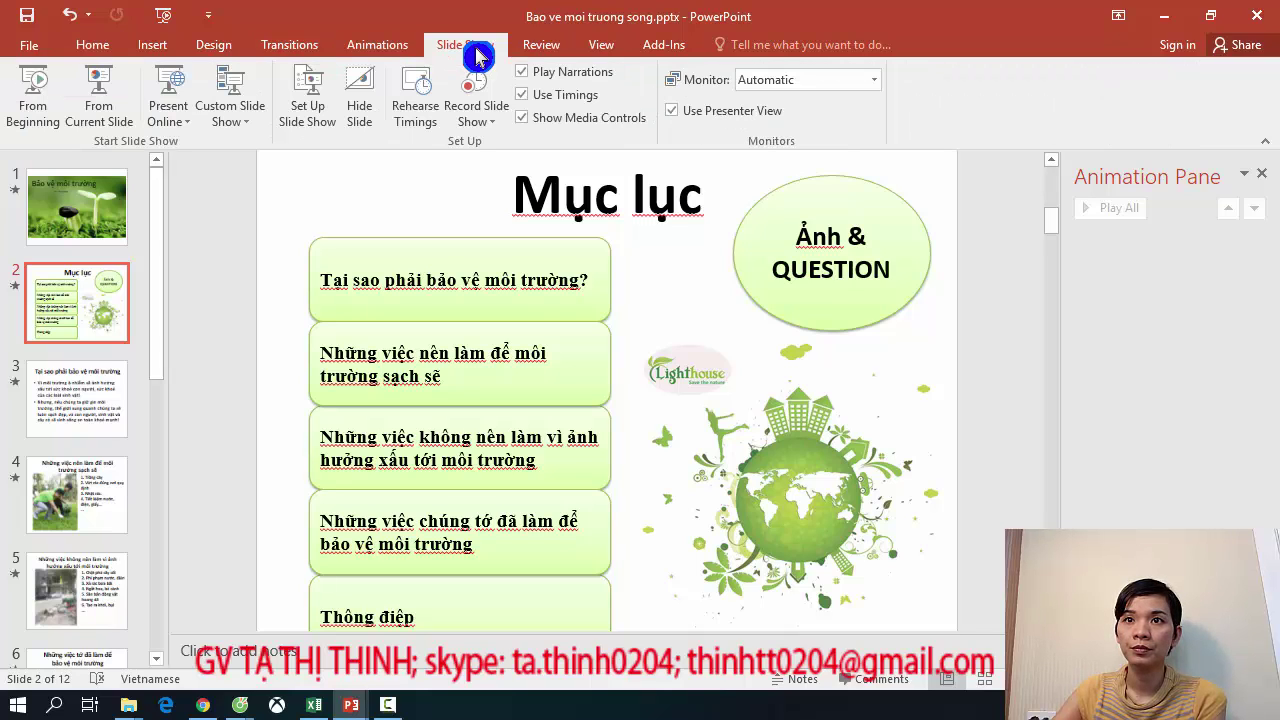
pyautogui.click(372, 52)
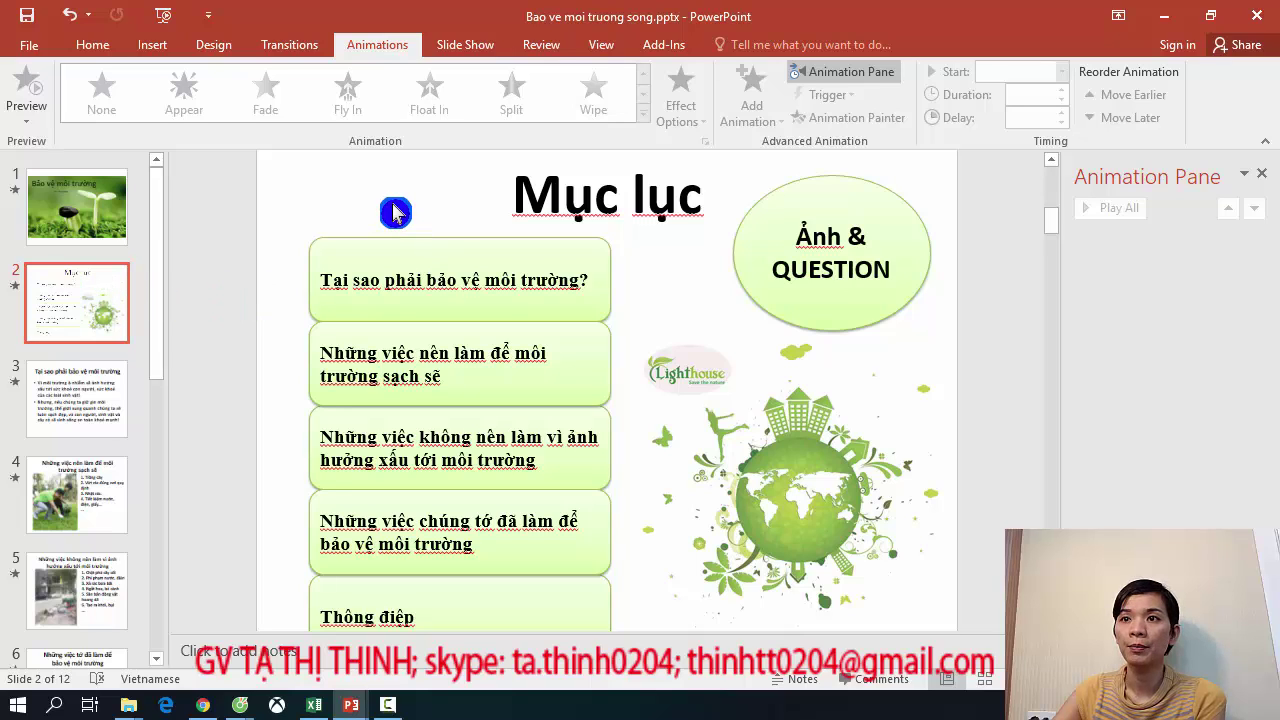
pyautogui.click(445, 242)
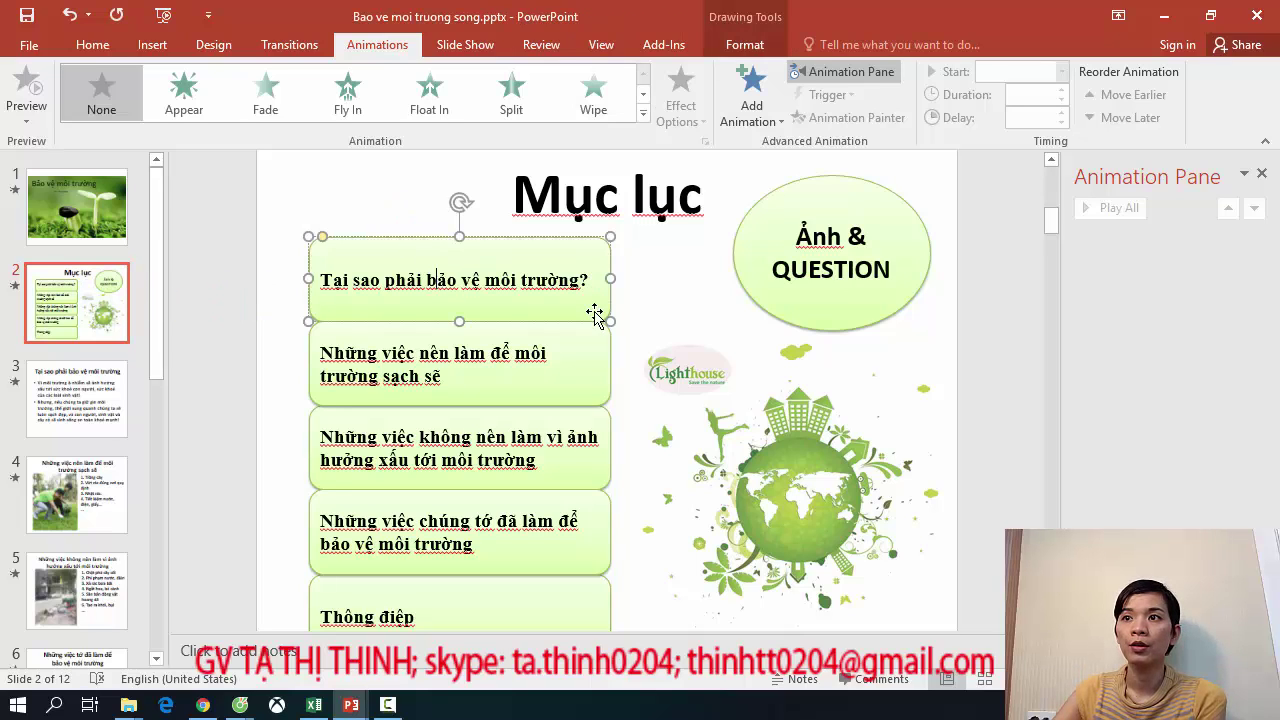
pyautogui.keyDown('shift'); pyautogui.click(610, 392); pyautogui.keyUp('shift')
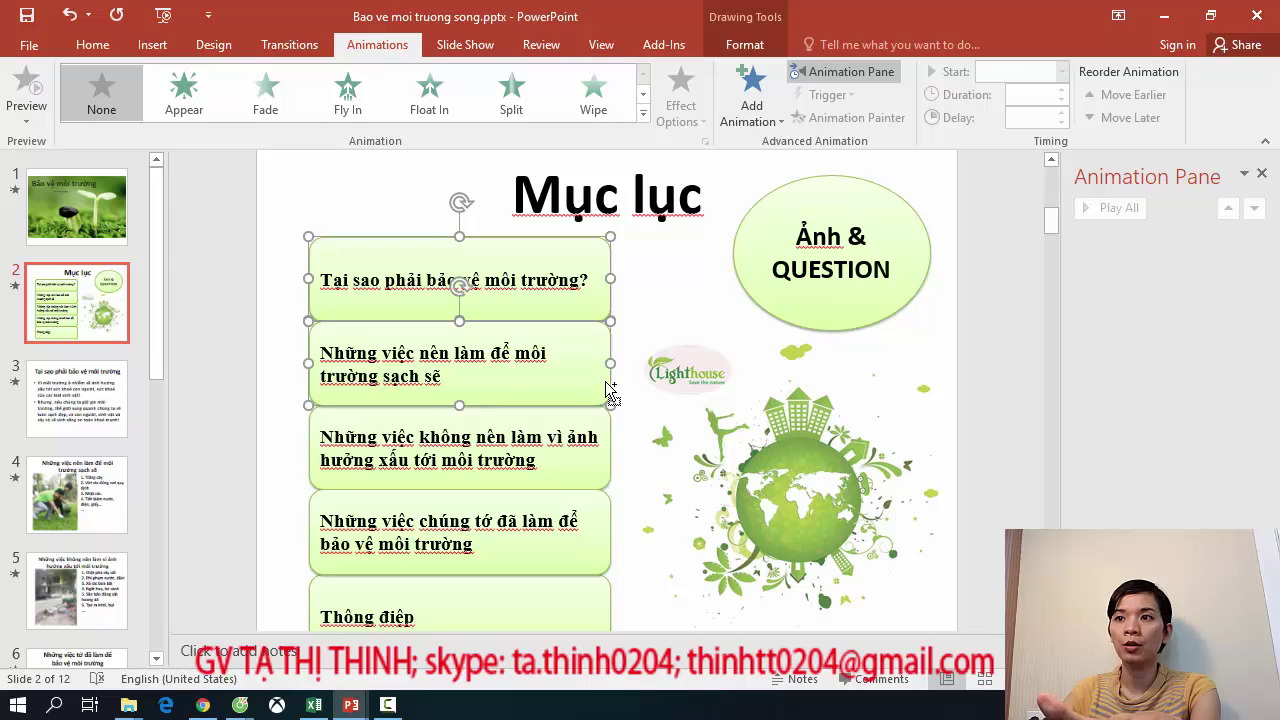
pyautogui.keyDown('shift'); pyautogui.click(607, 437); pyautogui.keyUp('shift')
pyautogui.keyDown('shift'); pyautogui.click(584, 548); pyautogui.keyUp('shift')
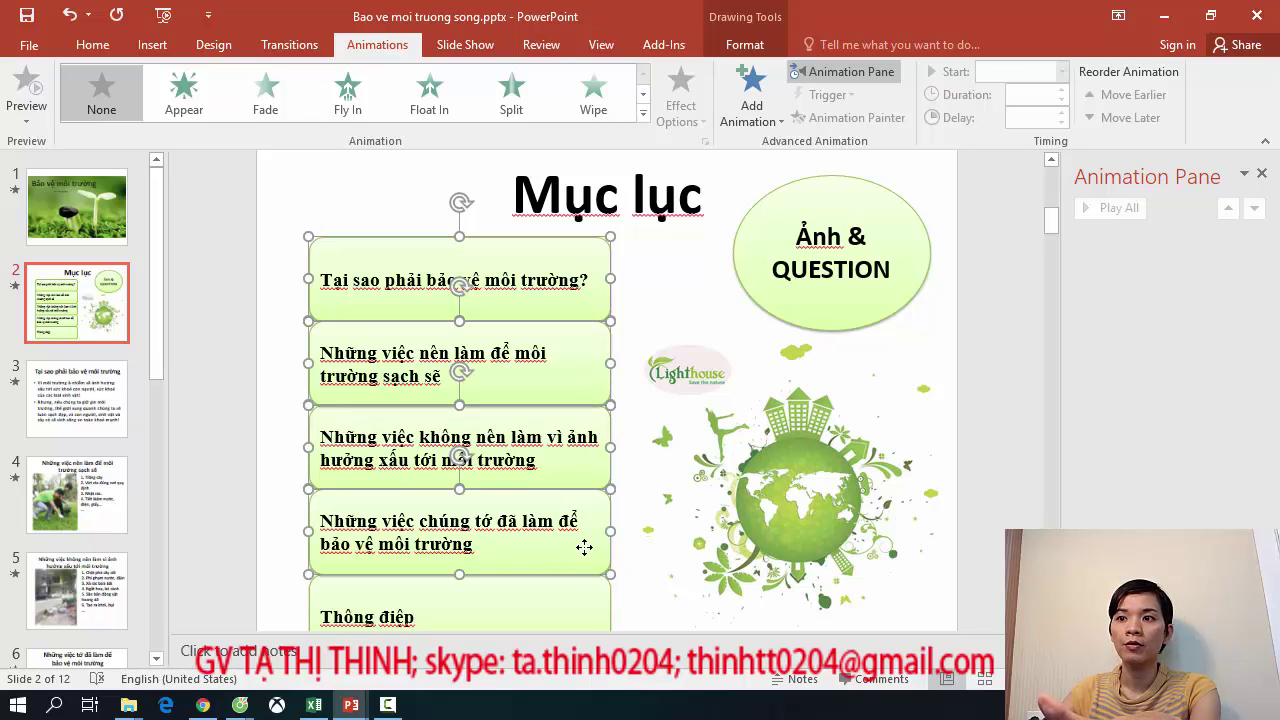
pyautogui.keyDown('shift'); pyautogui.click(600, 618); pyautogui.keyUp('shift')
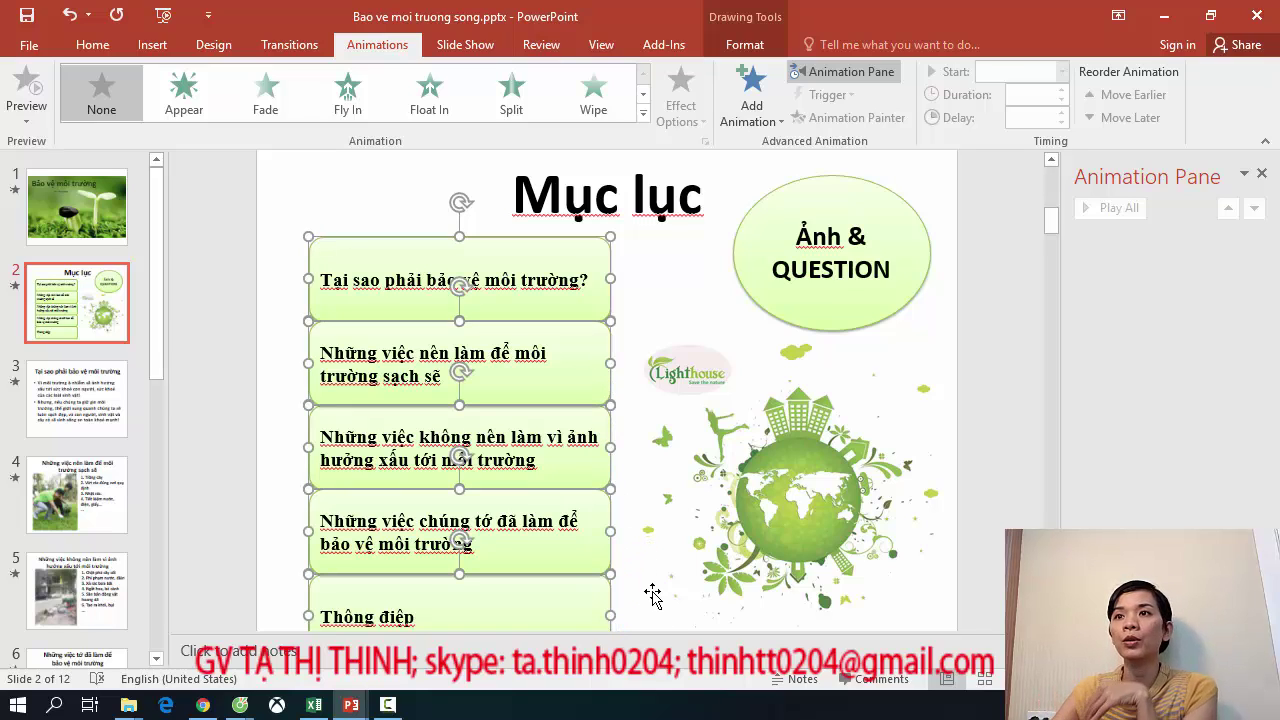
# Apply the Random Bars entrance to the selected boxes and check its Effect Options.
pyautogui.click(650, 105)
pyautogui.click(770, 118)
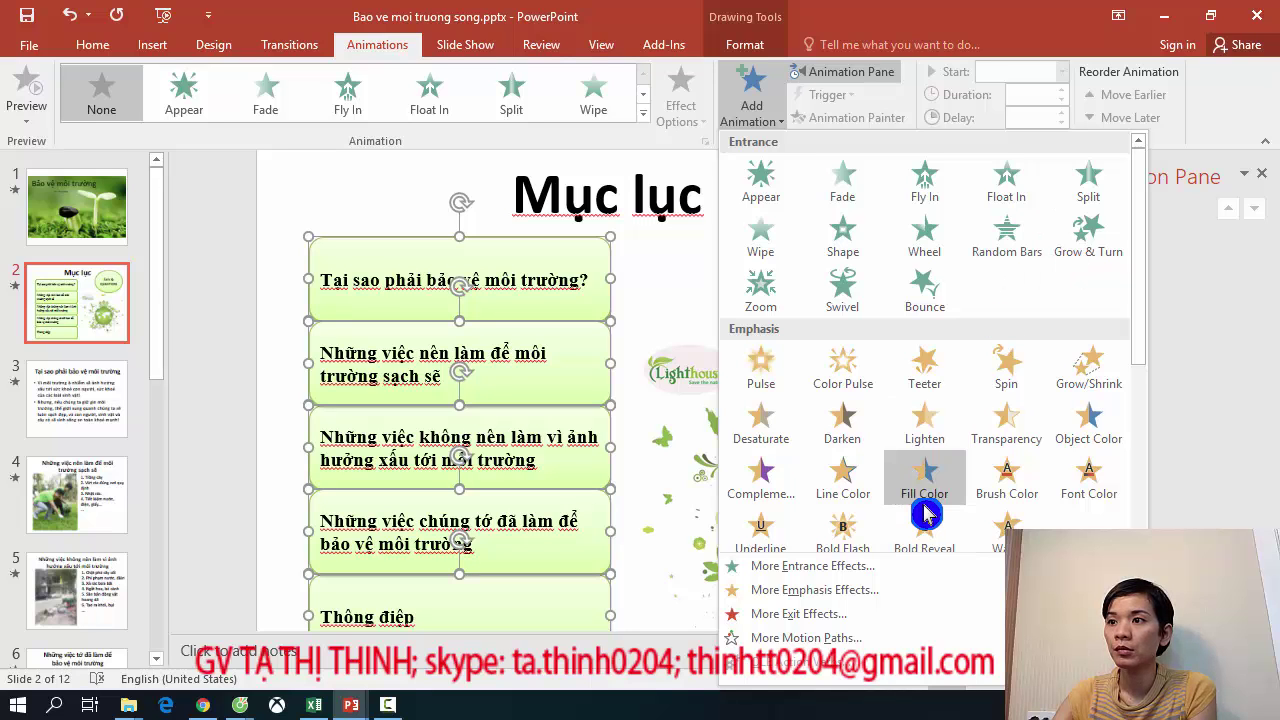
pyautogui.click(1018, 262)
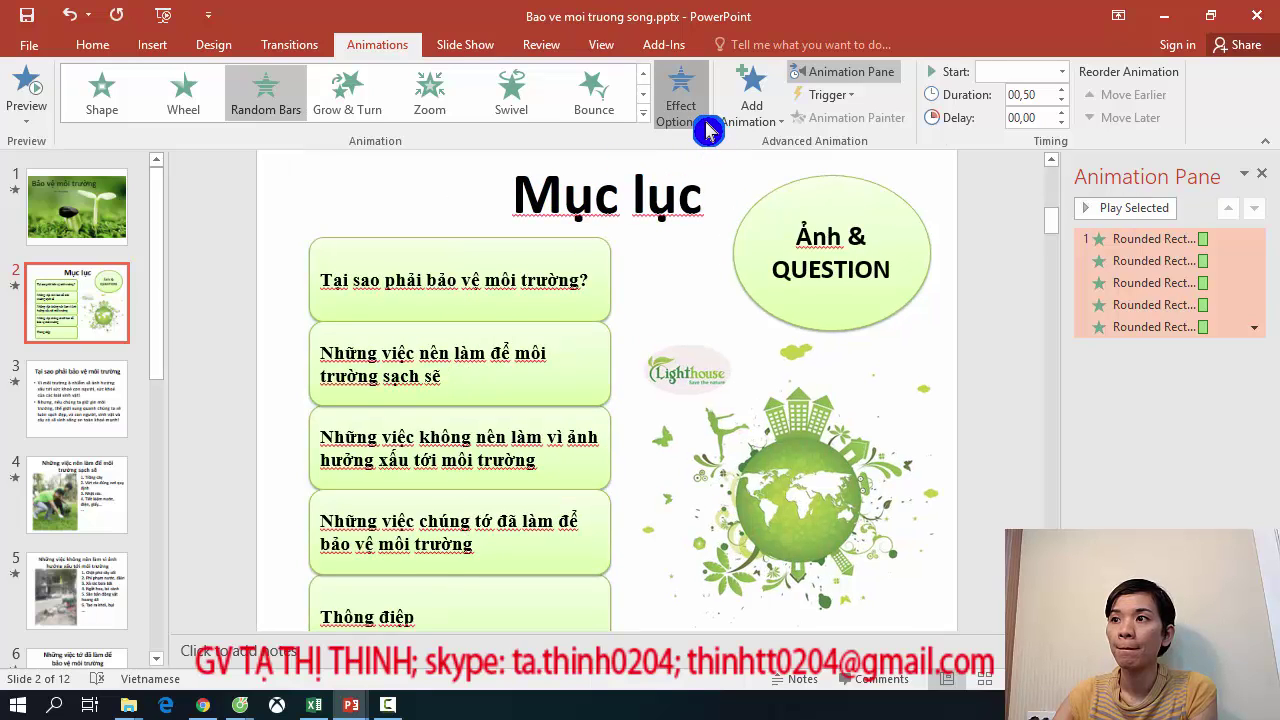
pyautogui.click(706, 127)
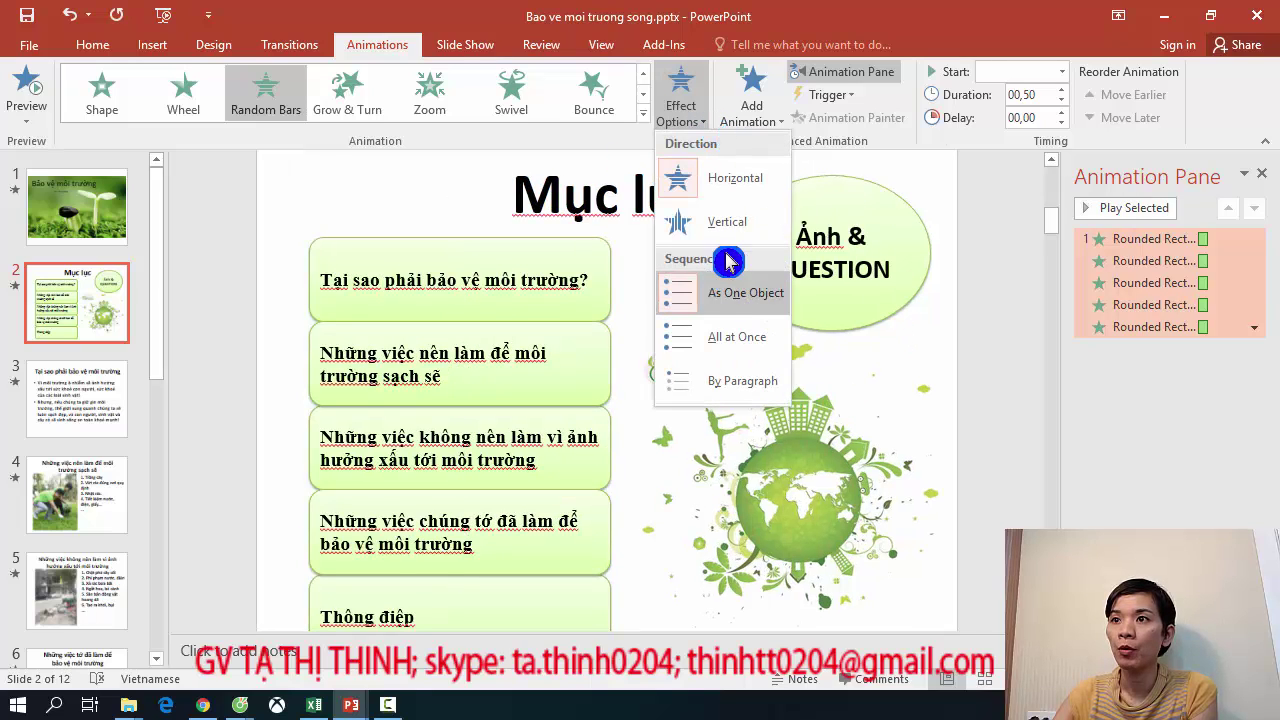
# Add a Font Color emphasis animation to the five selected contents boxes.
pyautogui.click(765, 125)
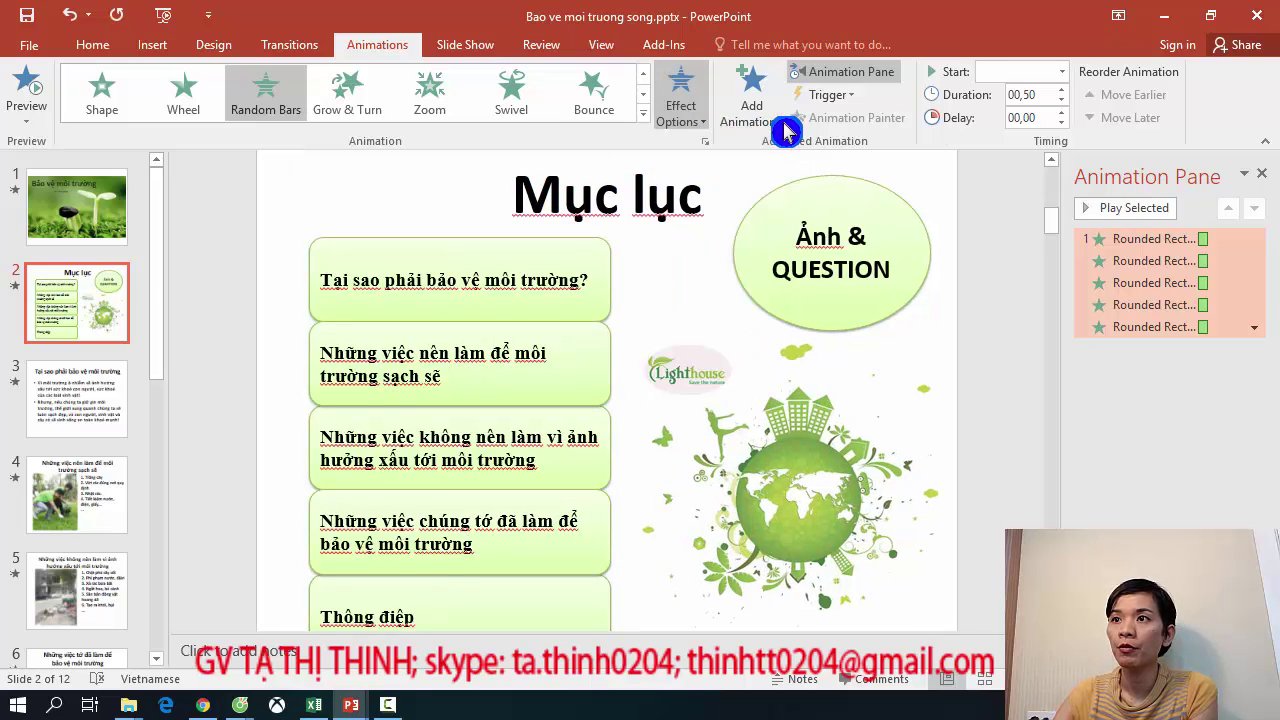
pyautogui.click(772, 122)
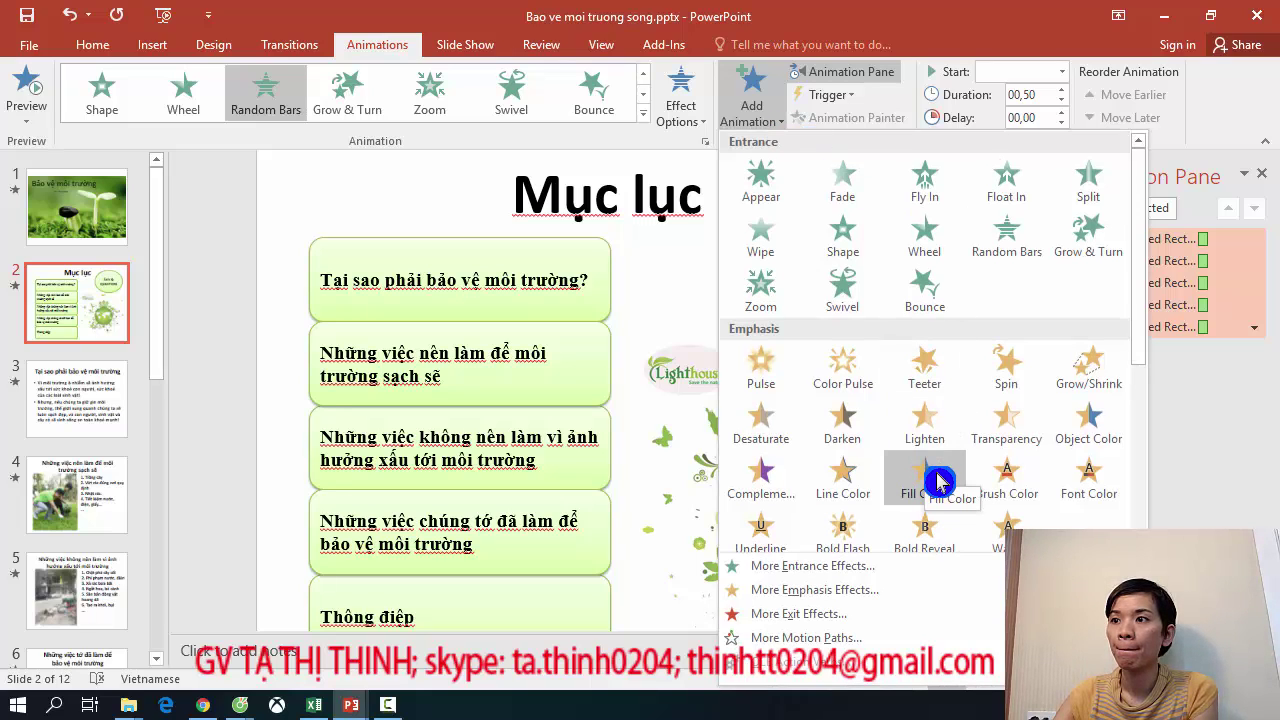
pyautogui.click(1112, 486)
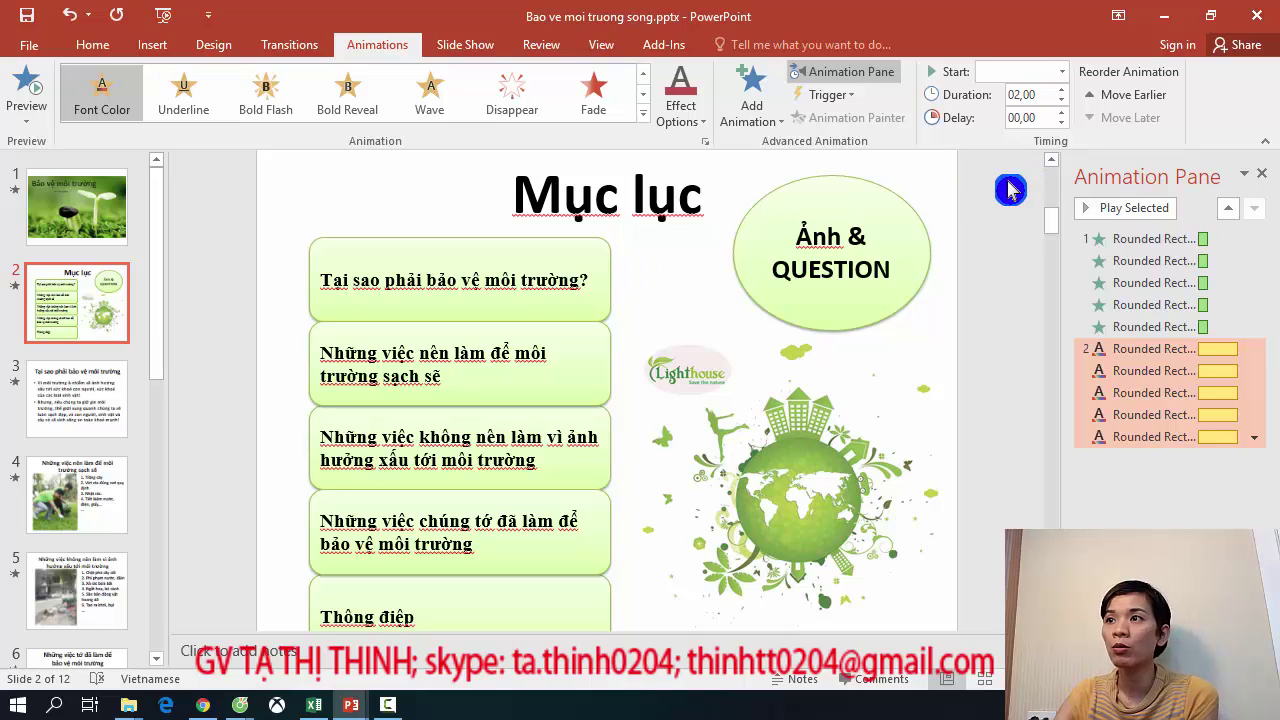
# Review the Start and Trigger options without changing them, then clear the selection.
pyautogui.click(1064, 72)
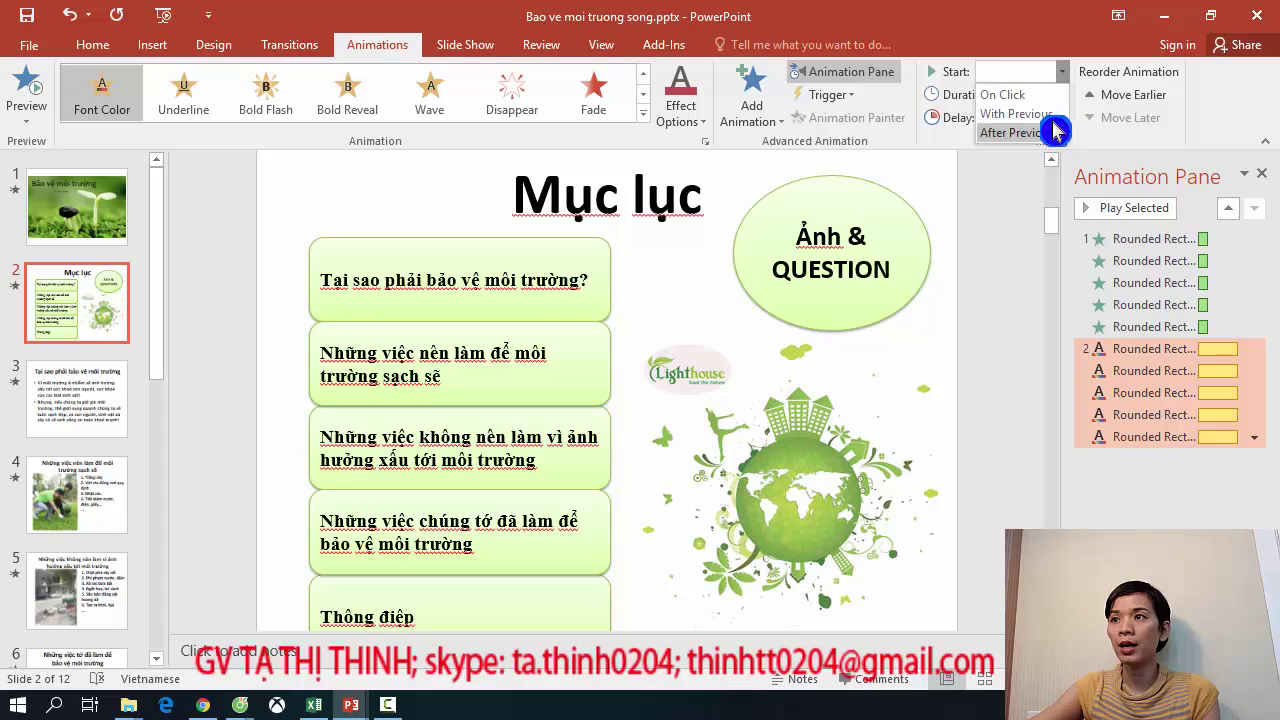
pyautogui.click(1033, 232)
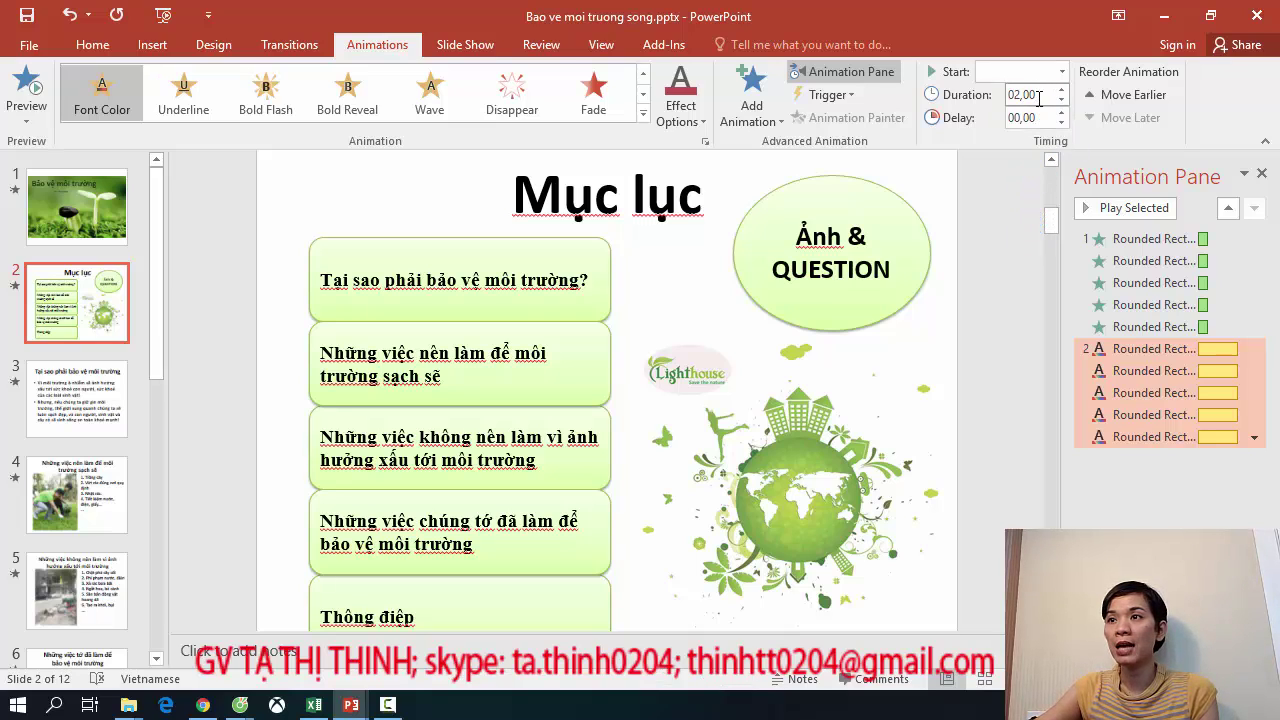
pyautogui.click(845, 95)
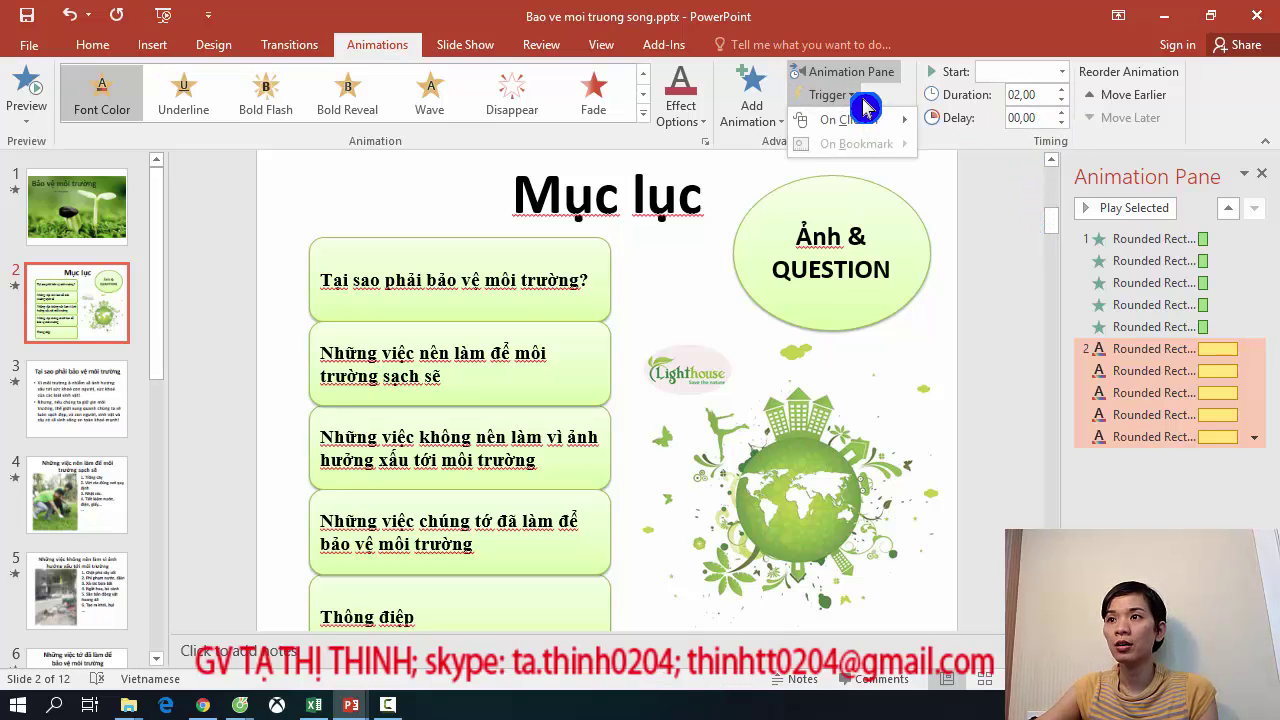
pyautogui.moveTo(891, 135)
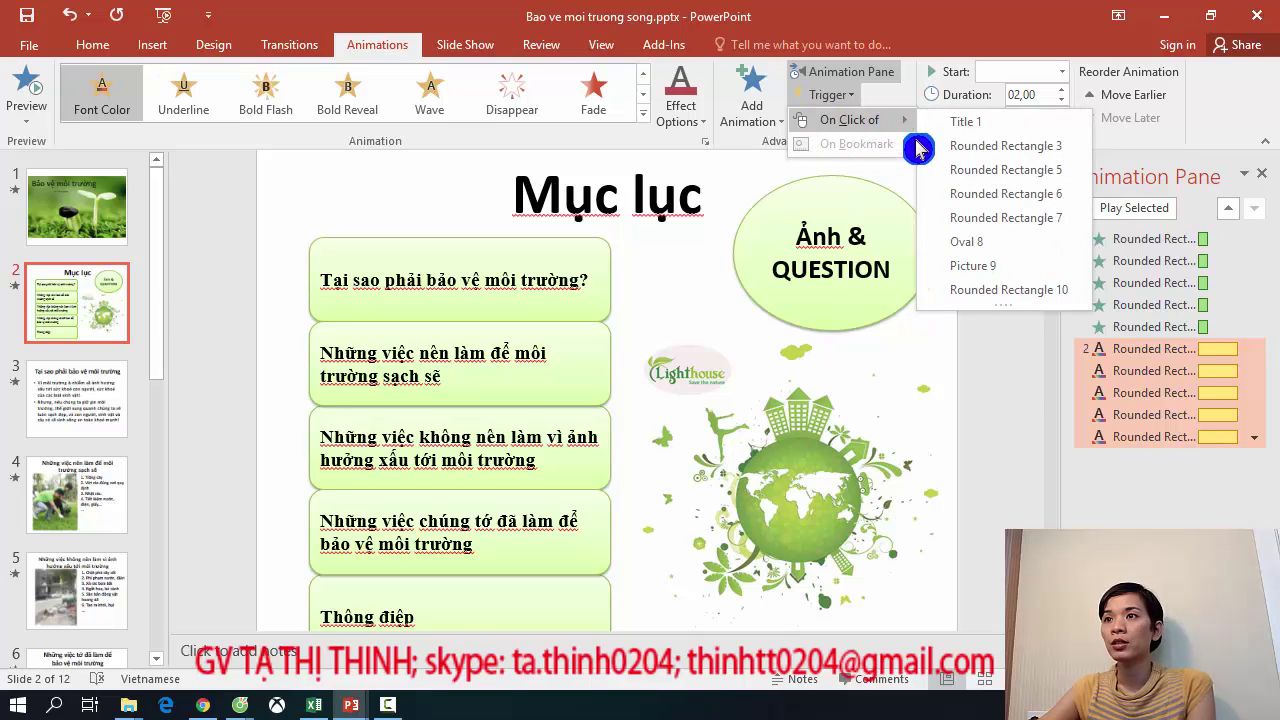
pyautogui.click(1047, 390)
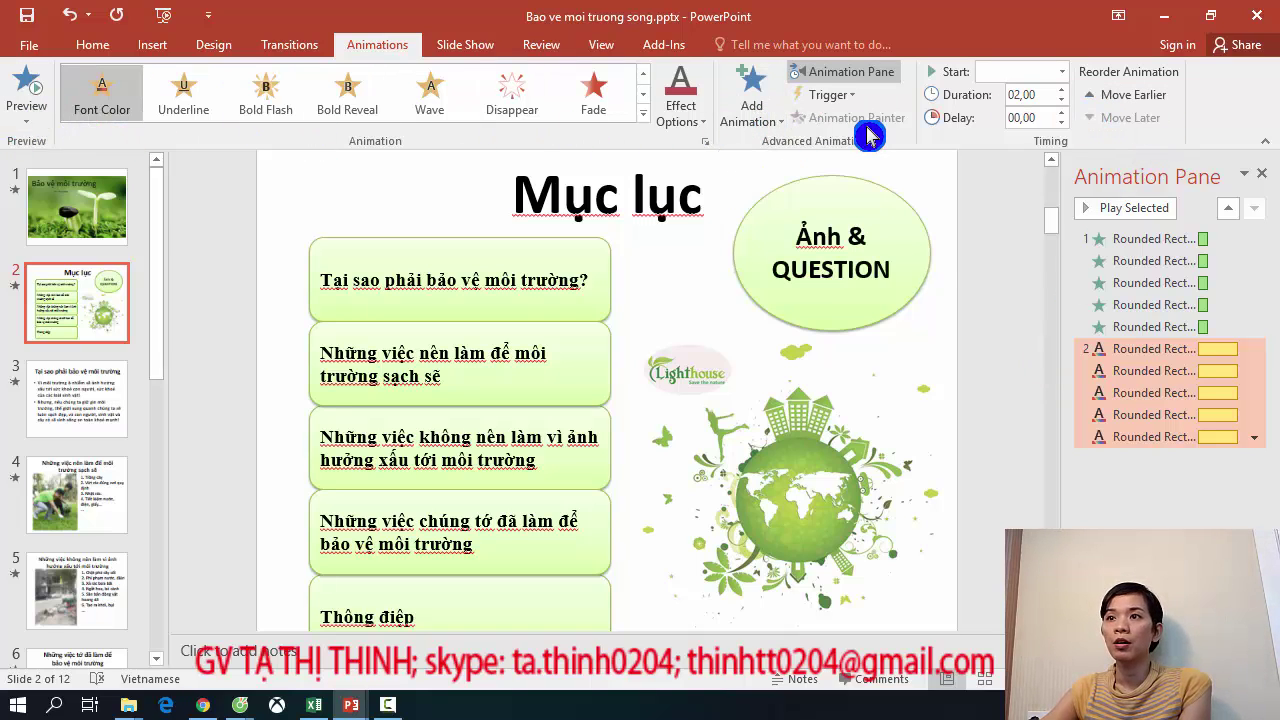
pyautogui.click(1007, 460)
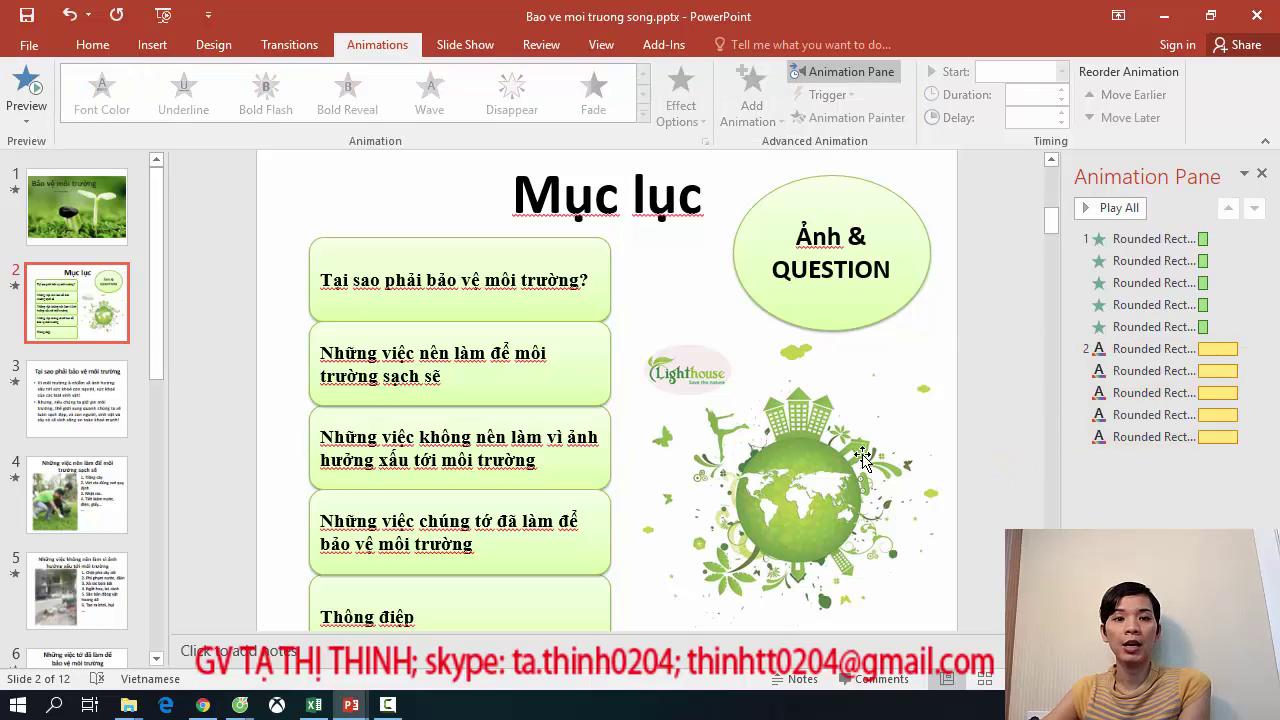
# Apply a Grow & Turn entrance animation to the globe picture.
pyautogui.click(785, 450)
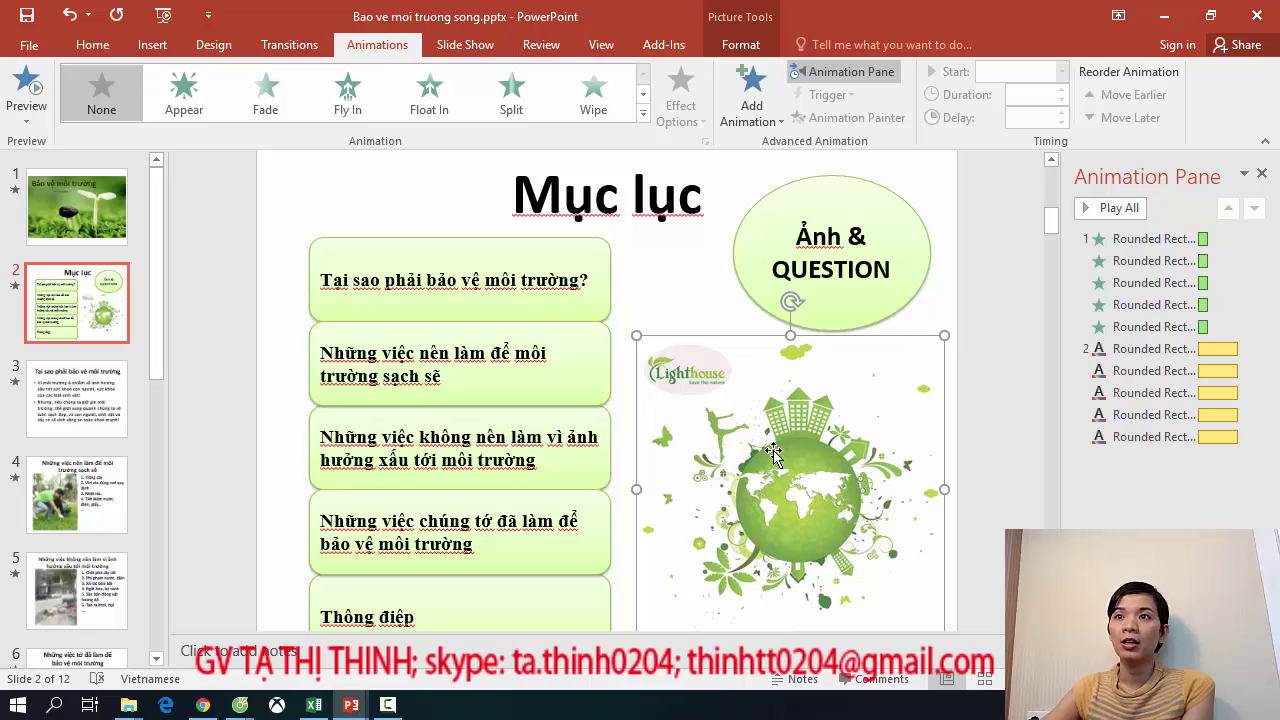
pyautogui.click(650, 96)
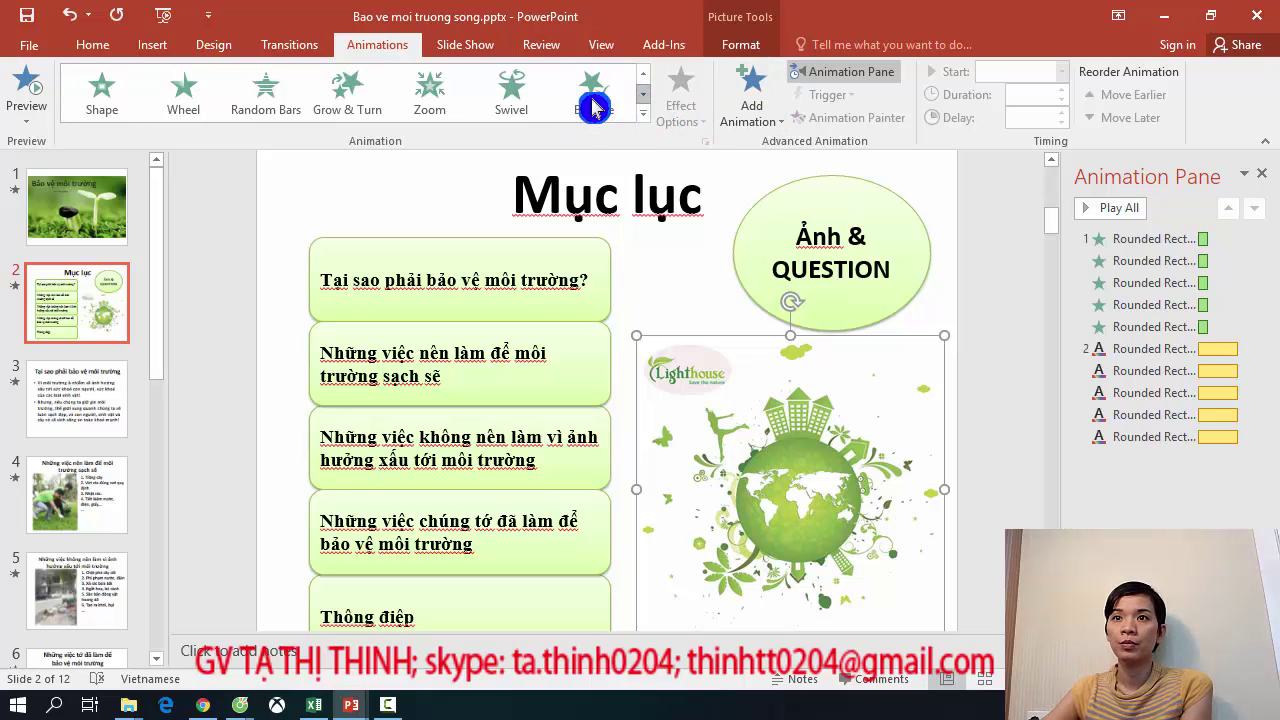
pyautogui.click(352, 100)
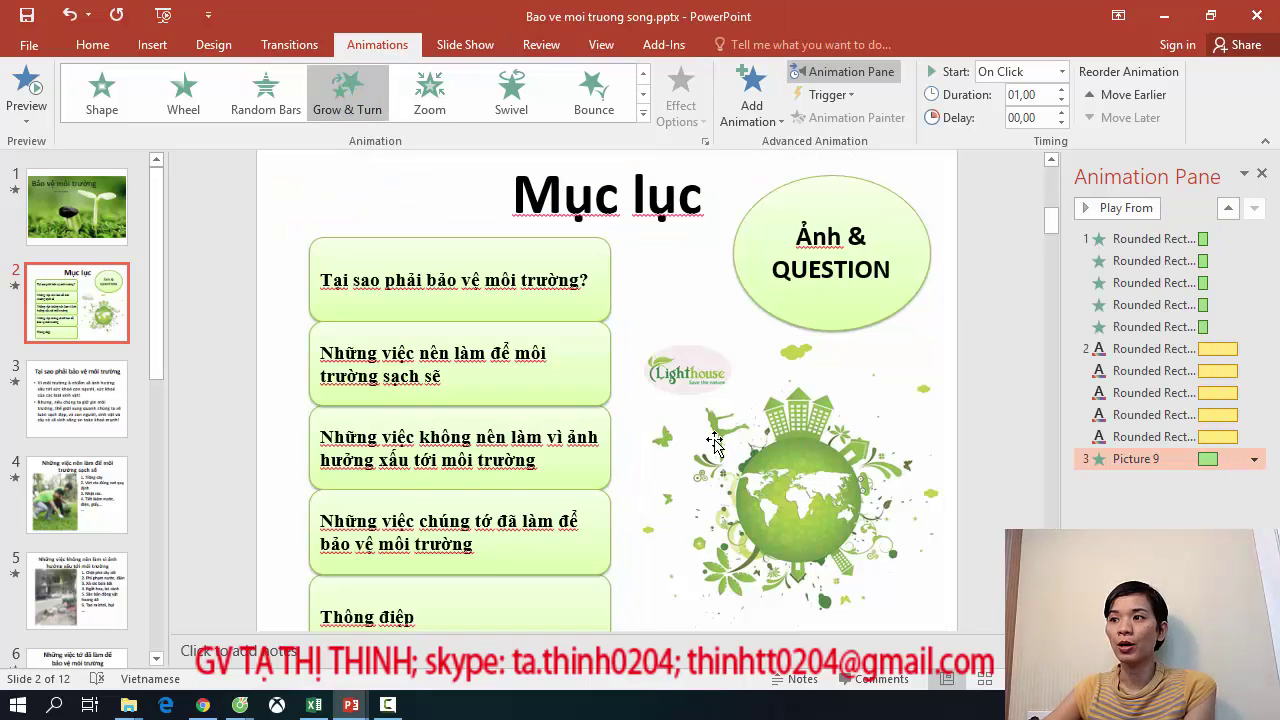
# Drag the globe's Picture 9 animation to the top of the Animation Pane.
pyautogui.click(1114, 490)
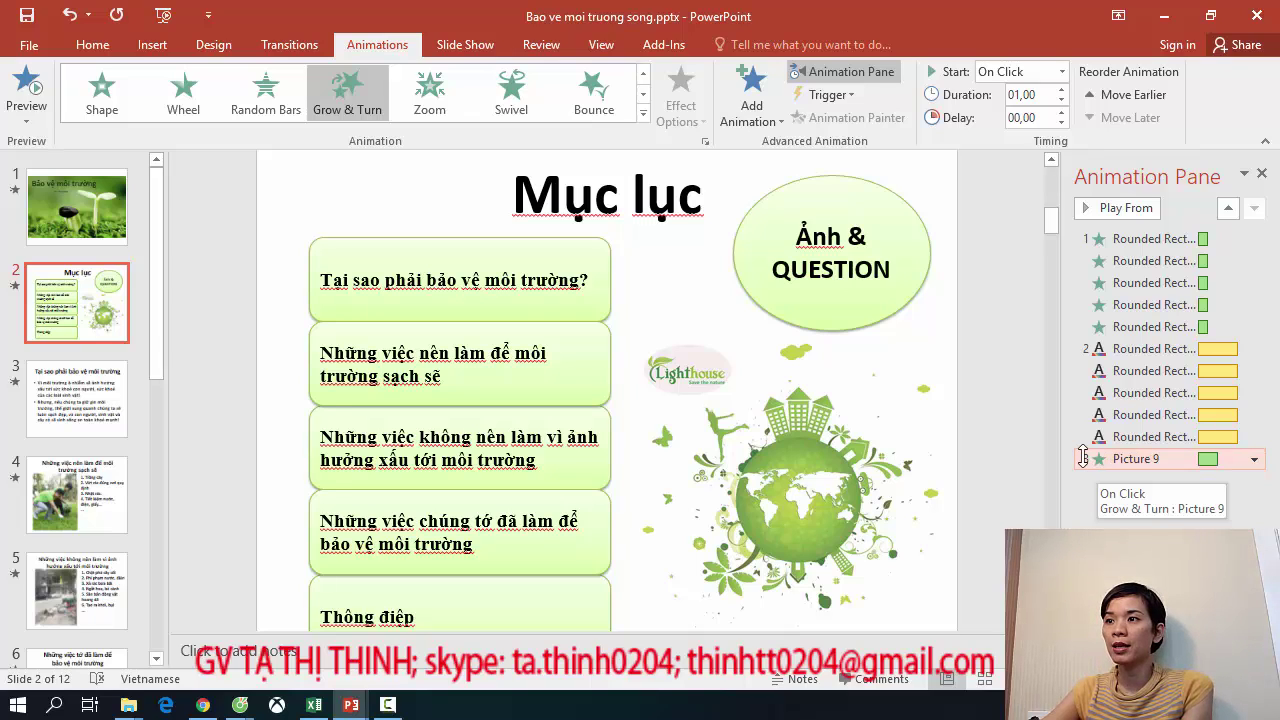
pyautogui.moveTo(1083, 456); pyautogui.dragTo(1088, 240)
pyautogui.click(1140, 509)
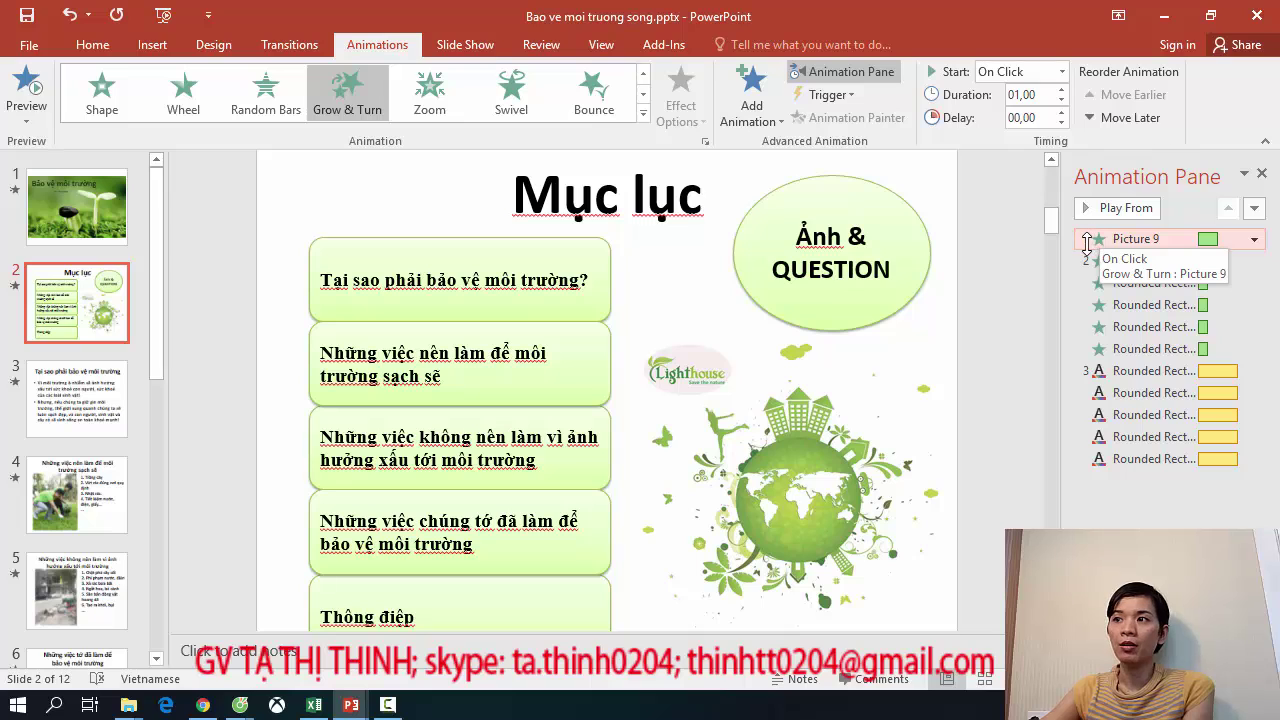
pyautogui.moveTo(1087, 240); pyautogui.dragTo(1088, 470)
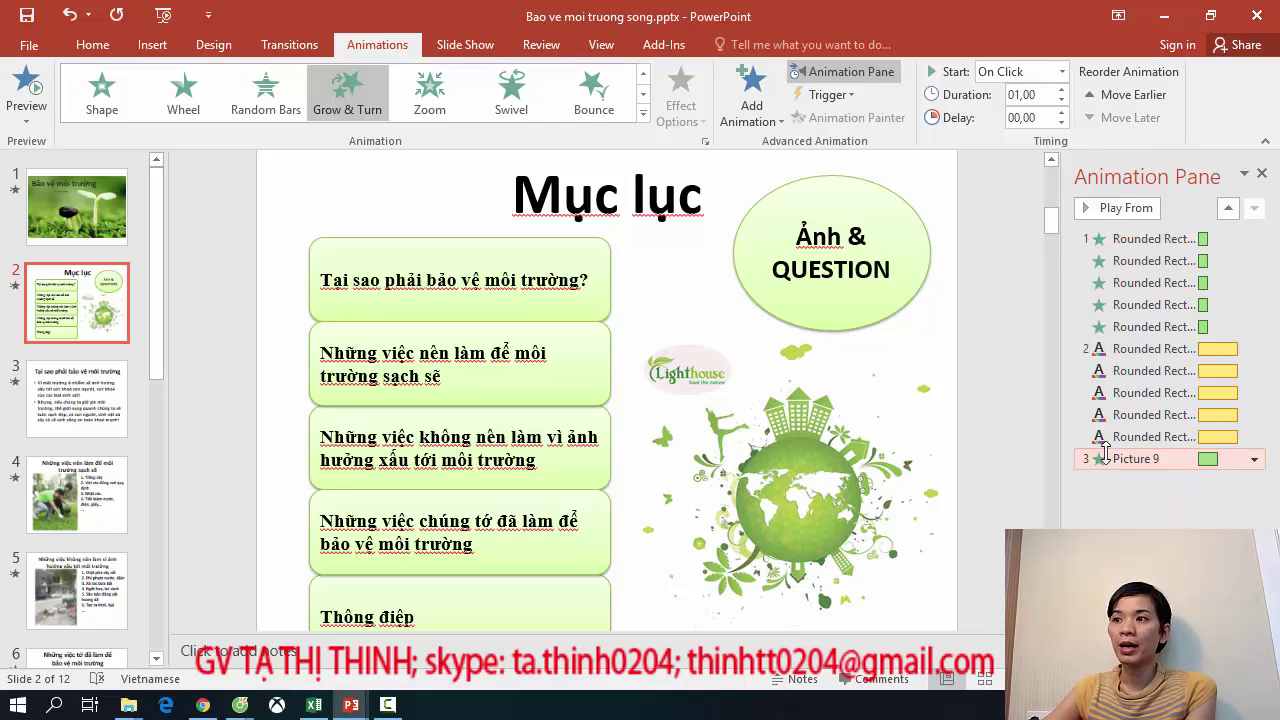
pyautogui.moveTo(1090, 459); pyautogui.dragTo(1093, 261)
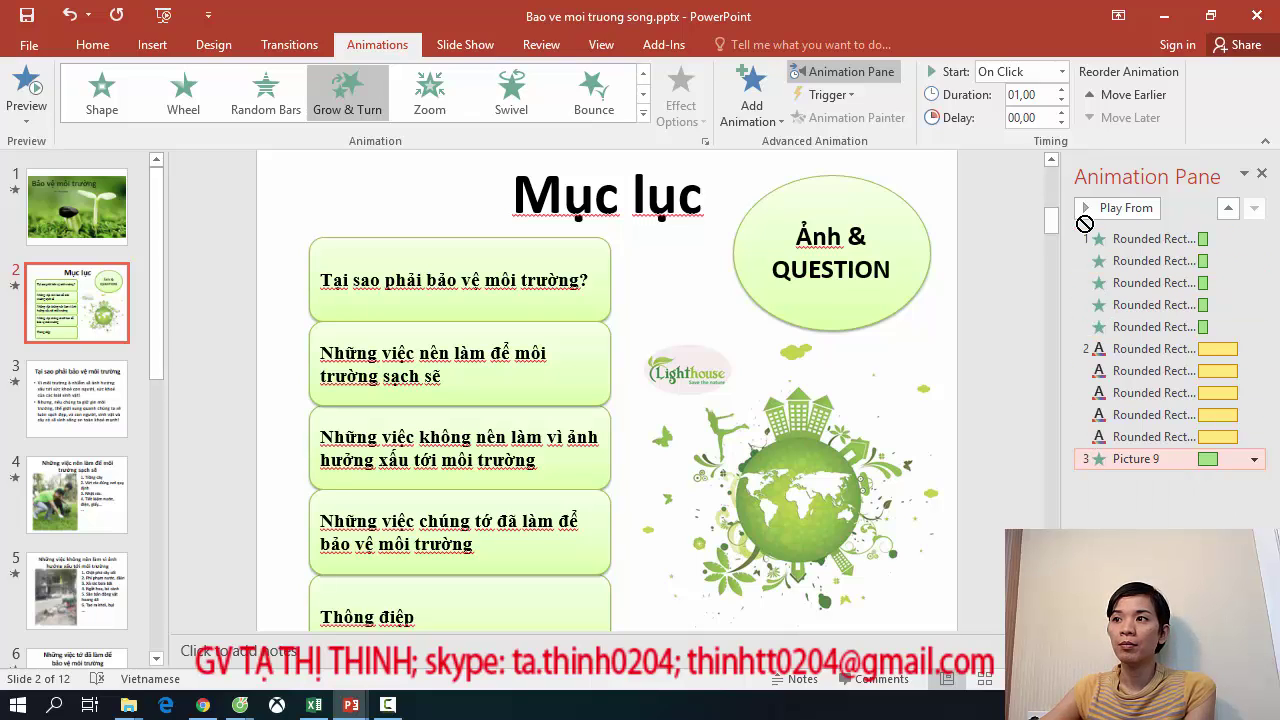
pyautogui.moveTo(1090, 253); pyautogui.dragTo(1090, 232)
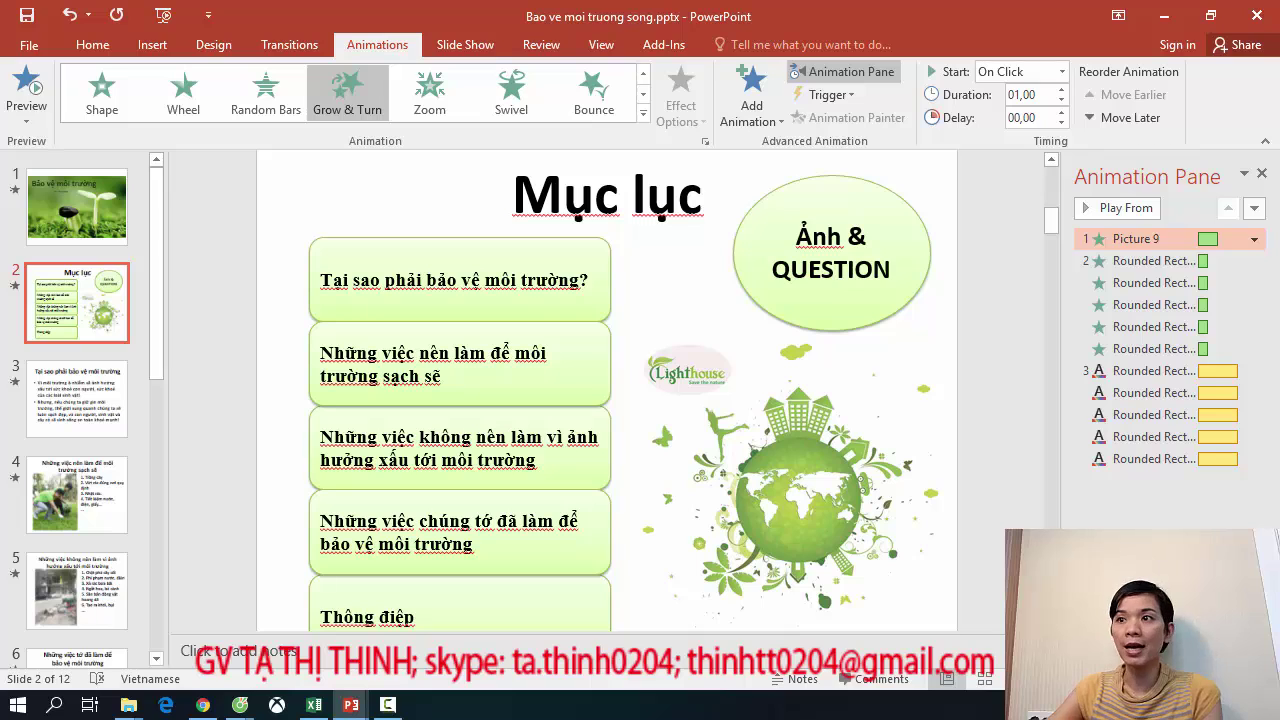
pyautogui.click(845, 316)
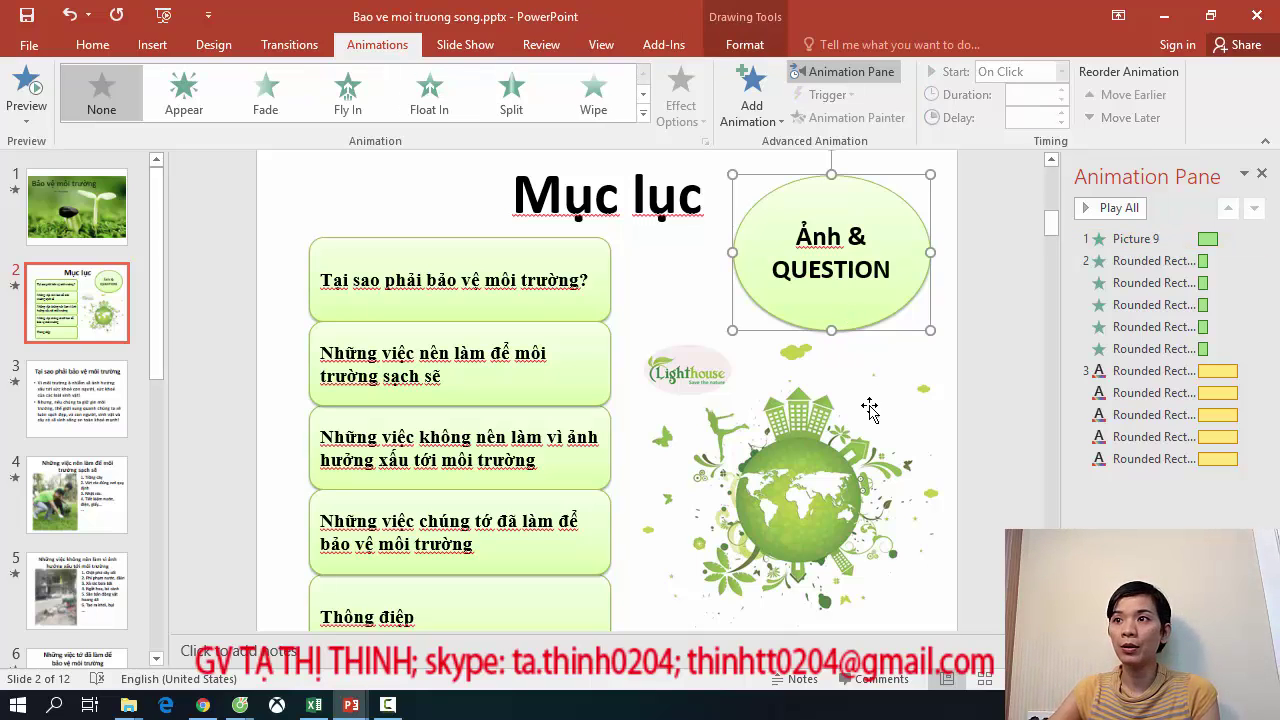
# Apply a Swivel entrance animation to the Ảnh & QUESTION oval.
pyautogui.click(643, 92)
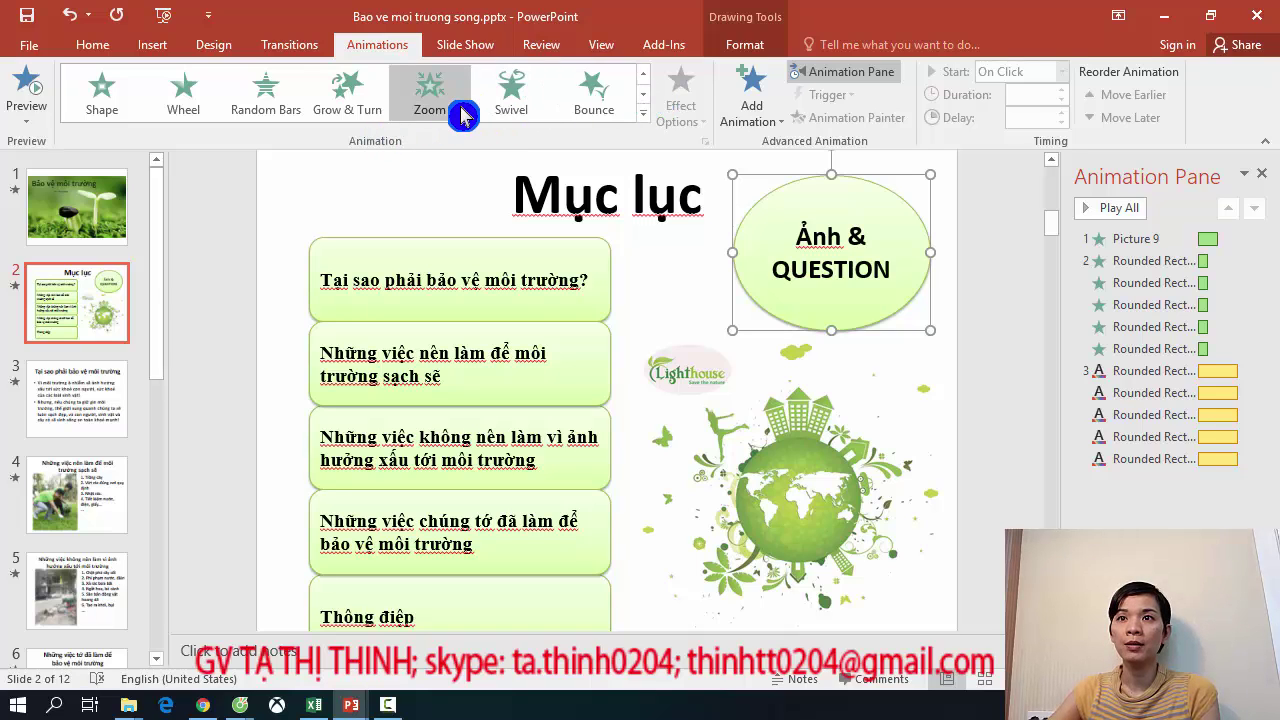
pyautogui.click(524, 118)
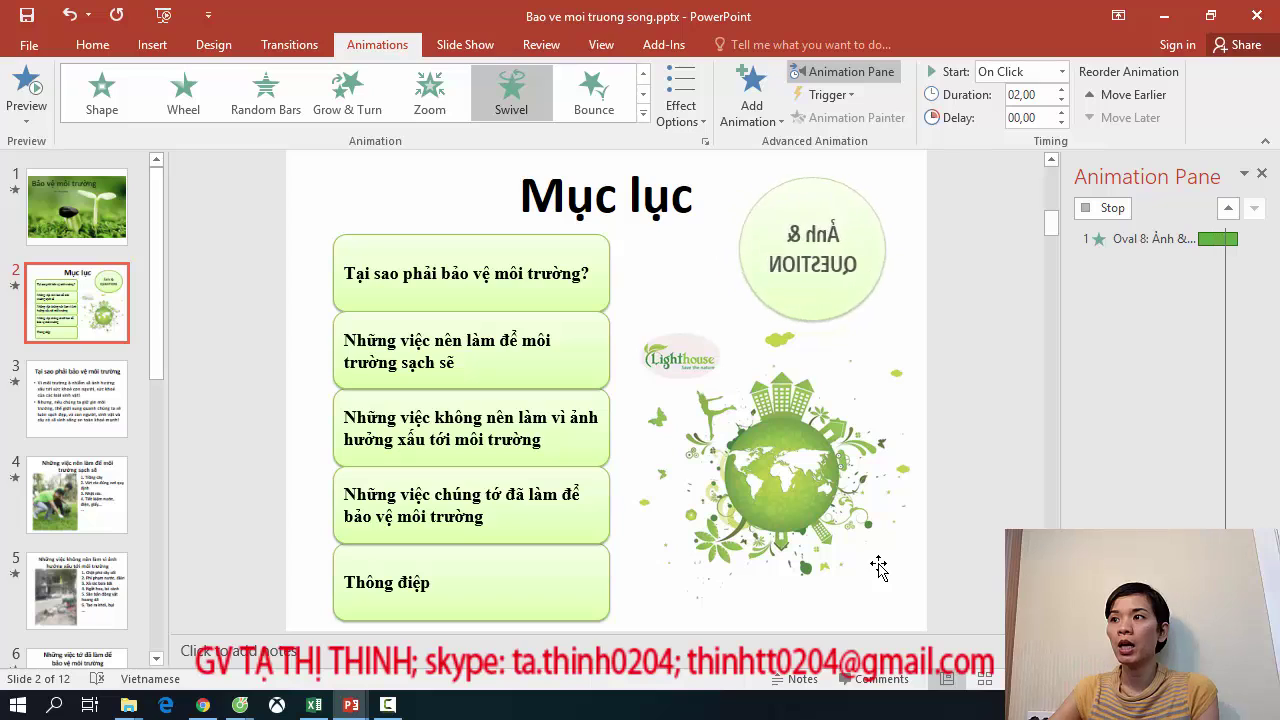
pyautogui.click(691, 311)
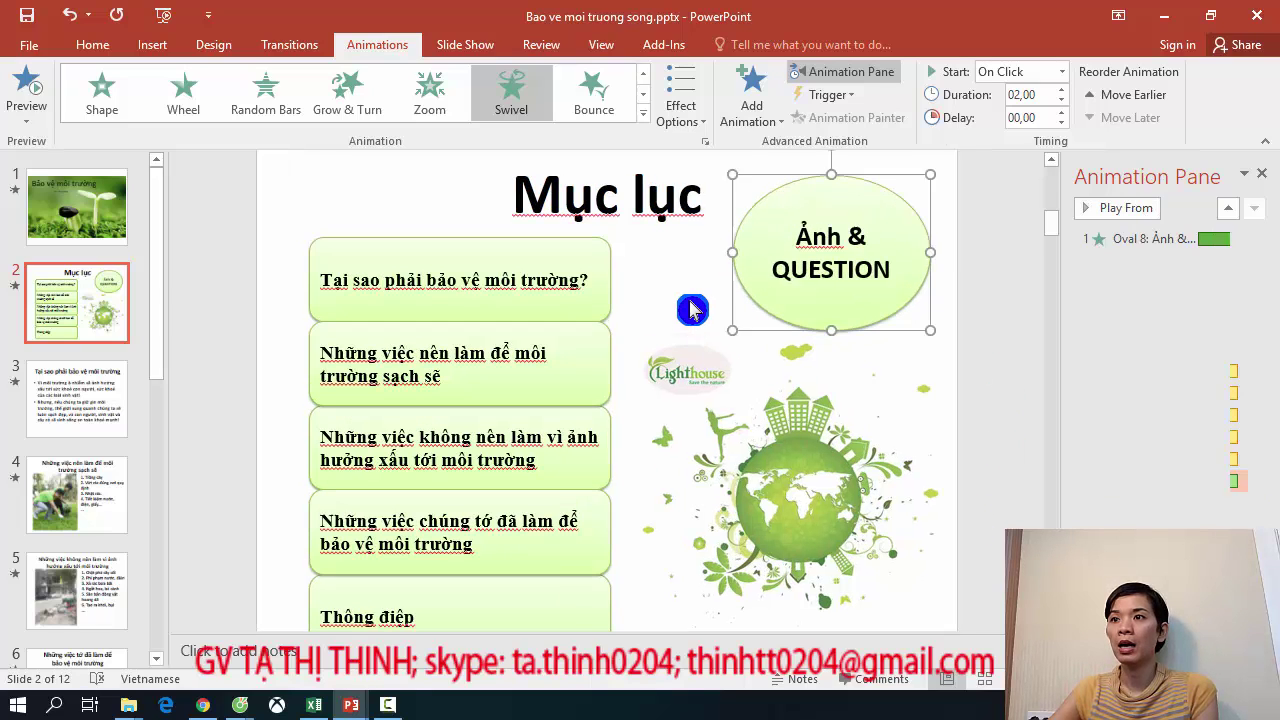
pyautogui.click(691, 311)
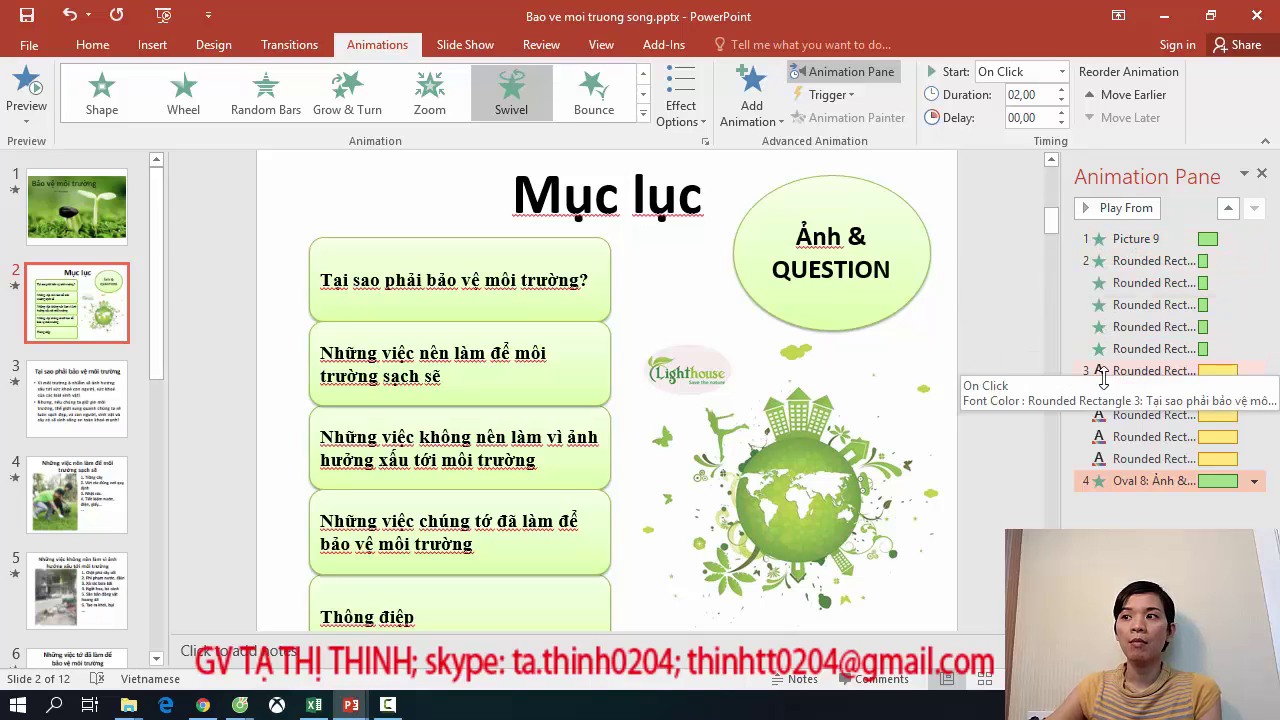
# Check the earth picture's and oval's animations, then play the show from slide 2.
pyautogui.click(806, 494)
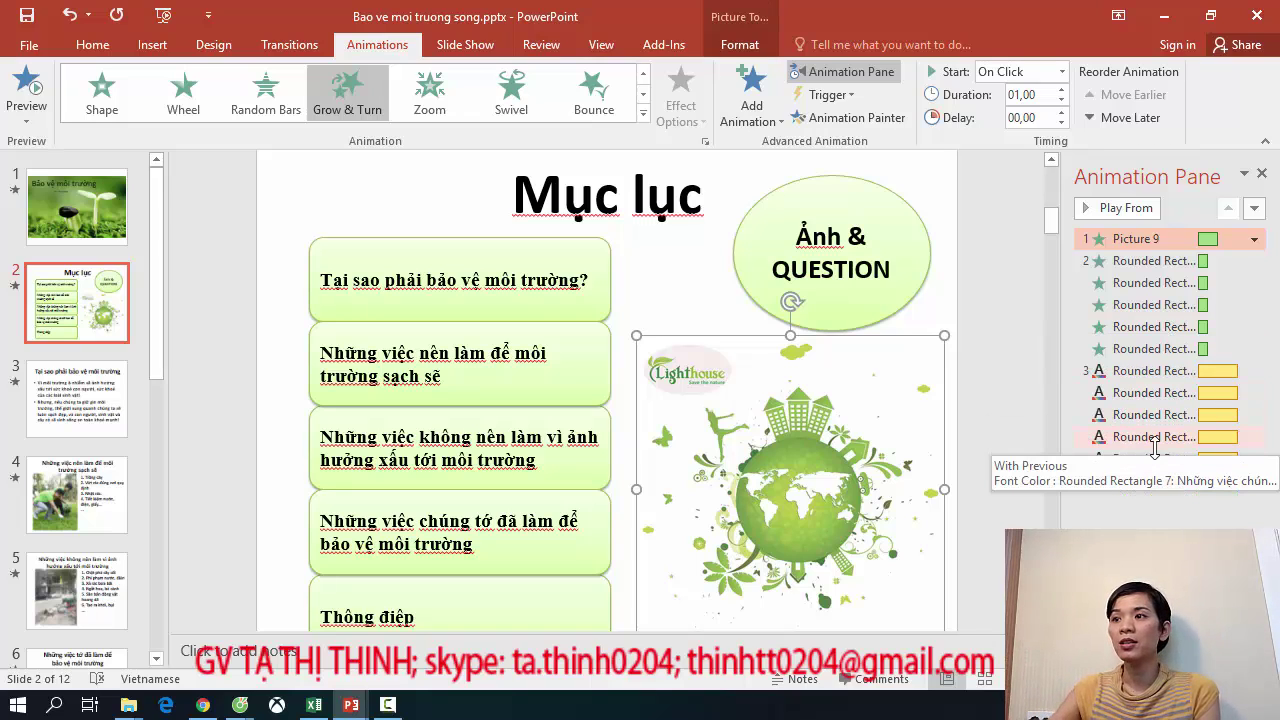
pyautogui.click(898, 262)
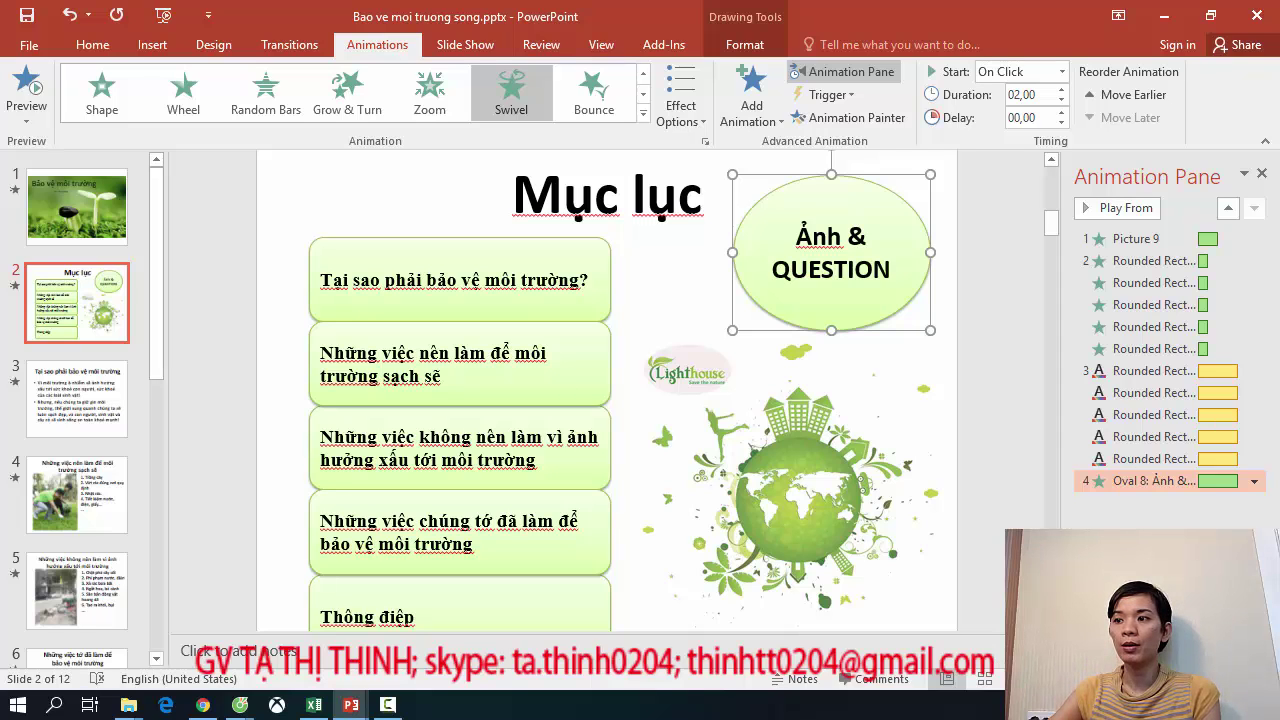
pyautogui.hotkey('shift', 'F5')
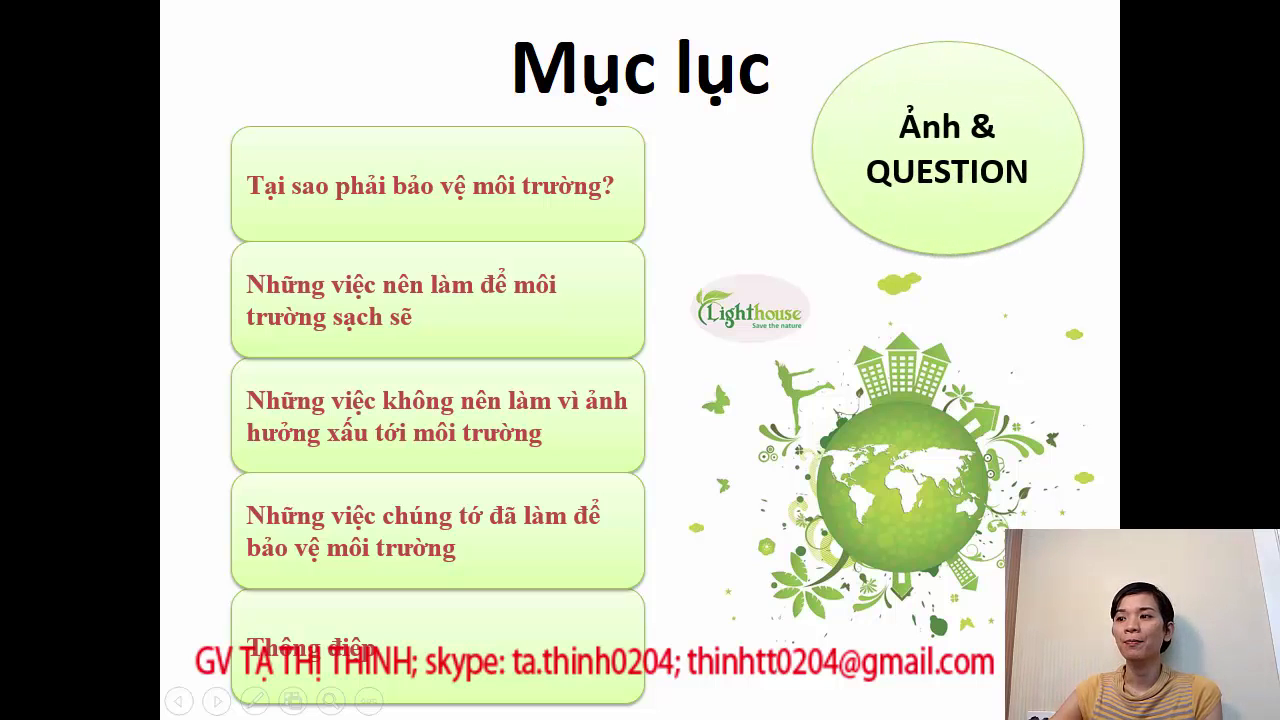
# End the show, move the oval's animation right below Picture 9, and preview the order.
pyautogui.rightClick(1072, 341)
pyautogui.click(1120, 627)
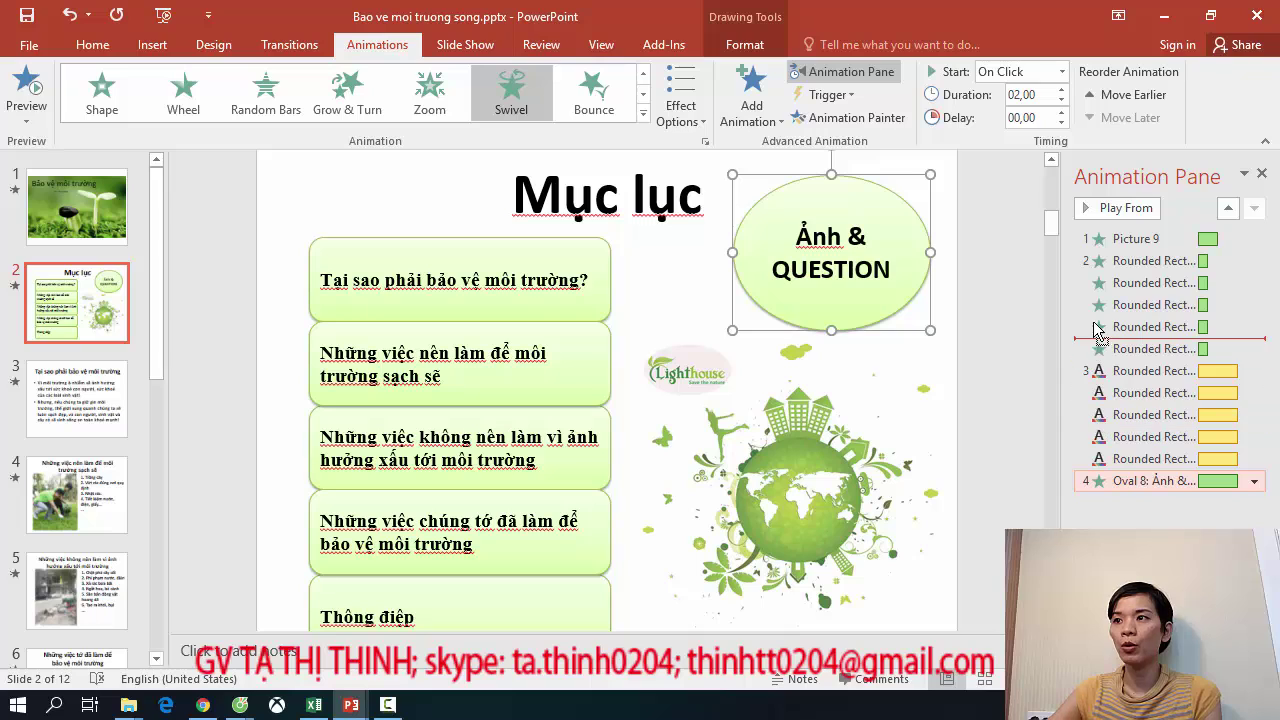
pyautogui.moveTo(1097, 424); pyautogui.dragTo(1095, 254)
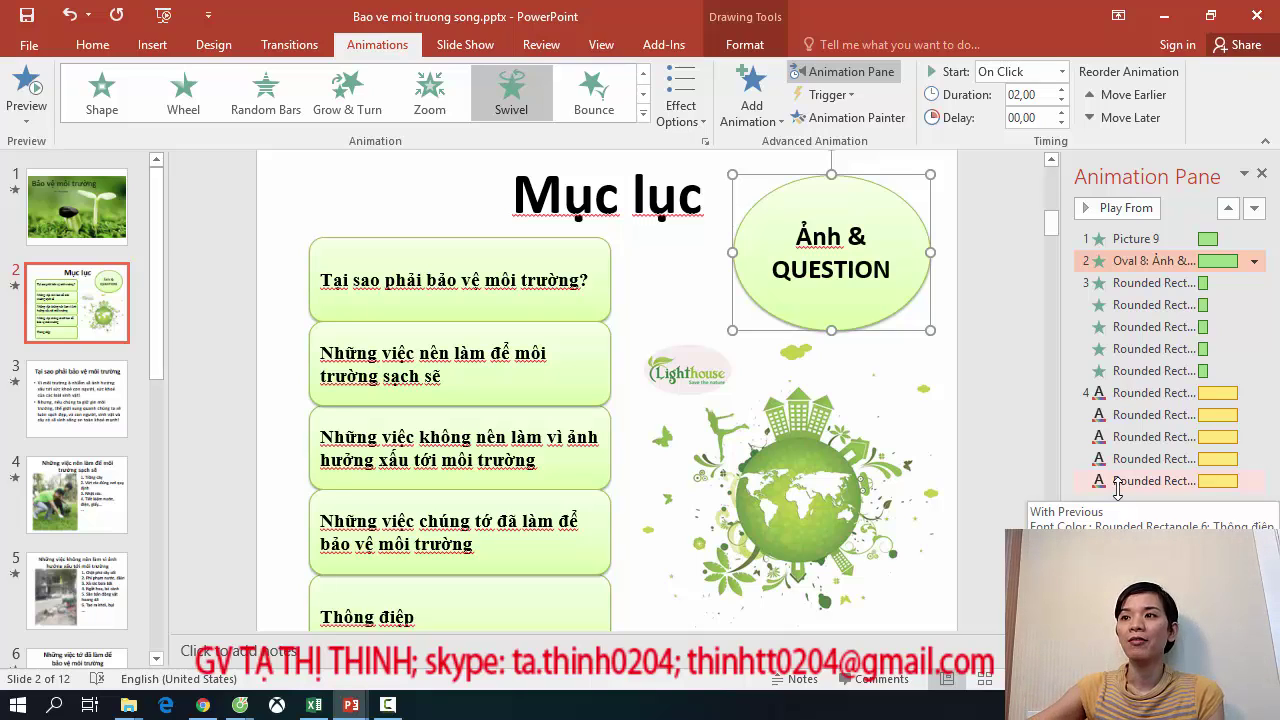
pyautogui.click(1138, 218)
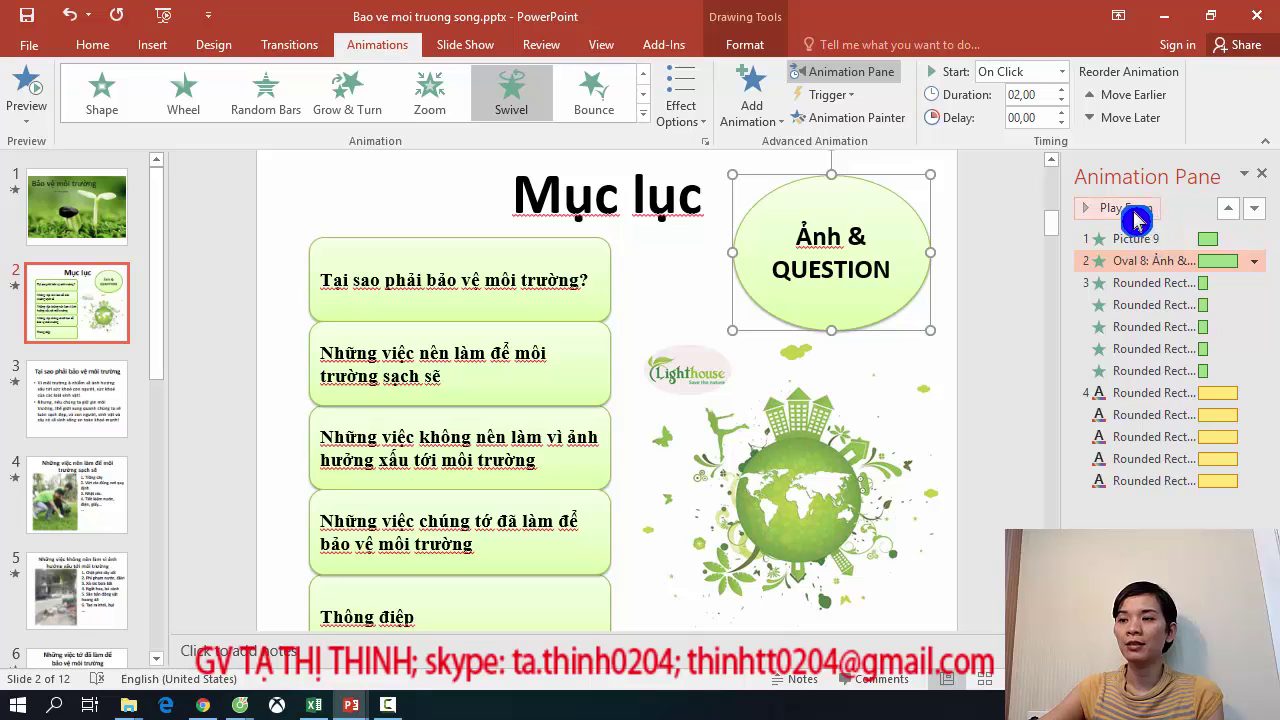
pyautogui.click(1114, 214)
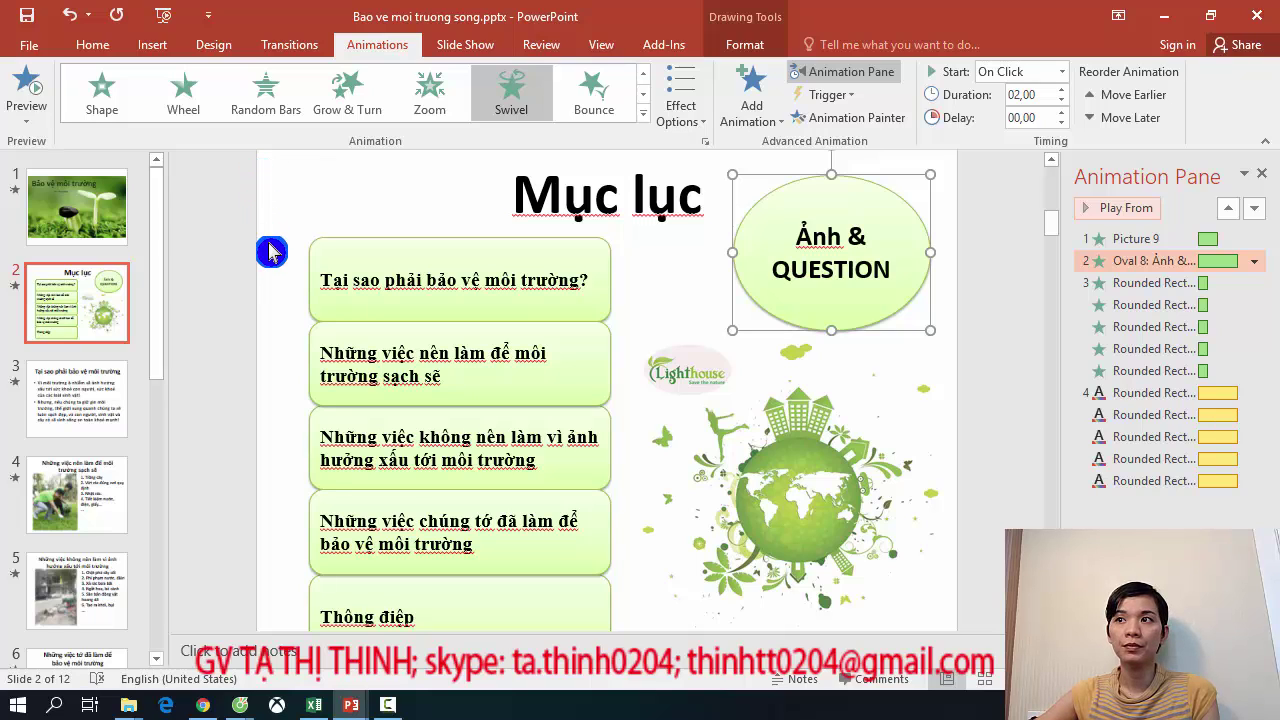
# Look through slides 3 and 4, then scroll down and display slide 6.
pyautogui.click(88, 387)
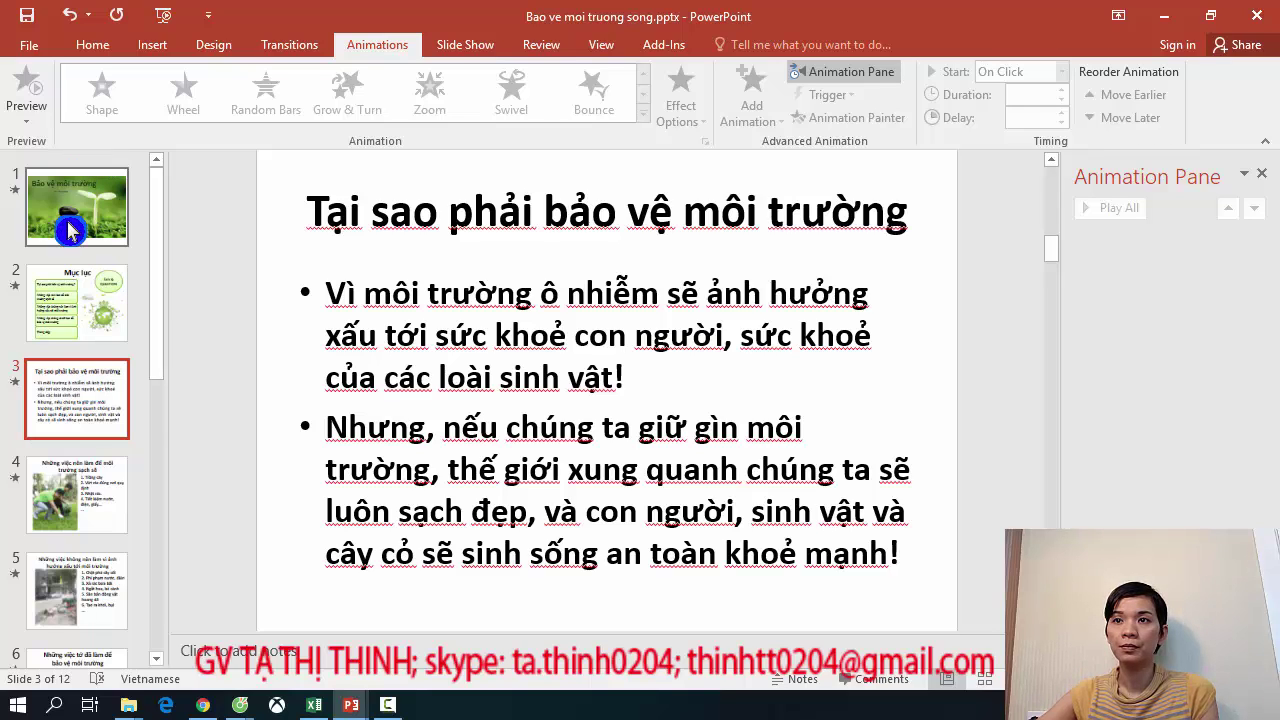
pyautogui.click(478, 50)
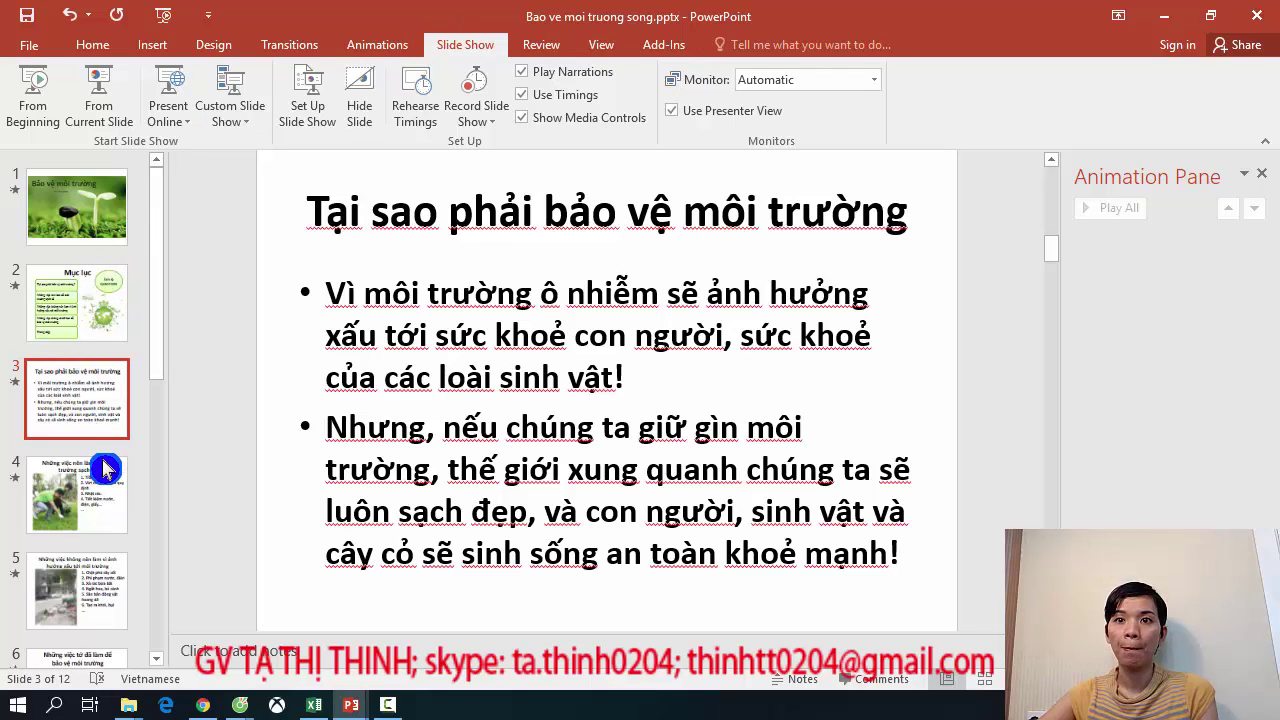
pyautogui.click(94, 510)
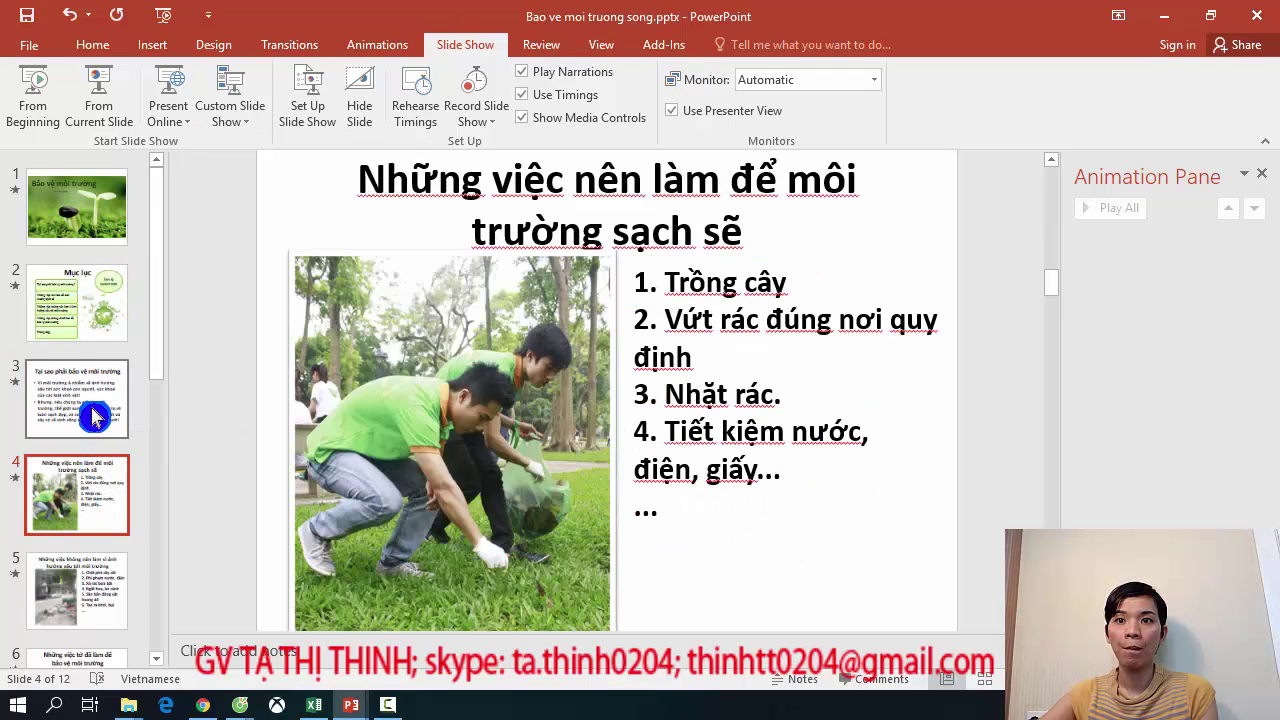
pyautogui.scroll(-2, 97, 440)
pyautogui.click(87, 622)
pyautogui.scroll(-2, 87, 615)
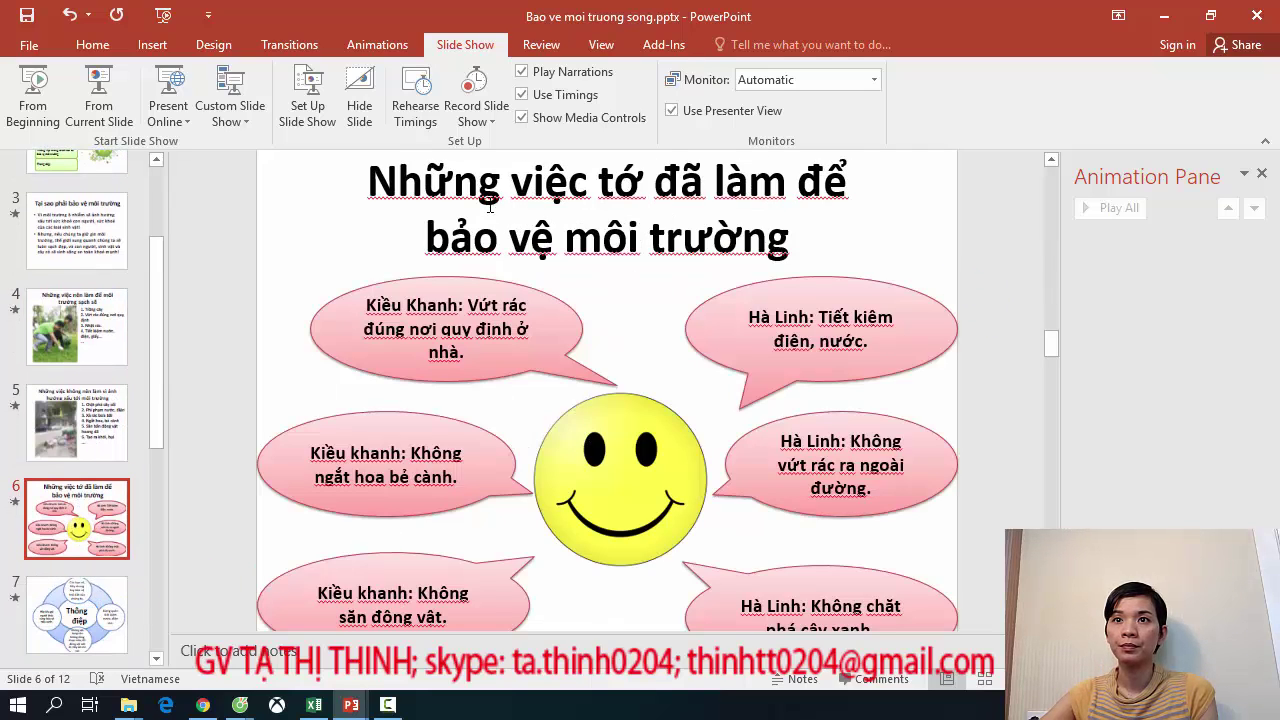
pyautogui.click(258, 47)
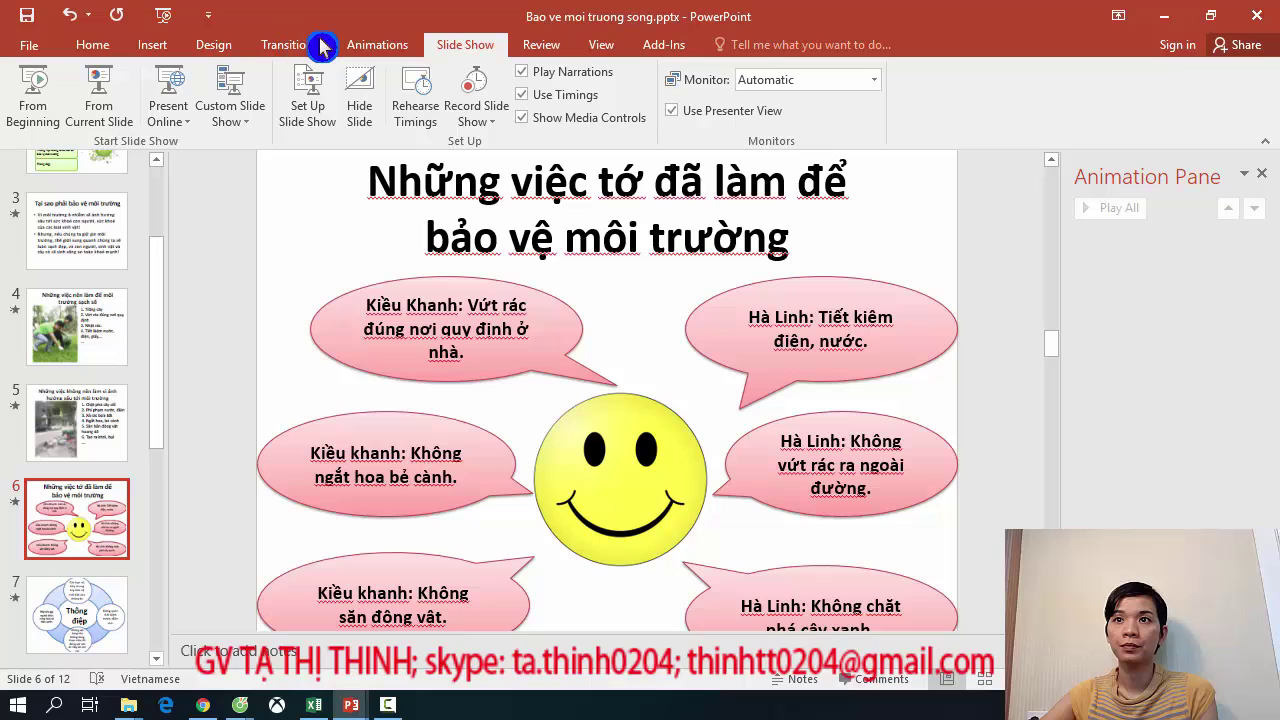
# Apply a Fade transition of 00,70 duration, advancing on mouse click, to slide 6.
pyautogui.click(377, 52)
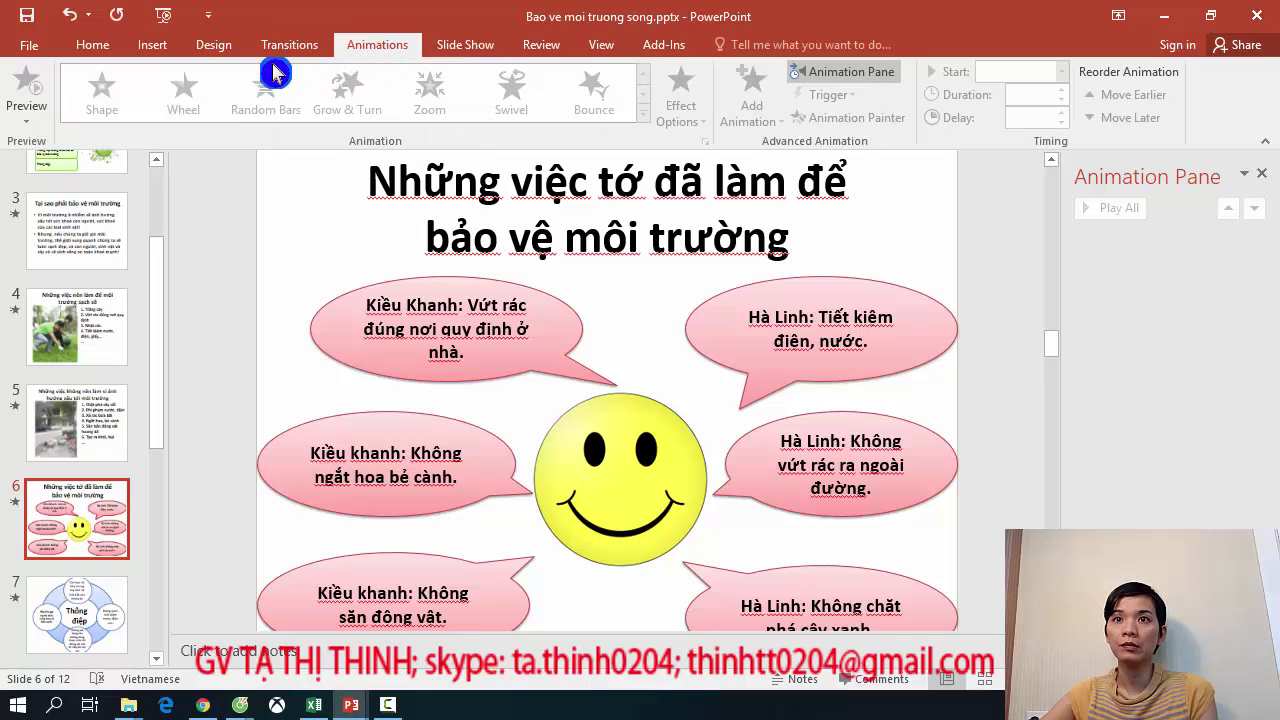
pyautogui.click(92, 52)
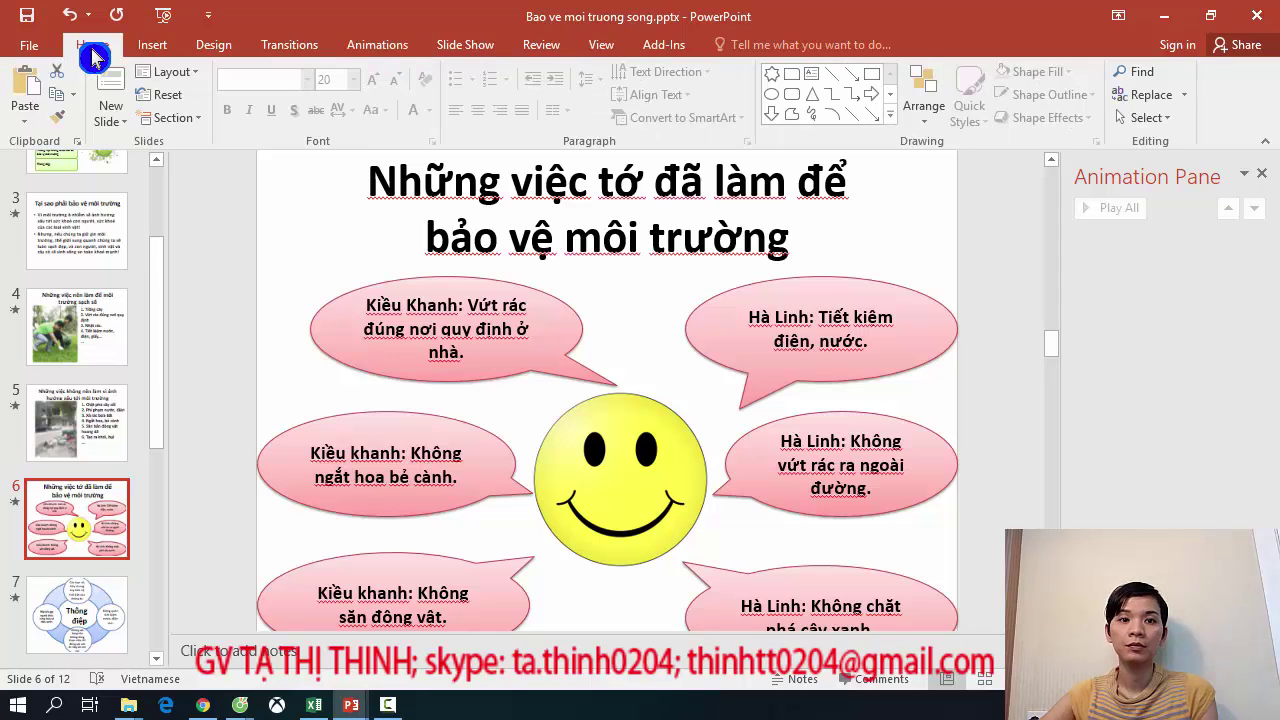
pyautogui.click(147, 50)
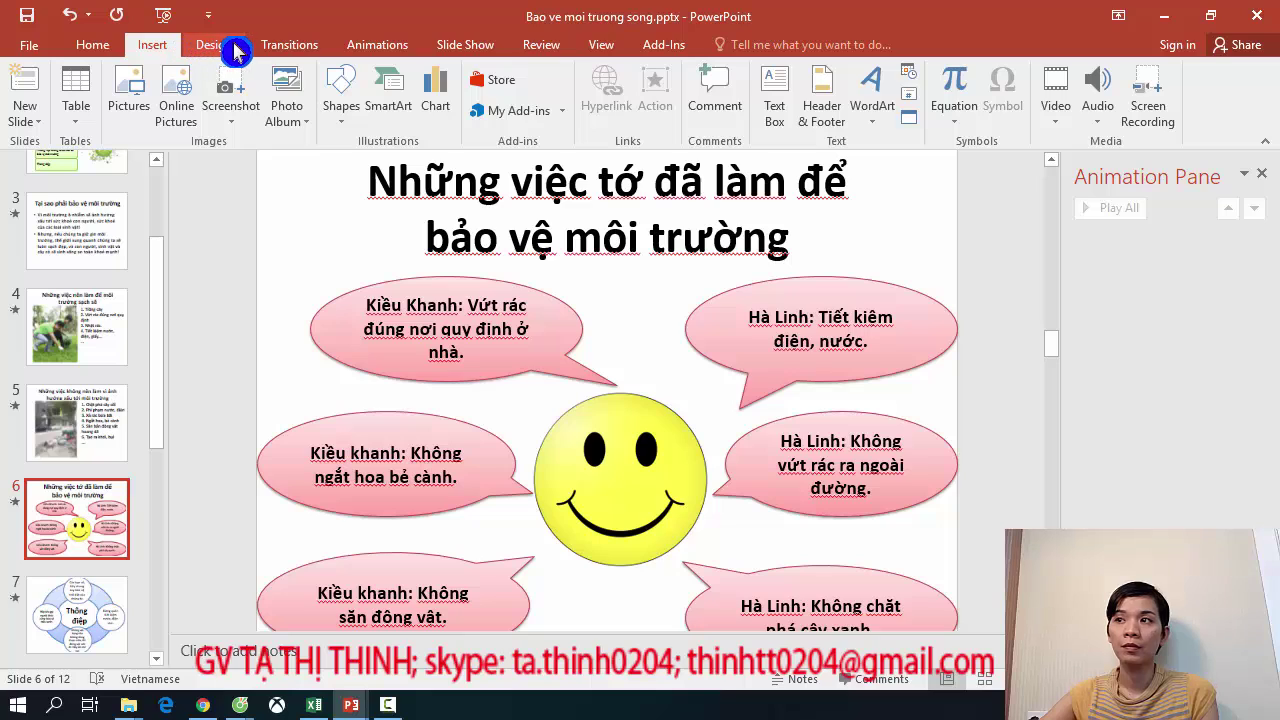
pyautogui.click(230, 52)
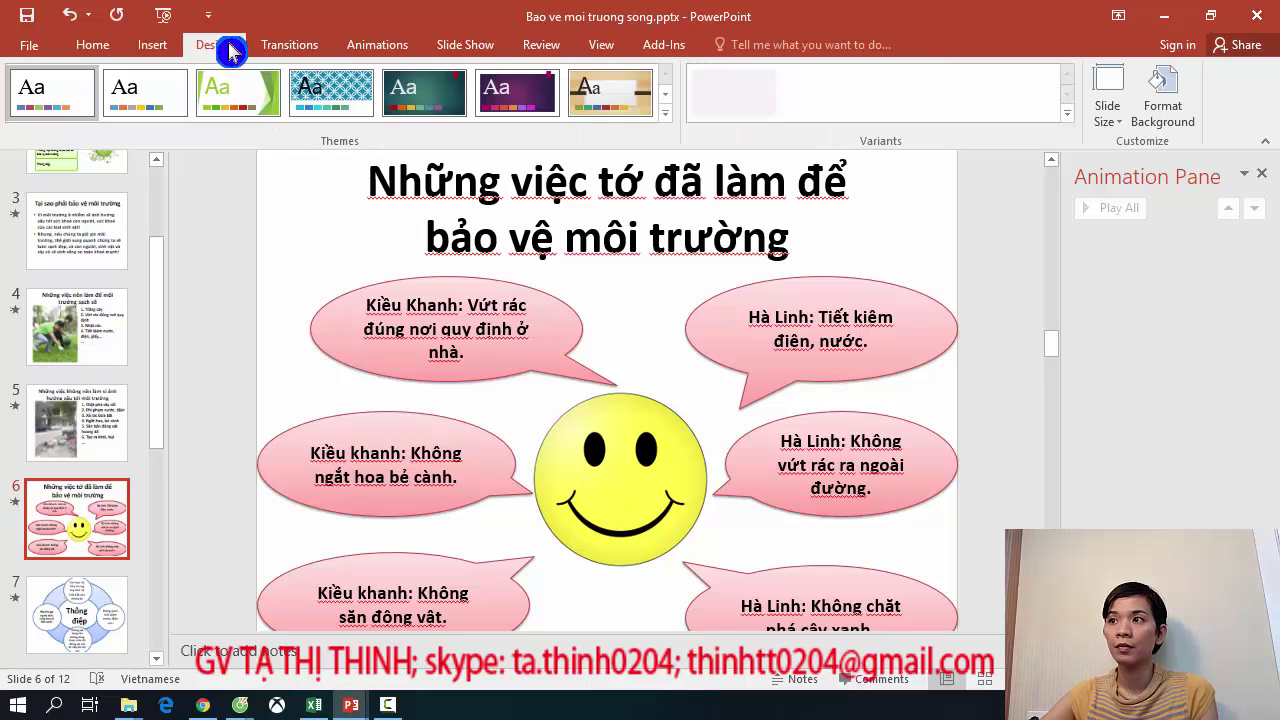
pyautogui.click(285, 52)
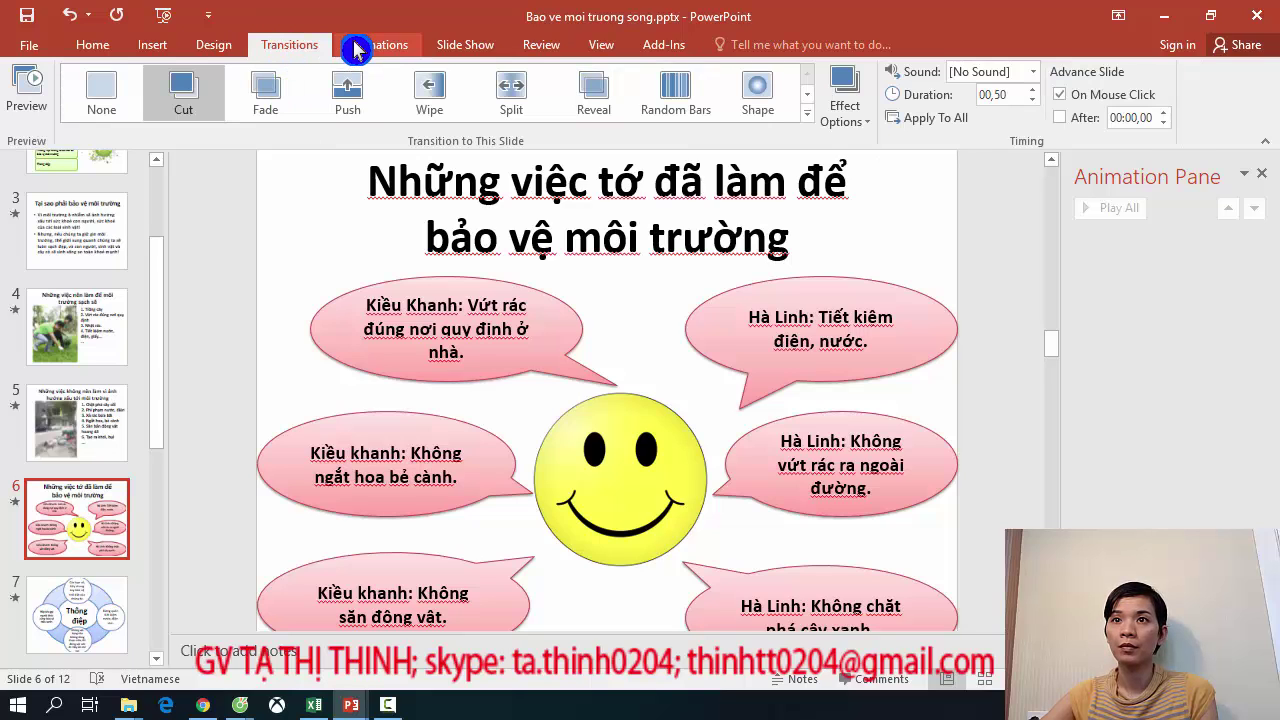
pyautogui.click(277, 100)
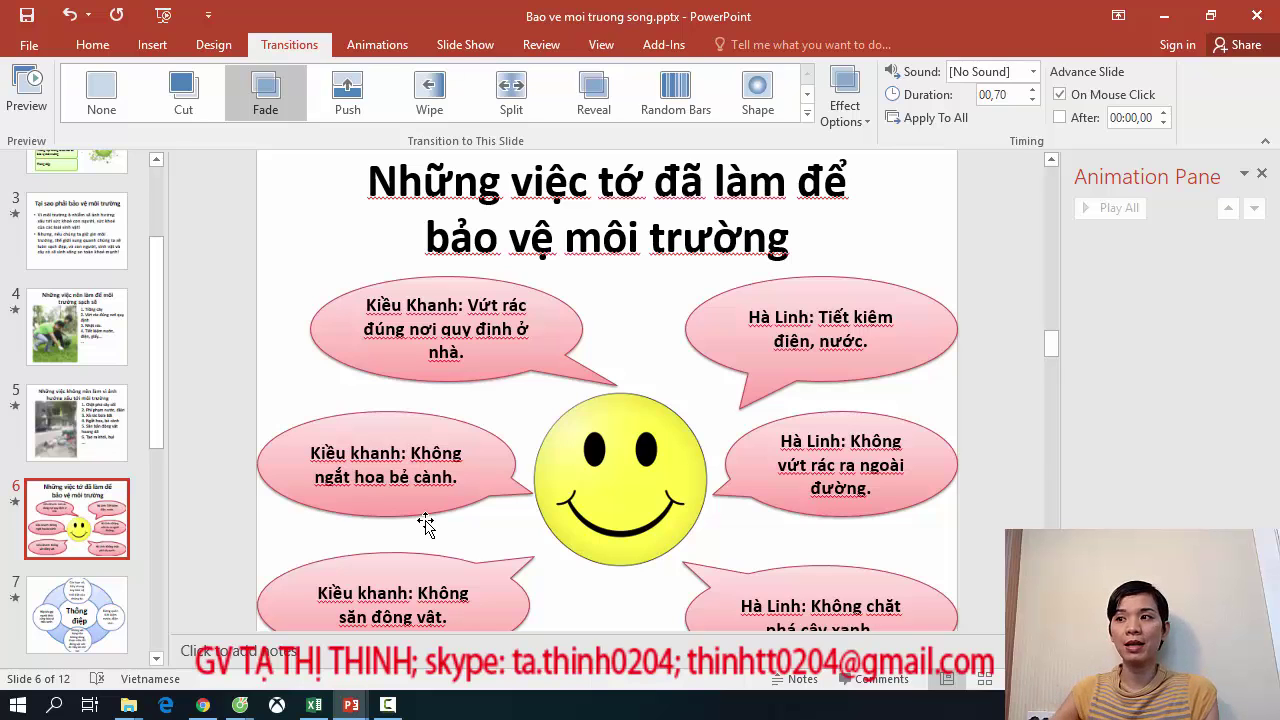
pyautogui.scroll(-1, 86, 514)
# Start the show from slide 9, 'Save Us Save Earth', and advance to the next slide.
pyautogui.scroll(-1, 86, 537)
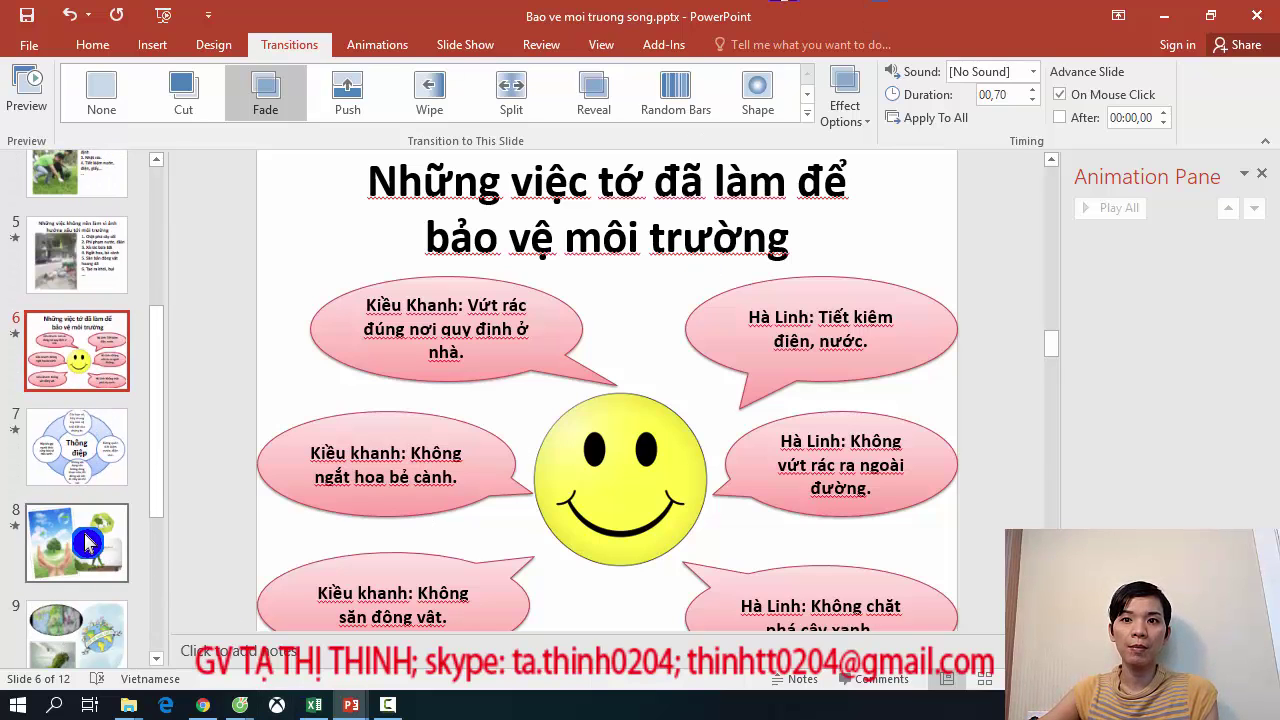
pyautogui.scroll(-1, 85, 540)
pyautogui.click(85, 540)
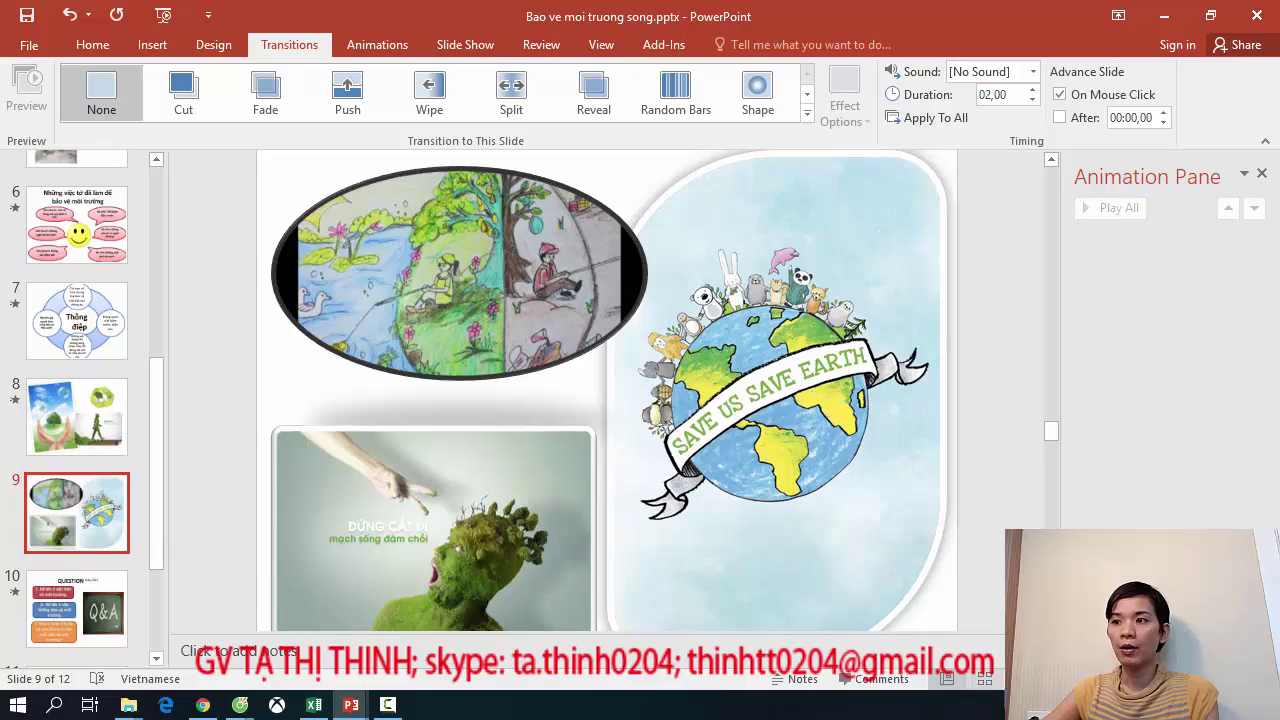
pyautogui.hotkey('shift', 'F5')
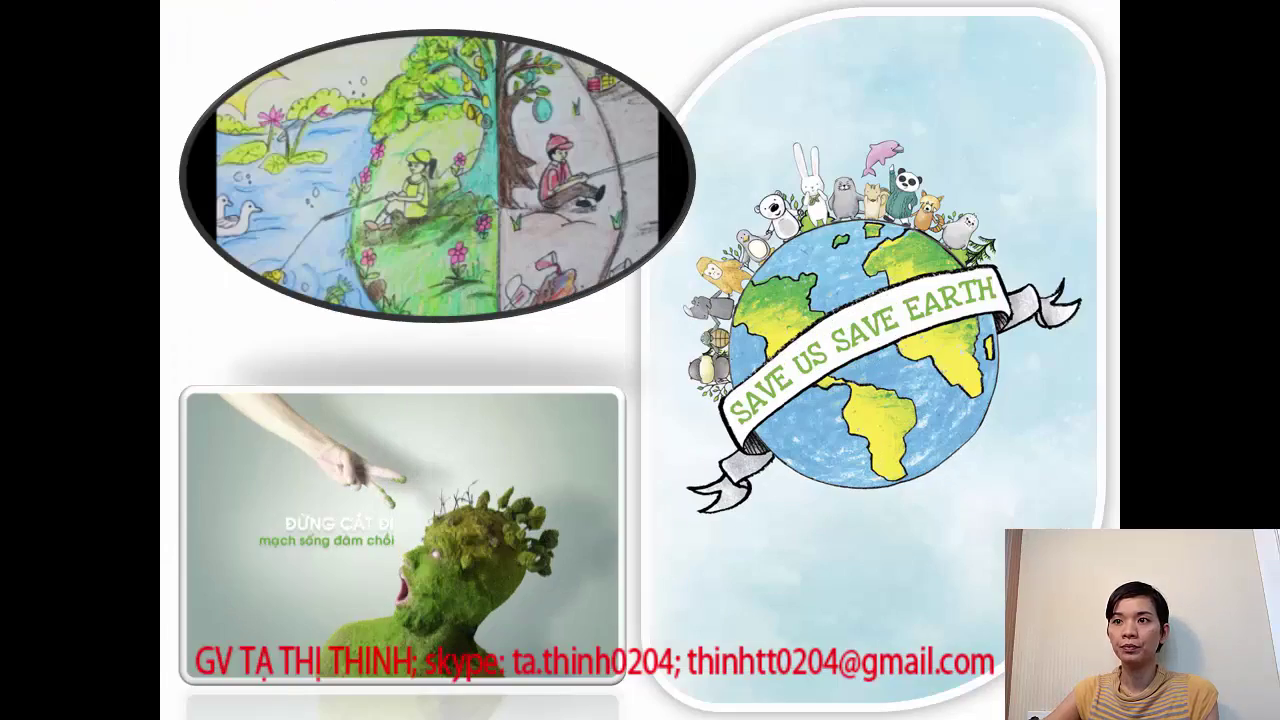
pyautogui.press('Right')
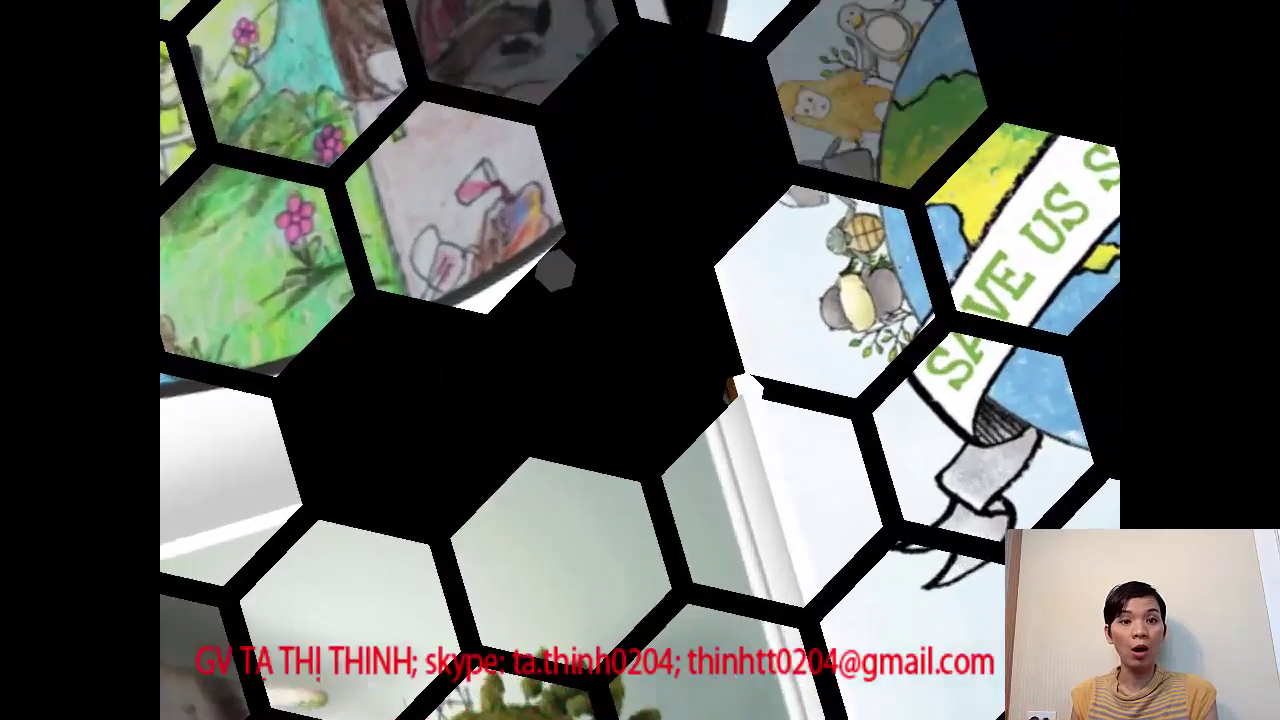
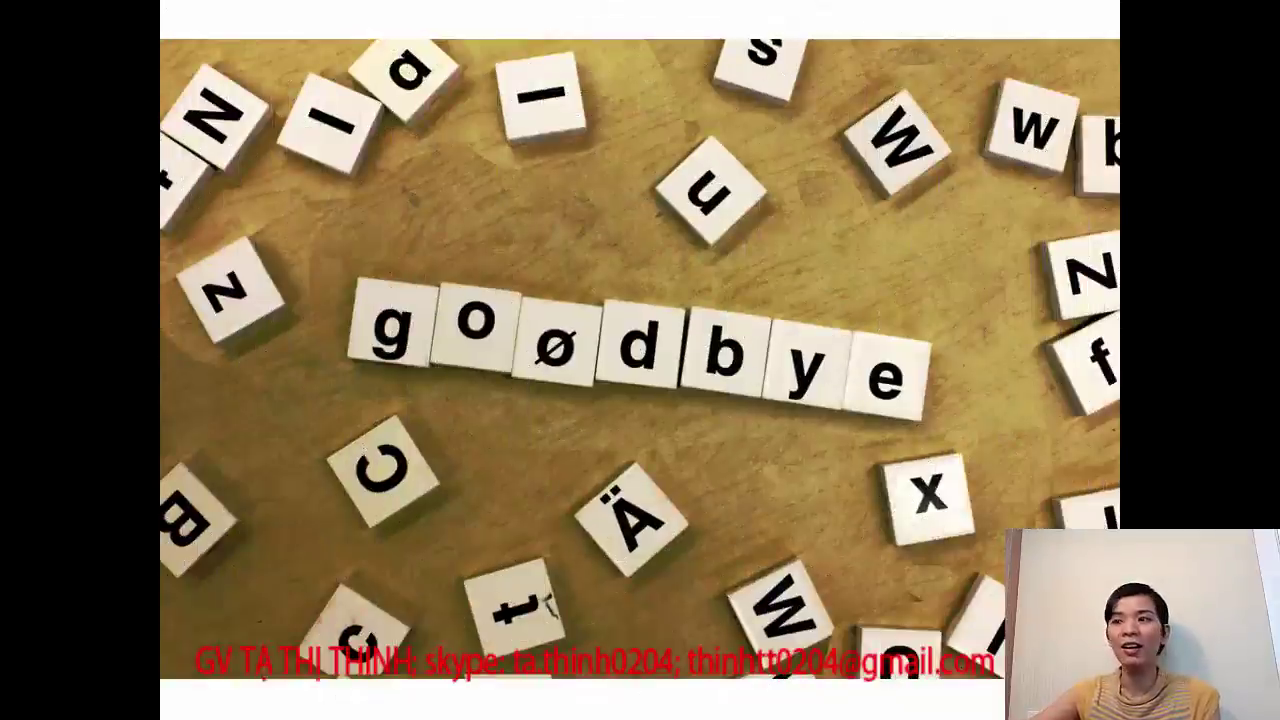
# End the running slide show and select slide 10, the QUESTION slide.
pyautogui.rightClick(864, 260)
pyautogui.click(917, 547)
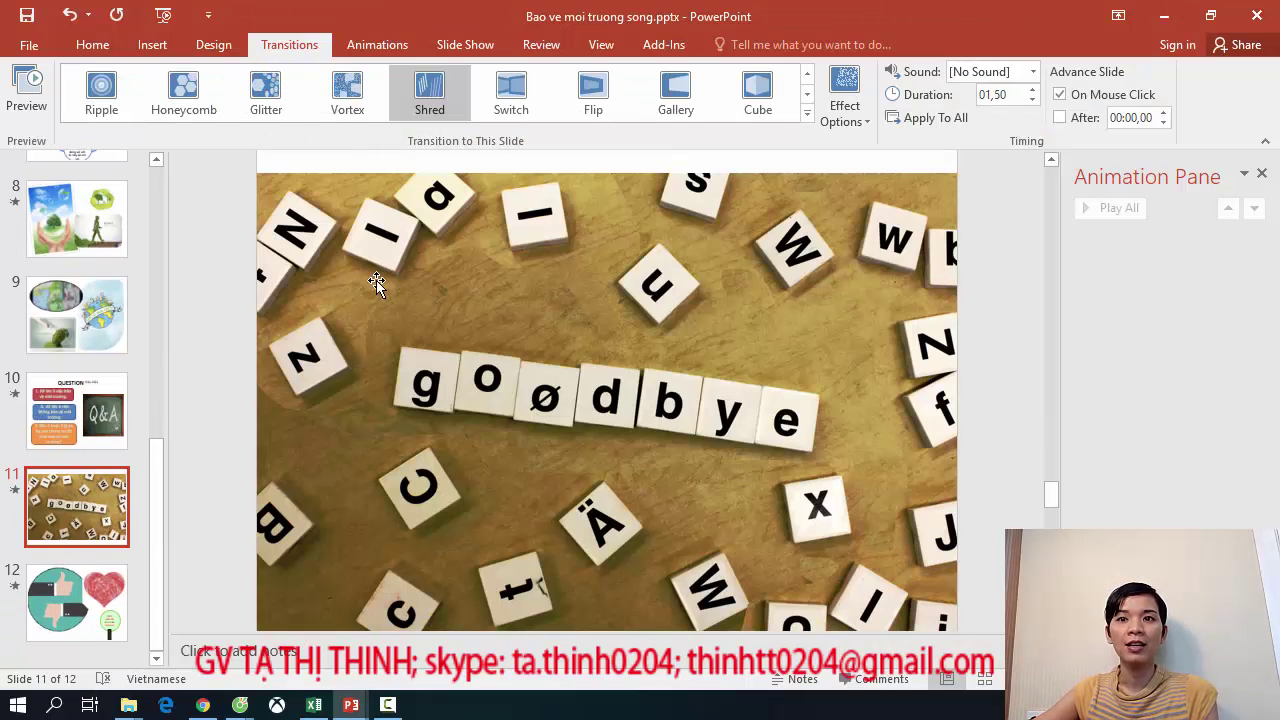
pyautogui.click(92, 428)
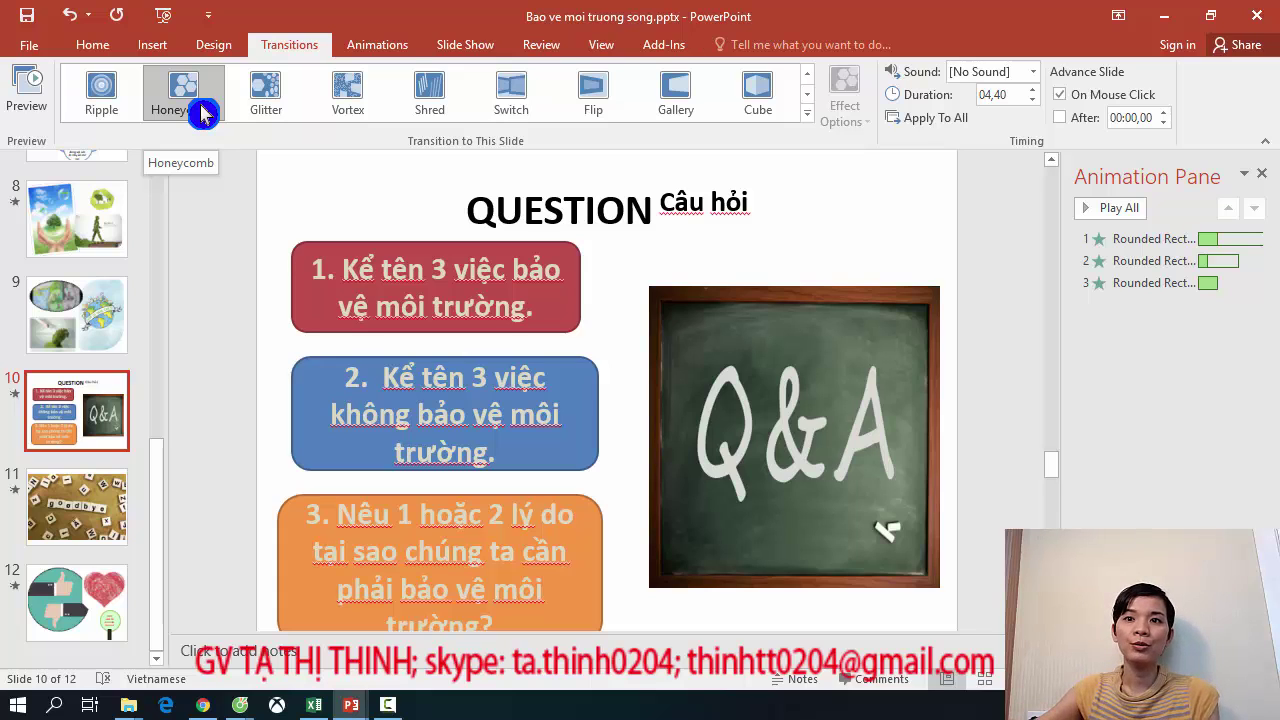
# On slide 9, preview the Origami, Blinds and Honeycomb transitions.
pyautogui.scroll(1, 68, 497)
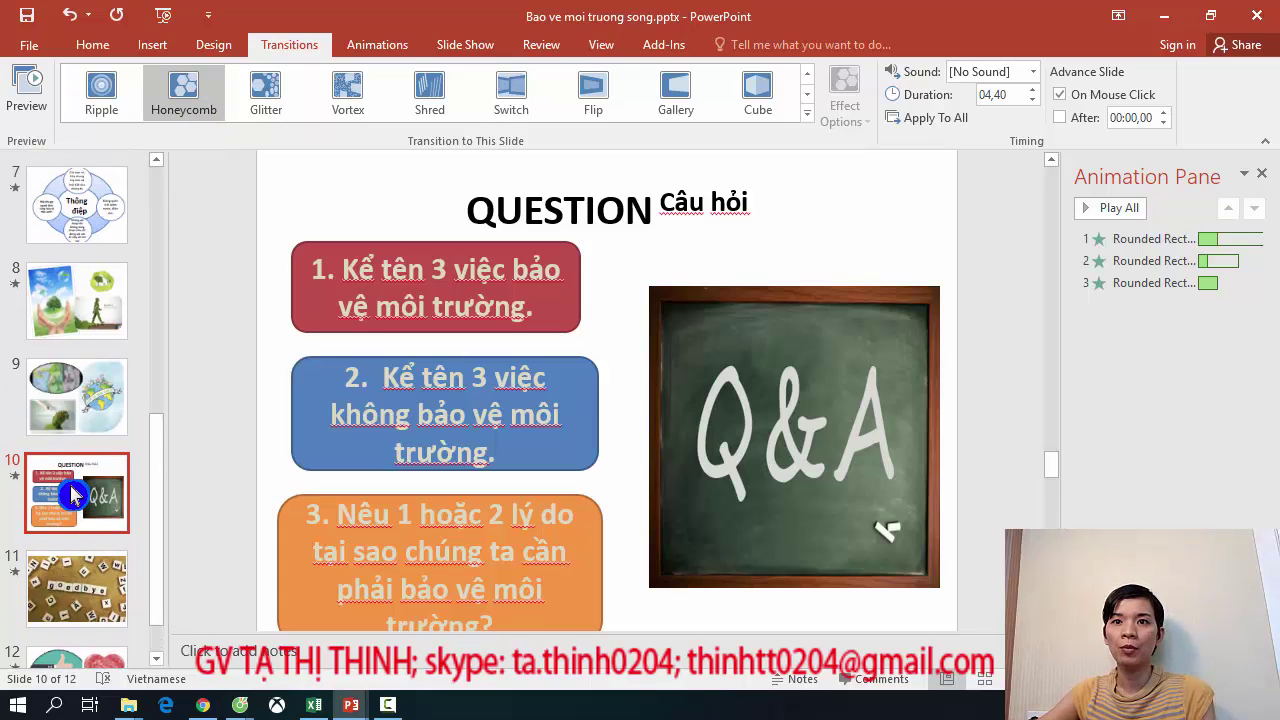
pyautogui.click(90, 418)
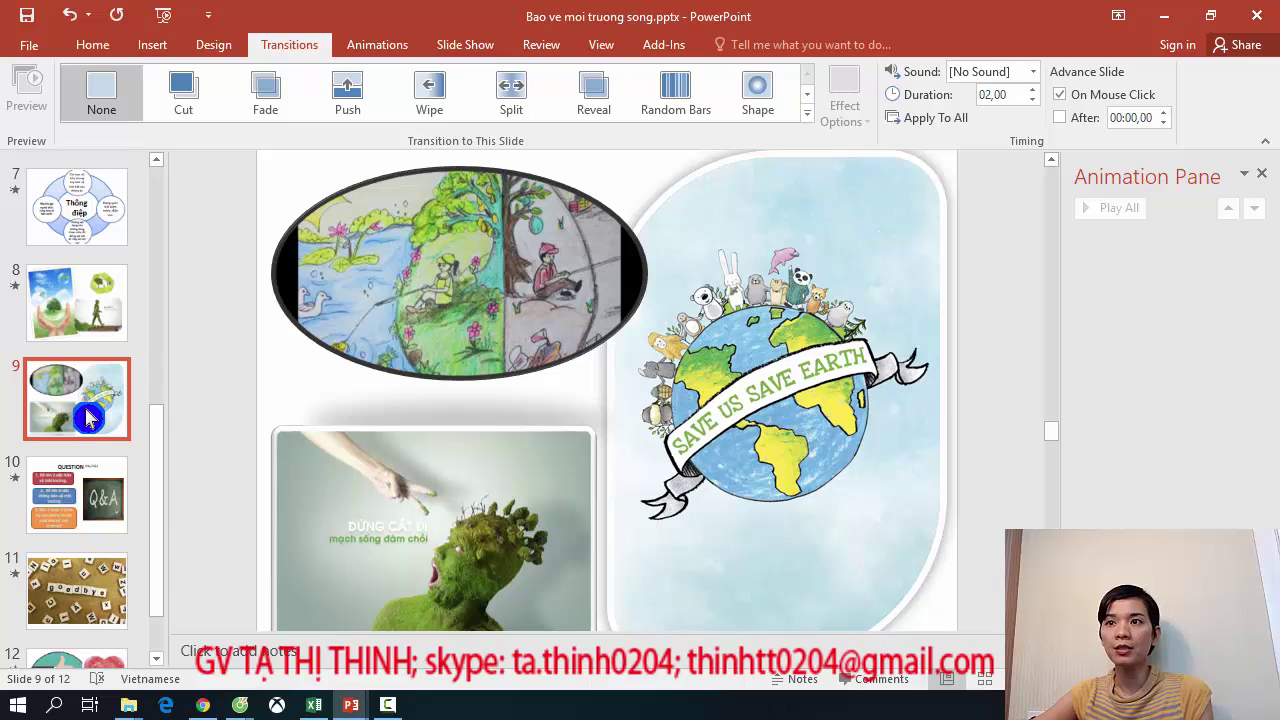
pyautogui.click(810, 92)
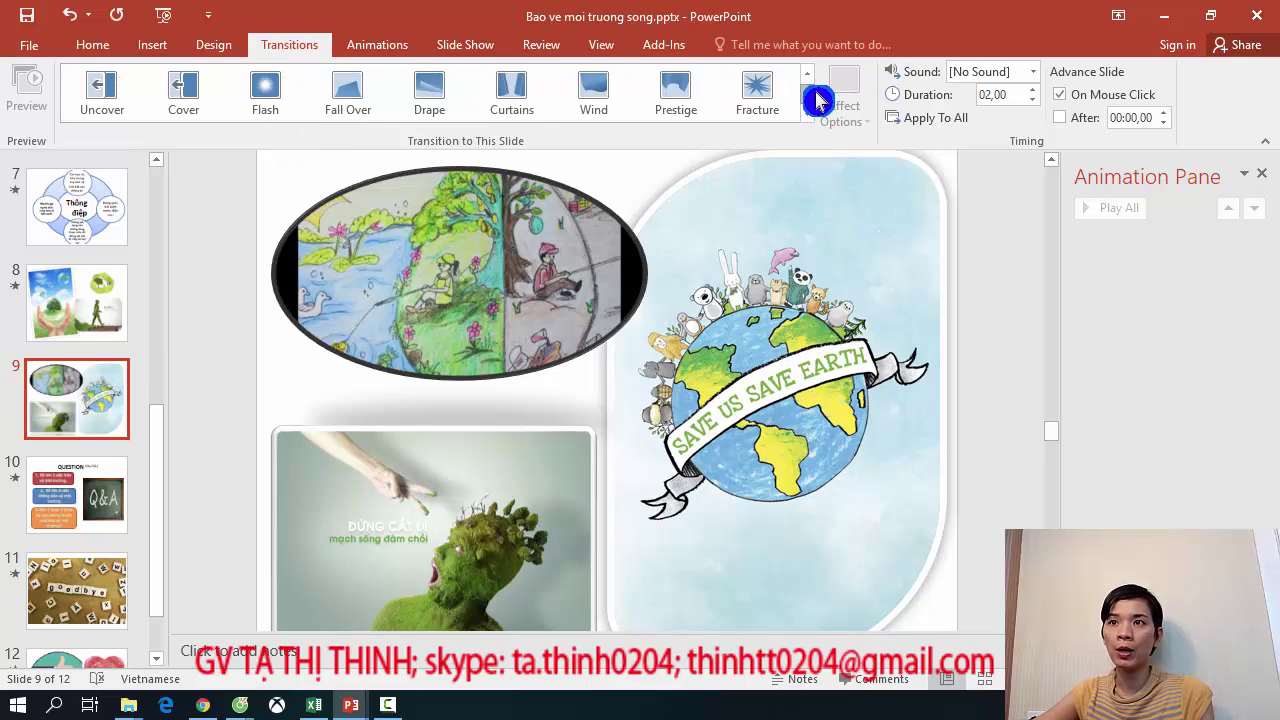
pyautogui.click(816, 94)
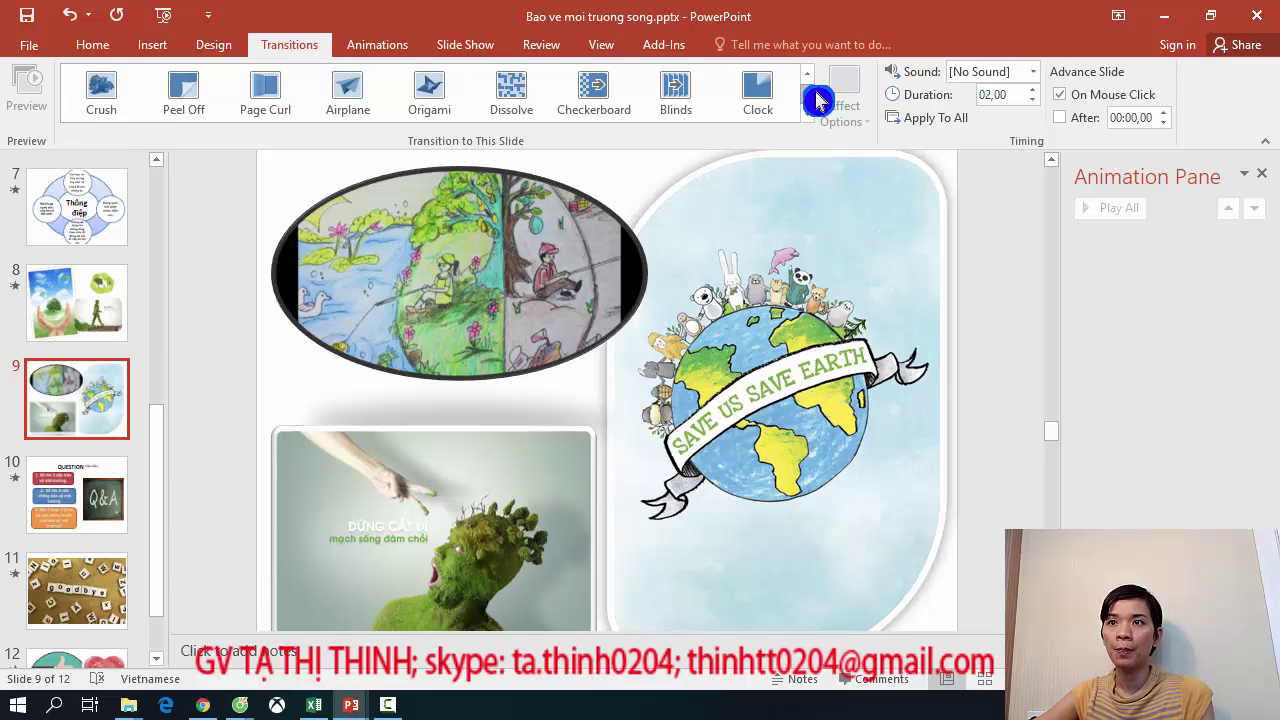
pyautogui.click(445, 96)
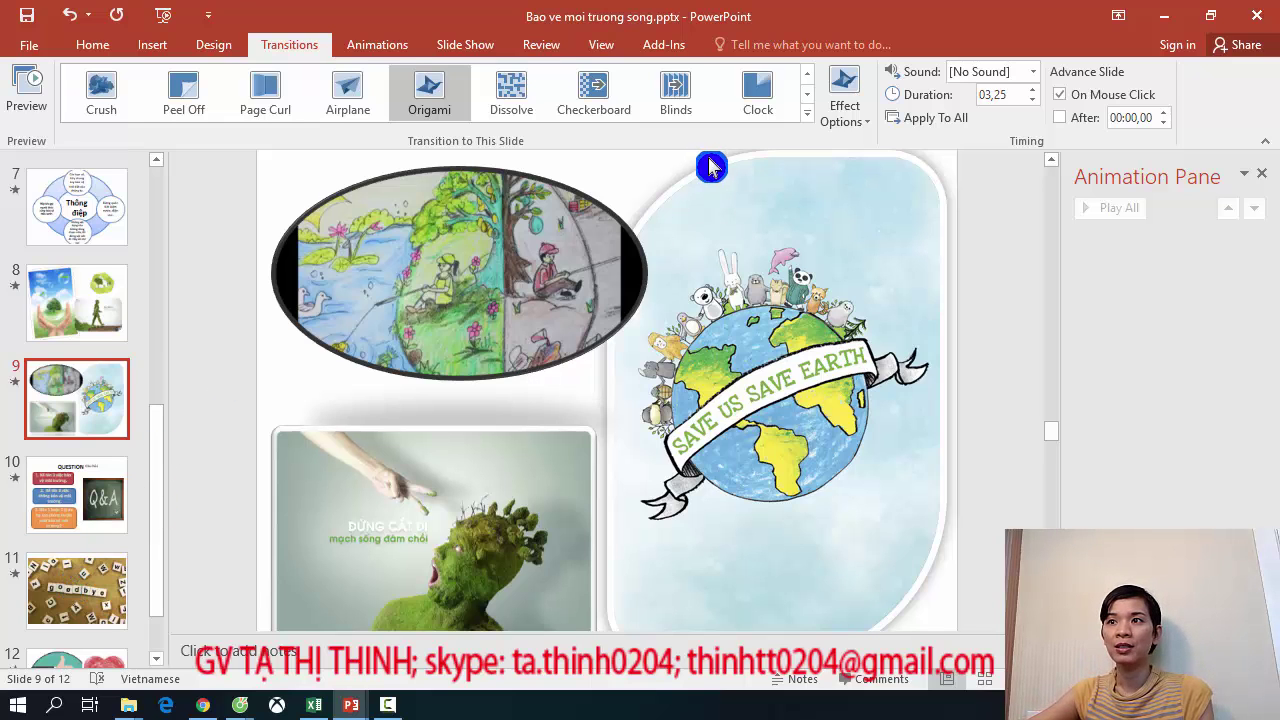
pyautogui.click(688, 110)
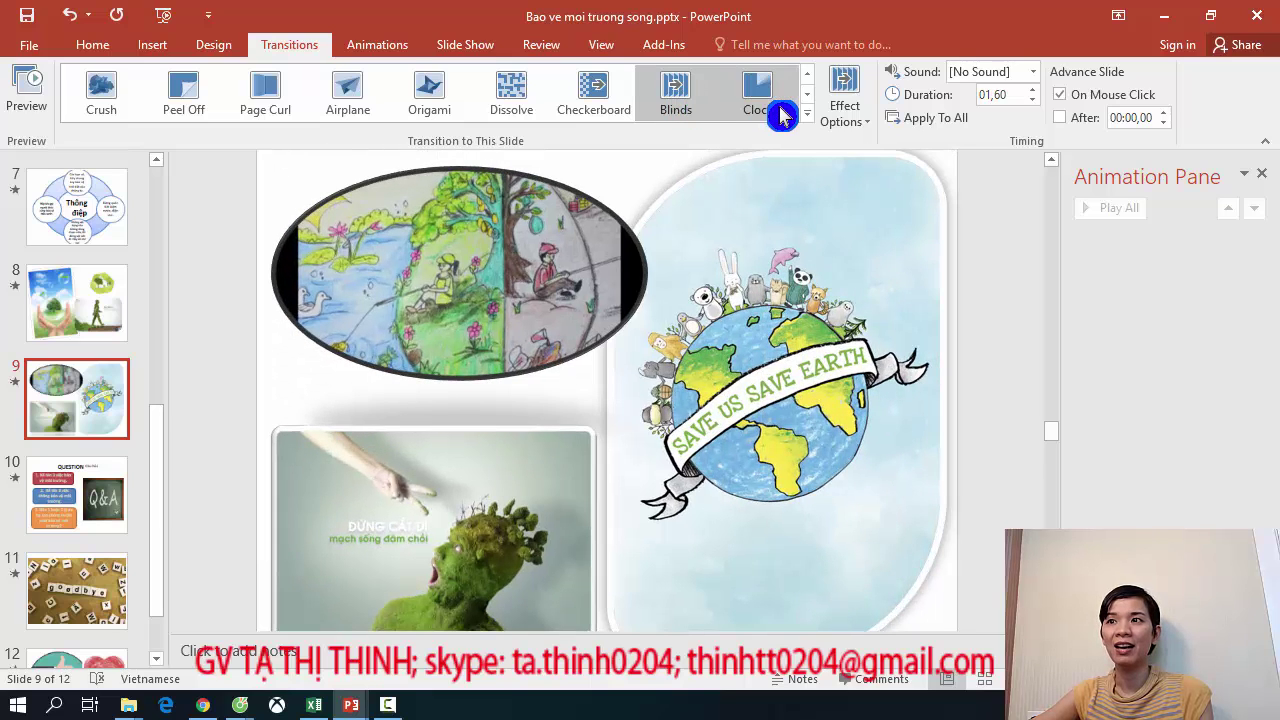
pyautogui.click(810, 95)
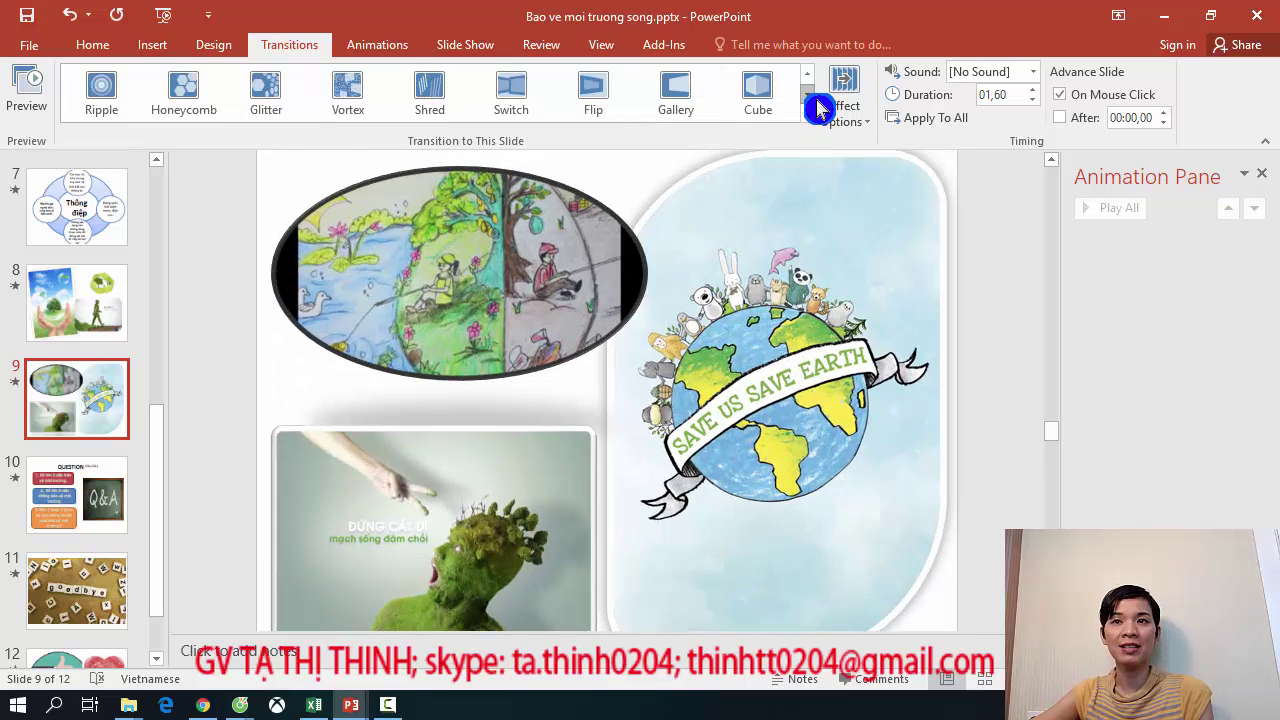
pyautogui.click(192, 88)
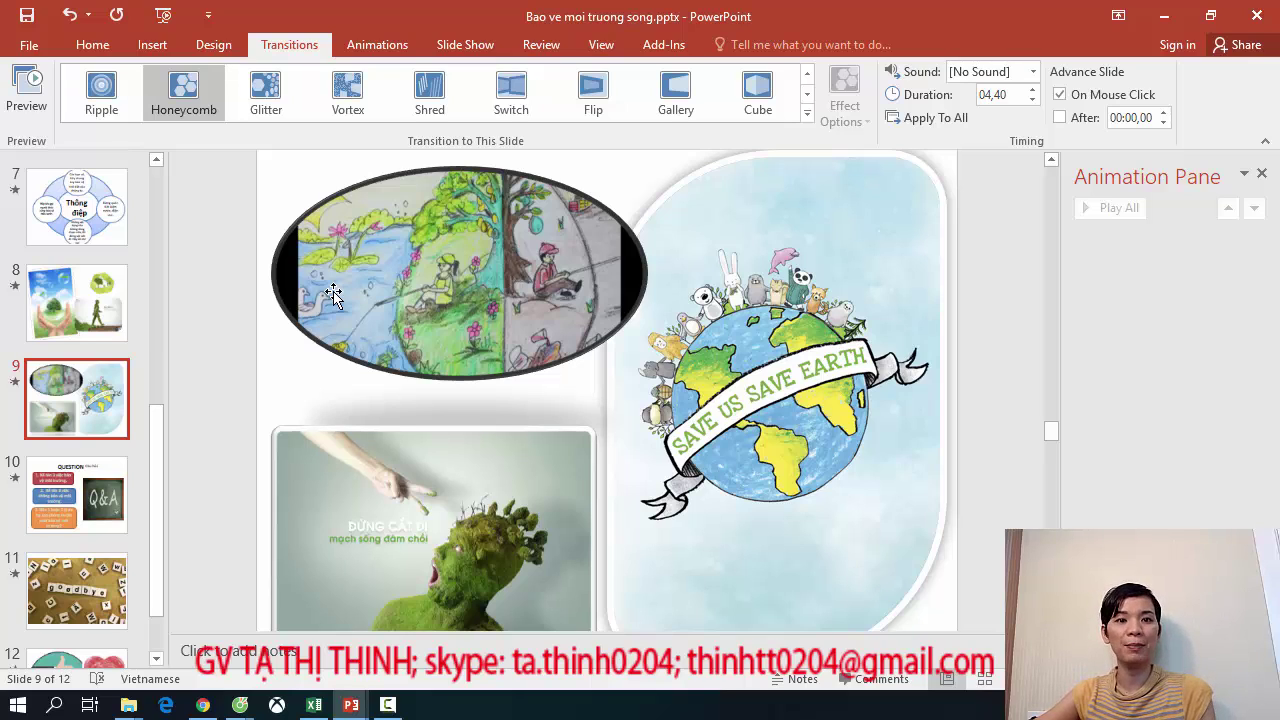
# Apply the Window transition with a 01,50 duration to slide 9.
pyautogui.click(810, 96)
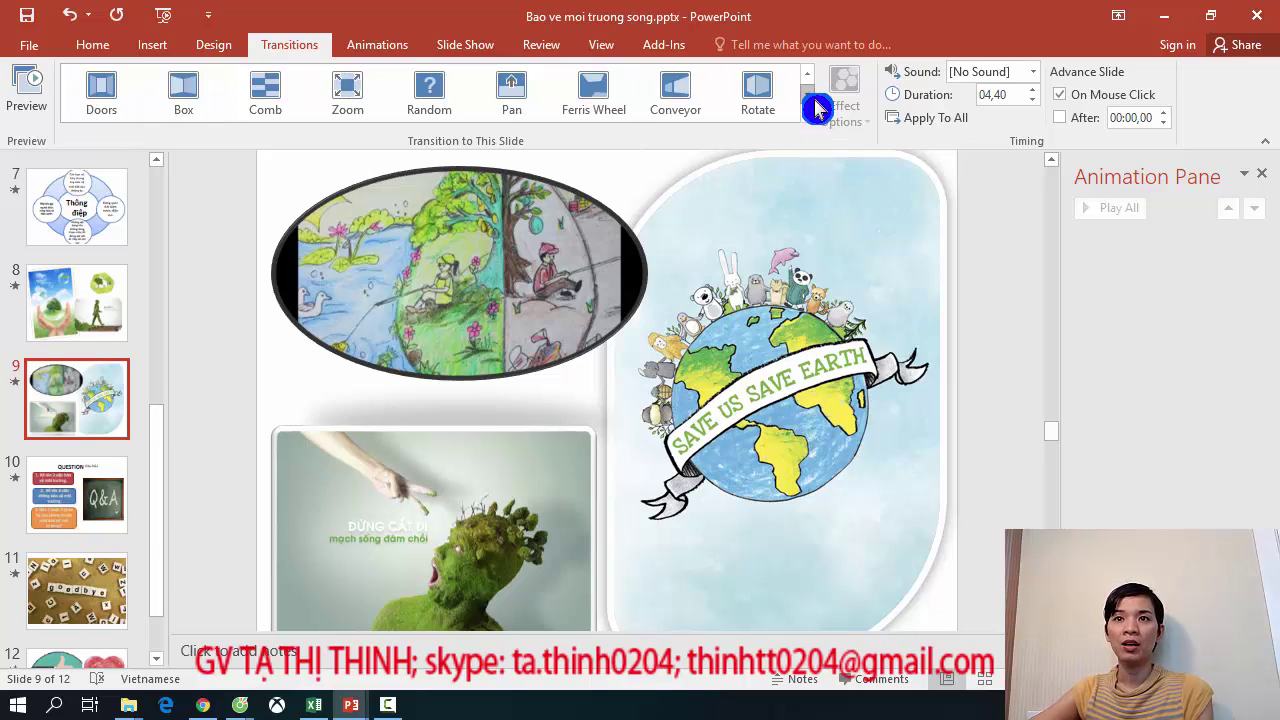
pyautogui.click(815, 105)
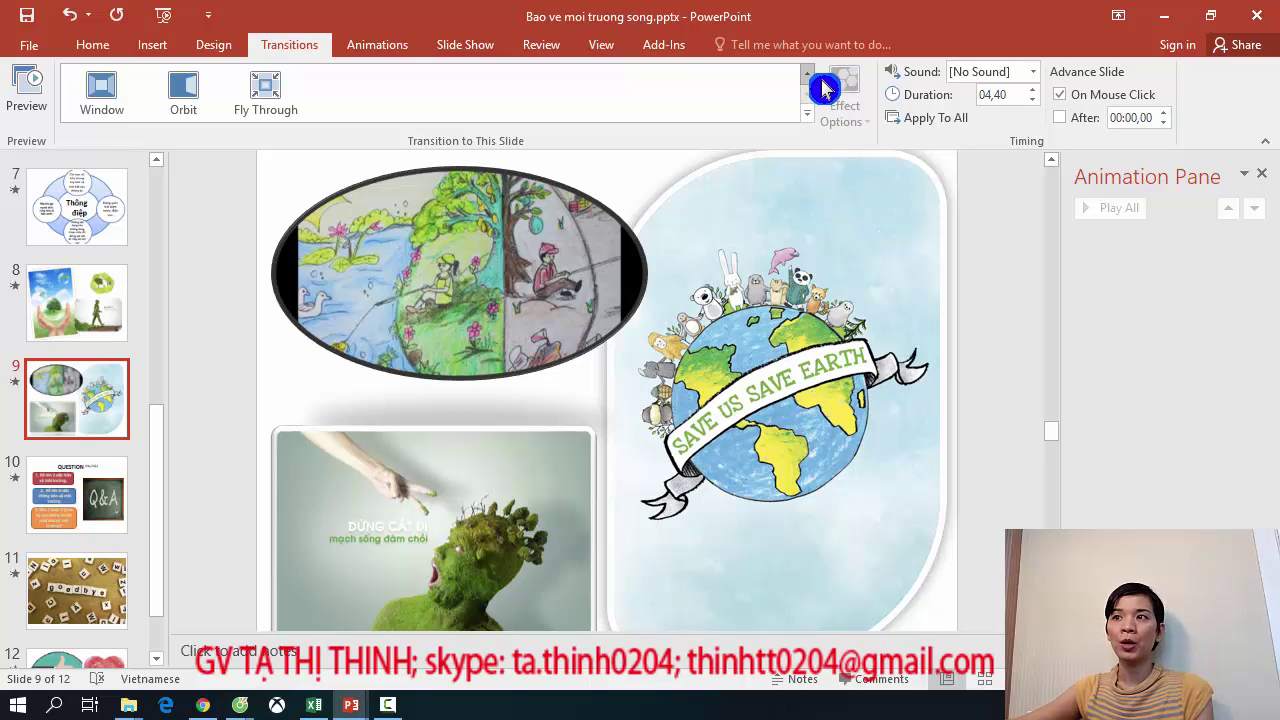
pyautogui.click(99, 85)
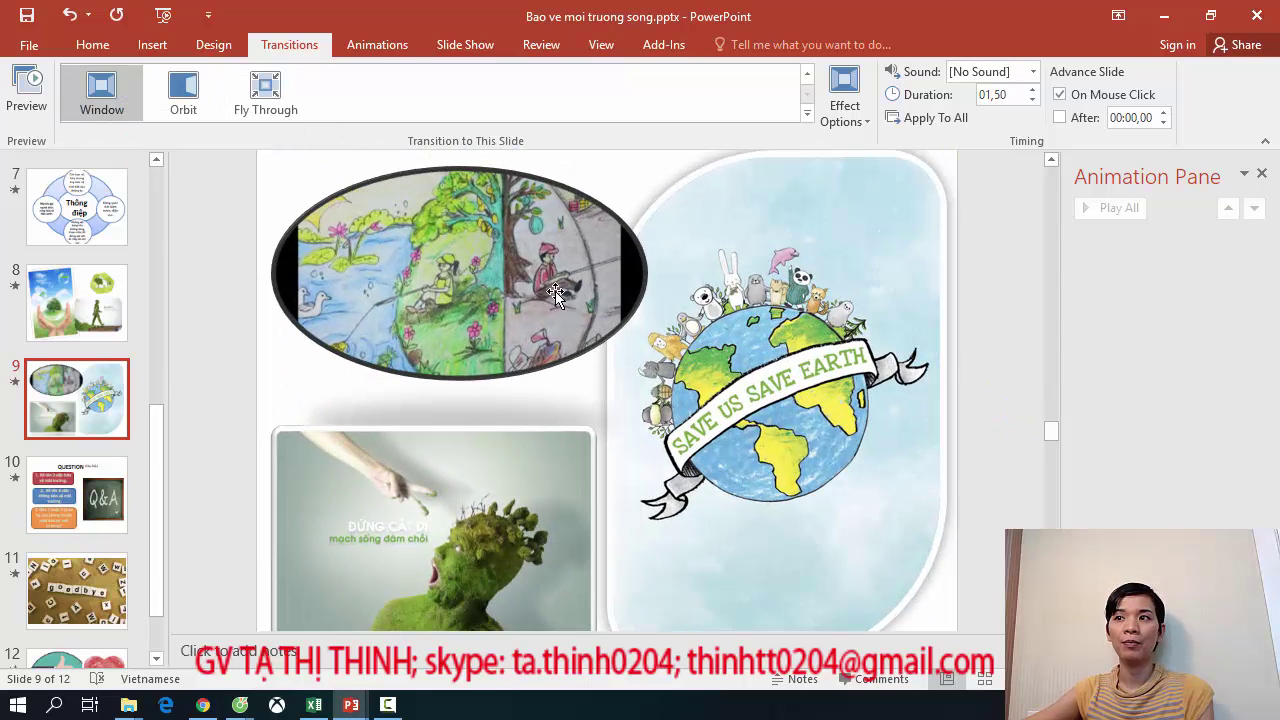
# Change slide 9's transition to Zoom, lasting 00,90.
pyautogui.click(650, 290)
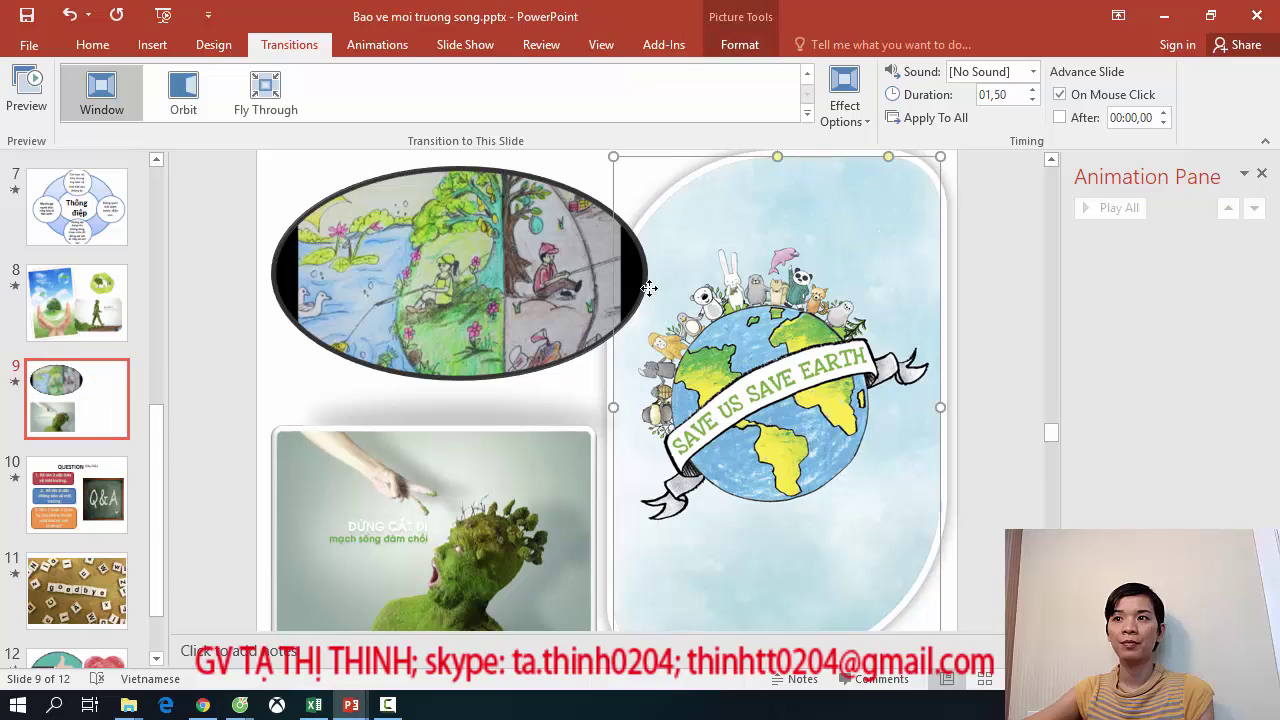
pyautogui.click(1006, 349)
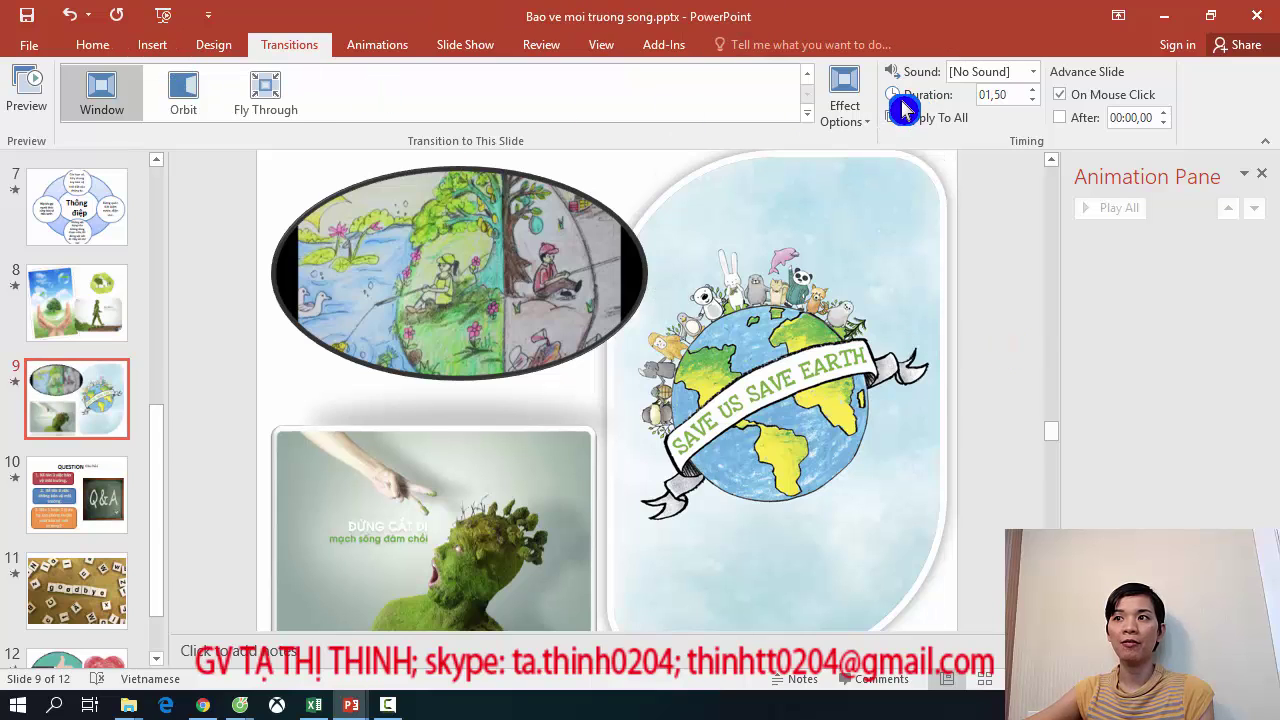
pyautogui.click(808, 74)
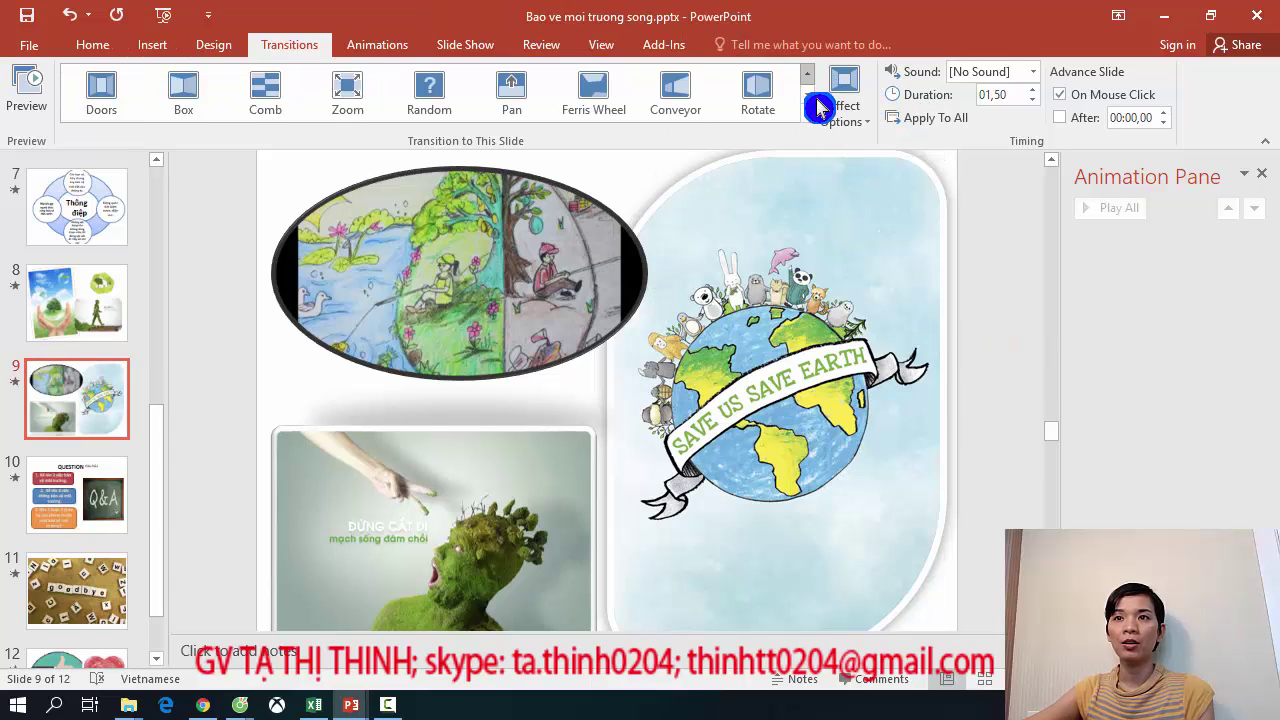
pyautogui.click(365, 88)
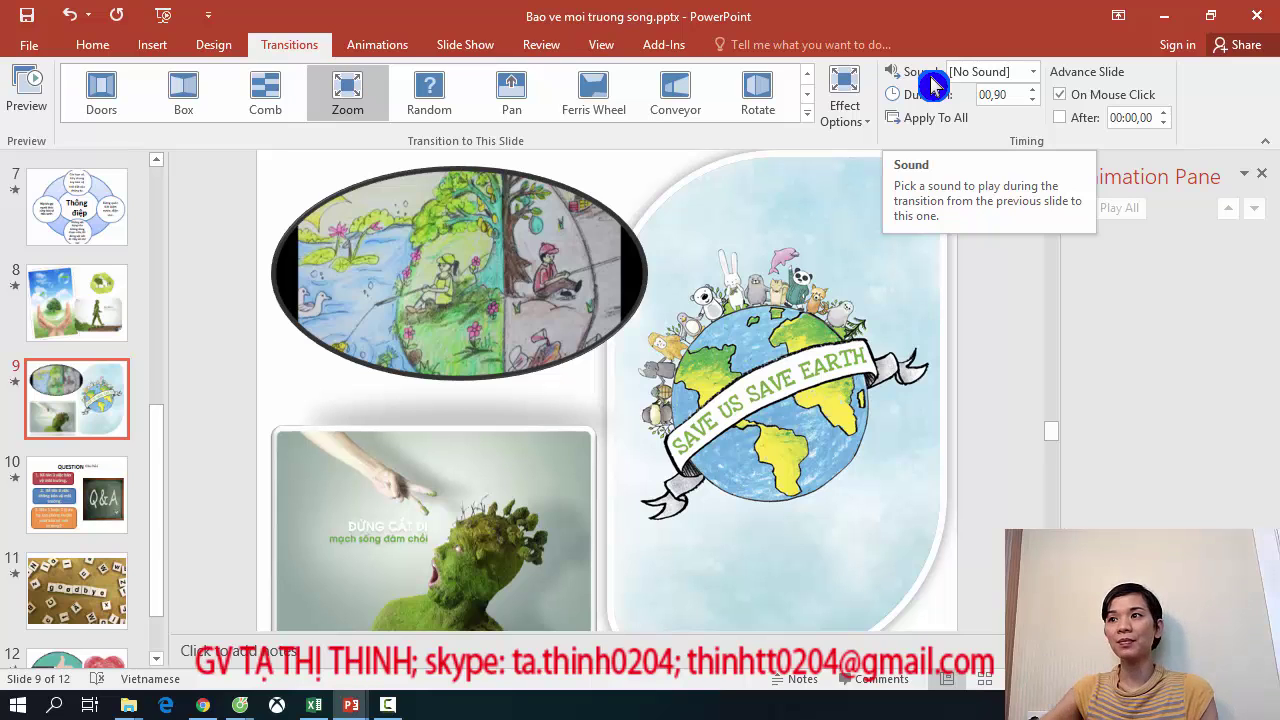
# Add the Chime sound to slide 9's Zoom transition.
pyautogui.click(1036, 72)
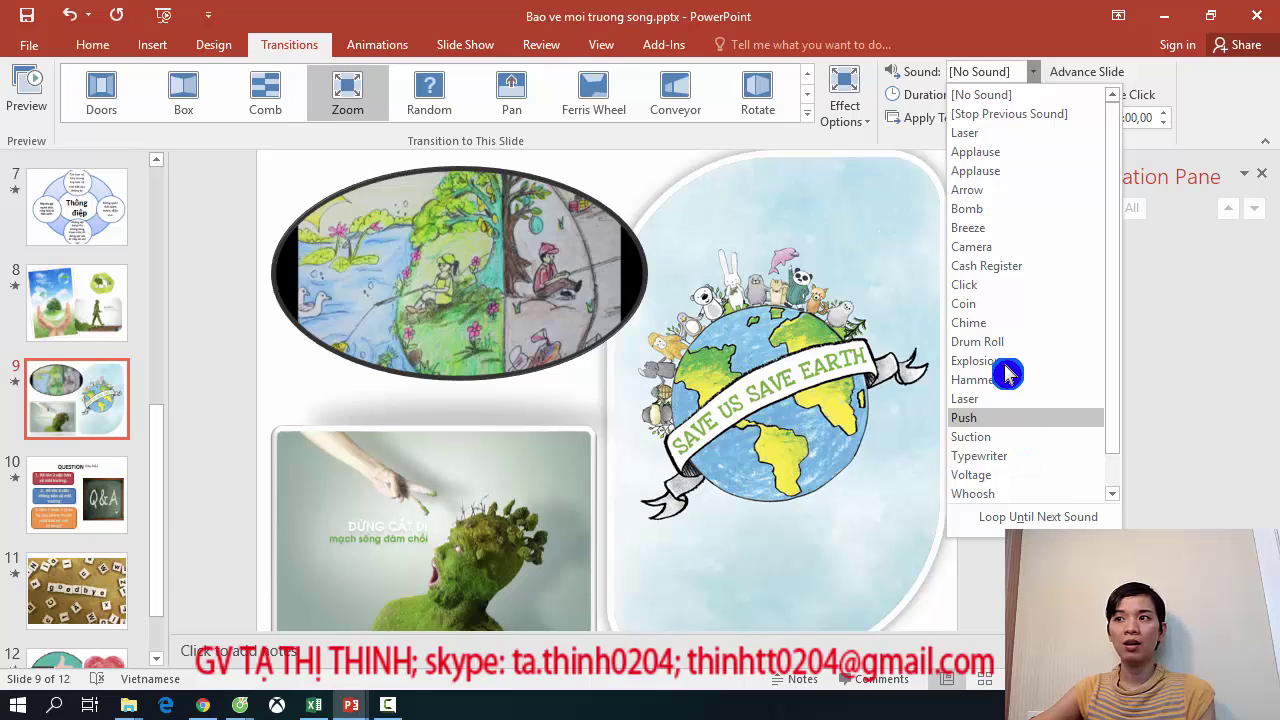
pyautogui.scroll(-1, 1012, 447)
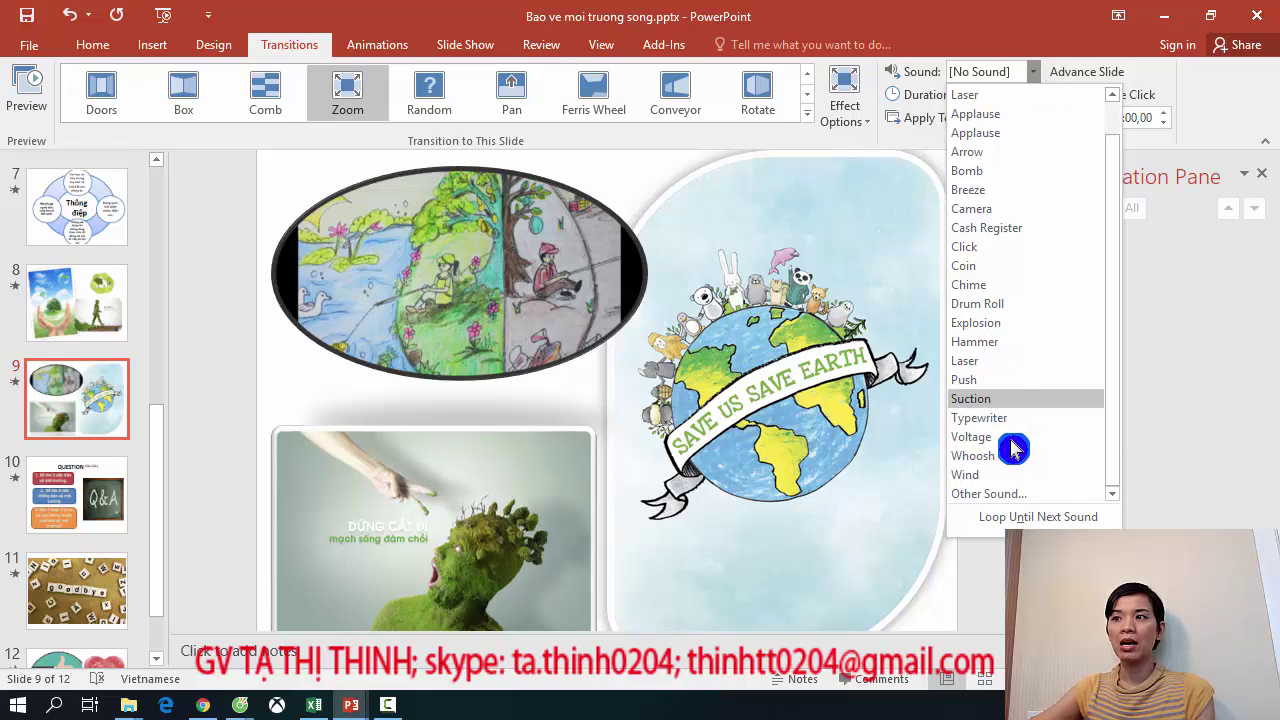
pyautogui.click(1044, 288)
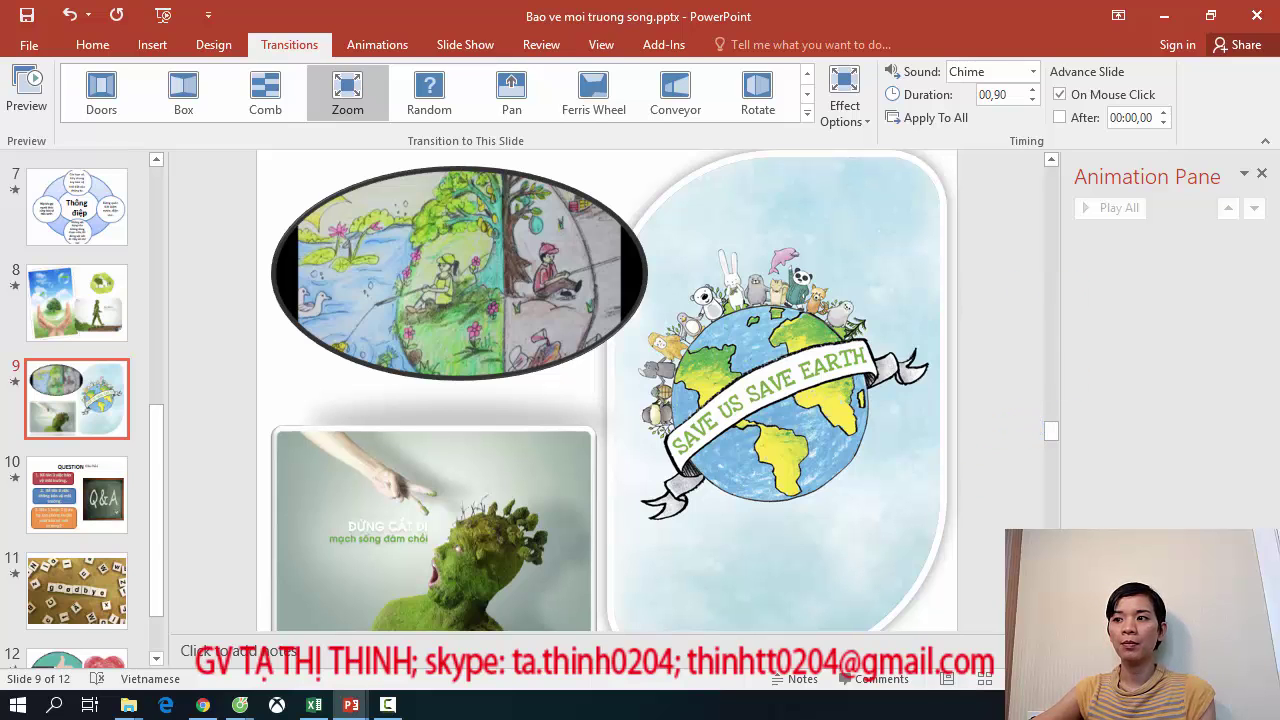
# Preview the show from slide 9 through the QUESTION animation to the goodbye slide, then end it.
pyautogui.hotkey('shift', 'F5')
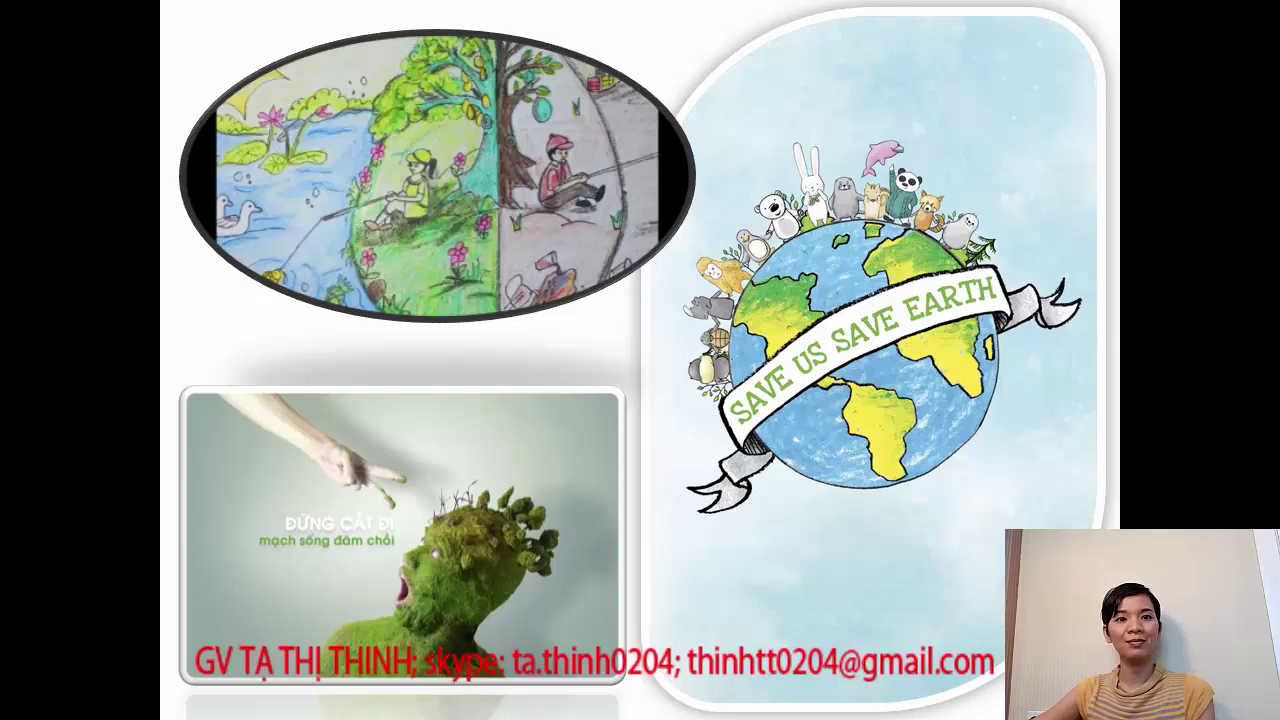
pyautogui.press('Right')
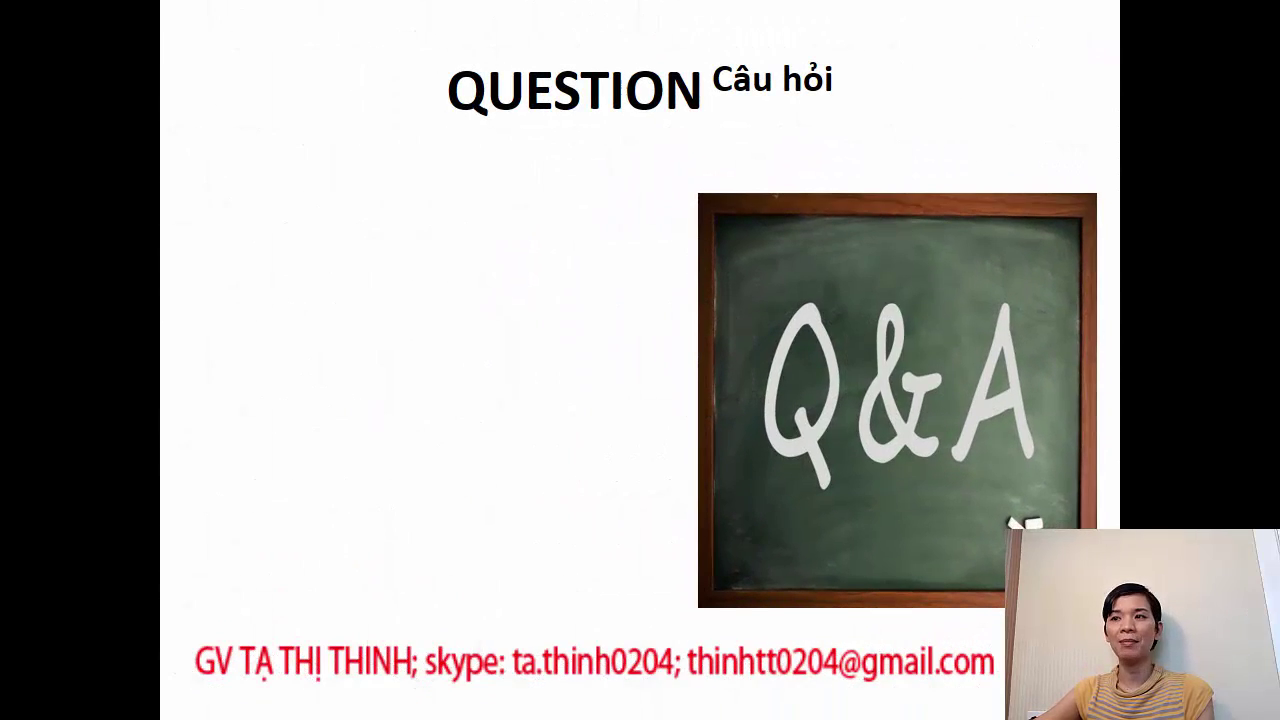
pyautogui.press('Right')
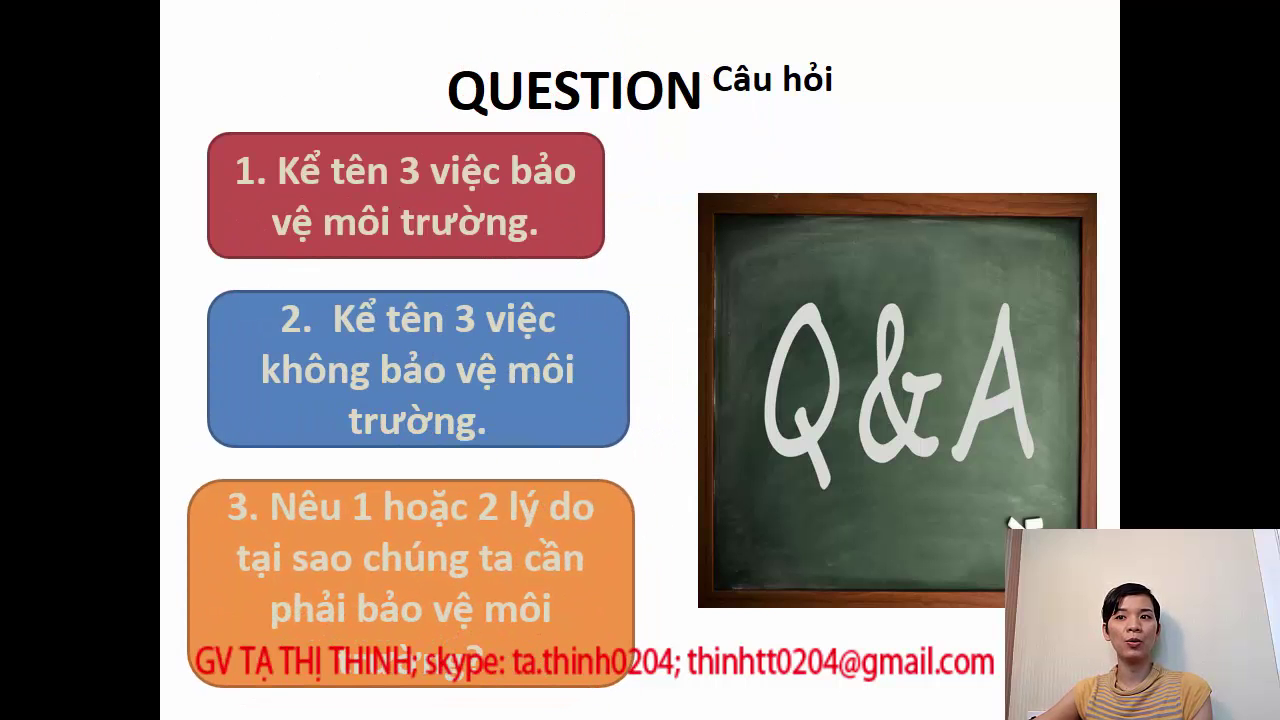
pyautogui.press('Right')
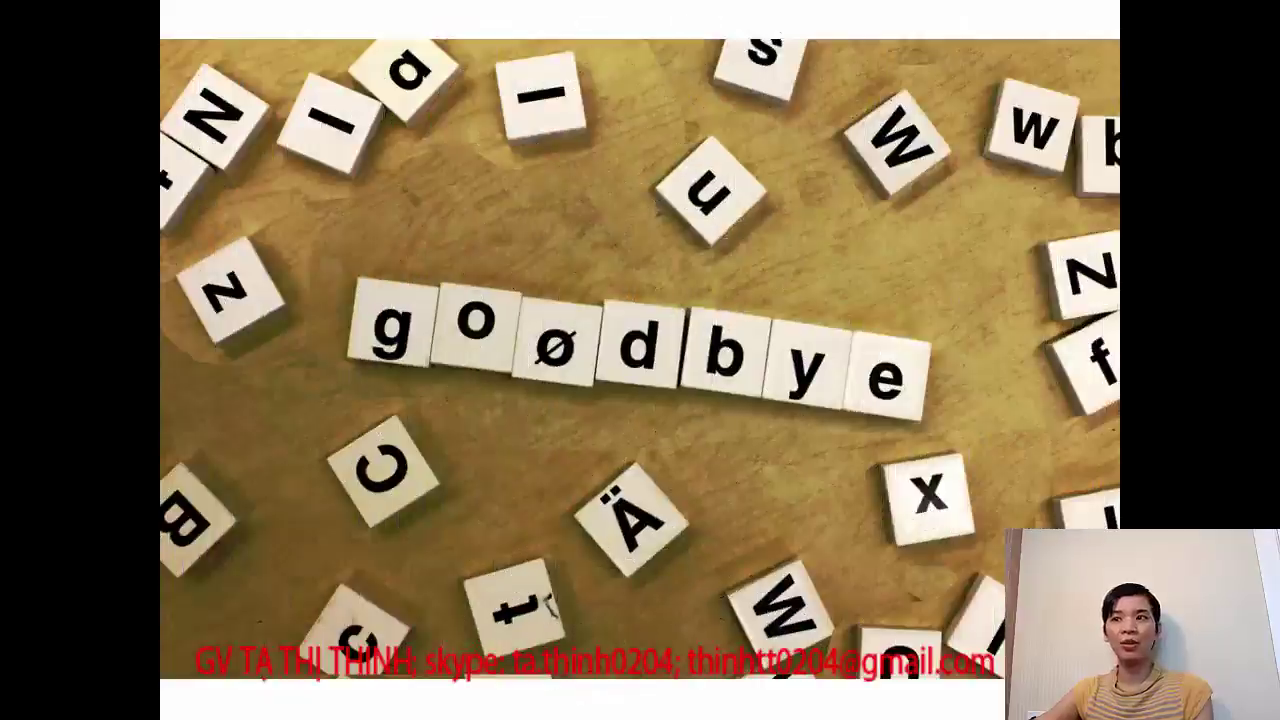
pyautogui.rightClick(963, 628)
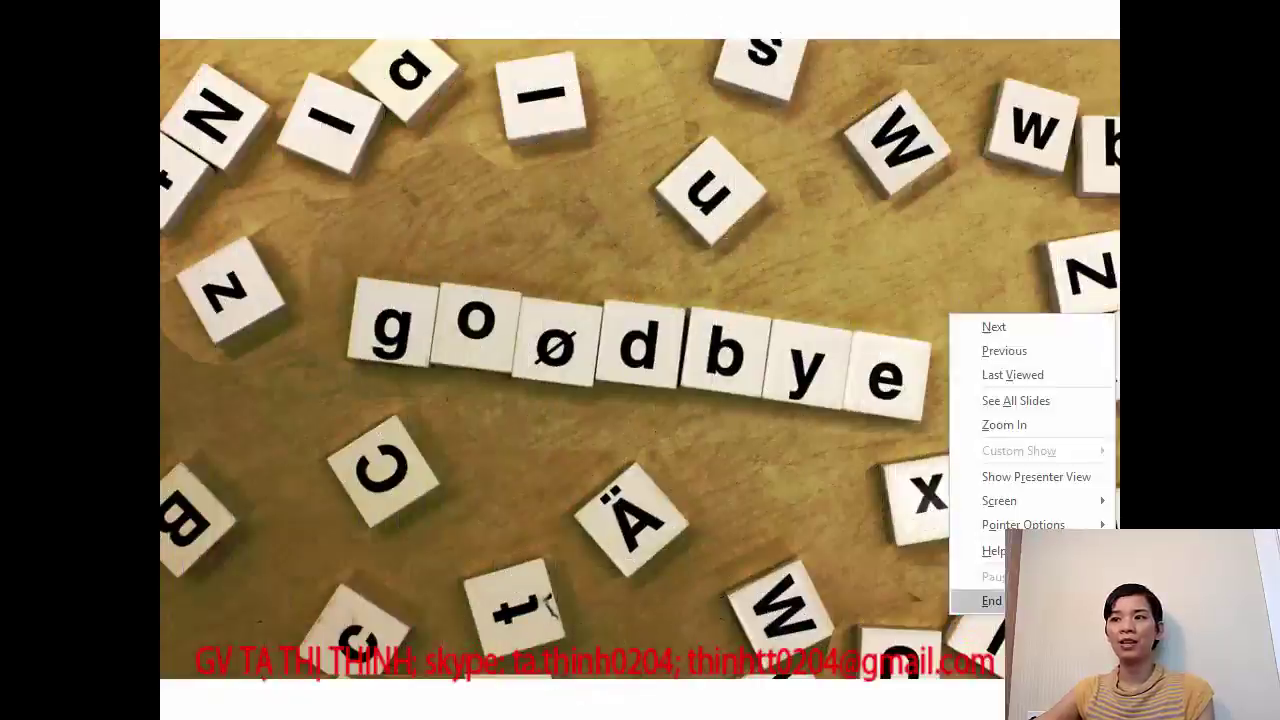
pyautogui.click(980, 598)
# Give slide 1 the Split transition and slide 2 the Random Bars transition.
pyautogui.scroll(3, 540, 482)
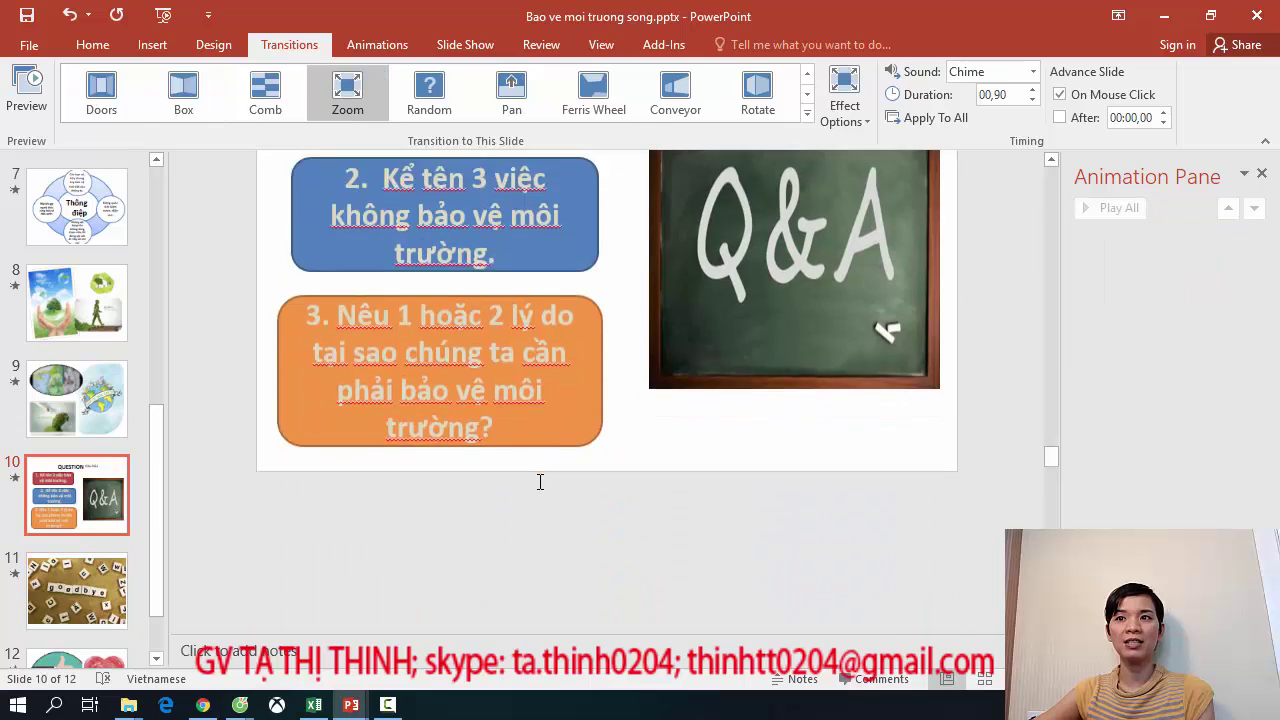
pyautogui.scroll(3, 540, 482)
pyautogui.scroll(1, 540, 482)
pyautogui.scroll(3, 540, 485)
pyautogui.click(63, 283)
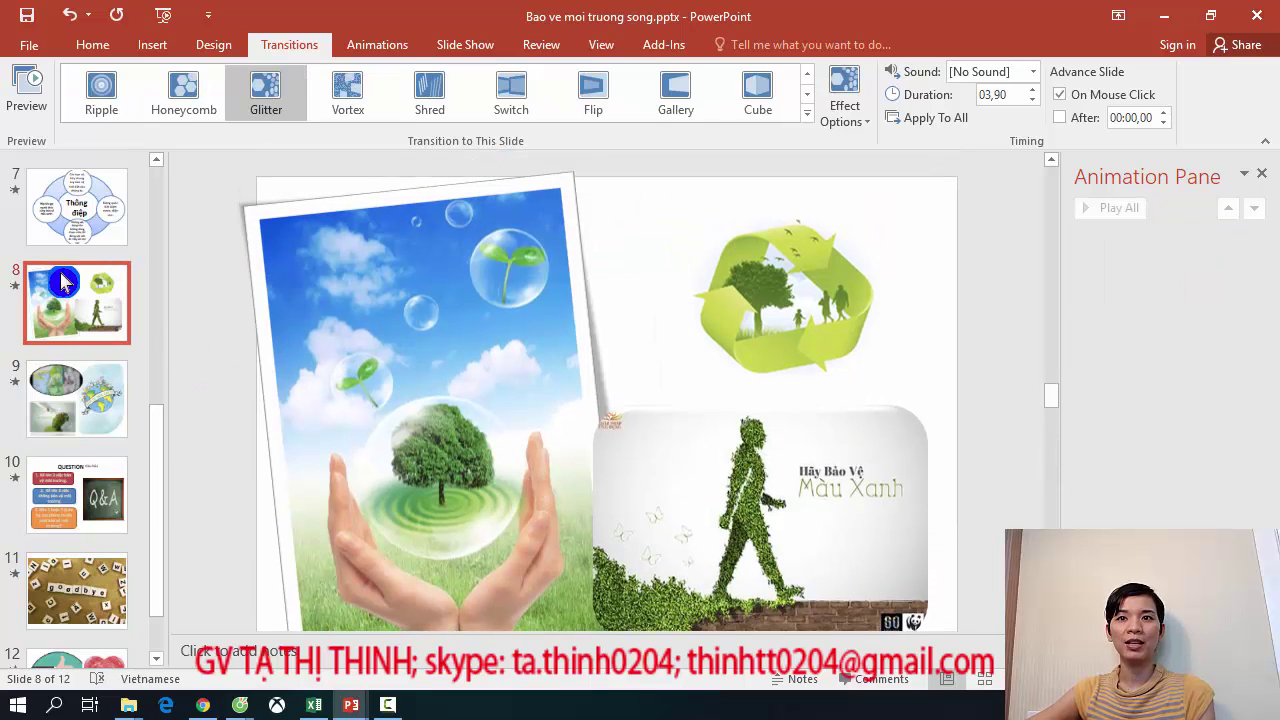
pyautogui.scroll(3, 60, 300)
pyautogui.scroll(4, 57, 294)
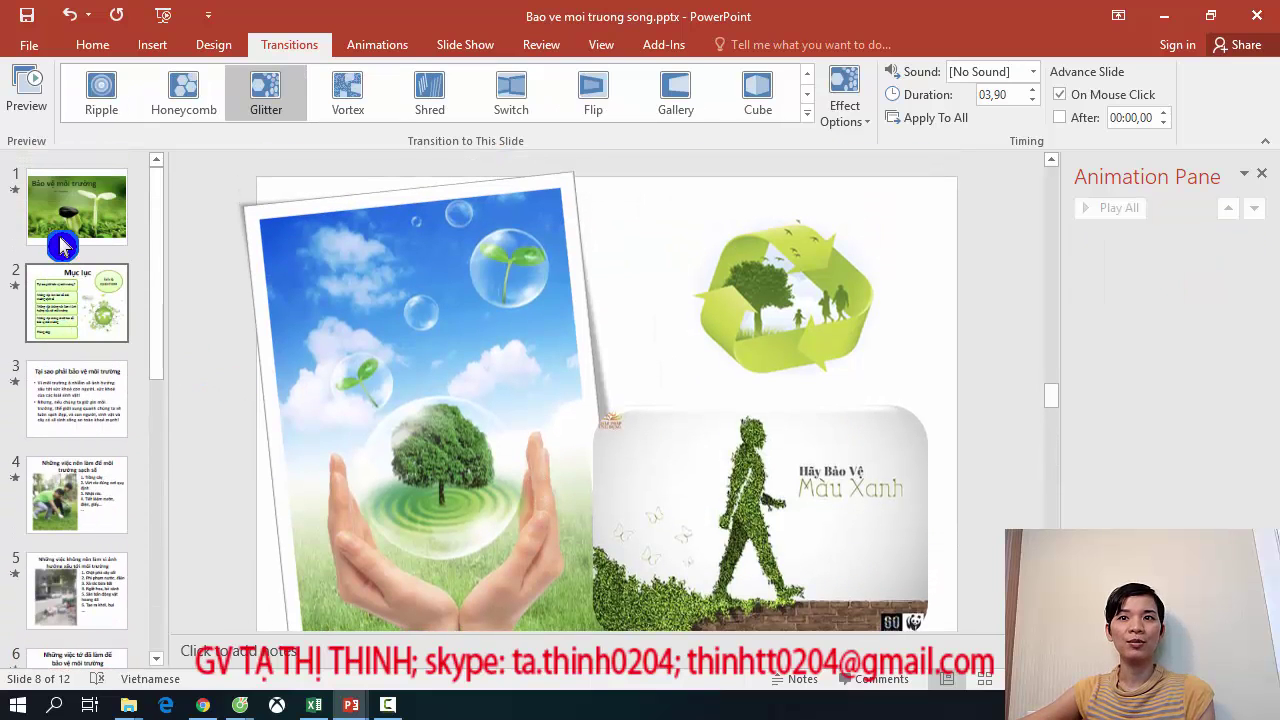
pyautogui.click(65, 183)
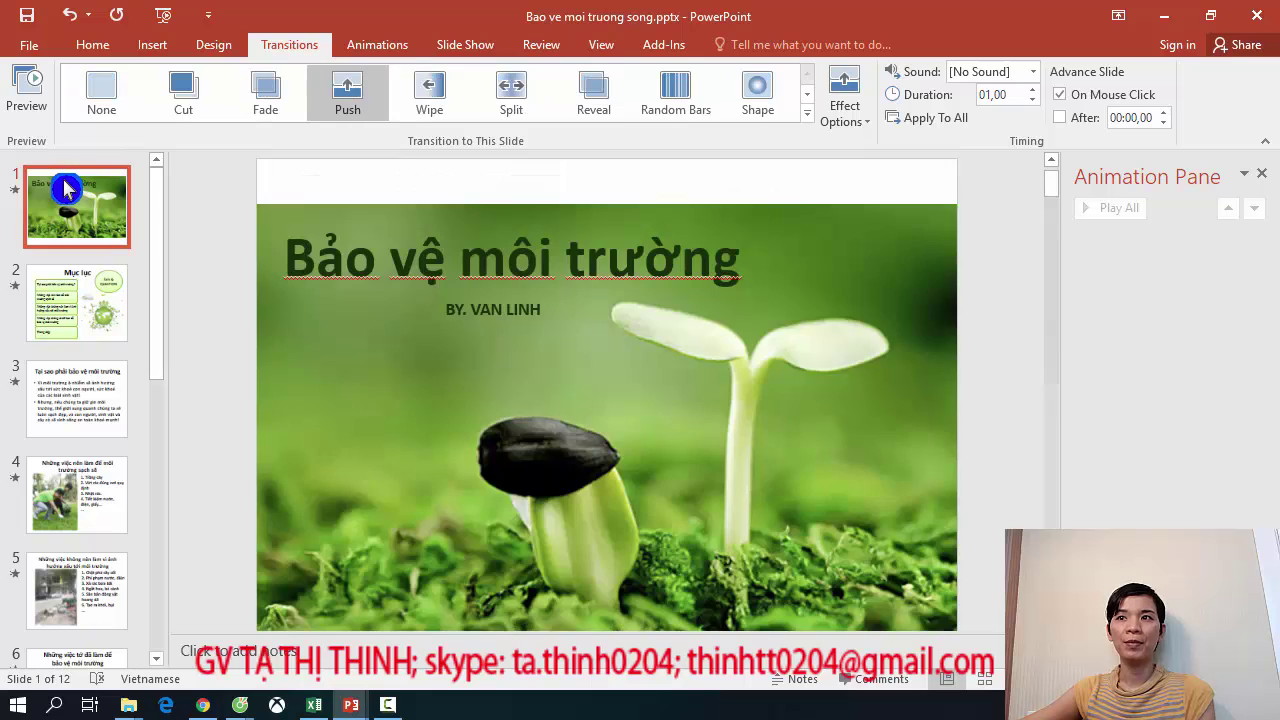
pyautogui.click(522, 103)
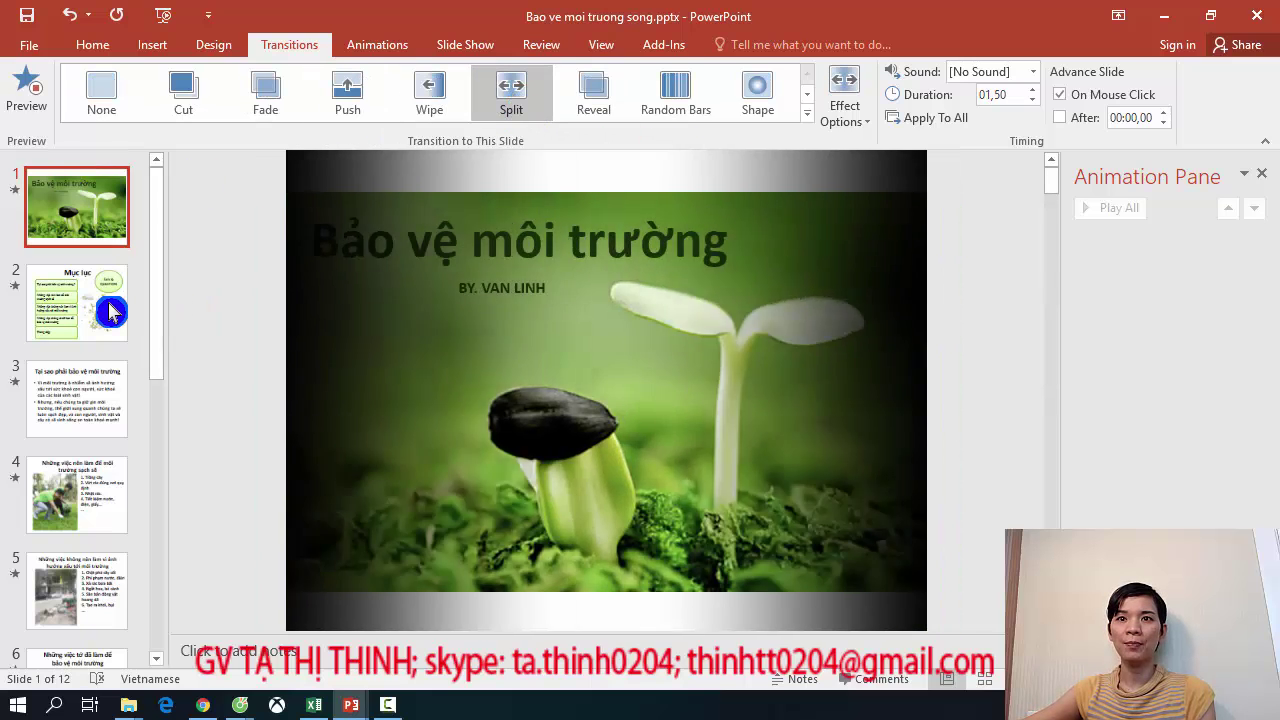
pyautogui.click(106, 308)
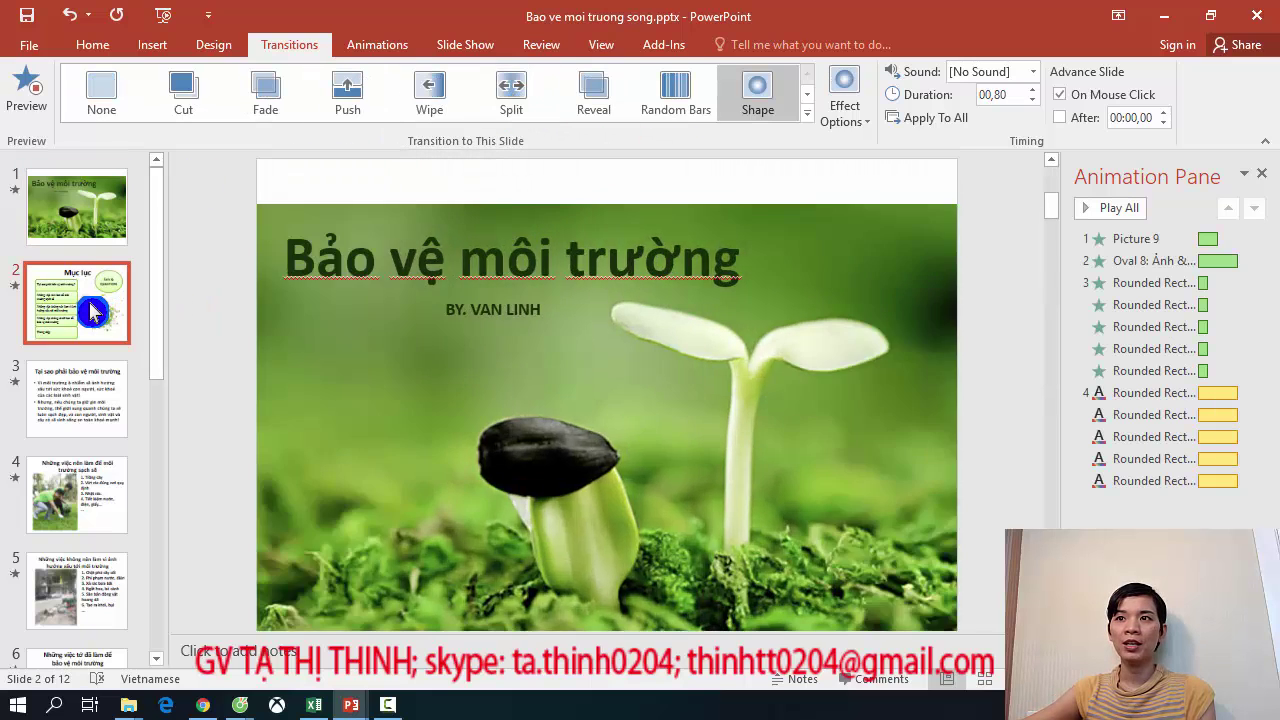
pyautogui.click(675, 95)
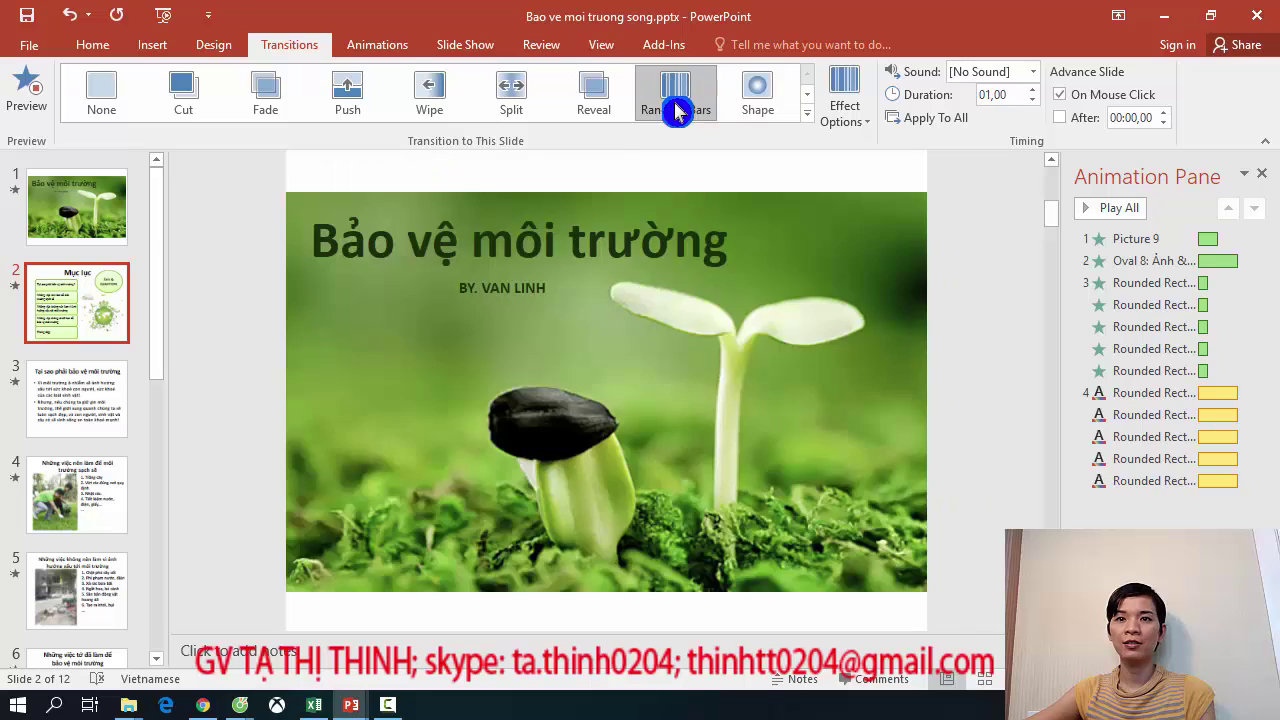
# Apply Vortex to slide 3, Random to slide 5 and Shape to slide 6.
pyautogui.click(88, 383)
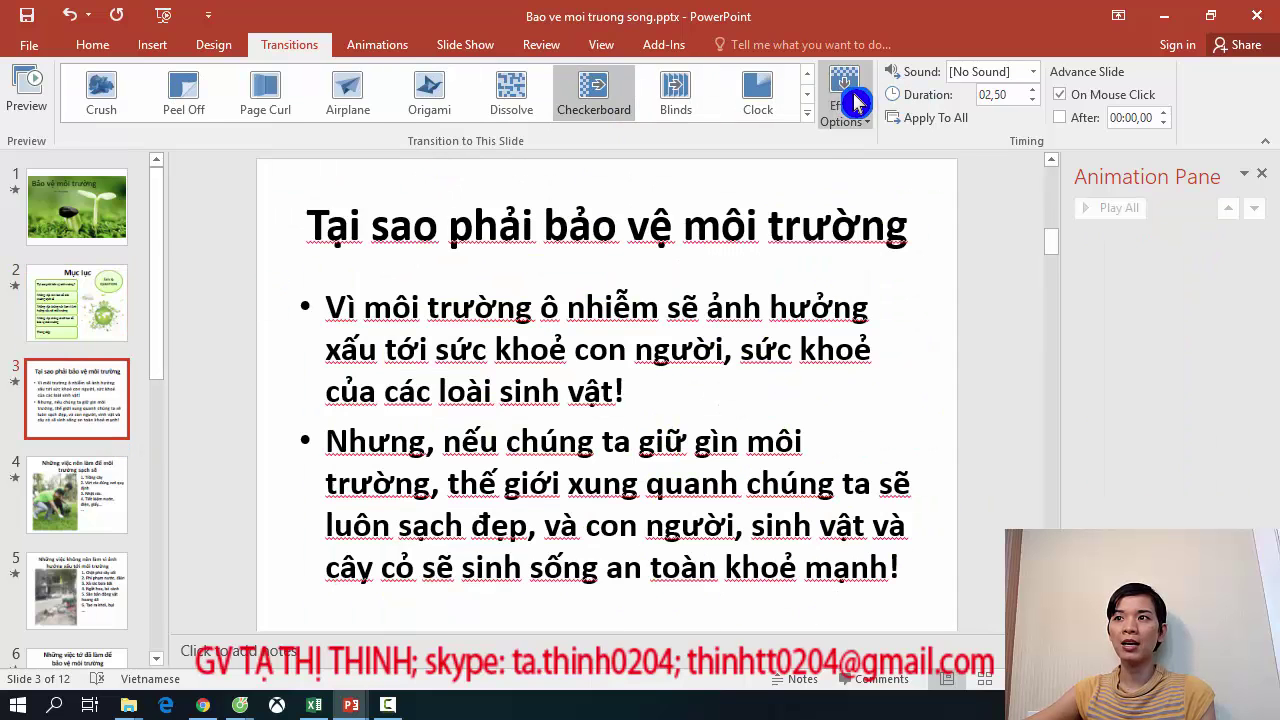
pyautogui.click(810, 95)
pyautogui.click(355, 93)
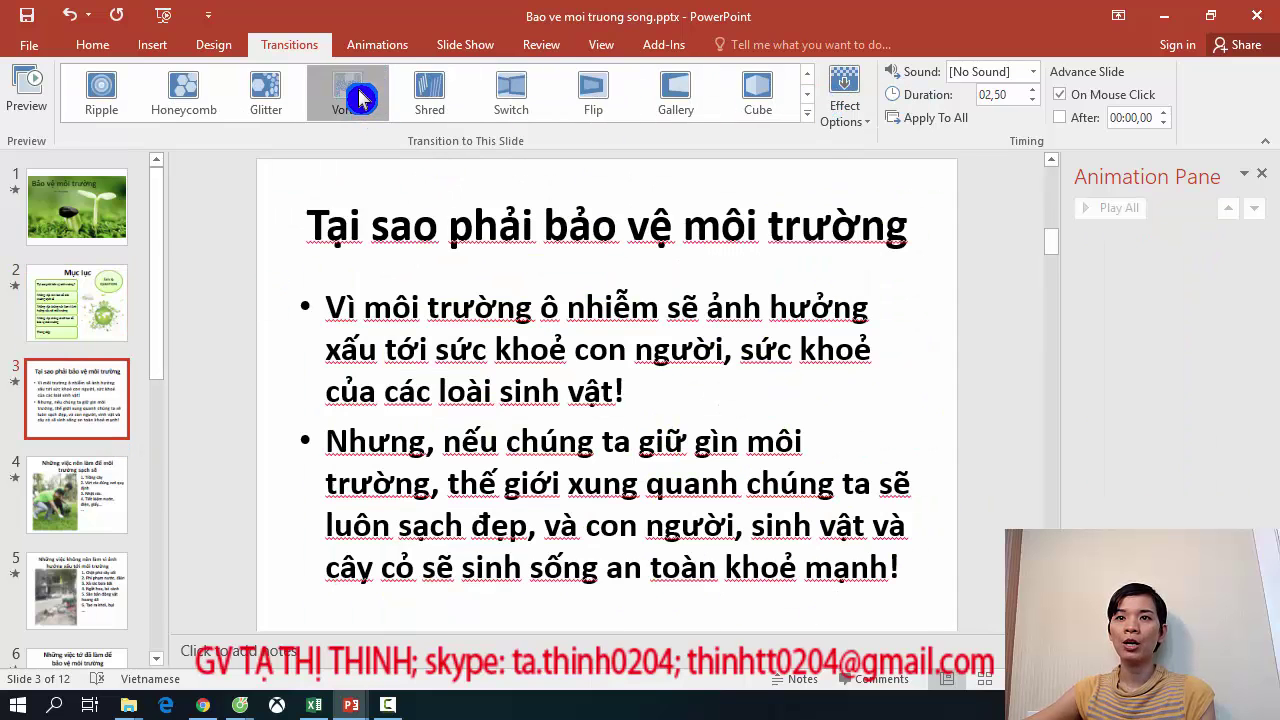
pyautogui.click(78, 485)
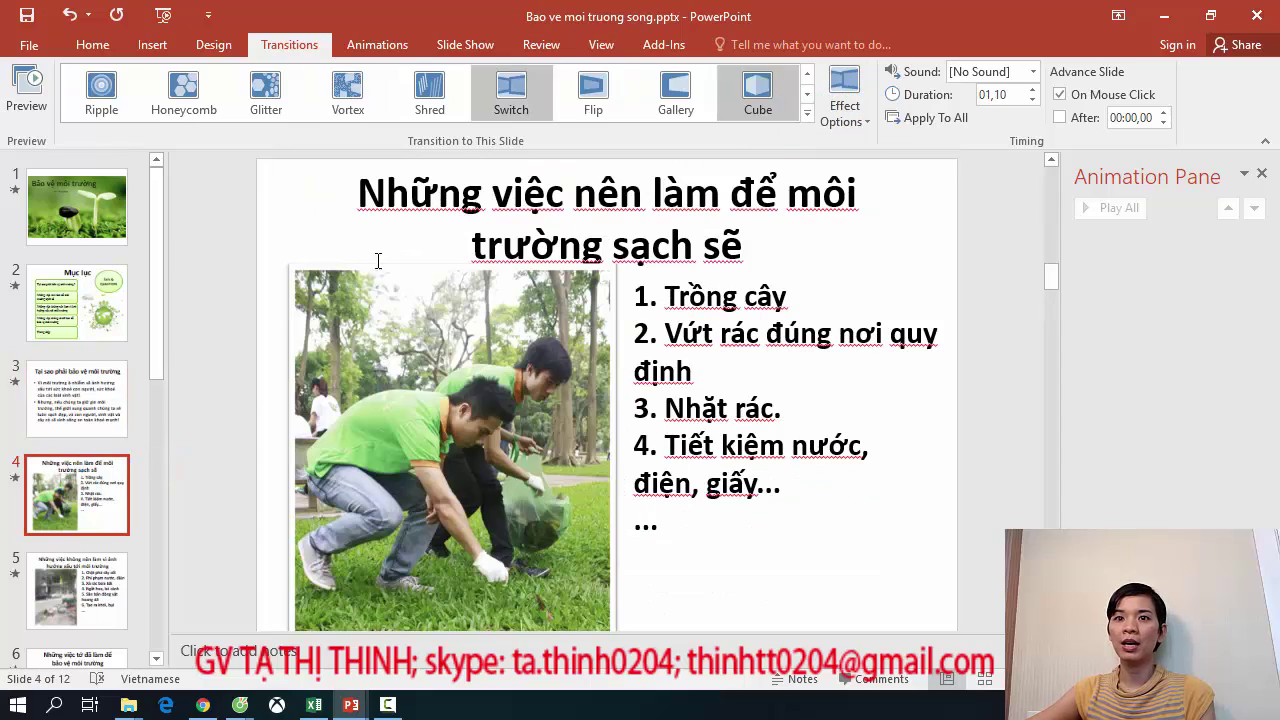
pyautogui.click(81, 597)
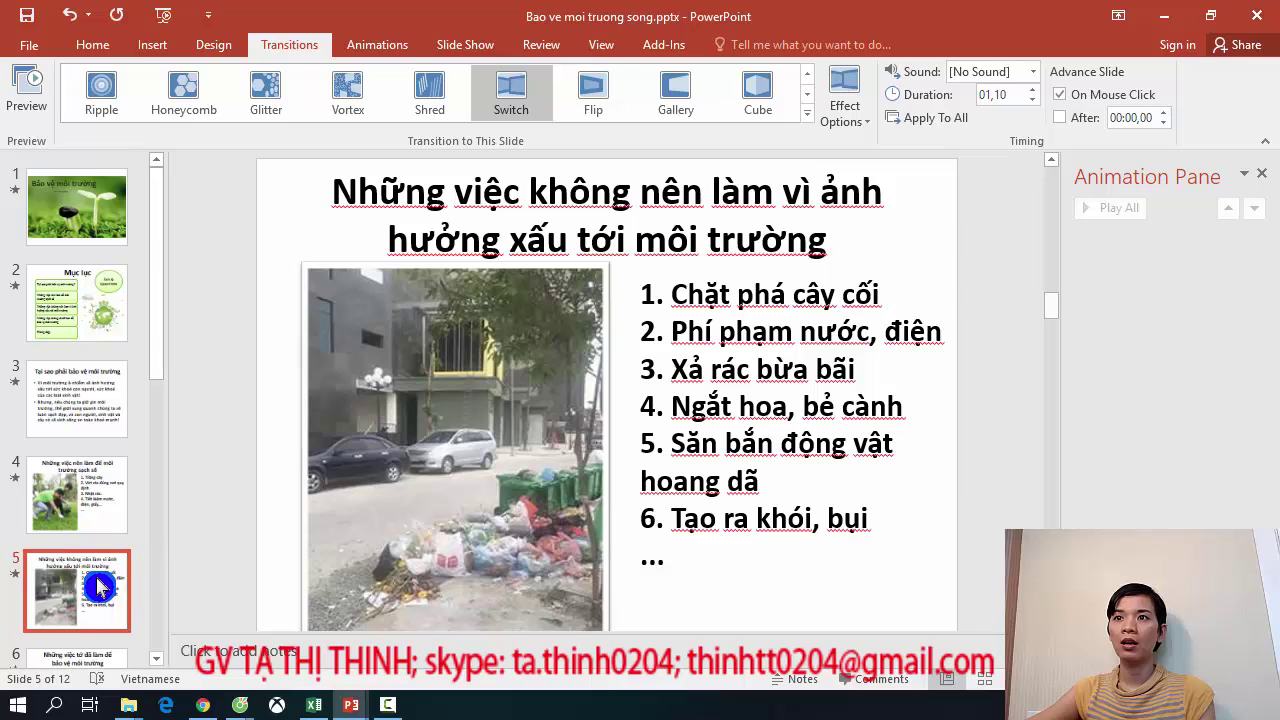
pyautogui.click(808, 112)
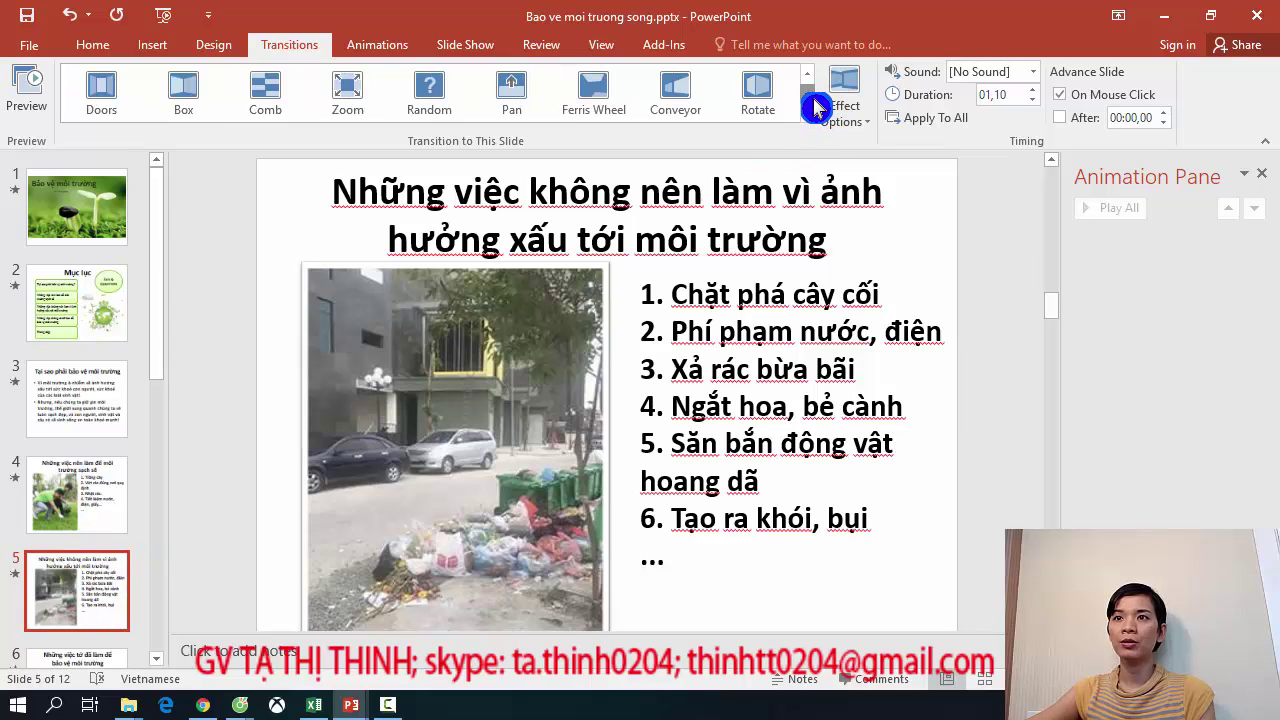
pyautogui.click(424, 105)
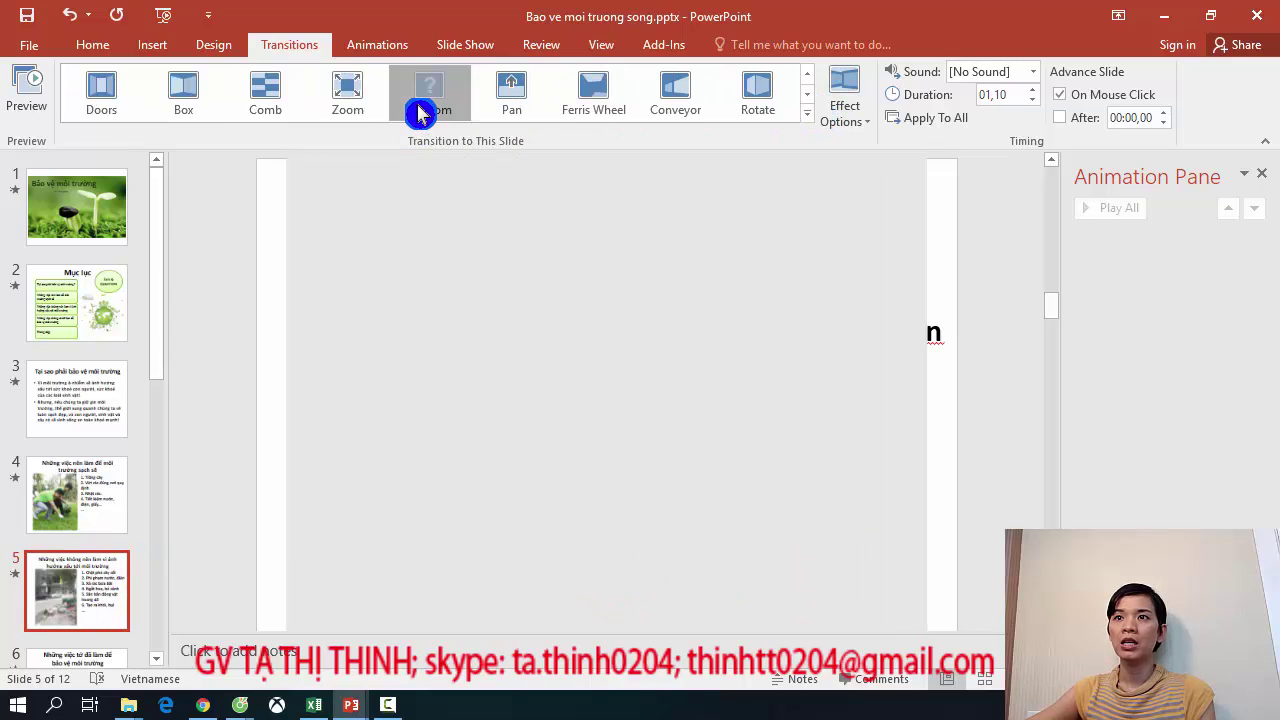
pyautogui.scroll(-2, 100, 534)
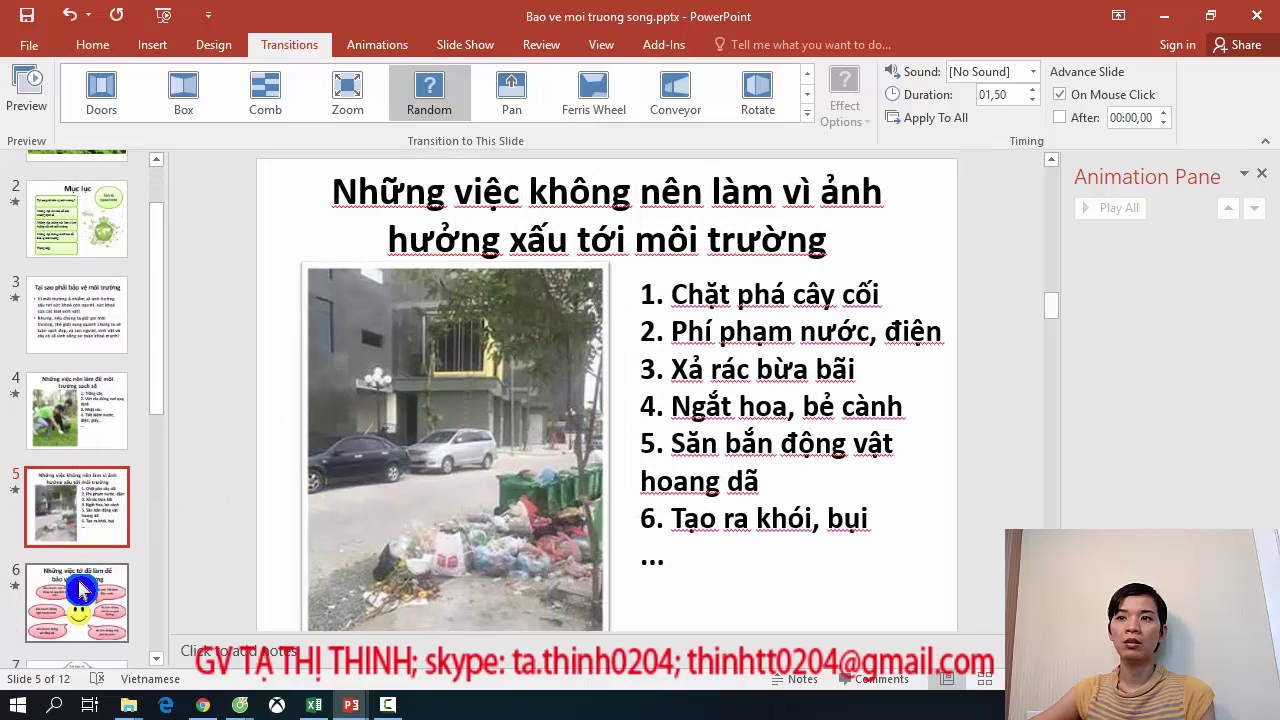
pyautogui.click(82, 592)
pyautogui.click(757, 92)
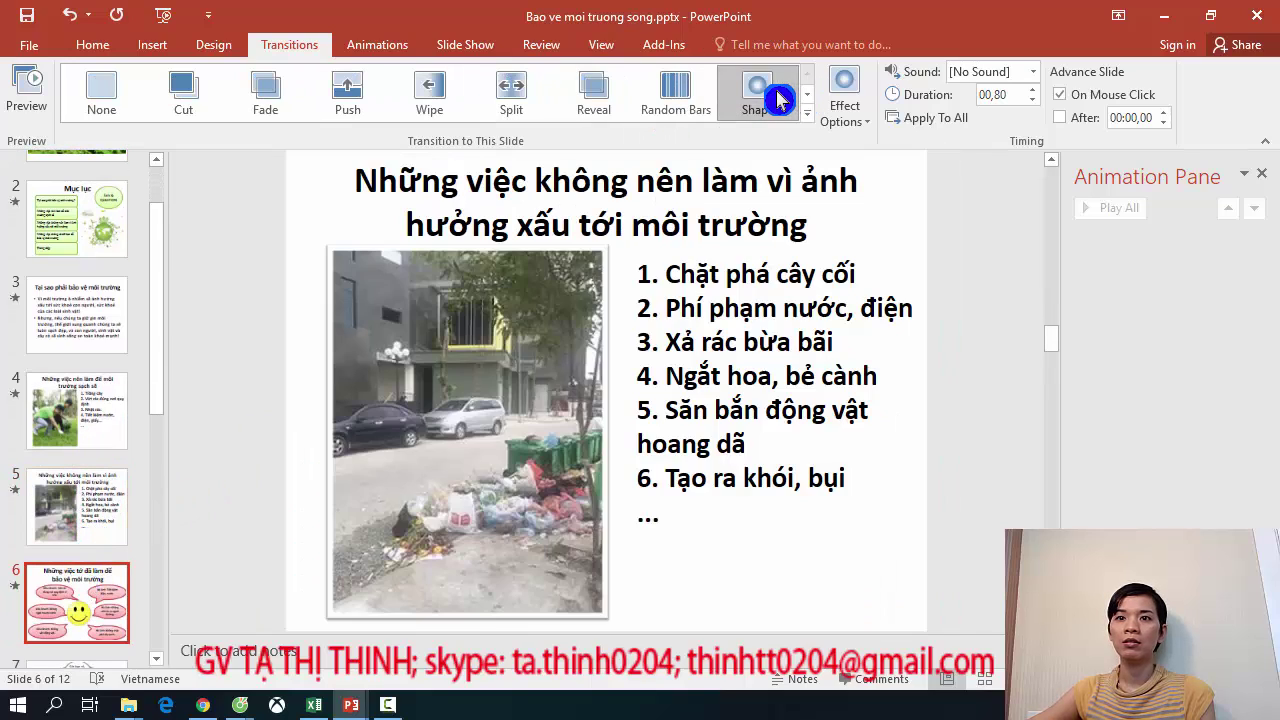
# Apply Fracture to slide 7 and Origami to slide 9.
pyautogui.scroll(-2, 53, 545)
pyautogui.click(77, 530)
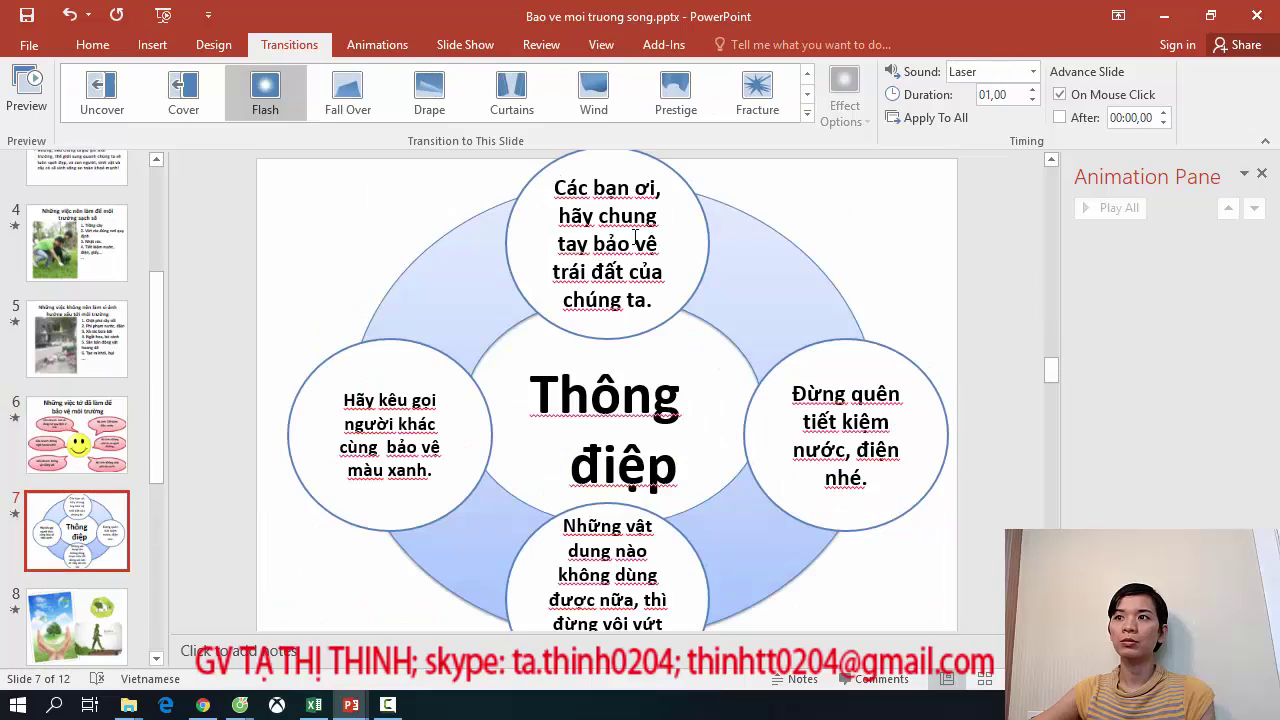
pyautogui.click(762, 95)
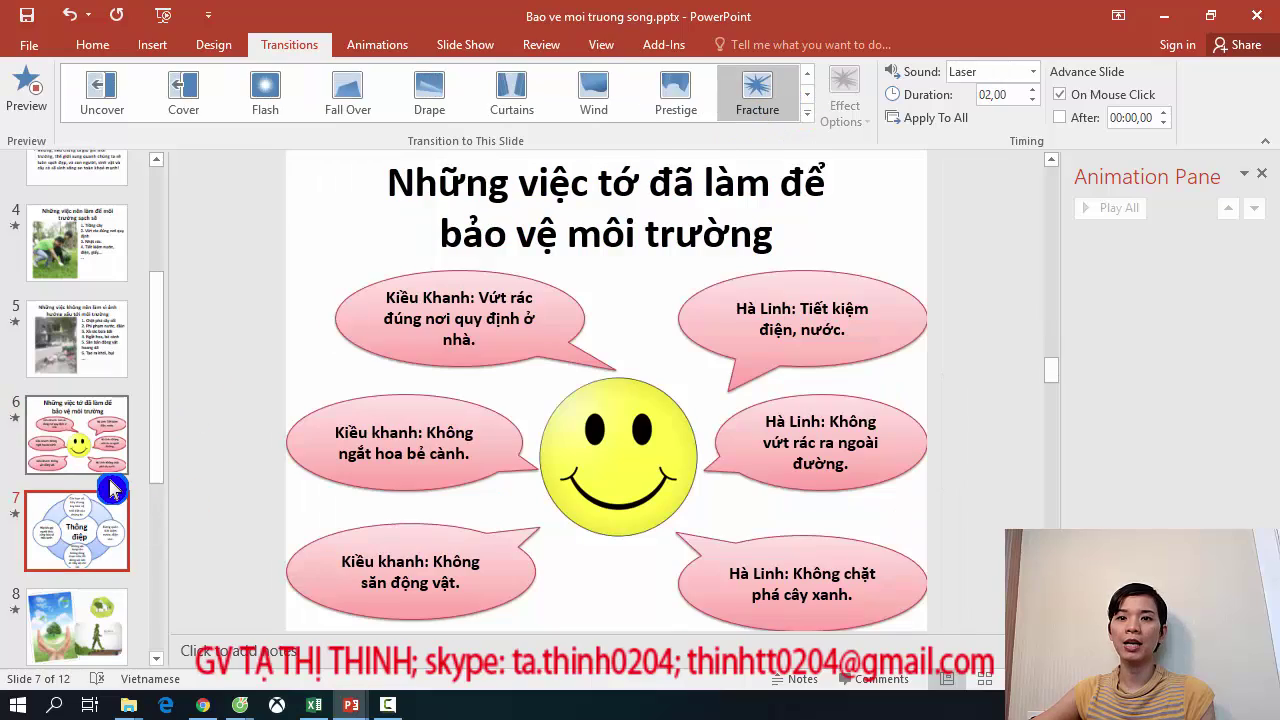
pyautogui.scroll(-1, 108, 585)
pyautogui.click(108, 585)
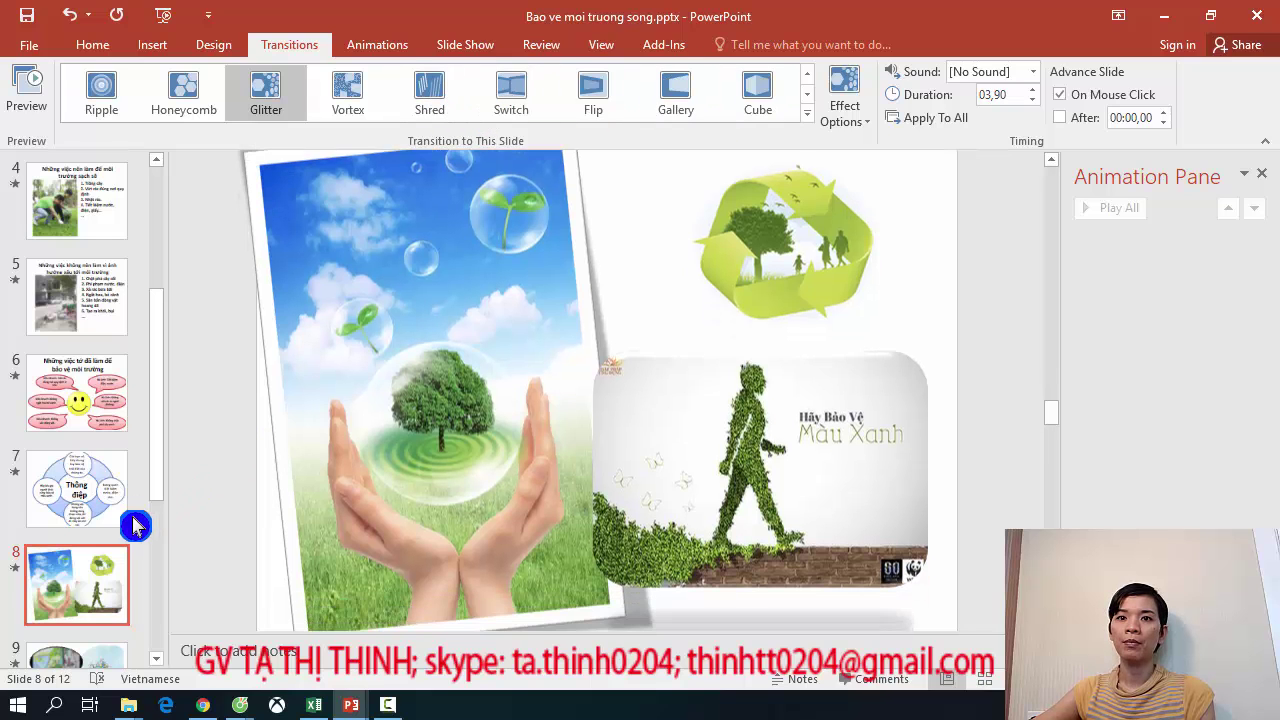
pyautogui.scroll(-2, 69, 597)
pyautogui.click(69, 626)
pyautogui.scroll(-3, 70, 628)
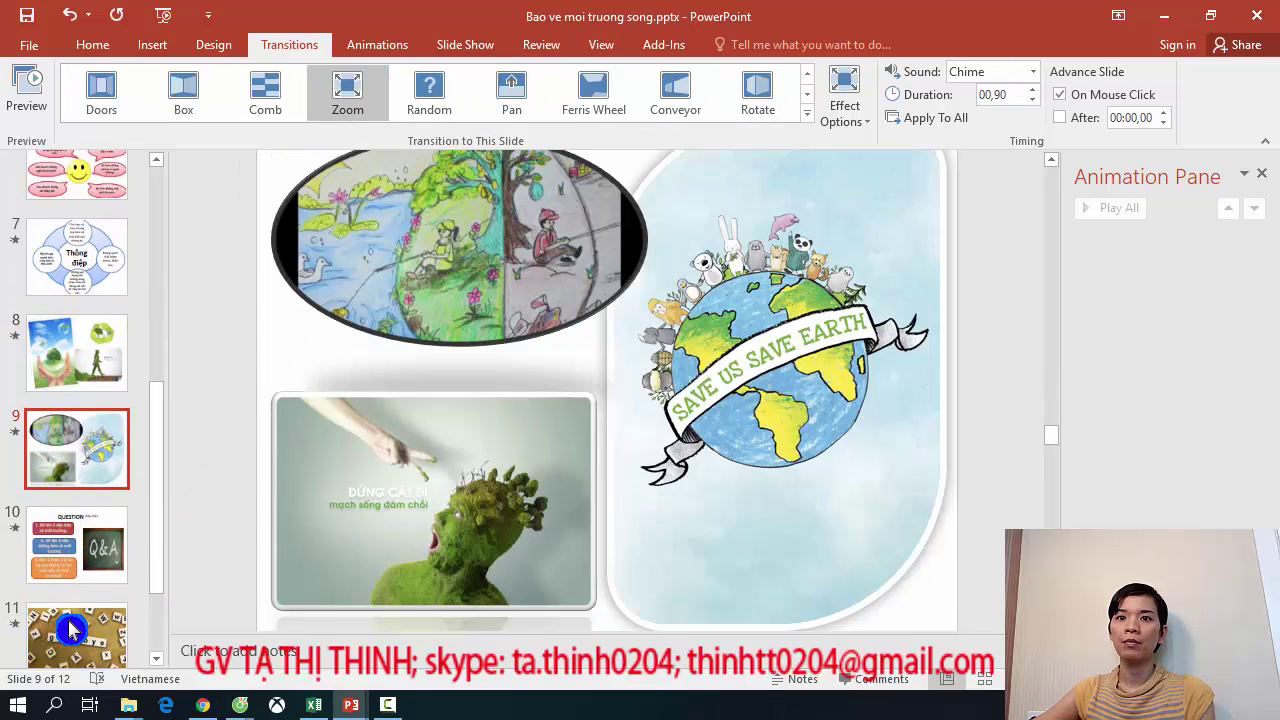
pyautogui.click(810, 92)
pyautogui.click(812, 76)
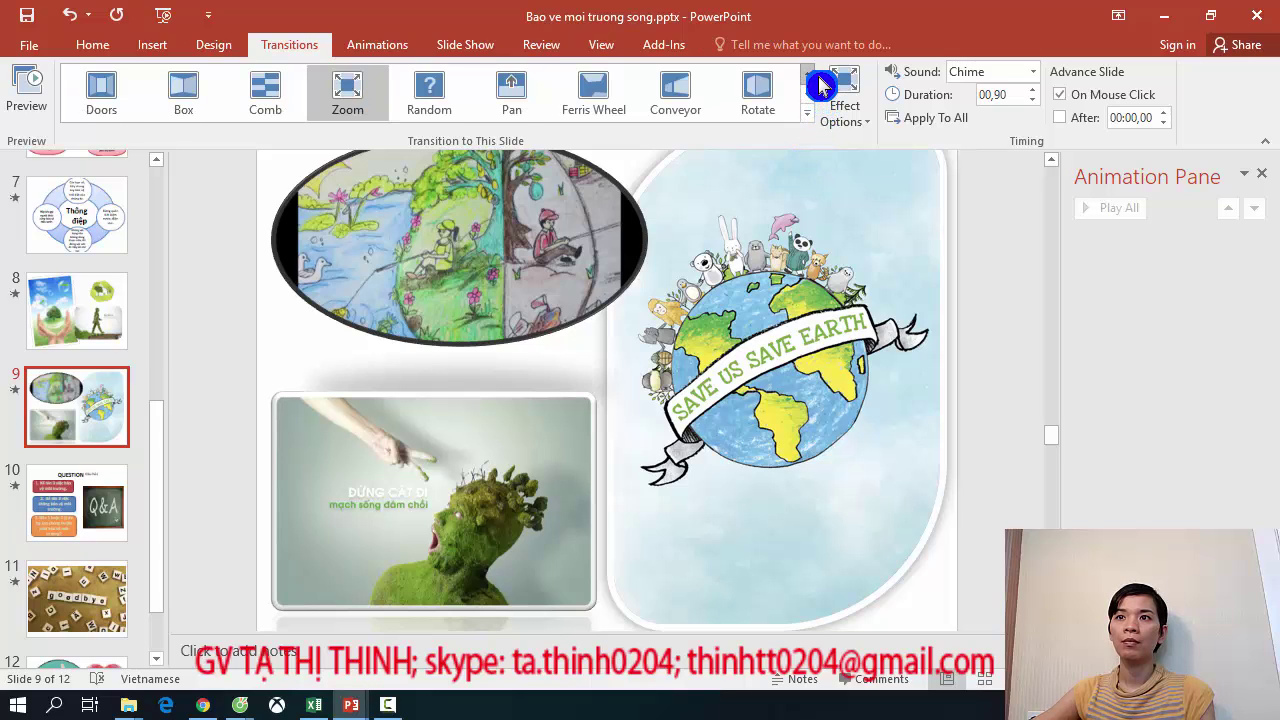
pyautogui.click(816, 78)
pyautogui.click(818, 80)
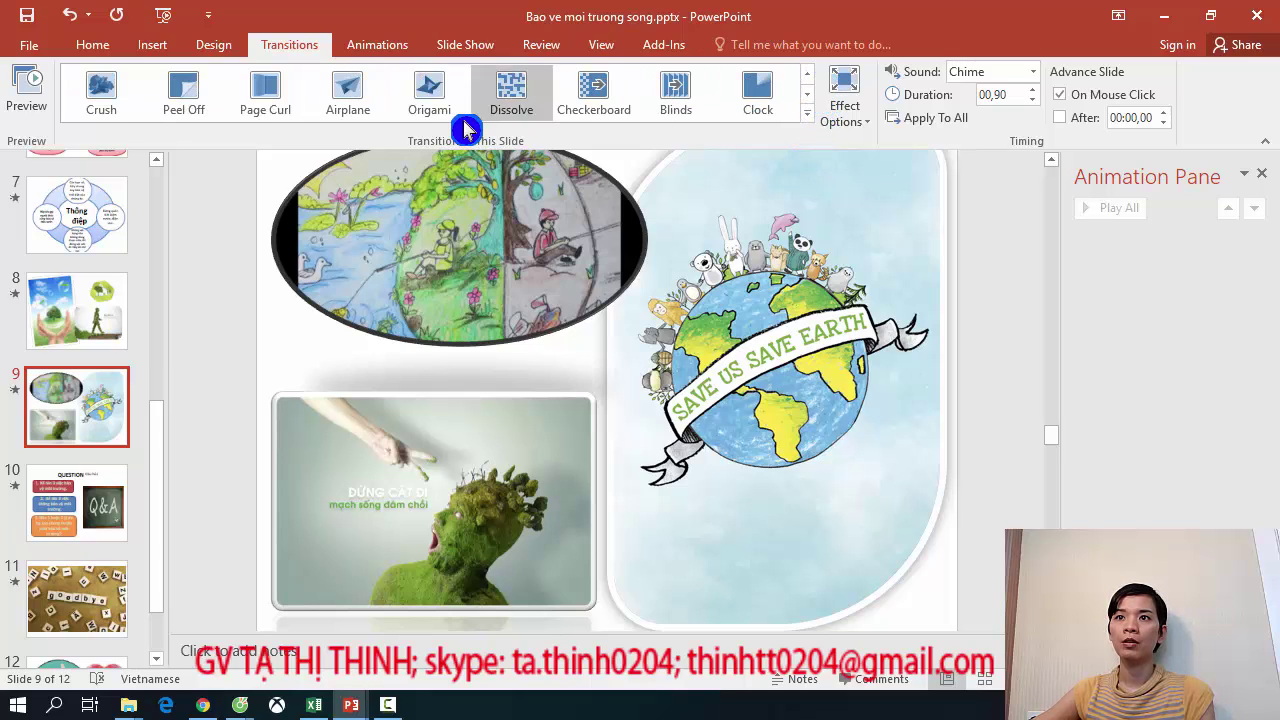
pyautogui.click(429, 90)
pyautogui.click(57, 528)
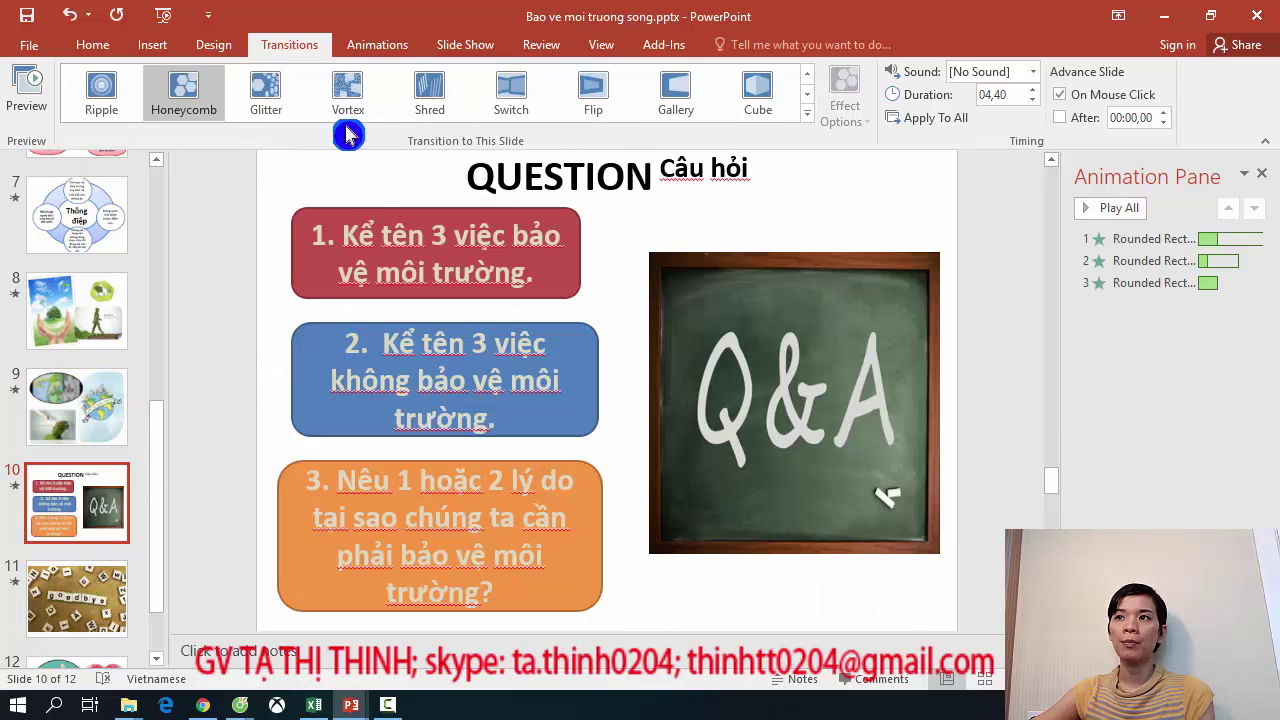
# Give slide 10 the Airplane transition.
pyautogui.click(816, 95)
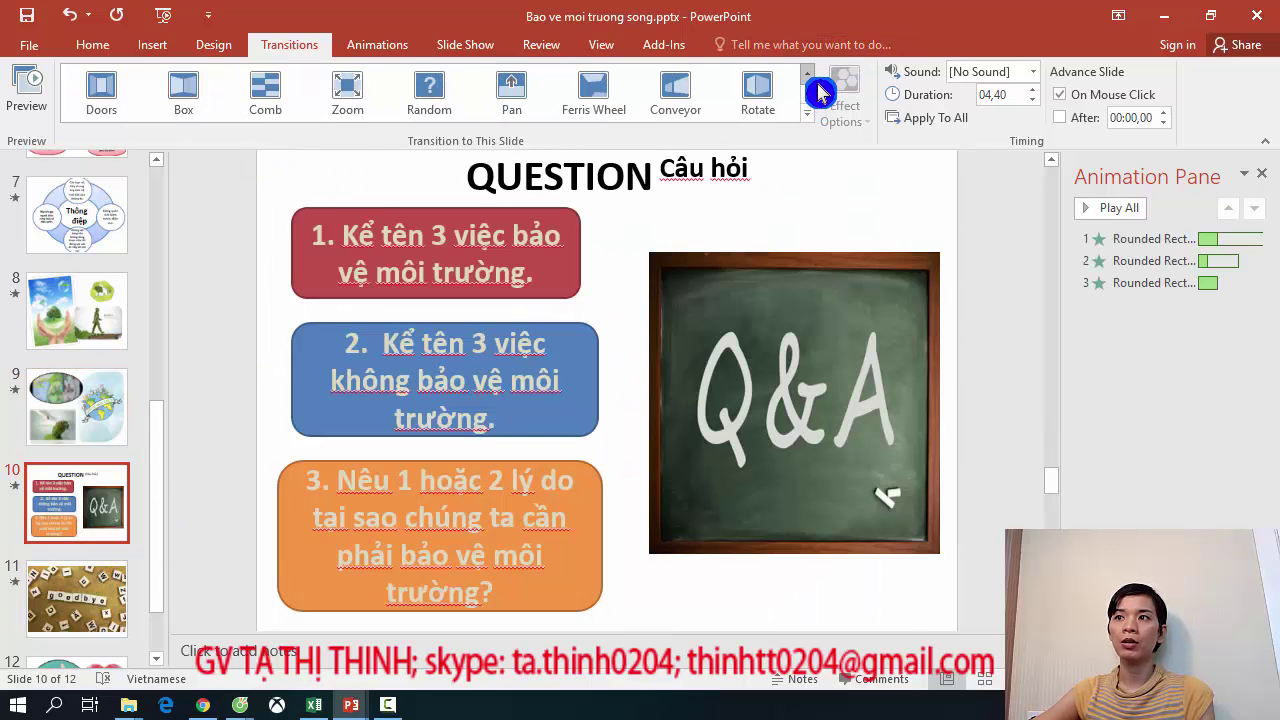
pyautogui.click(818, 88)
pyautogui.click(818, 100)
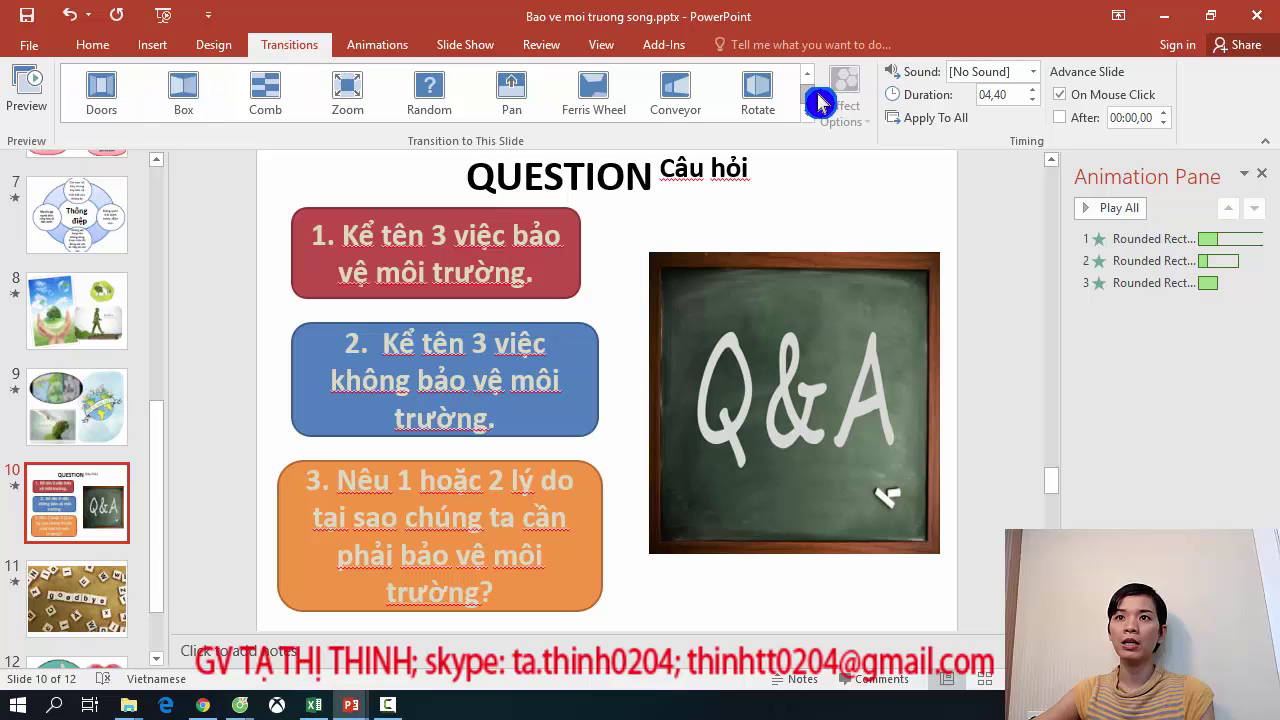
pyautogui.click(818, 100)
pyautogui.click(818, 88)
pyautogui.click(818, 88)
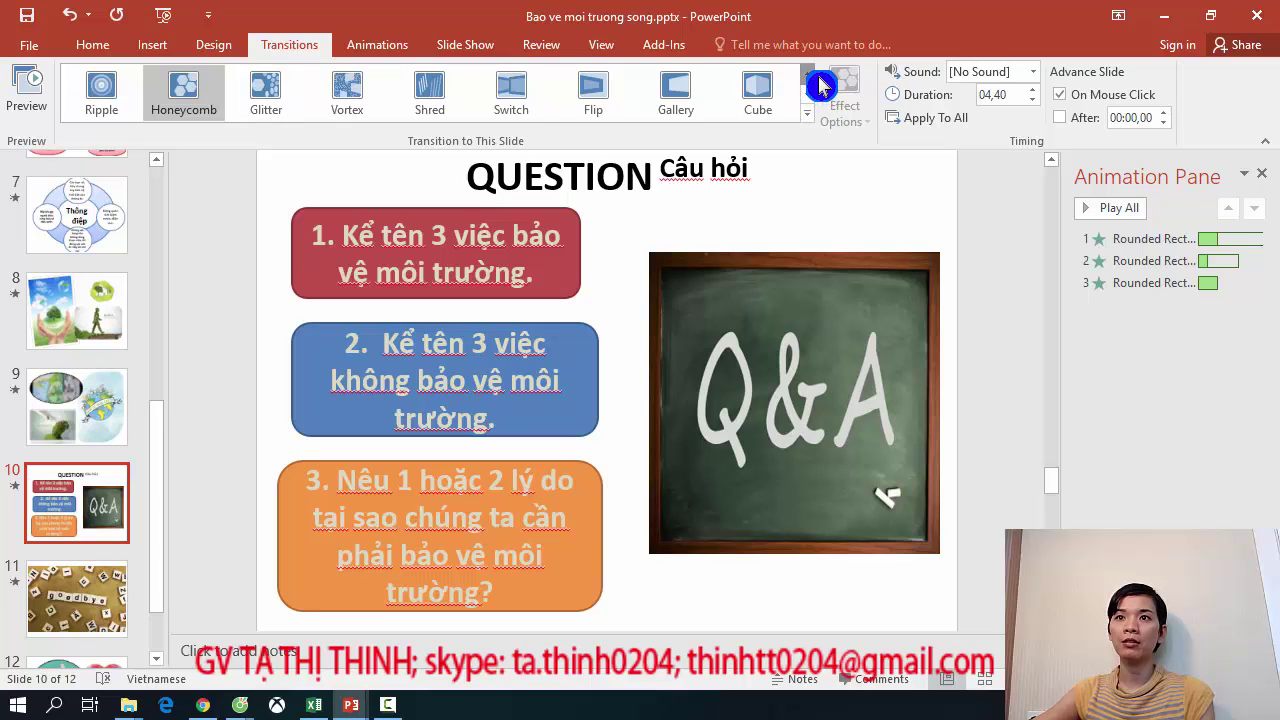
pyautogui.click(818, 88)
pyautogui.click(347, 95)
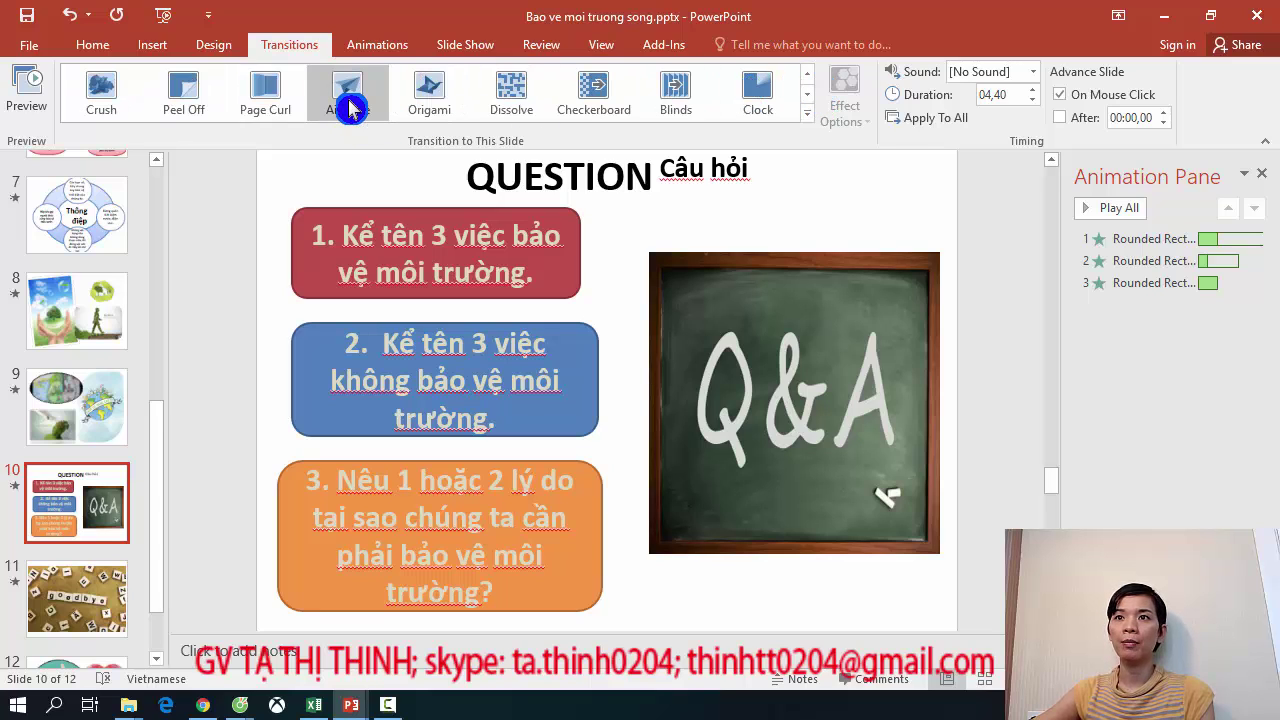
# Add the Applause sound to slide 10's transition and select goodbye slide 11.
pyautogui.click(1033, 72)
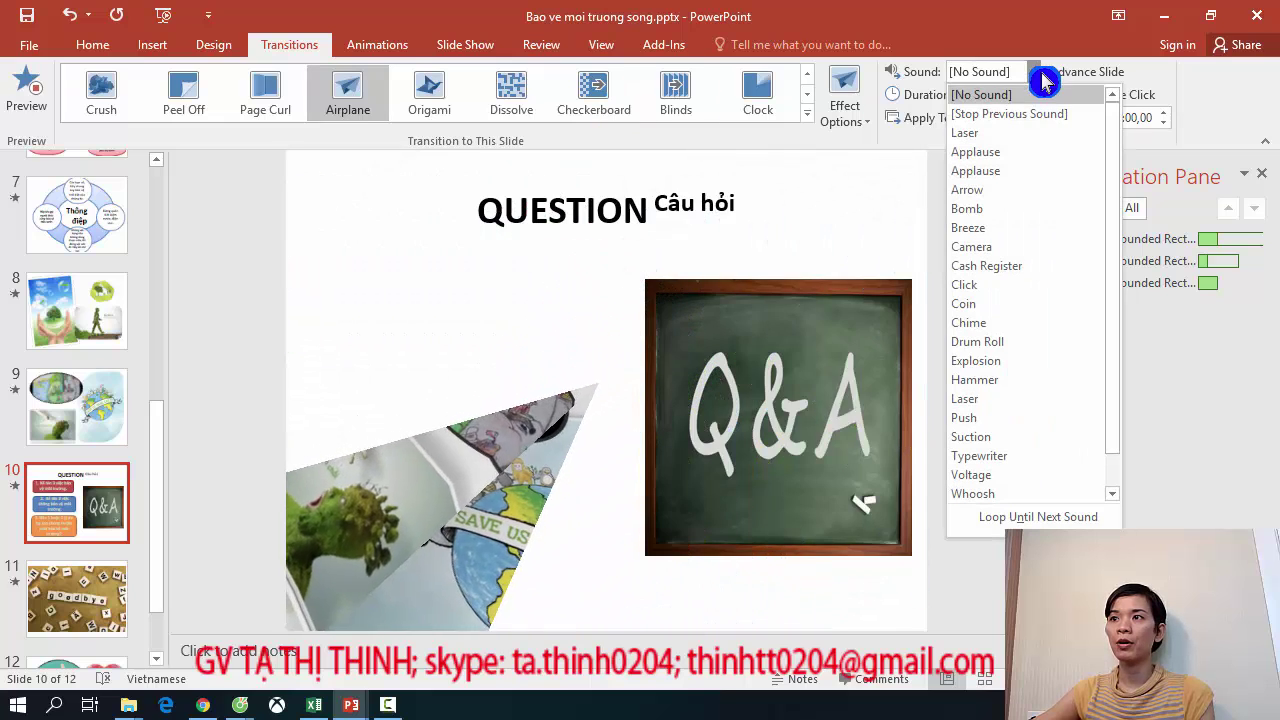
pyautogui.click(1048, 170)
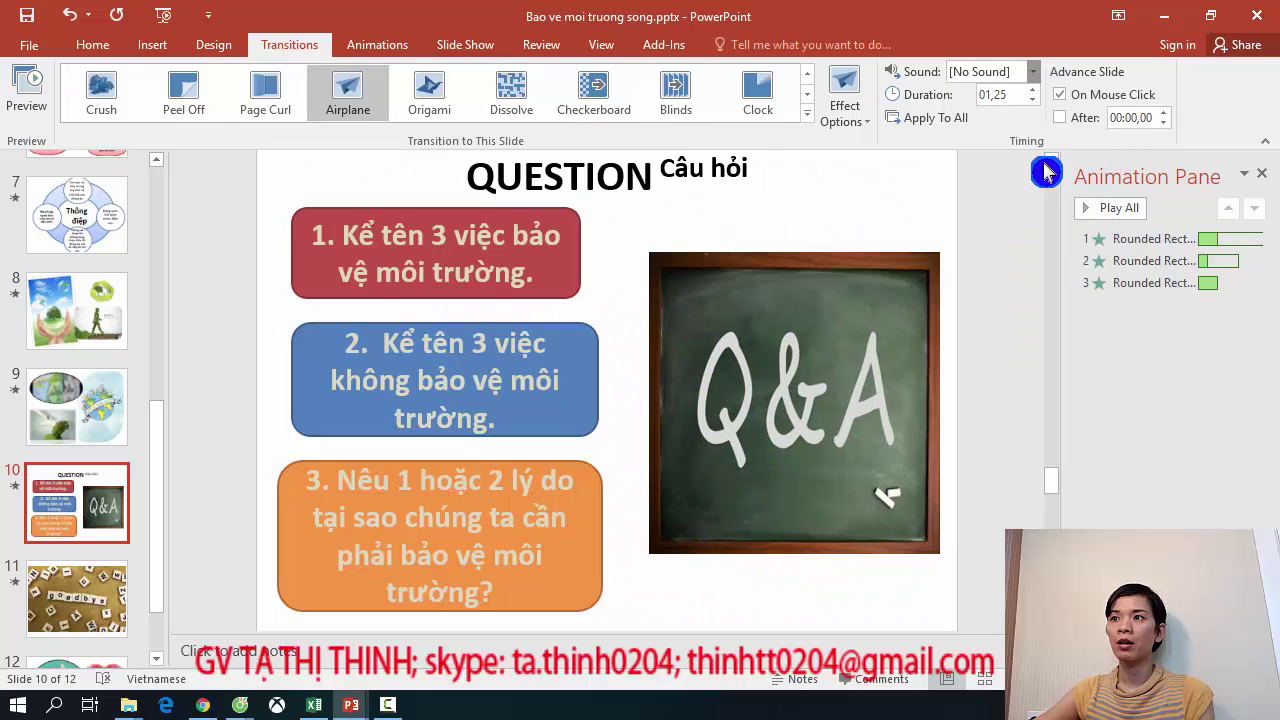
pyautogui.click(86, 635)
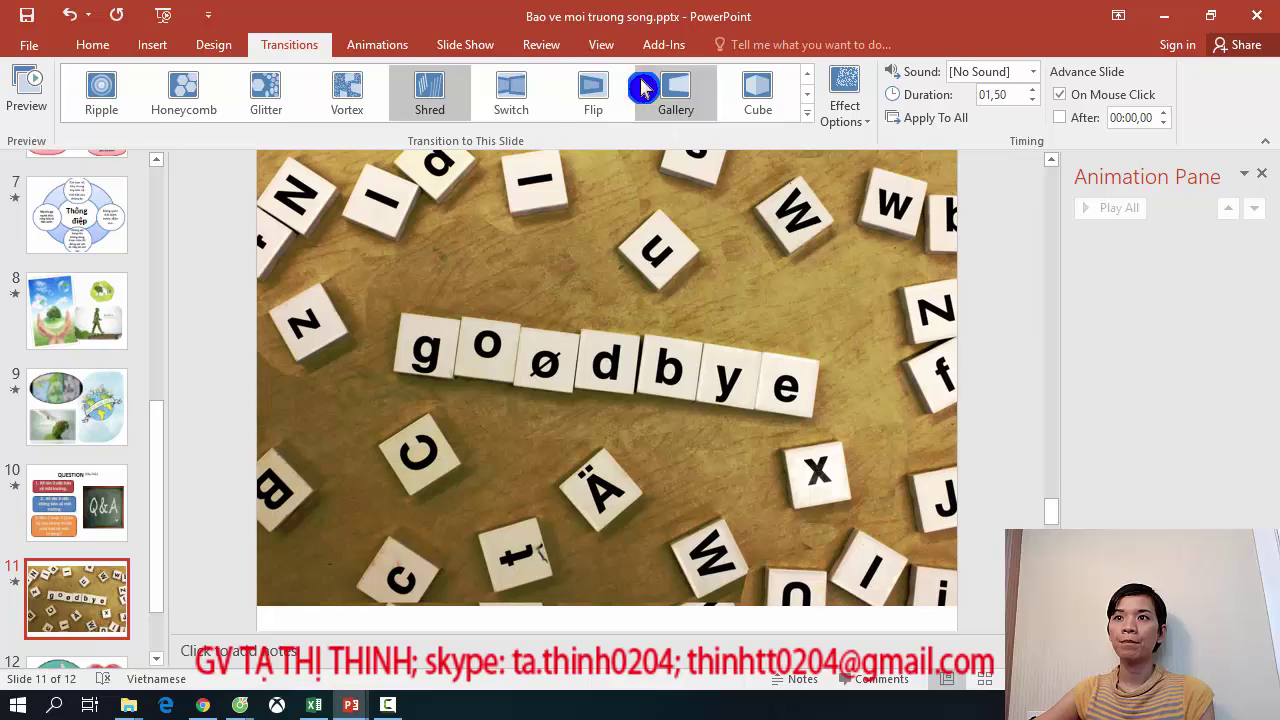
# Give slide 11's transition the Arrow sound, then start the show from slide 1 with F5.
pyautogui.click(1040, 78)
pyautogui.click(975, 189)
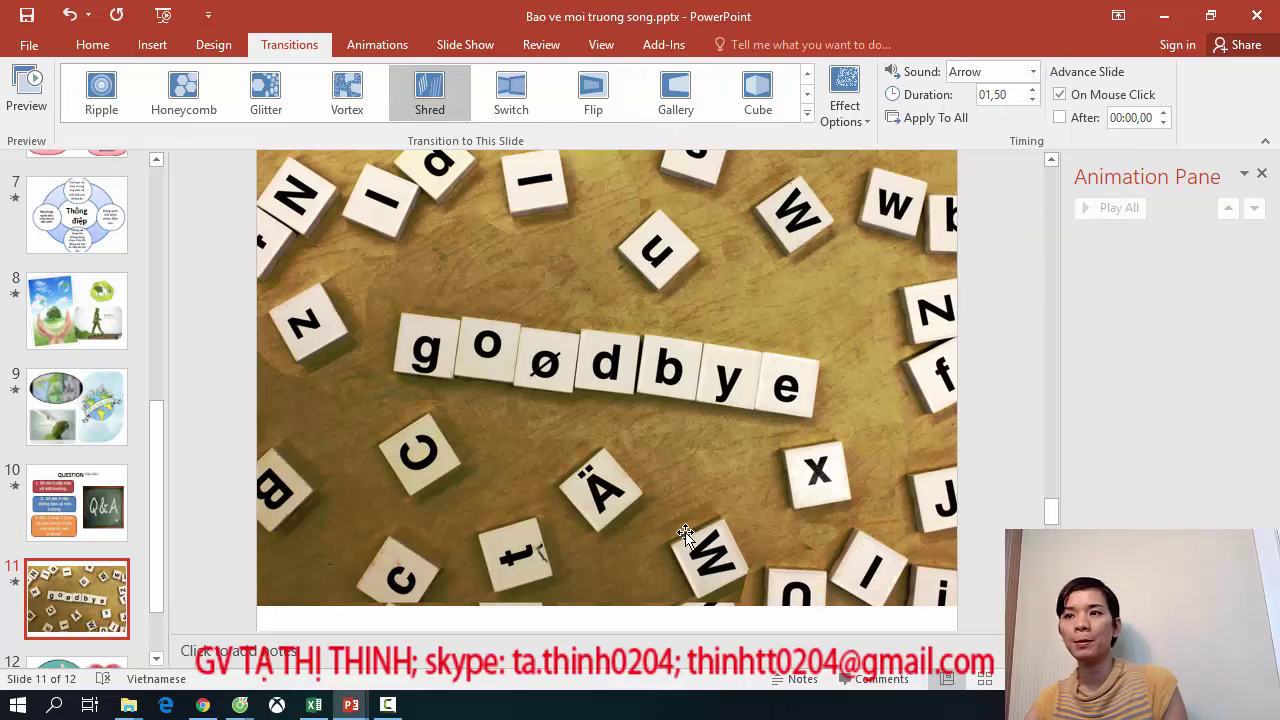
pyautogui.scroll(4, 106, 514)
pyautogui.scroll(3, 108, 459)
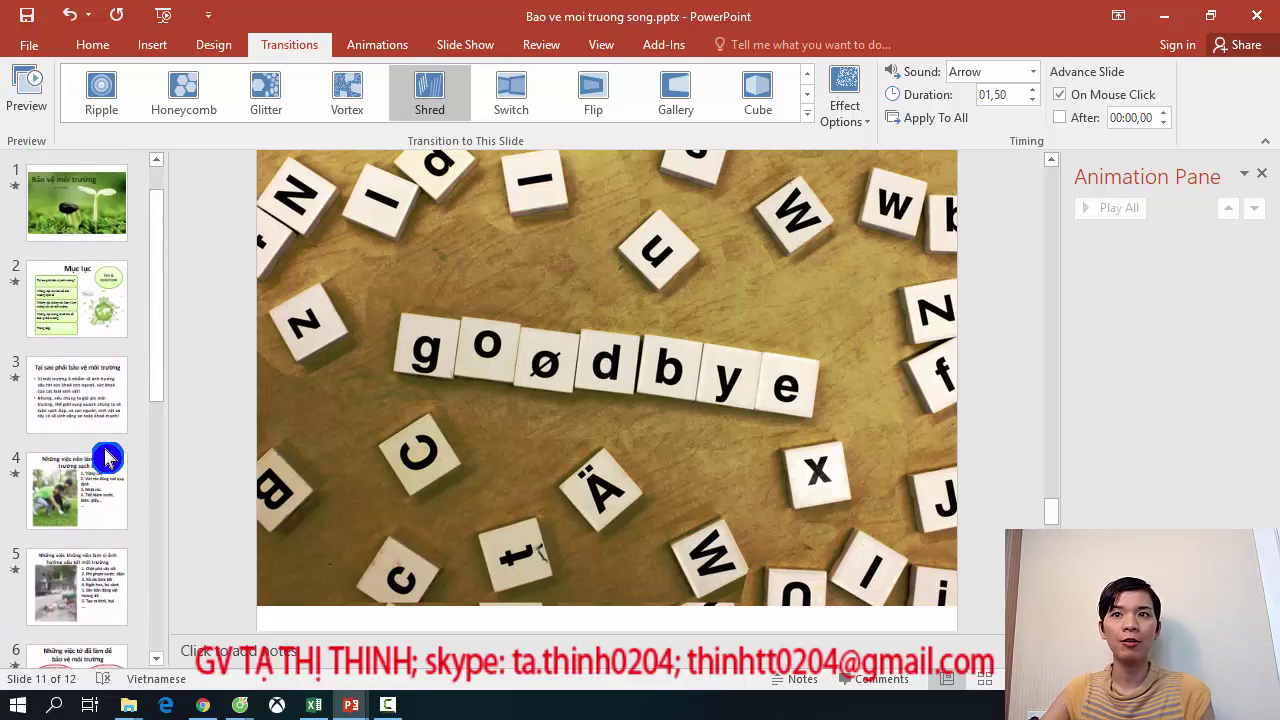
pyautogui.click(82, 226)
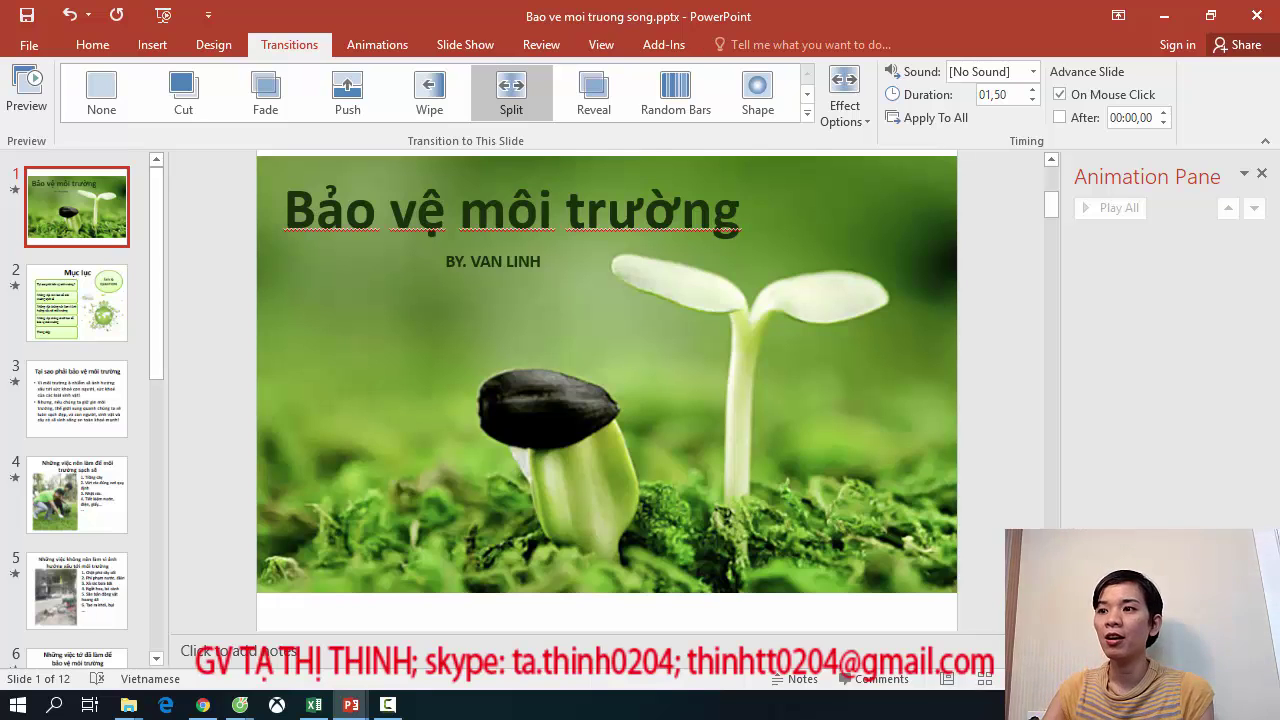
pyautogui.press('F5')
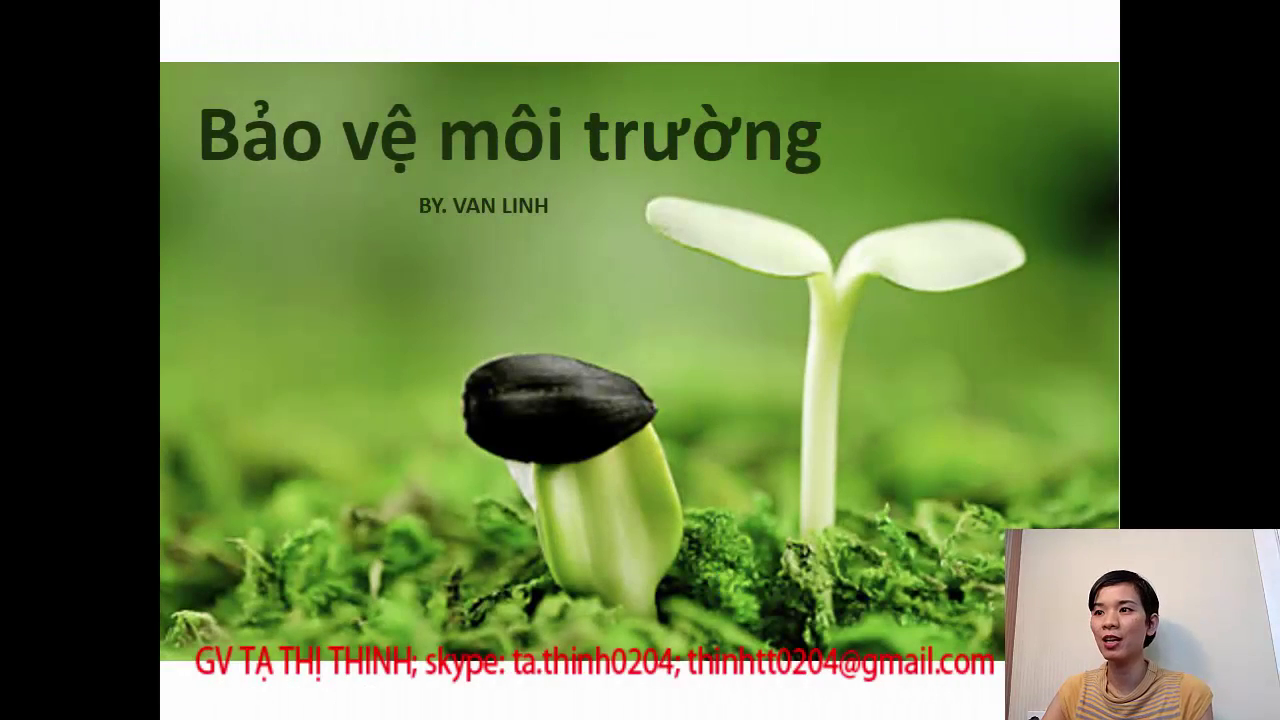
# Play the show through the Mục lục animations, the do/avoid slides, Thông điệp and picture slides.
pyautogui.press('Right')
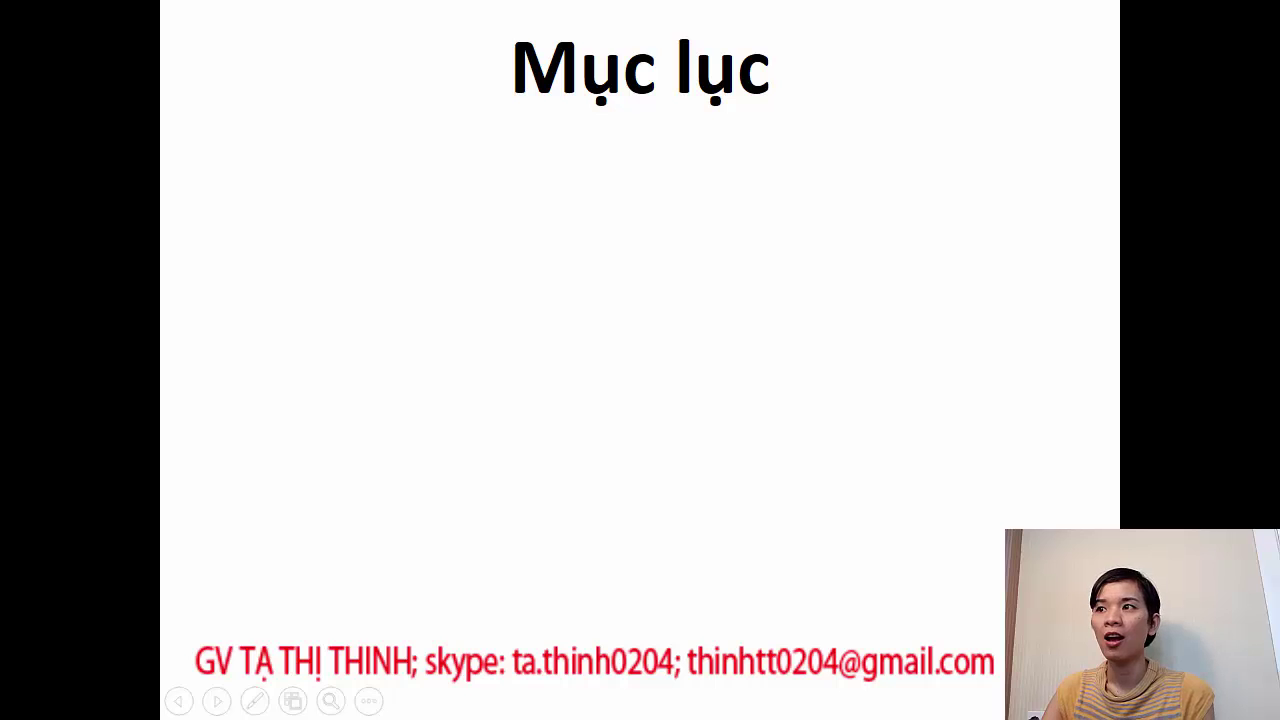
pyautogui.press('Right')
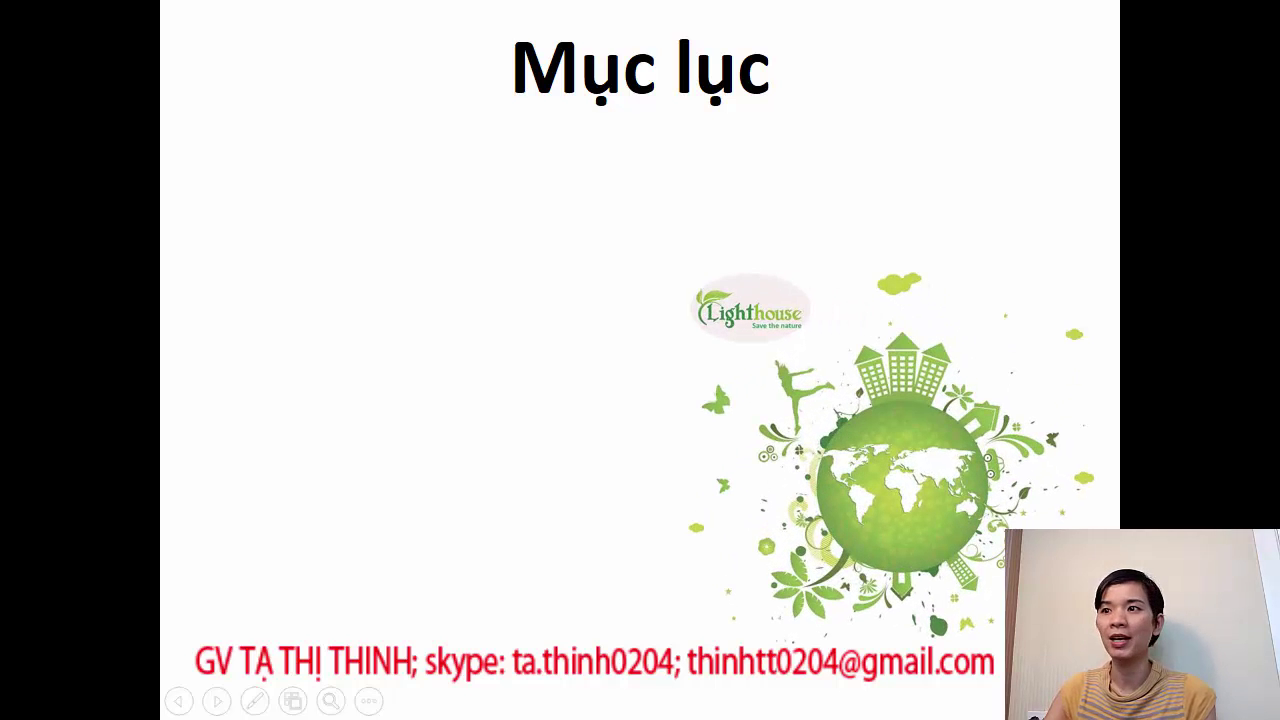
pyautogui.press('Right')
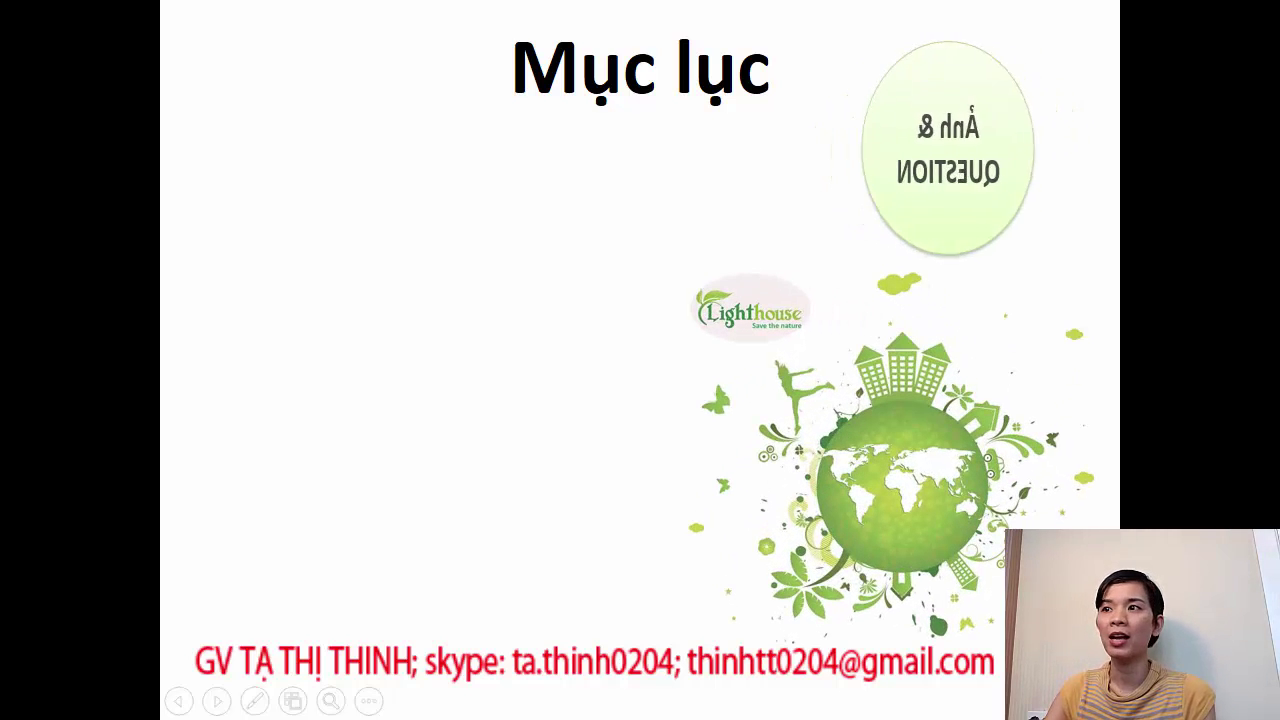
pyautogui.press('Right')
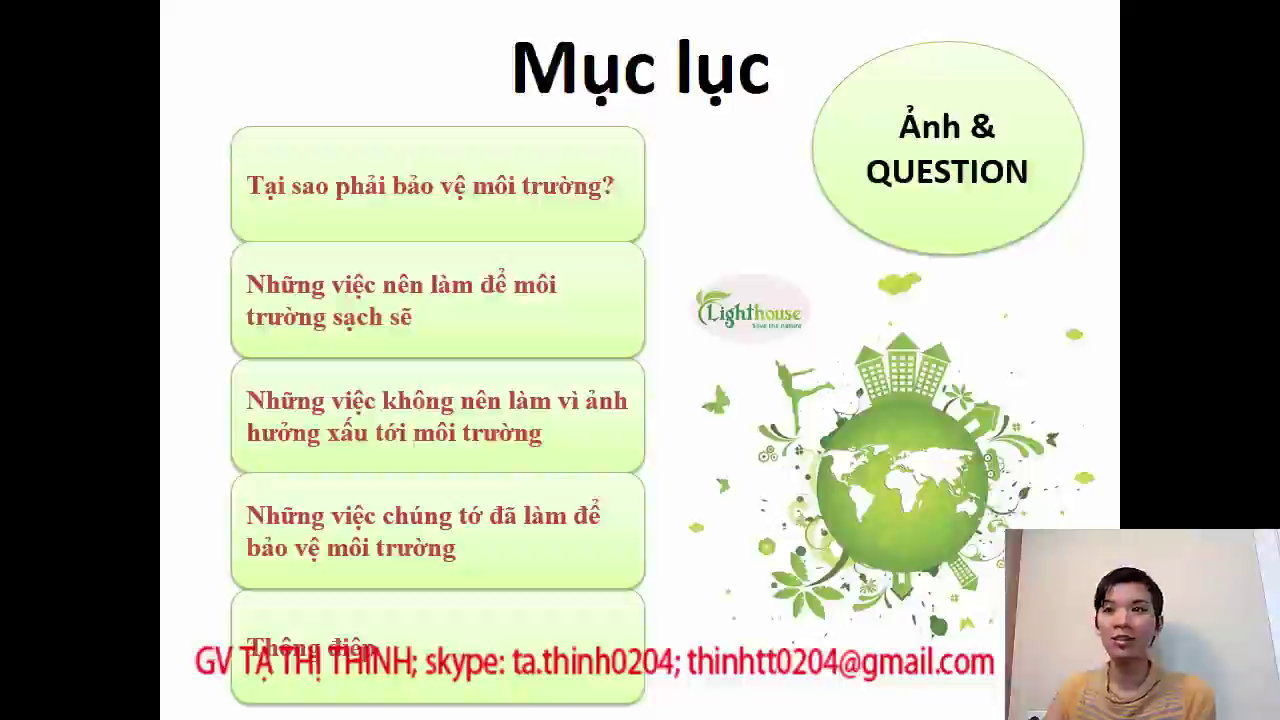
pyautogui.press('Right')
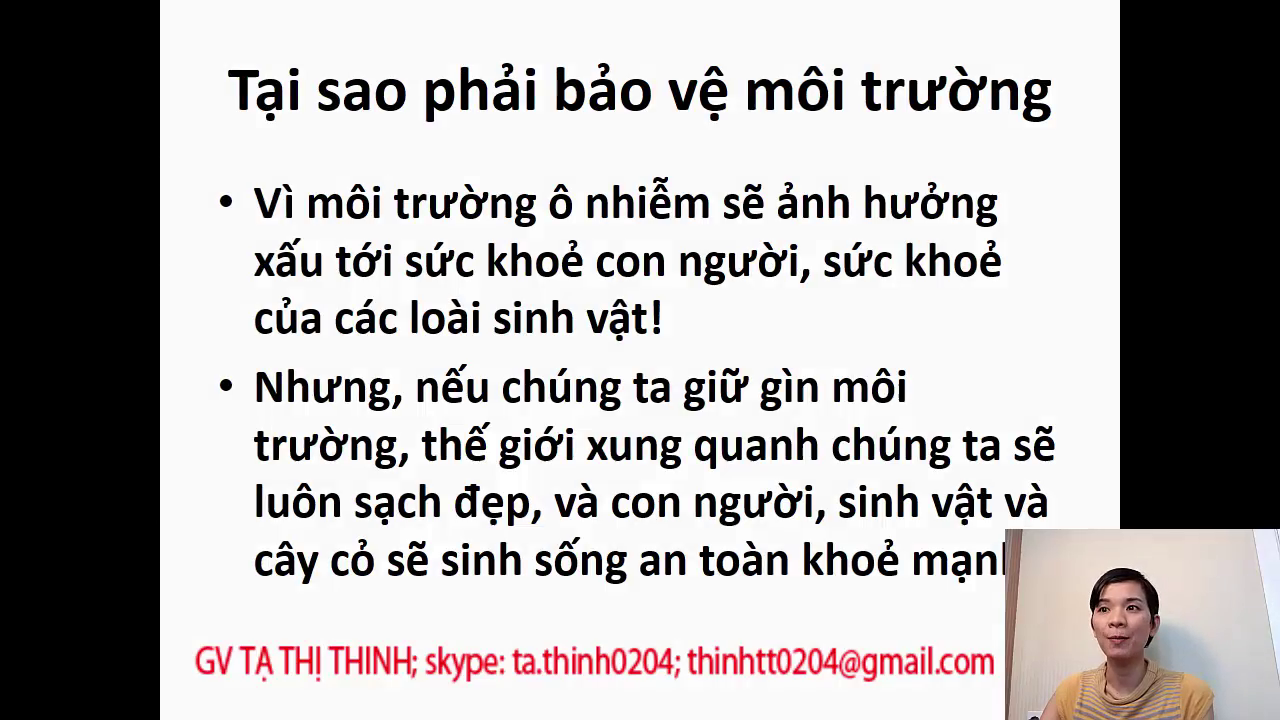
pyautogui.press('Right')
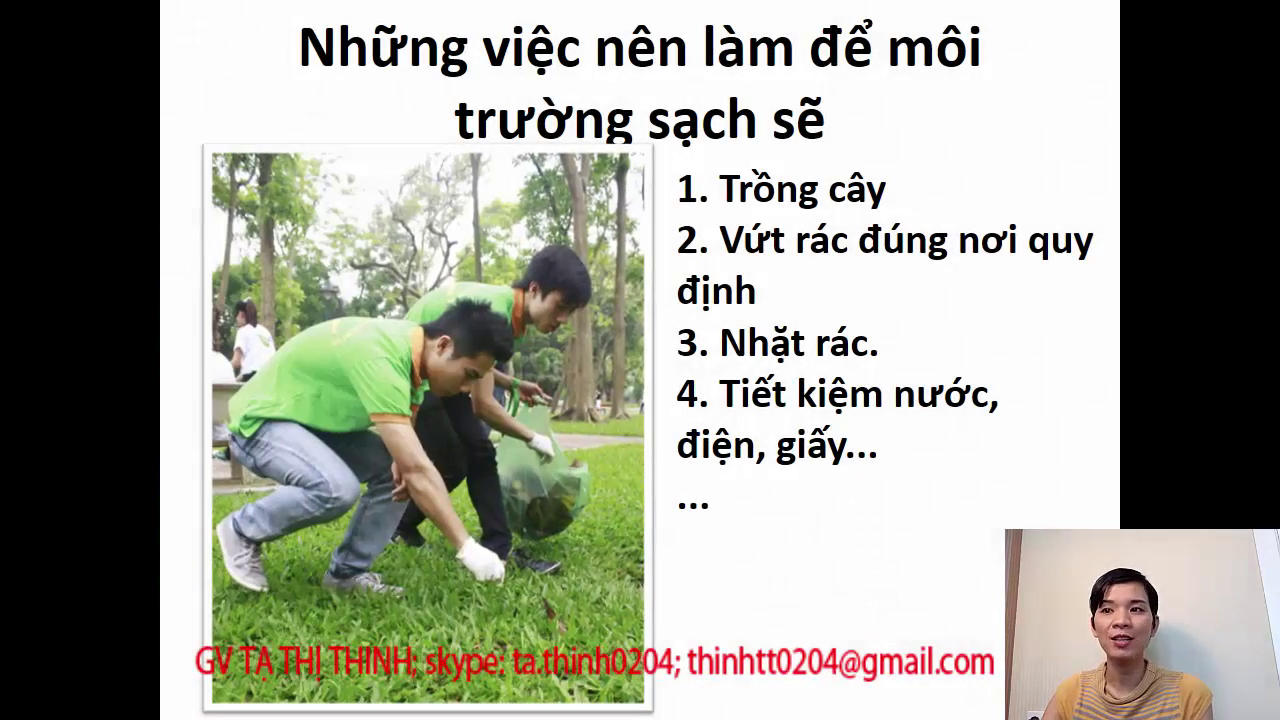
pyautogui.press('Right')
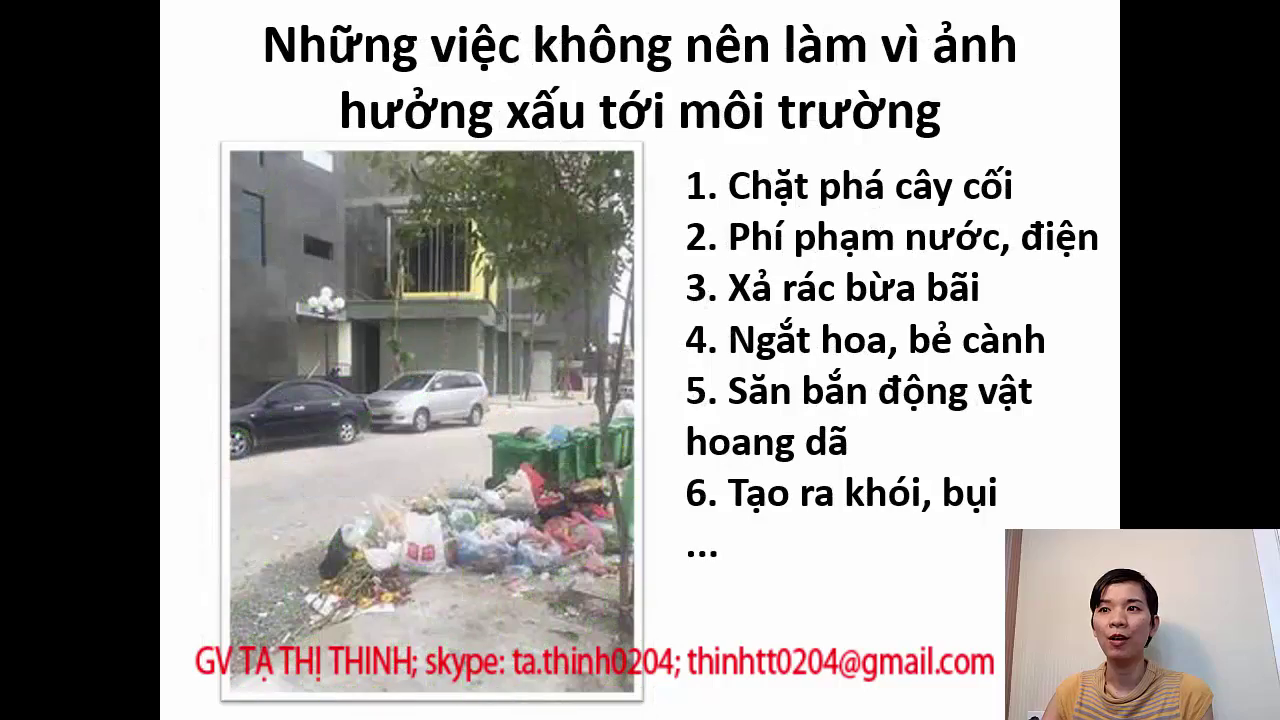
pyautogui.press('Right')
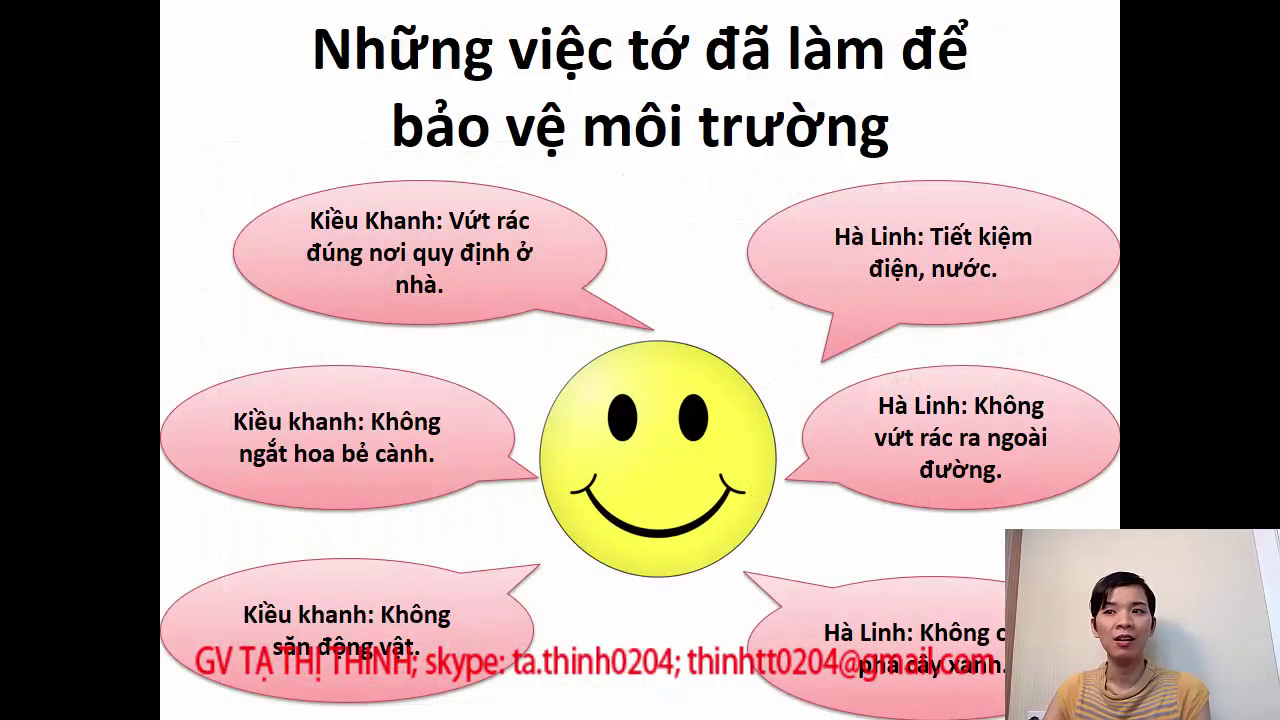
pyautogui.press('Right')
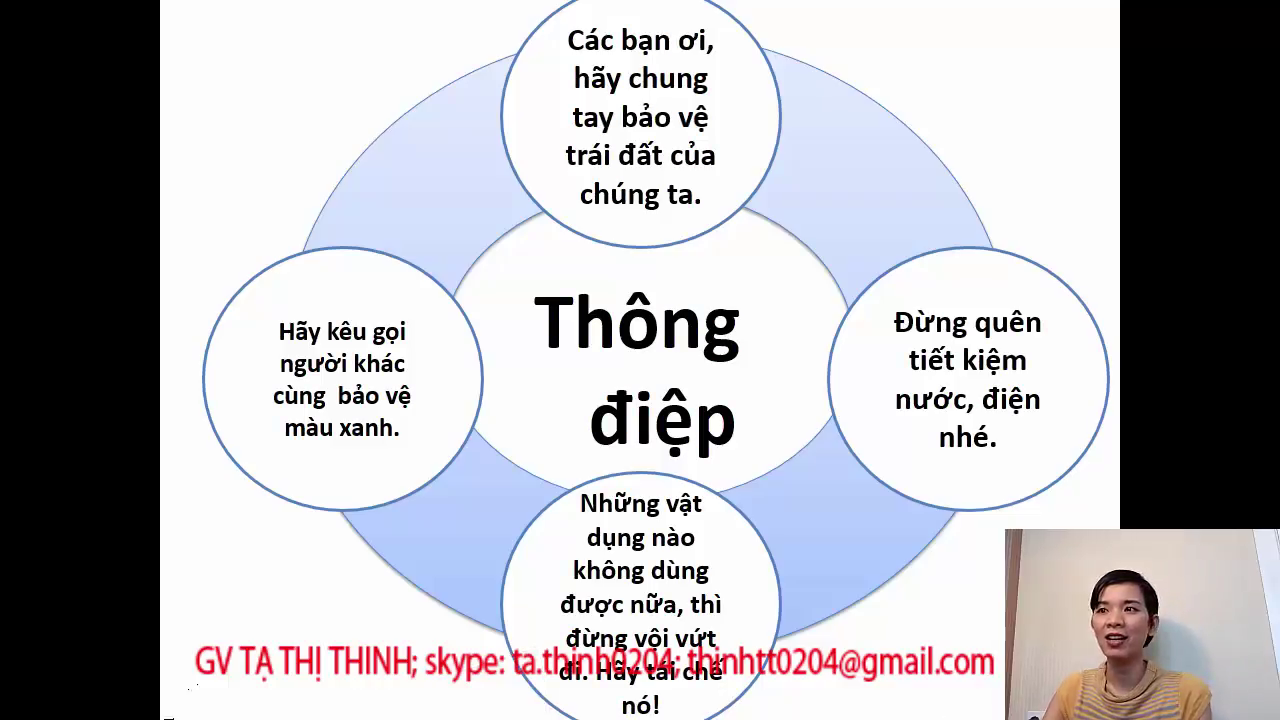
pyautogui.press('Right')
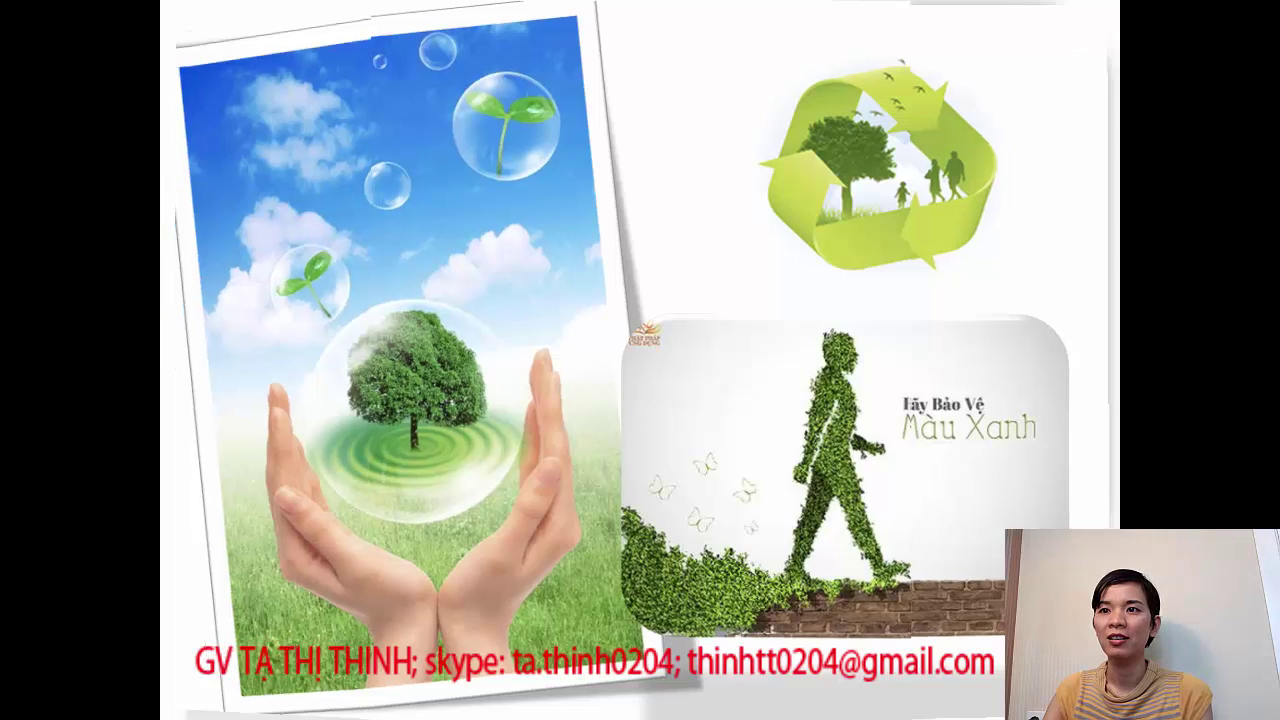
pyautogui.press('Right')
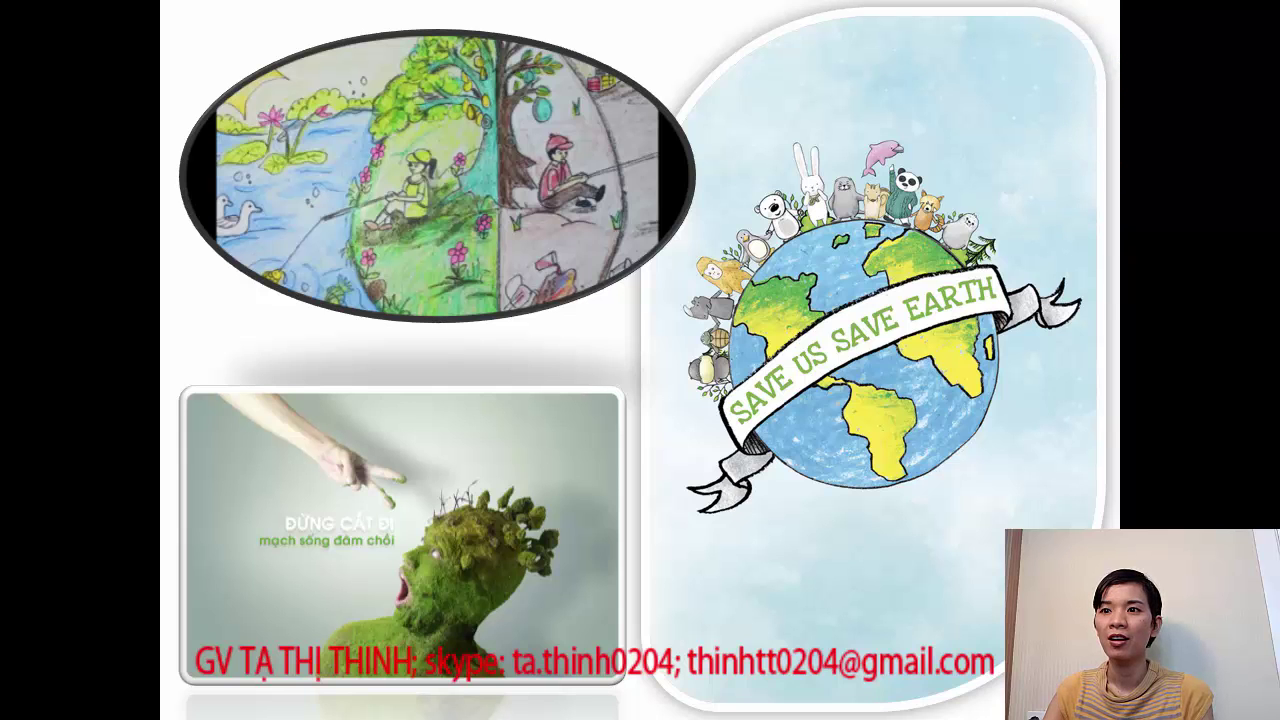
# Reveal the three QUESTION boxes, reach the thumbs and heart slide, and end the show.
pyautogui.press('Right')
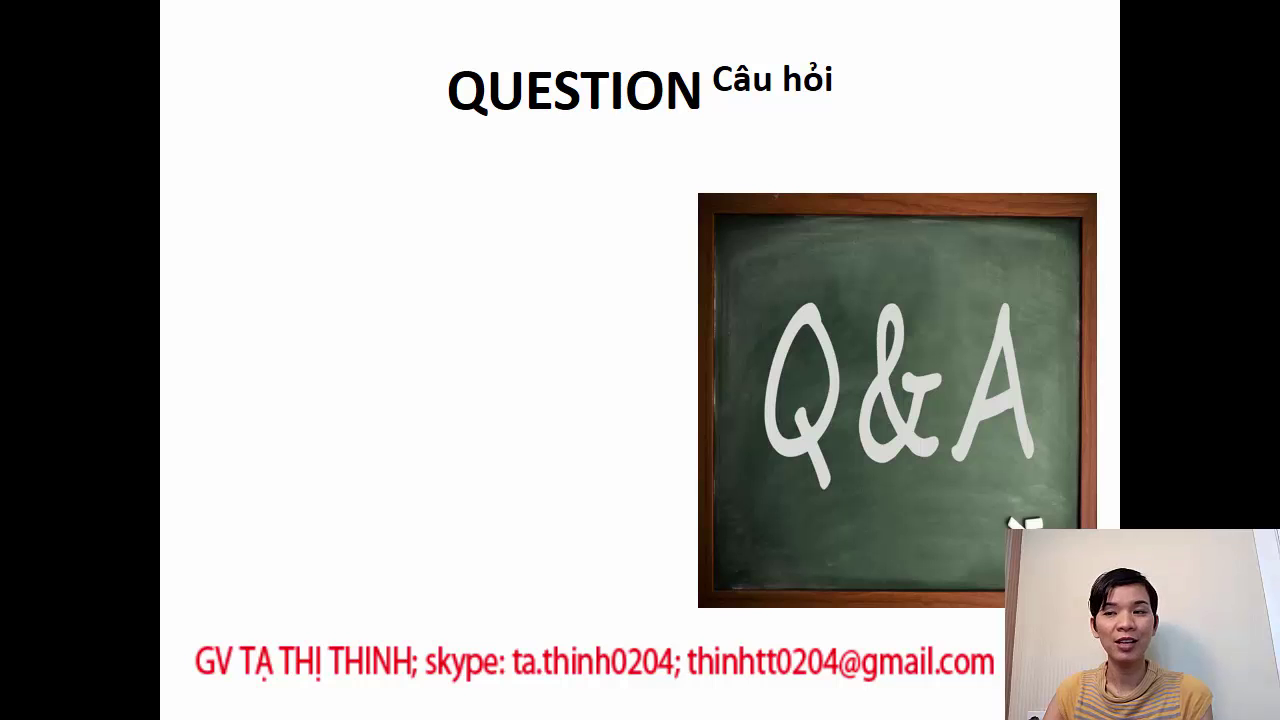
pyautogui.press('Right')
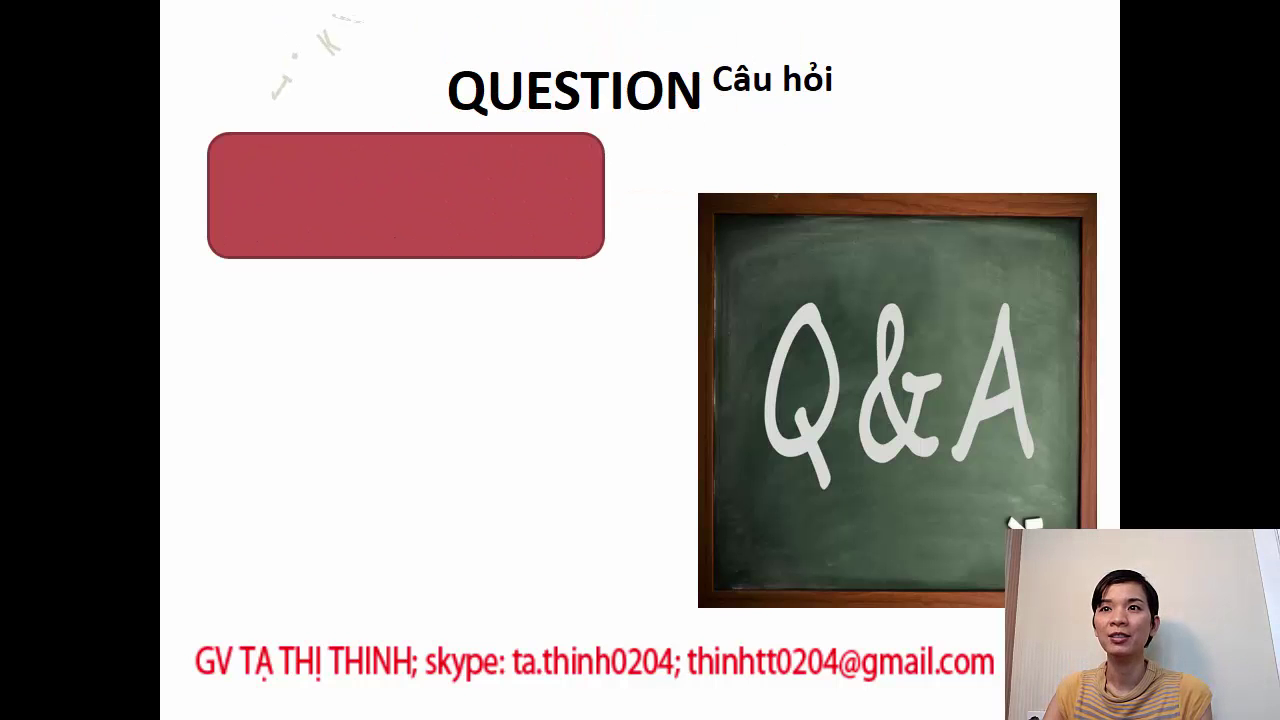
pyautogui.press('Right')
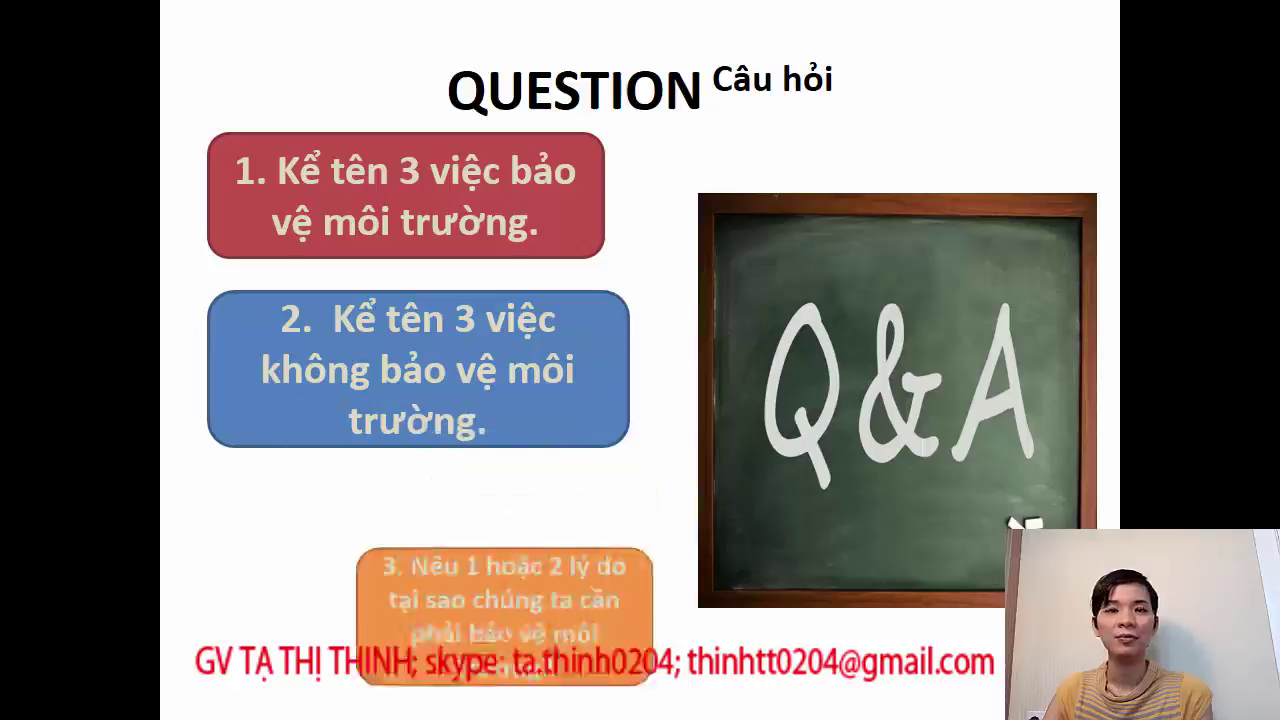
pyautogui.press('Right')
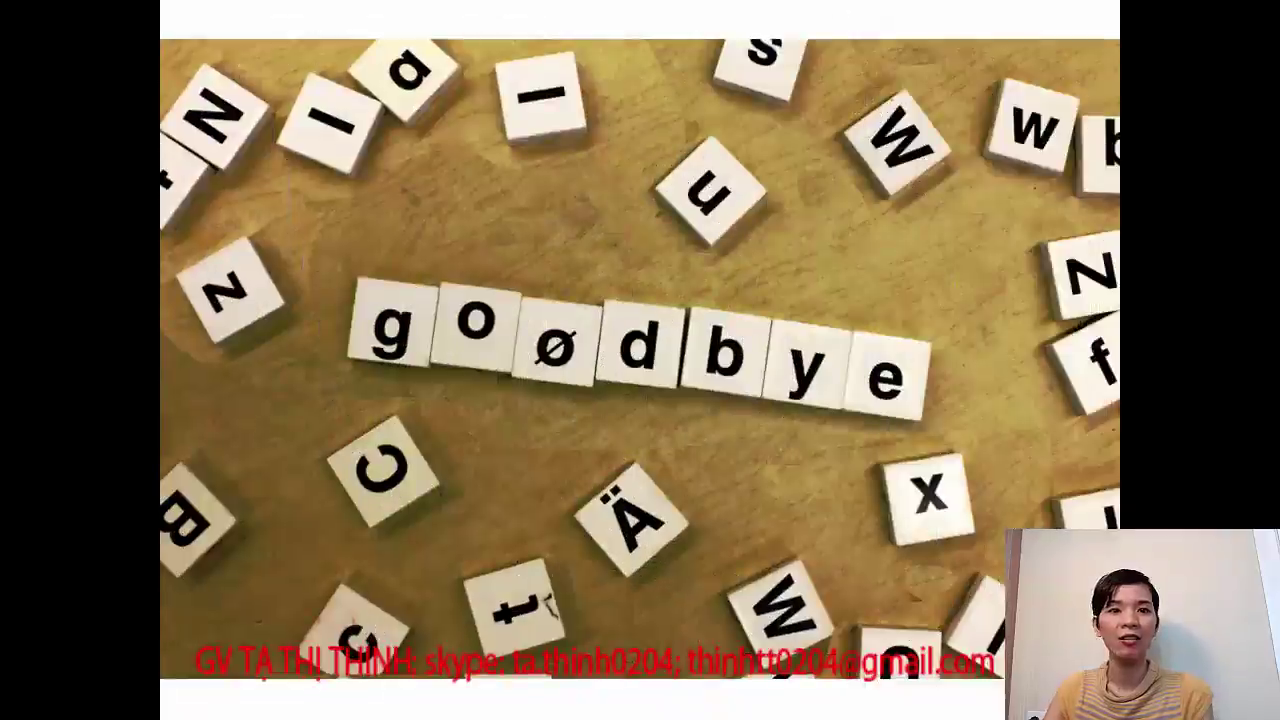
pyautogui.press('Right')
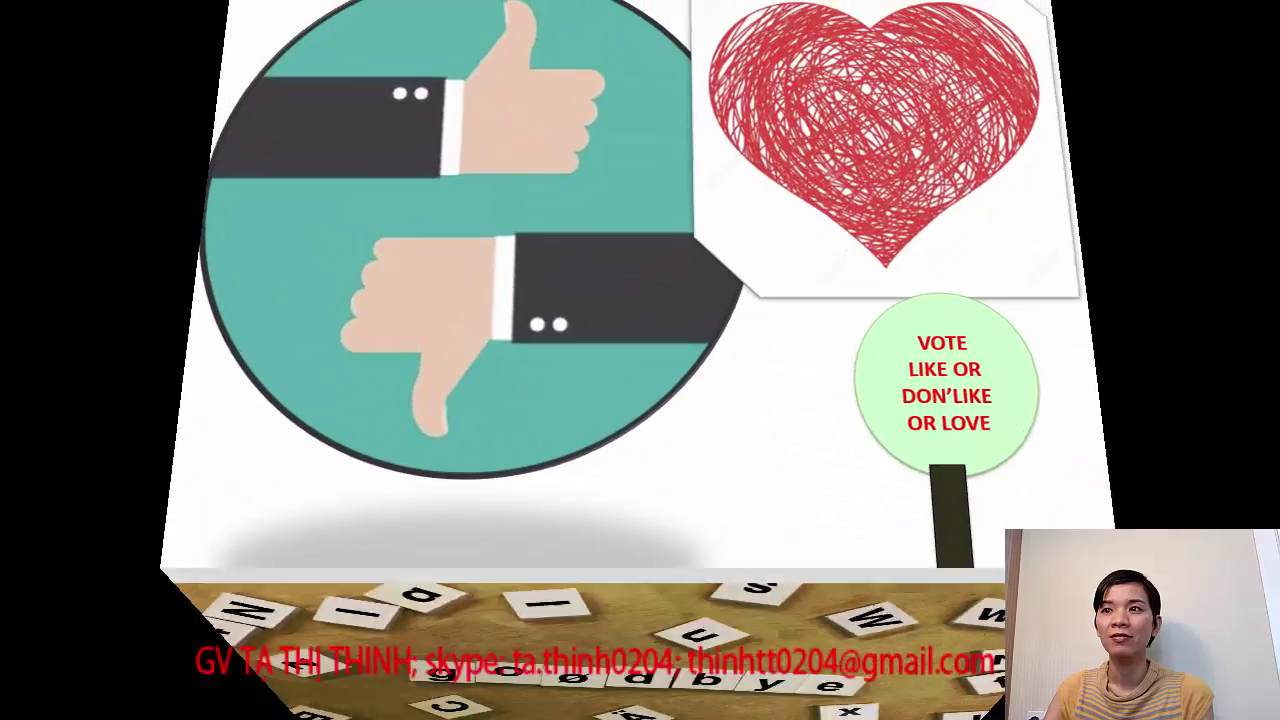
pyautogui.press('Right')
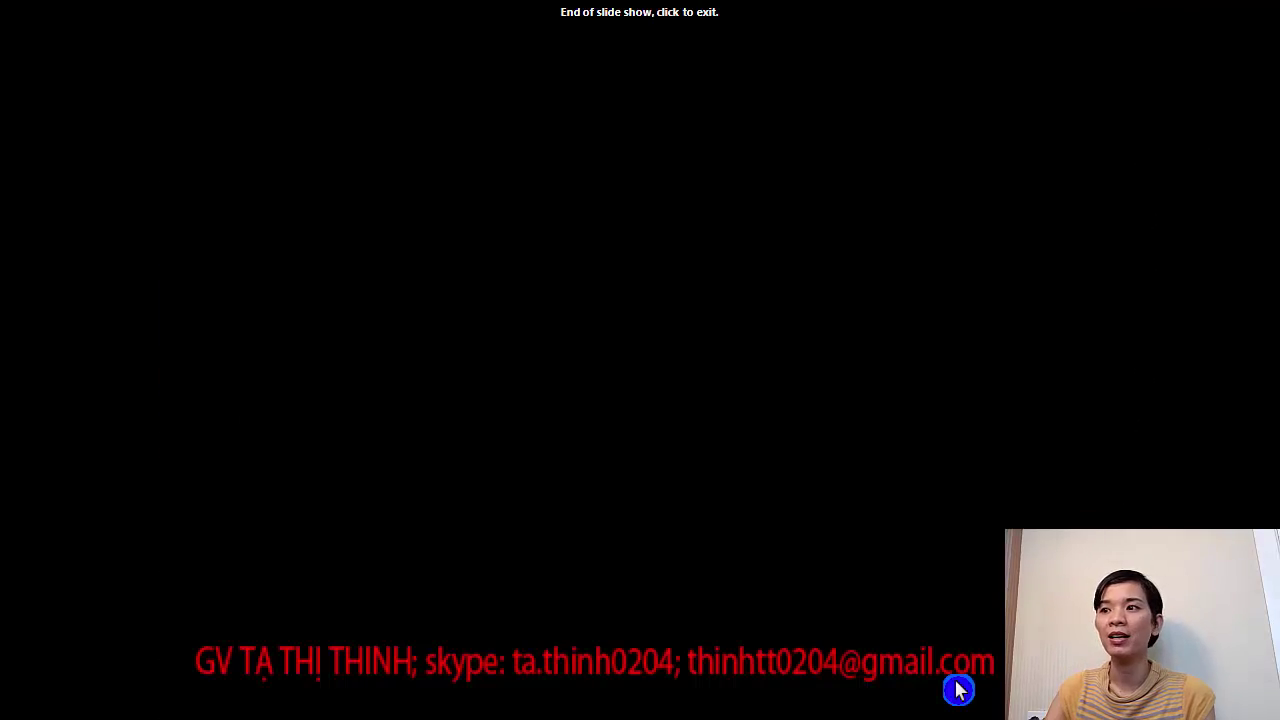
pyautogui.rightClick(942, 658)
pyautogui.click(975, 661)
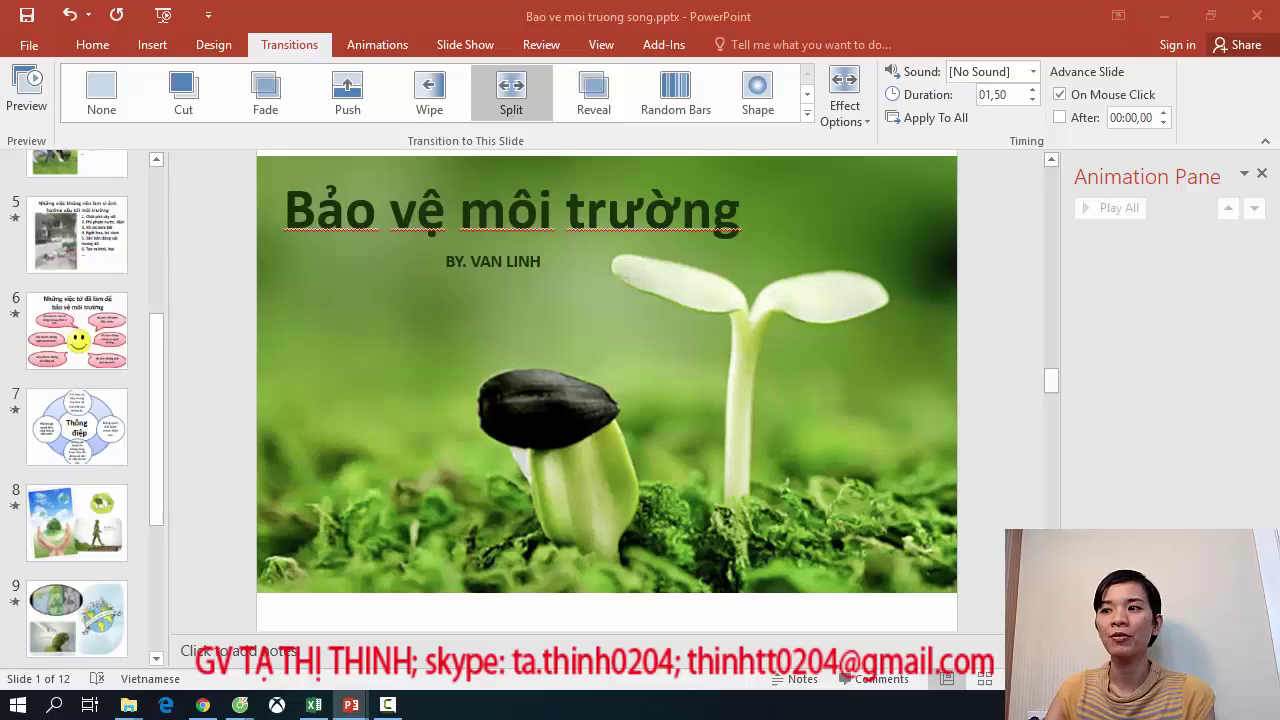